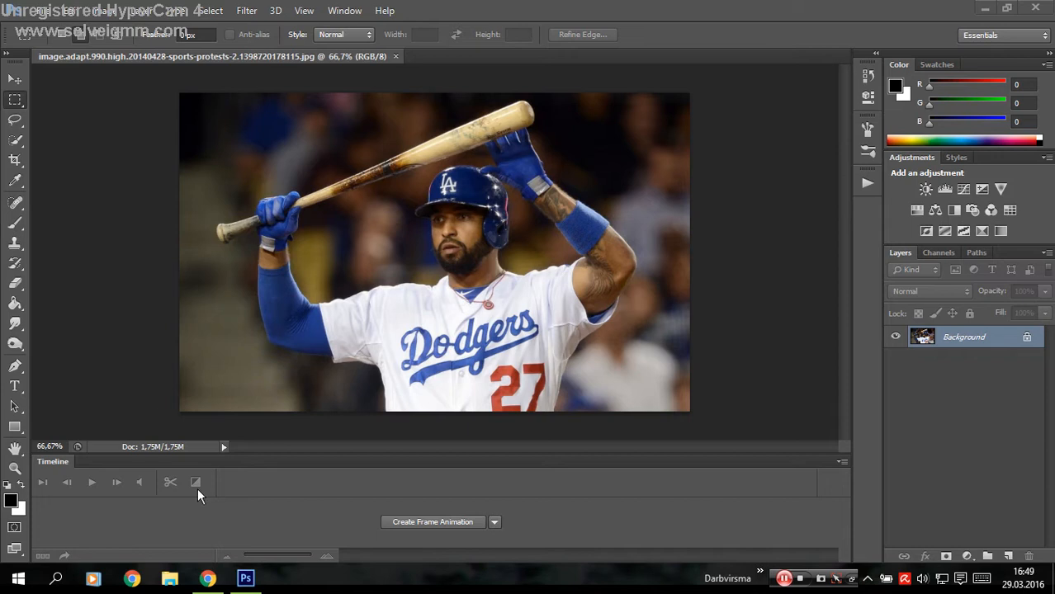
# Switch to Chrome to review the forum's signature request, including its size, text and theme, and return to Photoshop.
pyautogui.click(207, 578)
pyautogui.click(231, 10)
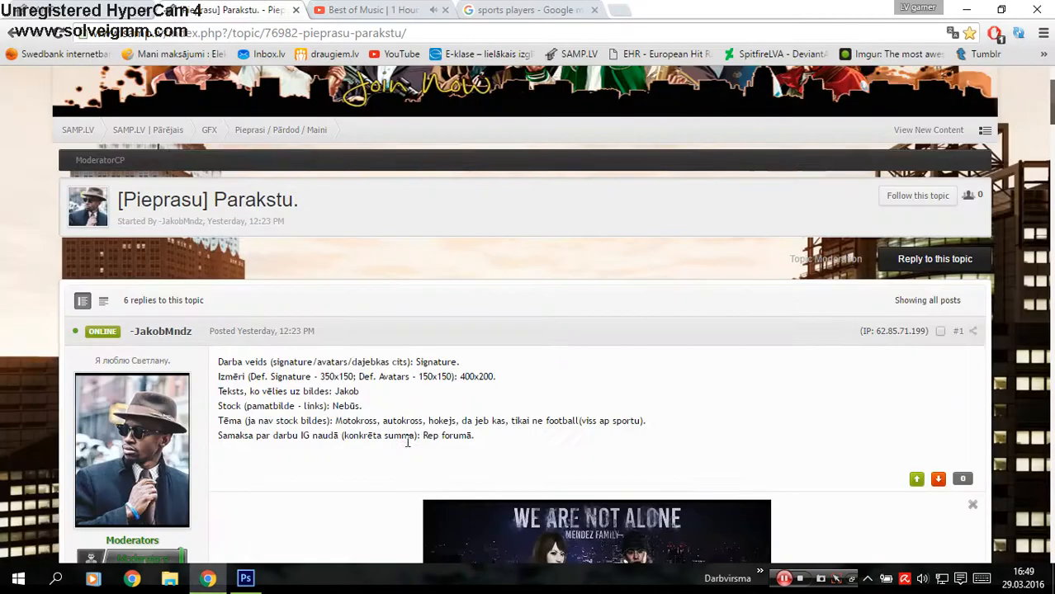
pyautogui.scroll(-1, 407, 442)
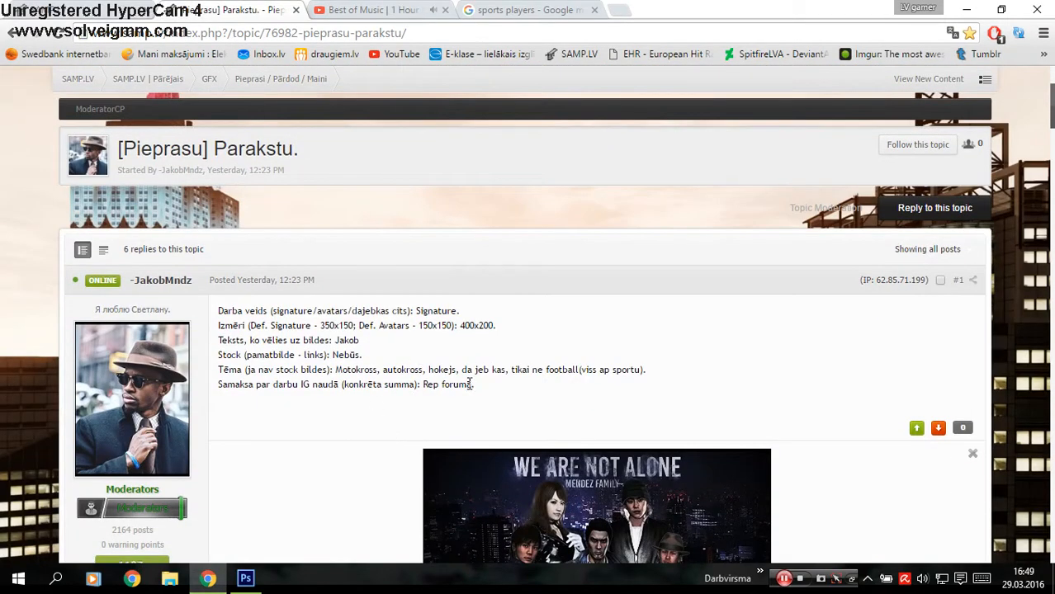
pyautogui.click(245, 578)
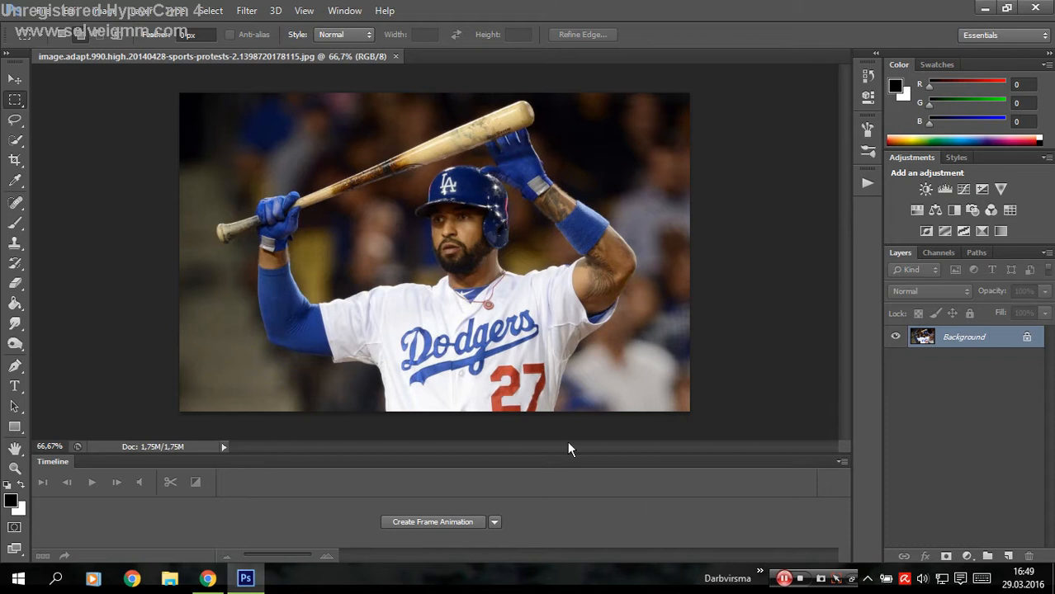
# Use the Quick Selection tool to select the jersey, its sleeve, the blue-sleeved arm, the glove and the bat's knob.
pyautogui.click(13, 147)
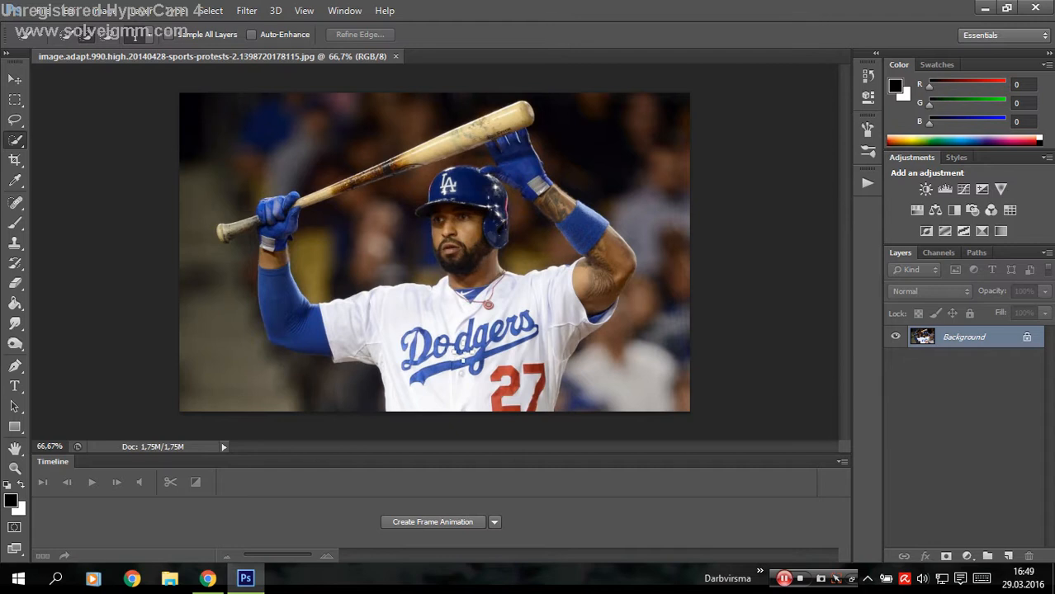
pyautogui.click(464, 369)
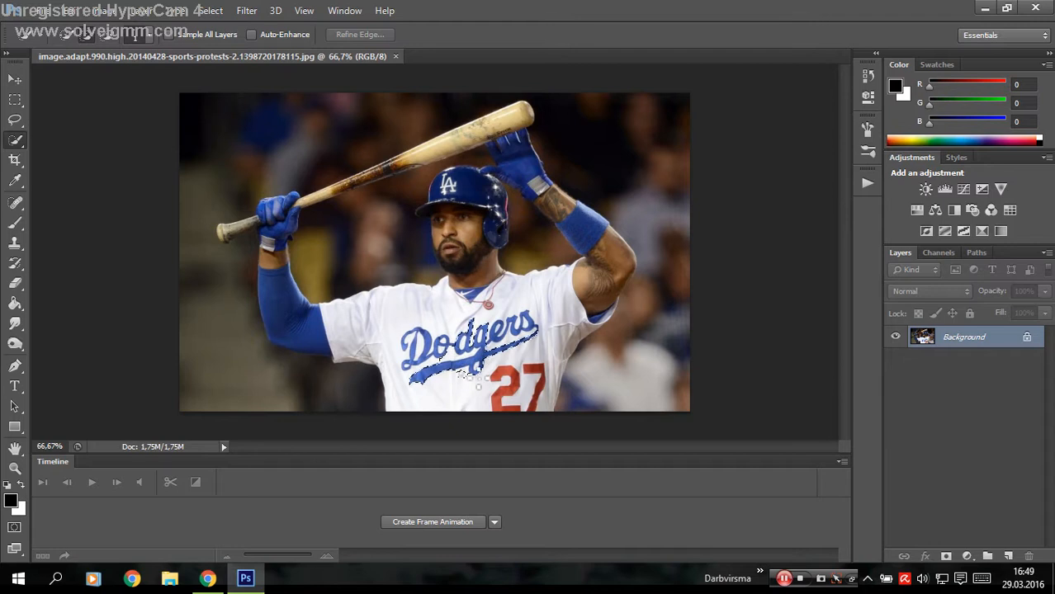
pyautogui.moveTo(478, 386); pyautogui.dragTo(463, 399)
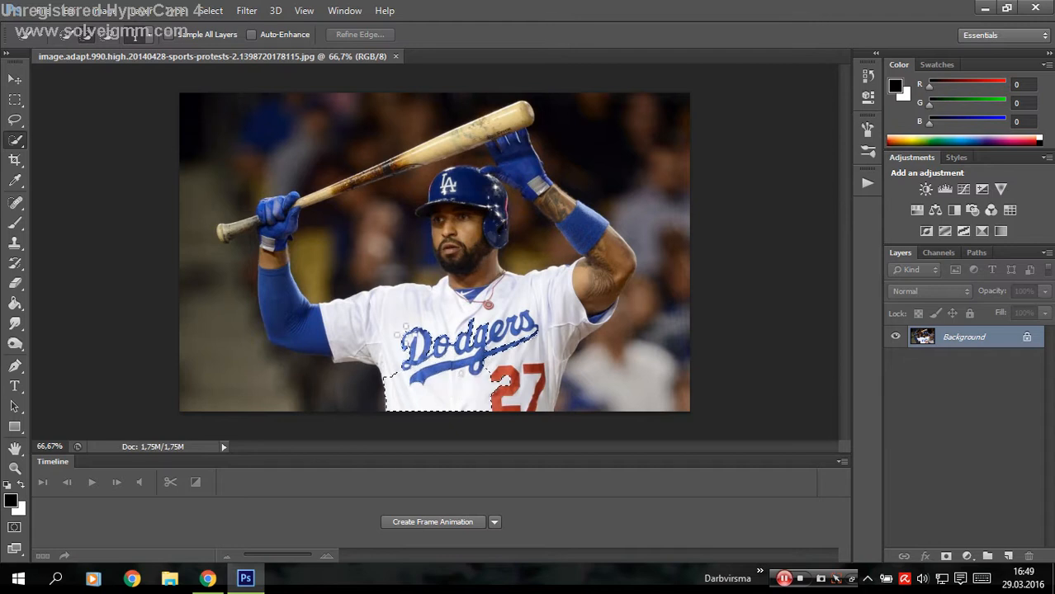
pyautogui.moveTo(404, 330); pyautogui.dragTo(377, 325)
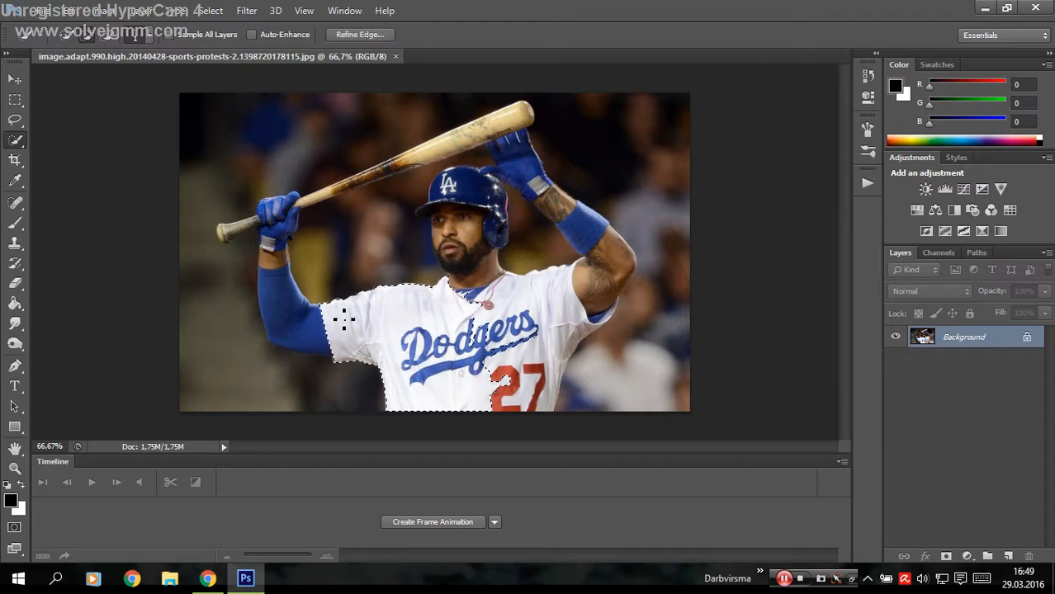
pyautogui.click(143, 37)
pyautogui.click(147, 41)
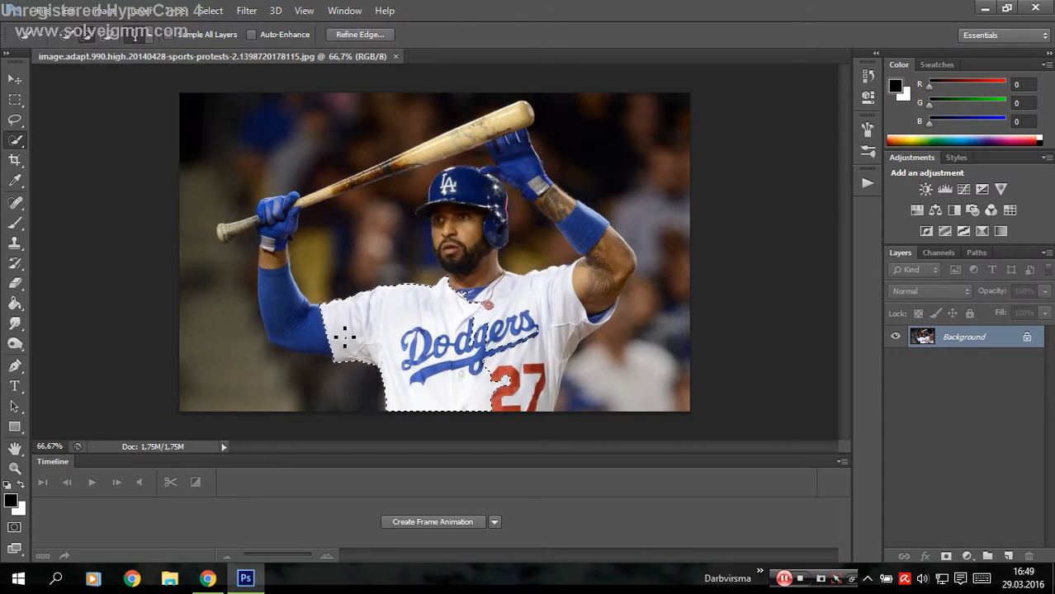
pyautogui.moveTo(299, 331); pyautogui.dragTo(314, 342)
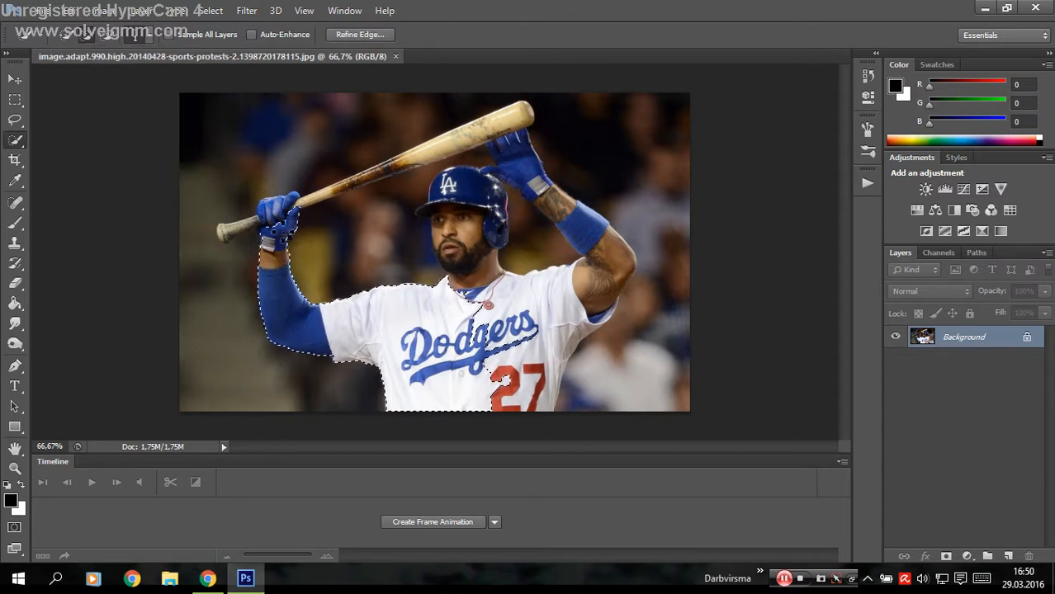
pyautogui.moveTo(272, 213); pyautogui.dragTo(231, 240)
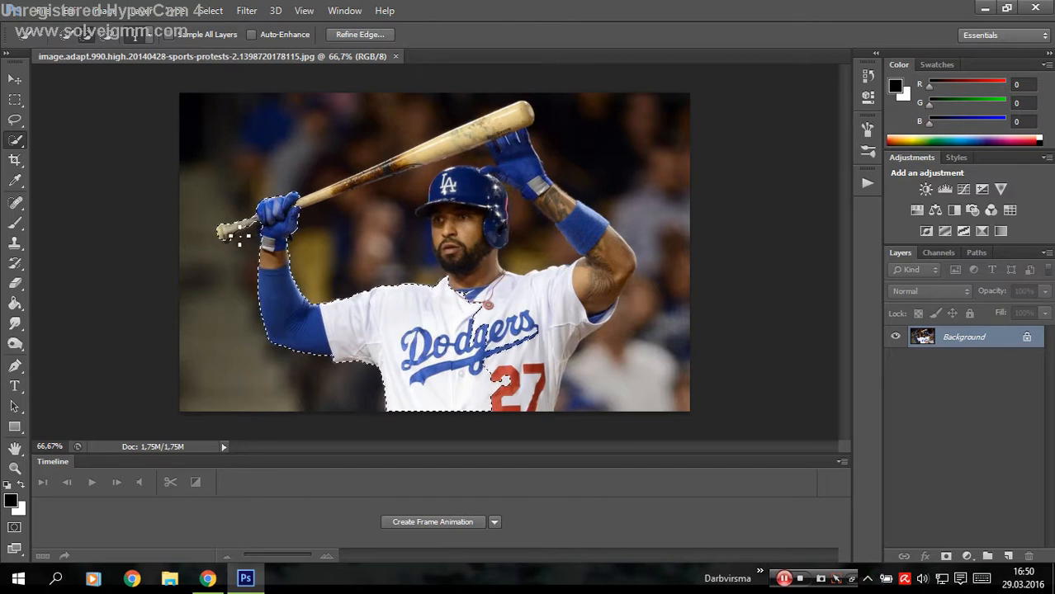
# Extend the quick selection over the unselected lower edge of the bat's knob and handle.
pyautogui.click(15, 468)
pyautogui.click(243, 278)
pyautogui.click(171, 246)
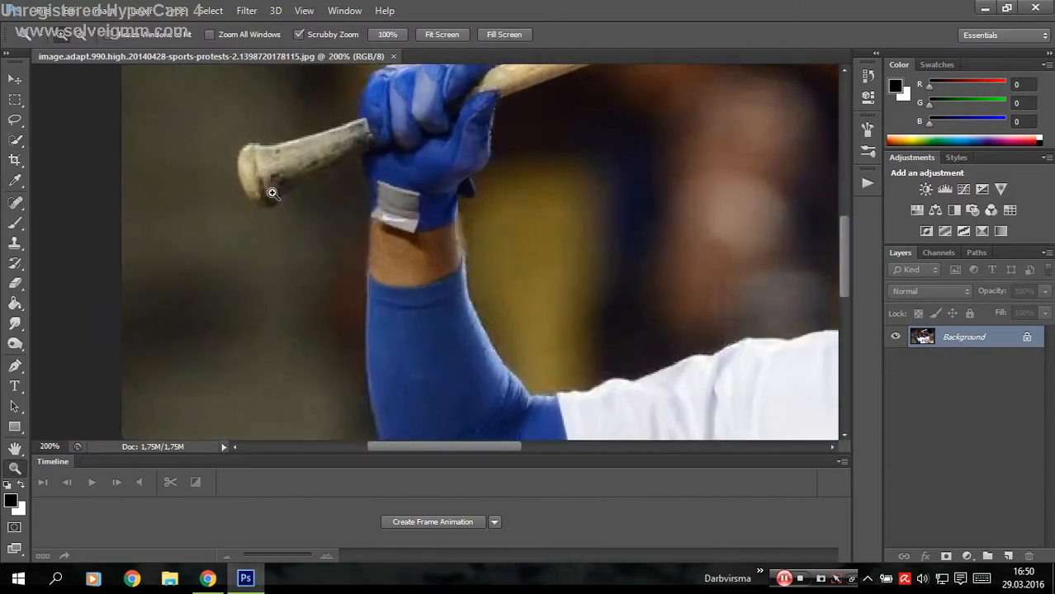
pyautogui.click(271, 188)
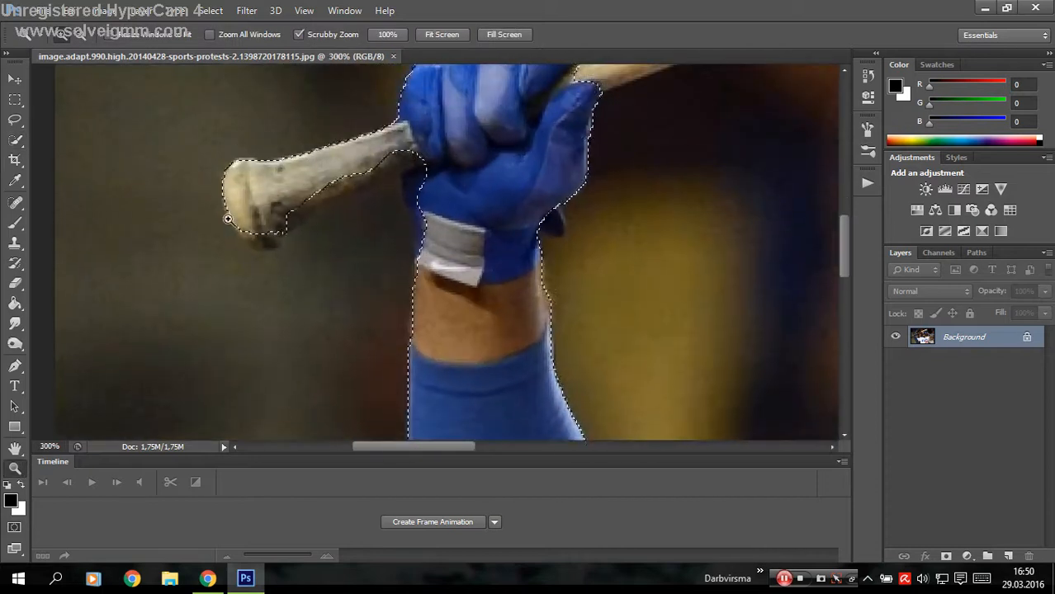
pyautogui.click(15, 139)
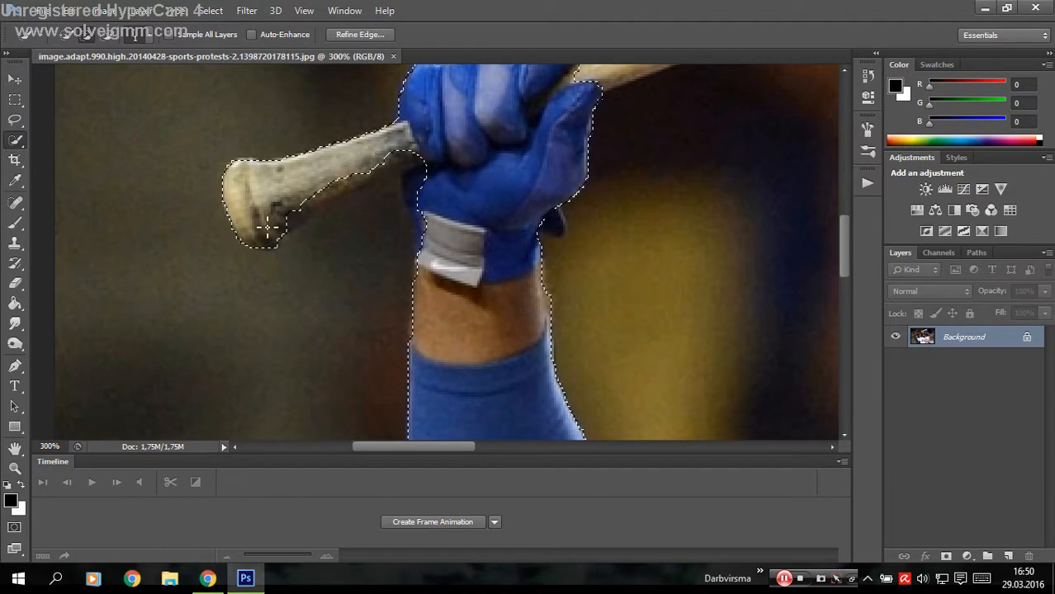
pyautogui.moveTo(421, 161)
pyautogui.mouseDown()
pyautogui.moveTo(317, 214)
pyautogui.moveTo(379, 181)
pyautogui.mouseUp()
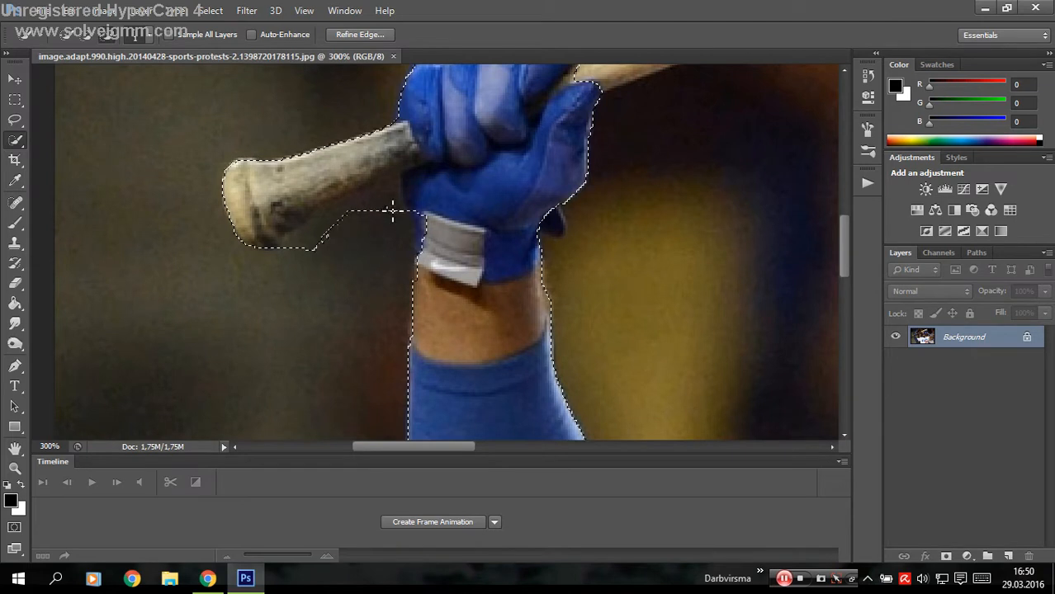
# Set the selection brush size to 3 px and subtract the excess background beneath the bat's handle.
pyautogui.keyDown('alt'); pyautogui.click(393, 212); pyautogui.keyUp('alt')
pyautogui.click(132, 37)
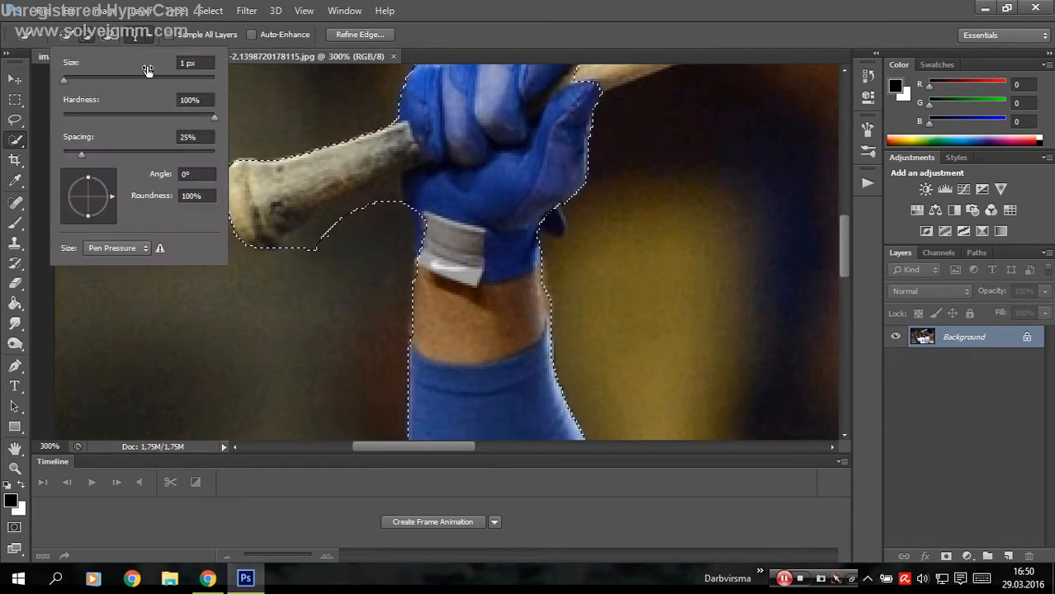
pyautogui.click(195, 63)
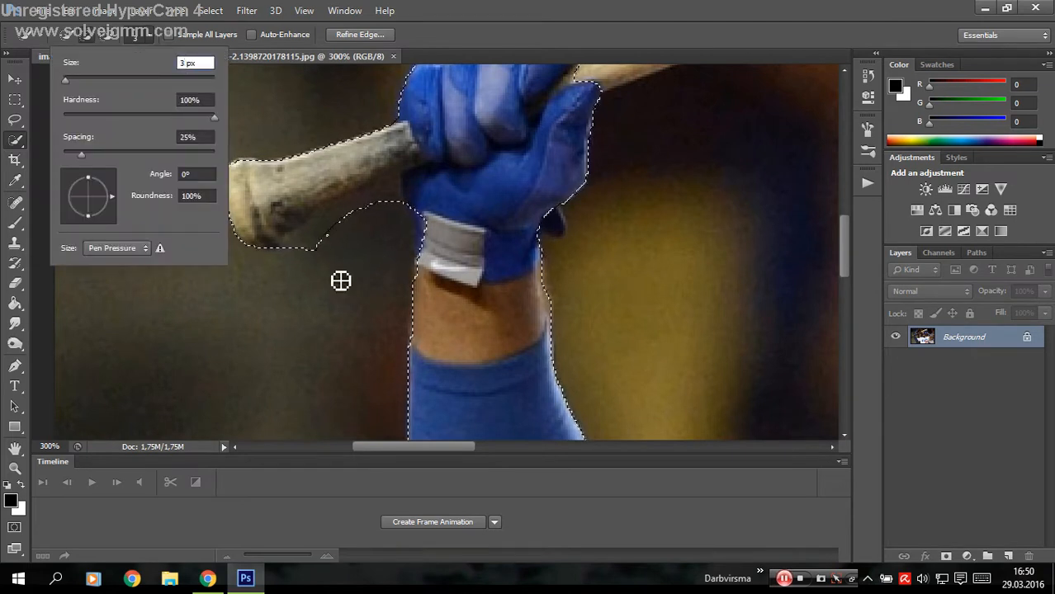
pyautogui.press('Return')
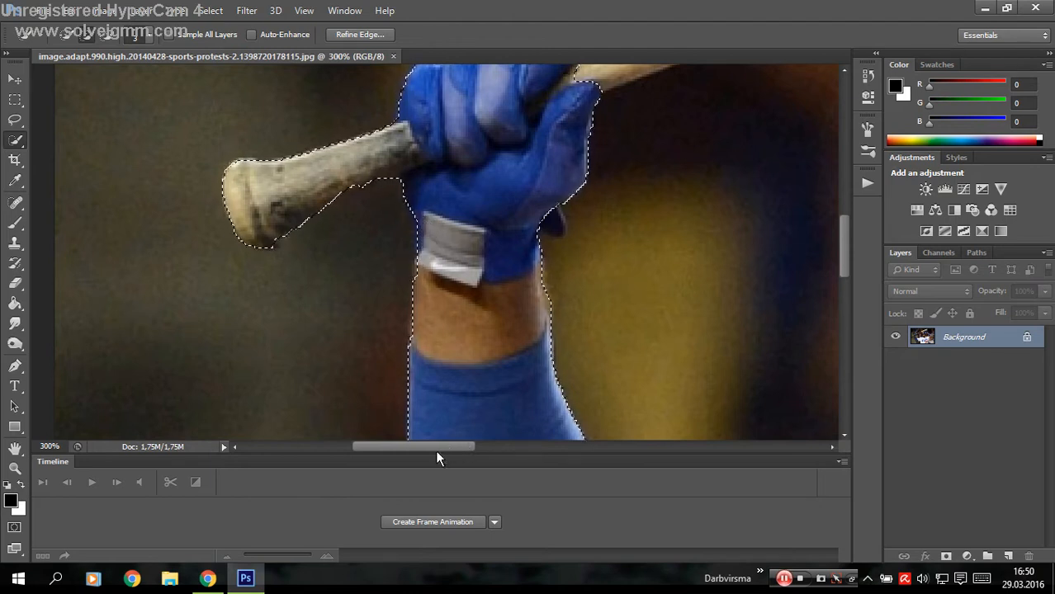
# Add the bat's shaft and barrel beyond the gripping glove to the selection.
pyautogui.hscroll(5, 454, 444)
pyautogui.scroll(3, 454, 444)
pyautogui.scroll(2, 457, 348)
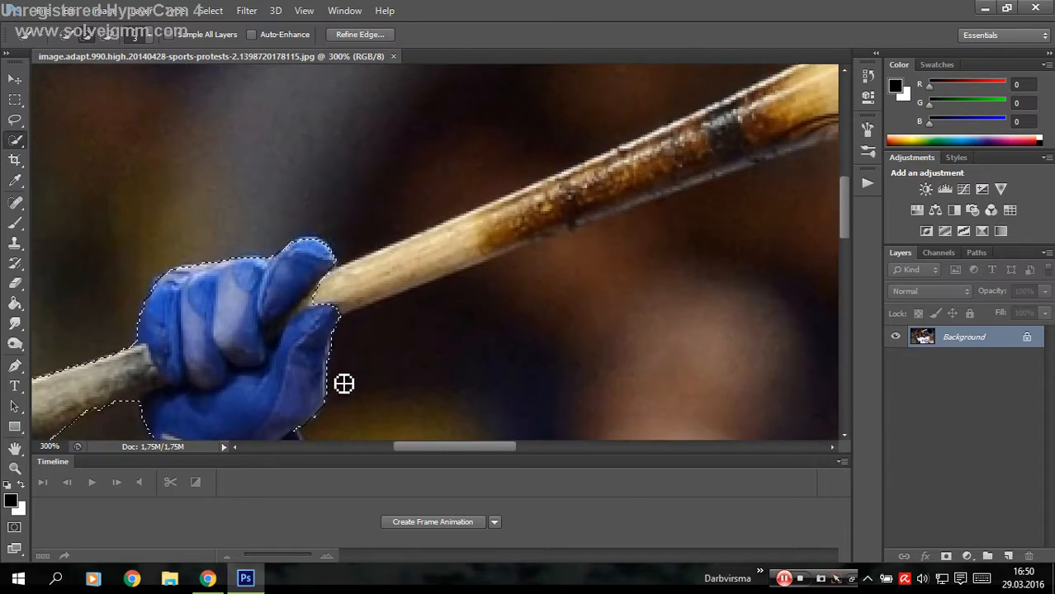
pyautogui.click(337, 306)
pyautogui.moveTo(526, 235)
pyautogui.mouseDown()
pyautogui.moveTo(698, 173)
pyautogui.moveTo(811, 117)
pyautogui.moveTo(616, 221)
pyautogui.moveTo(513, 251)
pyautogui.mouseUp()
pyautogui.moveTo(467, 449); pyautogui.dragTo(532, 449)
pyautogui.scroll(4, 560, 379)
pyautogui.moveTo(317, 301)
pyautogui.mouseDown()
pyautogui.moveTo(525, 193)
pyautogui.moveTo(803, 80)
pyautogui.moveTo(454, 245)
pyautogui.moveTo(313, 298)
pyautogui.moveTo(341, 298)
pyautogui.moveTo(333, 304)
pyautogui.moveTo(454, 255)
pyautogui.moveTo(308, 292)
pyautogui.moveTo(308, 244)
pyautogui.mouseUp()
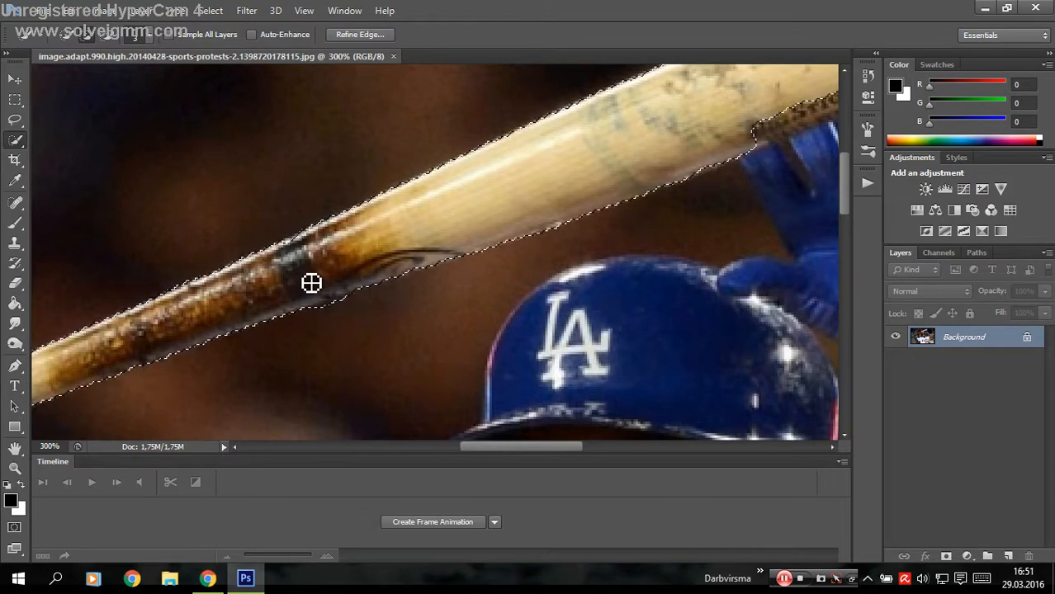
# Add the raised open-handed glove and the adjoining lettered edge of the bat to the selection.
pyautogui.moveTo(472, 443); pyautogui.dragTo(511, 443)
pyautogui.scroll(2, 650, 320)
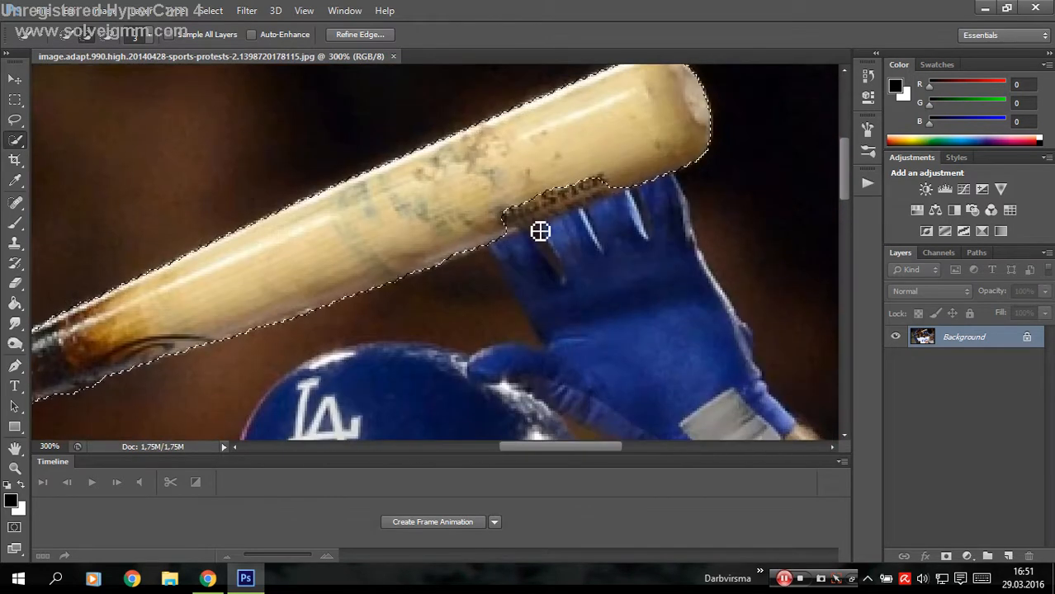
pyautogui.moveTo(541, 232)
pyautogui.mouseDown()
pyautogui.moveTo(618, 189)
pyautogui.moveTo(566, 220)
pyautogui.moveTo(649, 295)
pyautogui.mouseUp()
pyautogui.moveTo(638, 330)
pyautogui.mouseDown()
pyautogui.moveTo(573, 326)
pyautogui.moveTo(550, 300)
pyautogui.moveTo(383, 374)
pyautogui.moveTo(293, 356)
pyautogui.moveTo(468, 297)
pyautogui.moveTo(540, 348)
pyautogui.moveTo(471, 355)
pyautogui.mouseUp()
pyautogui.scroll(-3, 544, 344)
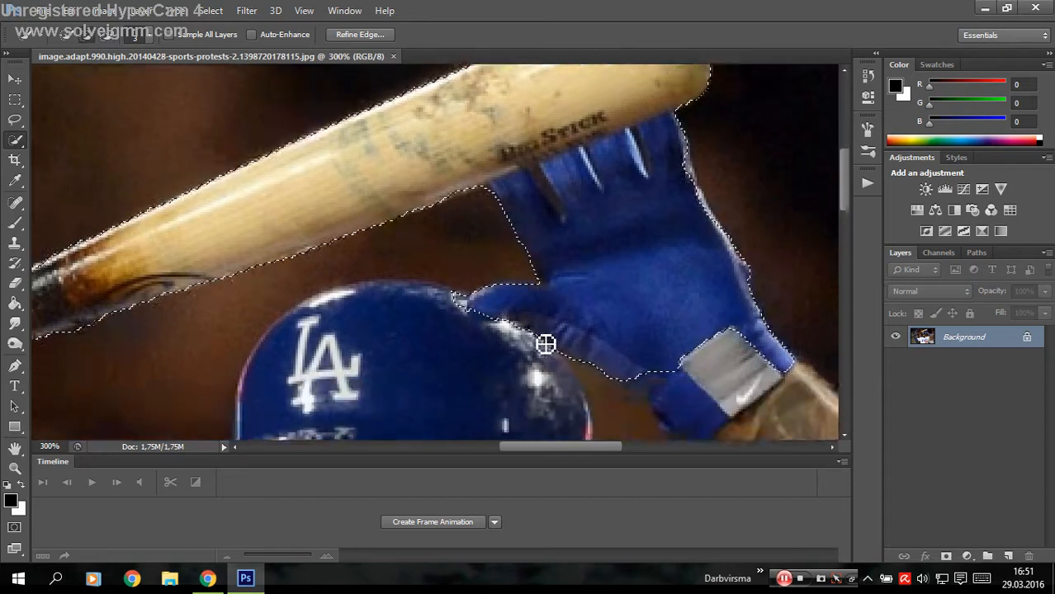
# Add the rest of the jersey, the number 27 and the raised tattooed arm with its wristband to the selection.
pyautogui.scroll(-2, 546, 344)
pyautogui.click(15, 468)
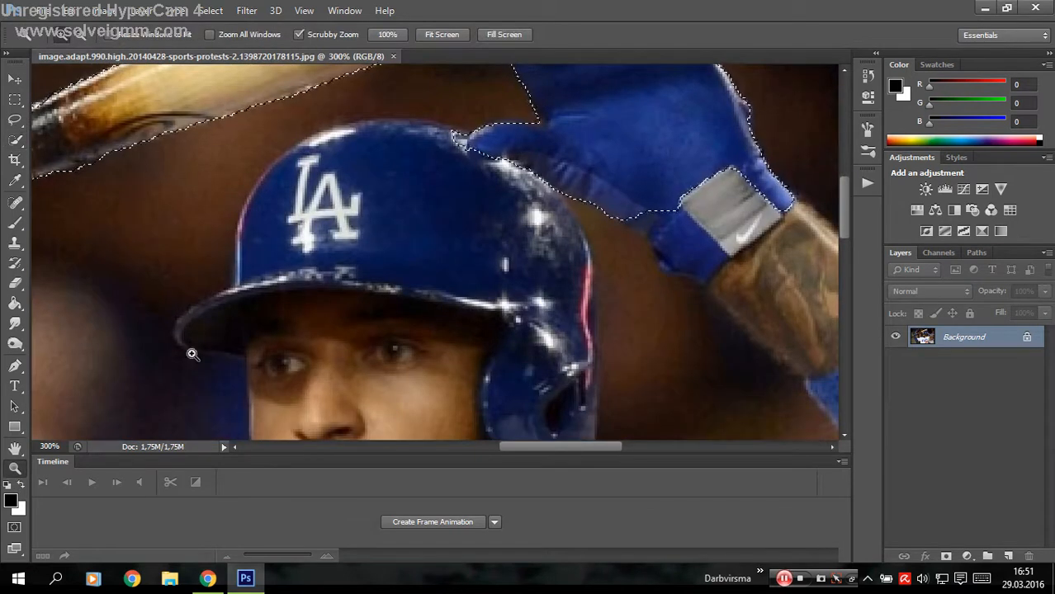
pyautogui.rightClick(191, 354)
pyautogui.click(248, 439)
pyautogui.rightClick(314, 346)
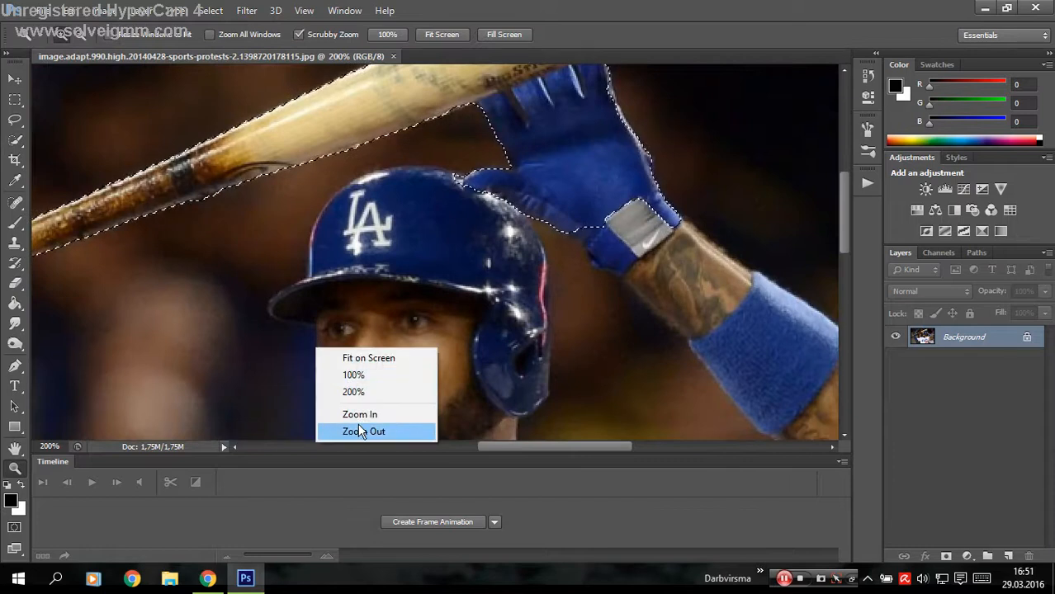
pyautogui.click(343, 430)
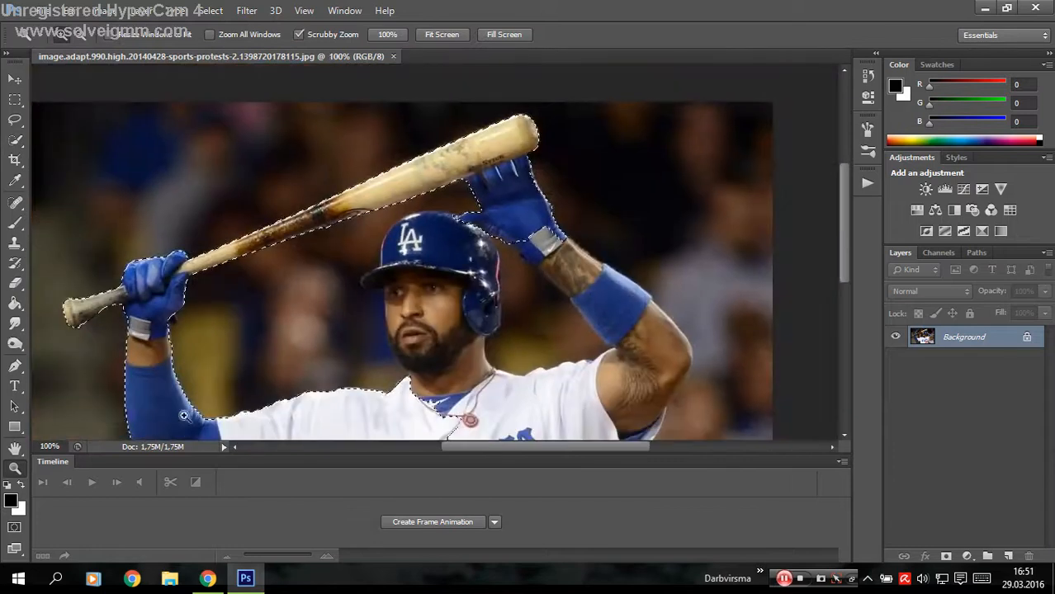
pyautogui.click(15, 141)
pyautogui.scroll(-2, 478, 326)
pyautogui.moveTo(451, 373)
pyautogui.mouseDown()
pyautogui.moveTo(518, 391)
pyautogui.moveTo(523, 412)
pyautogui.moveTo(516, 402)
pyautogui.moveTo(469, 426)
pyautogui.moveTo(487, 446)
pyautogui.moveTo(550, 444)
pyautogui.mouseUp()
pyautogui.scroll(-2, 523, 404)
pyautogui.scroll(-1, 523, 404)
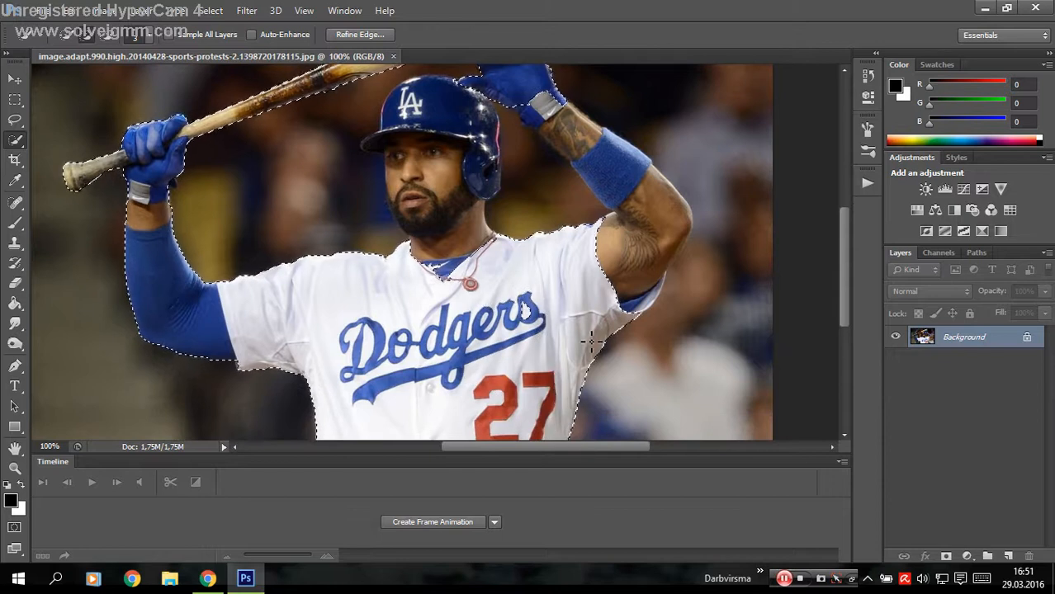
pyautogui.moveTo(578, 388)
pyautogui.mouseDown()
pyautogui.moveTo(611, 300)
pyautogui.moveTo(620, 313)
pyautogui.moveTo(615, 280)
pyautogui.moveTo(648, 264)
pyautogui.moveTo(666, 228)
pyautogui.mouseUp()
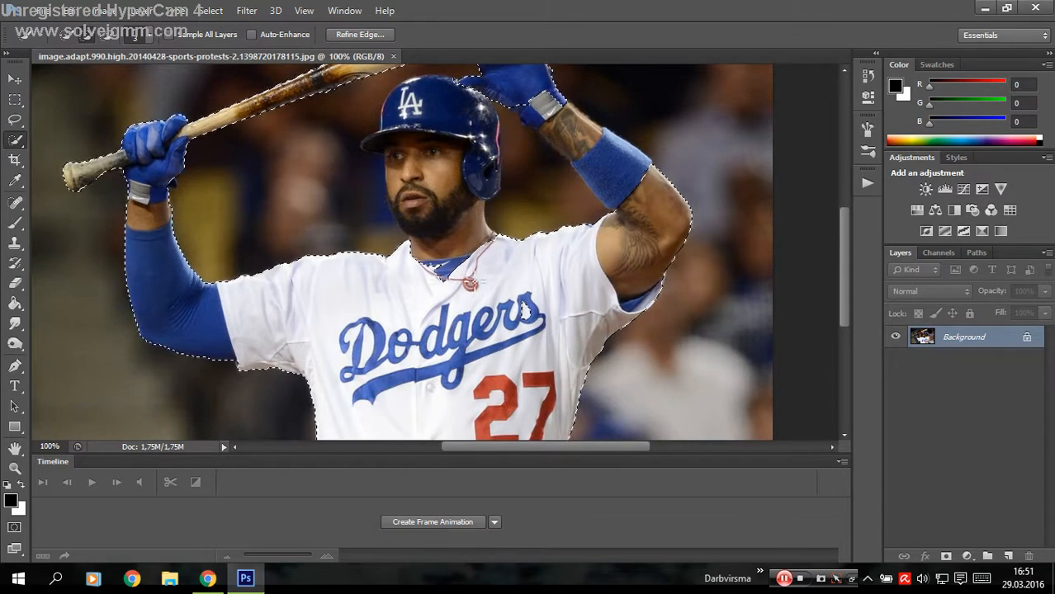
# Add the neck, face and helmet to the selection and clear the background between the bat, helmet and raised arm.
pyautogui.moveTo(451, 277)
pyautogui.mouseDown()
pyautogui.moveTo(459, 254)
pyautogui.moveTo(444, 183)
pyautogui.mouseUp()
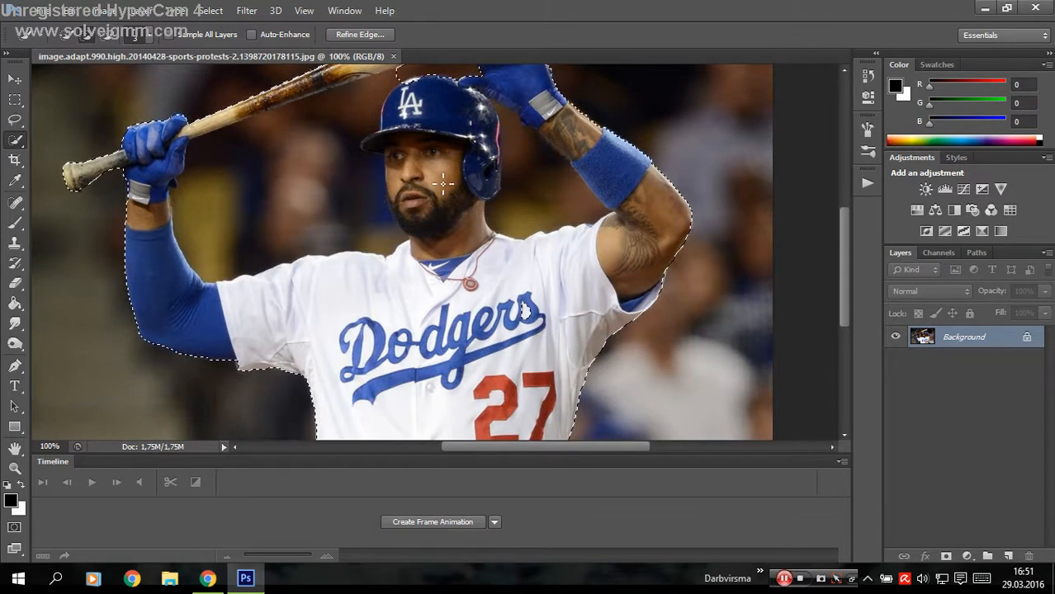
pyautogui.scroll(3, 446, 222)
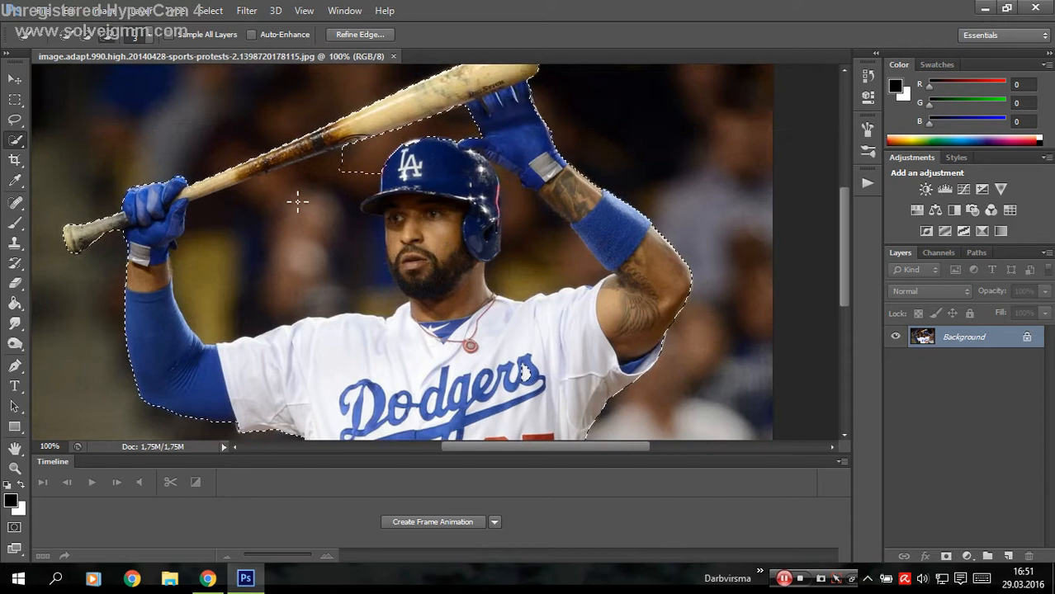
pyautogui.moveTo(298, 201); pyautogui.dragTo(233, 275)
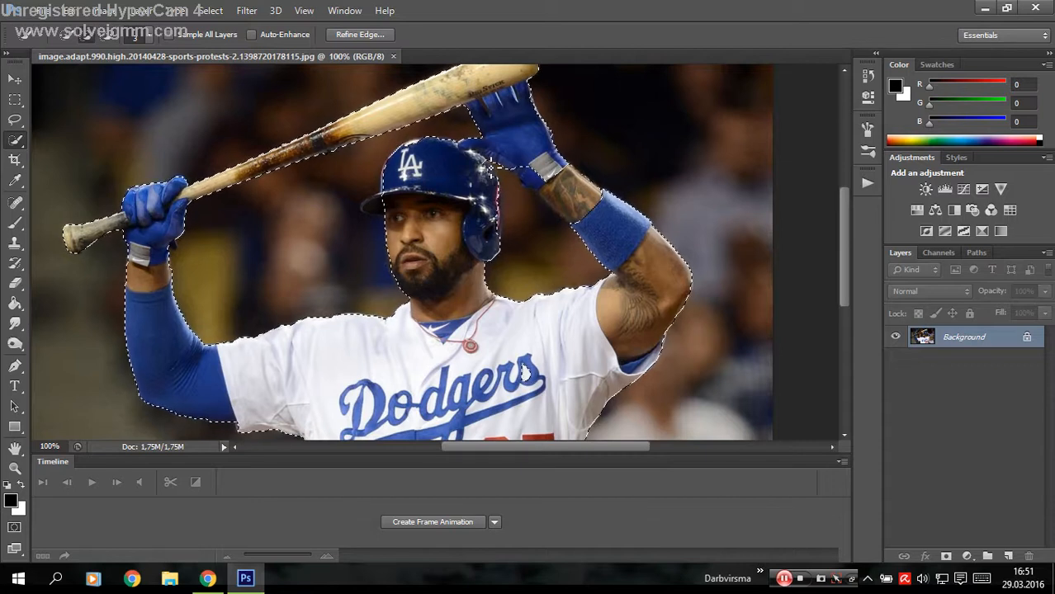
pyautogui.moveTo(503, 180); pyautogui.dragTo(551, 170)
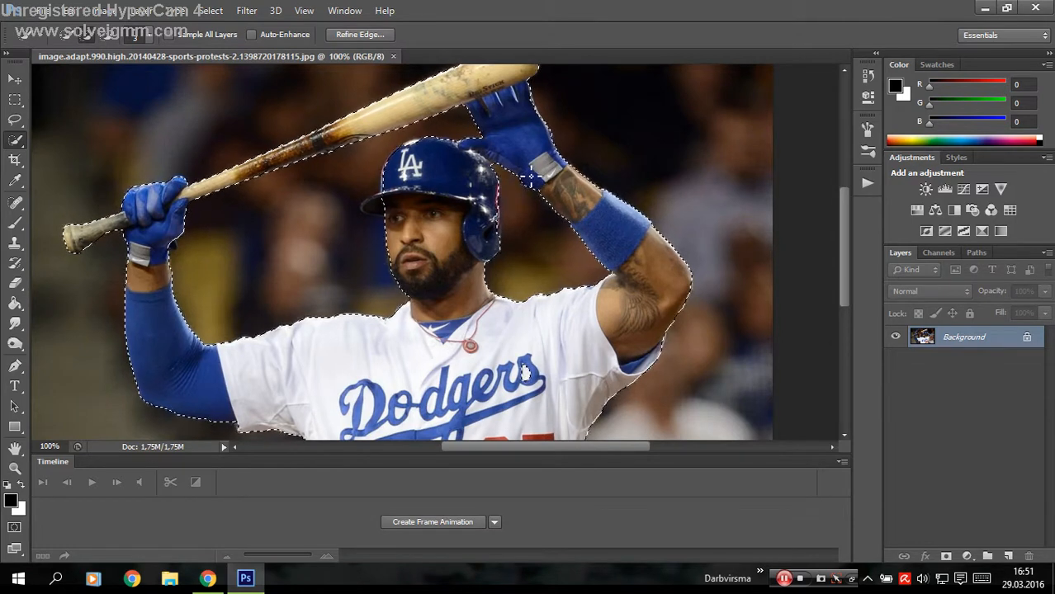
# Copy the selected player to a new layer and shift the copy to the right of the original.
pyautogui.scroll(-3, 511, 235)
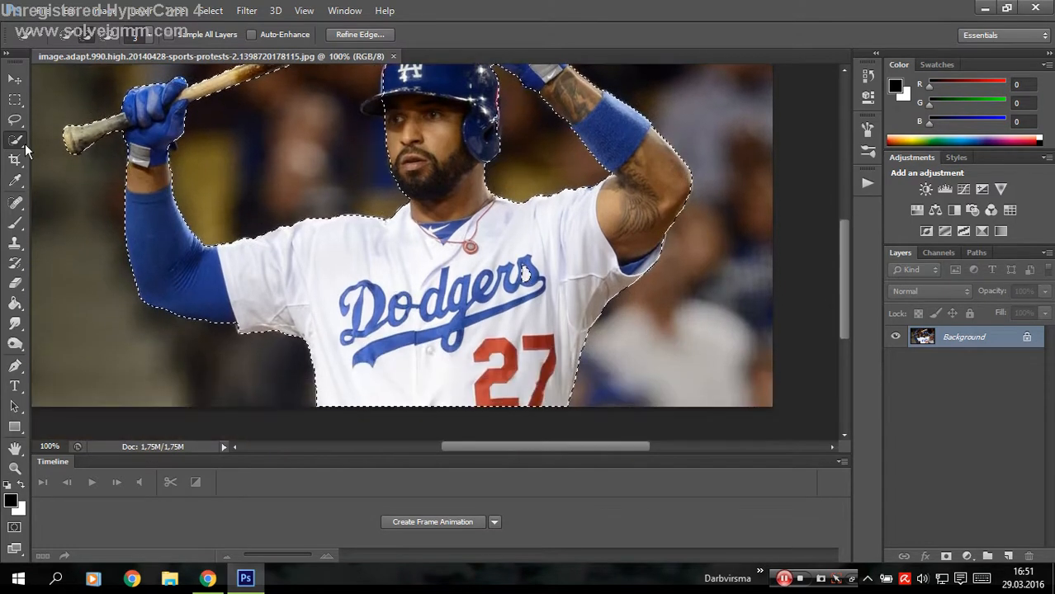
pyautogui.rightClick(361, 283)
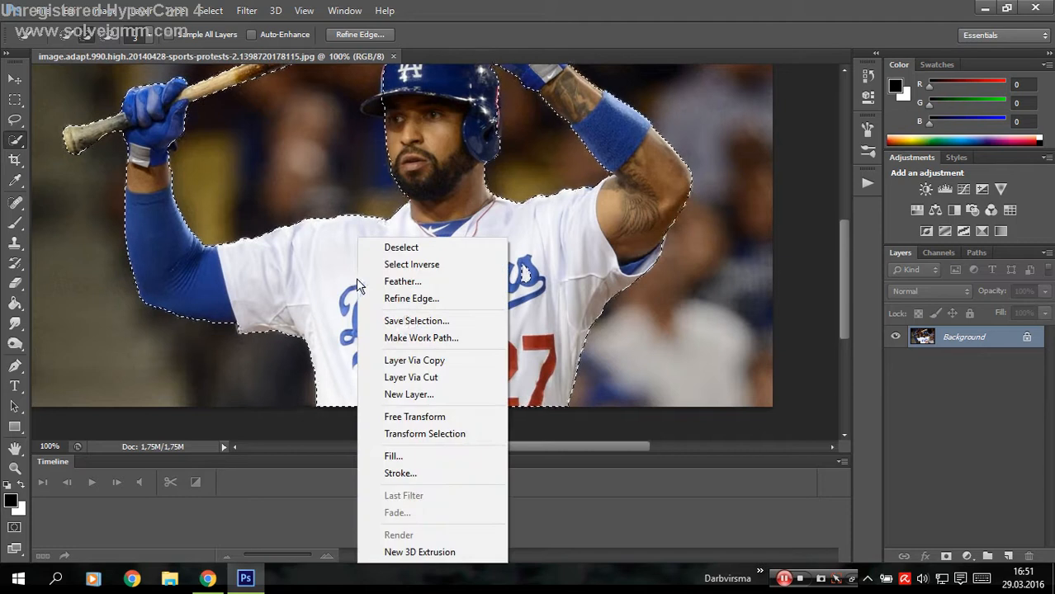
pyautogui.click(416, 367)
pyautogui.press('v')
pyautogui.moveTo(422, 329); pyautogui.dragTo(518, 307)
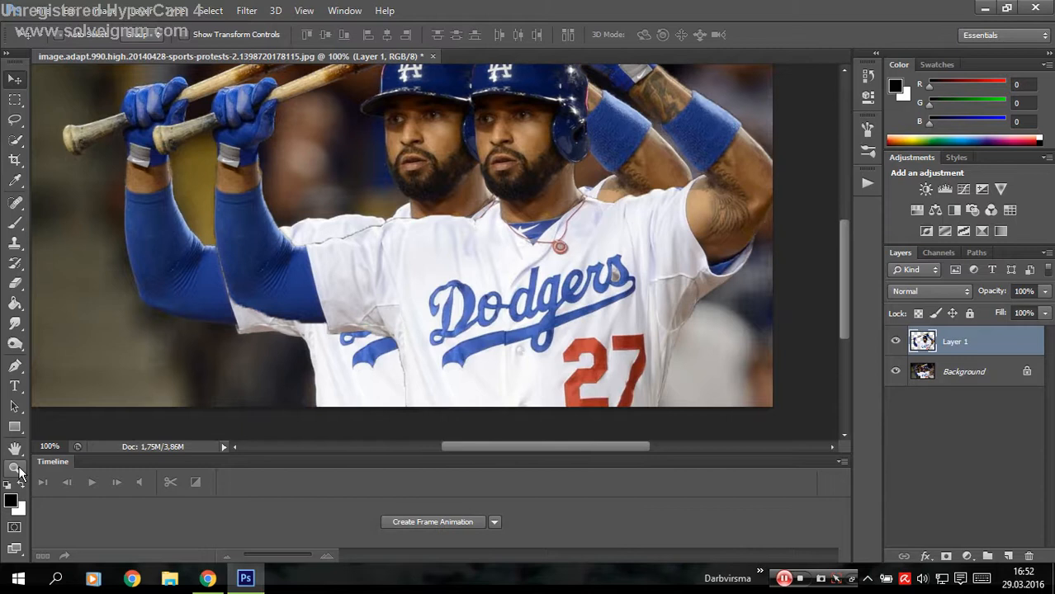
# Move the copied player layer to the left so that it overlaps the original figure from that side.
pyautogui.click(17, 469)
pyautogui.rightClick(304, 308)
pyautogui.click(353, 391)
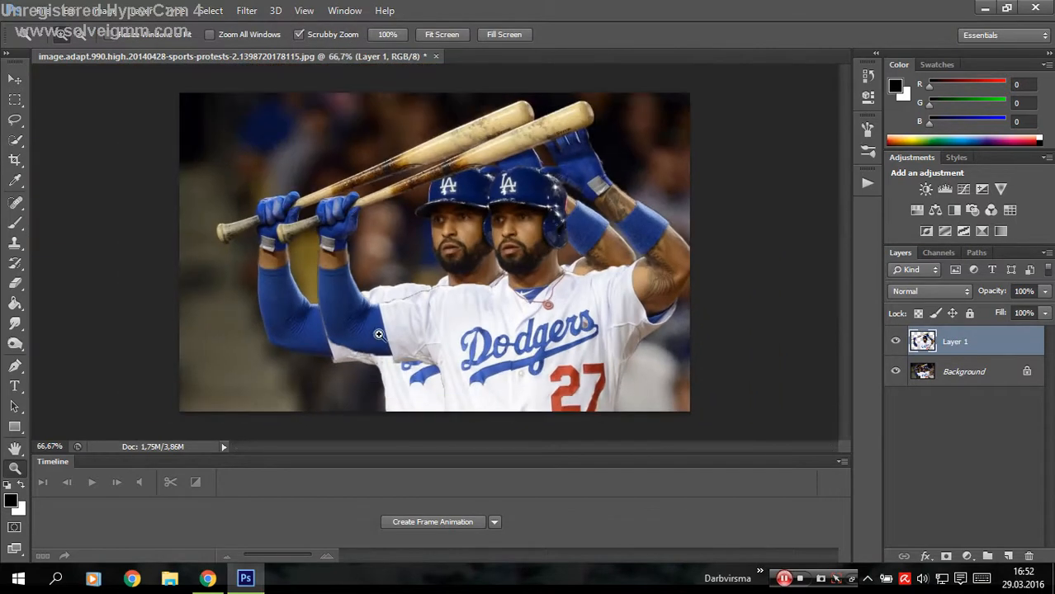
pyautogui.click(15, 79)
pyautogui.moveTo(476, 337); pyautogui.dragTo(340, 326)
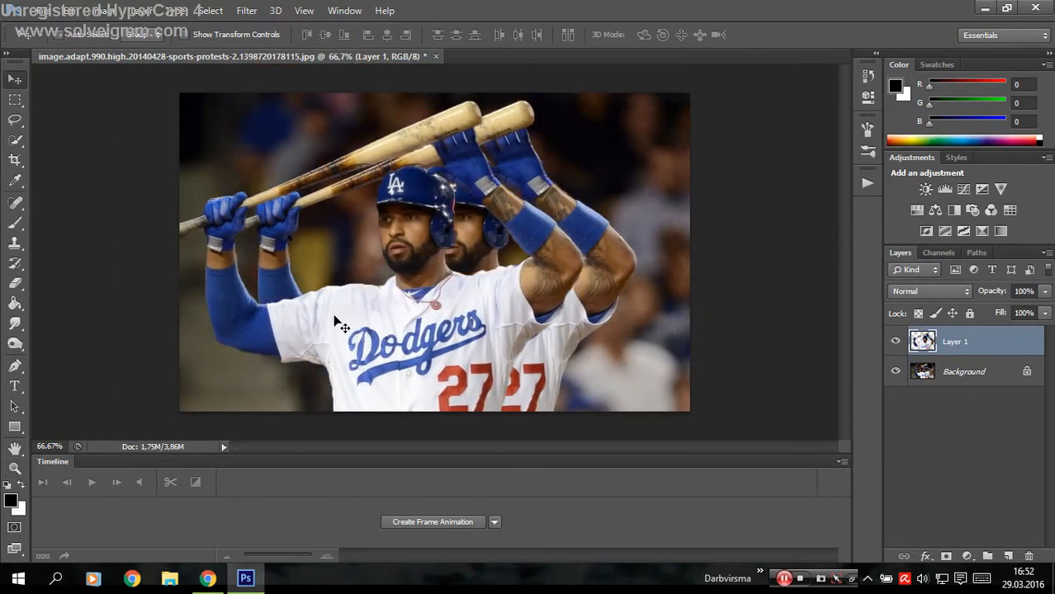
# Create a new blank document 480 pixels wide and 240 pixels high.
pyautogui.click(43, 11)
pyautogui.click(52, 28)
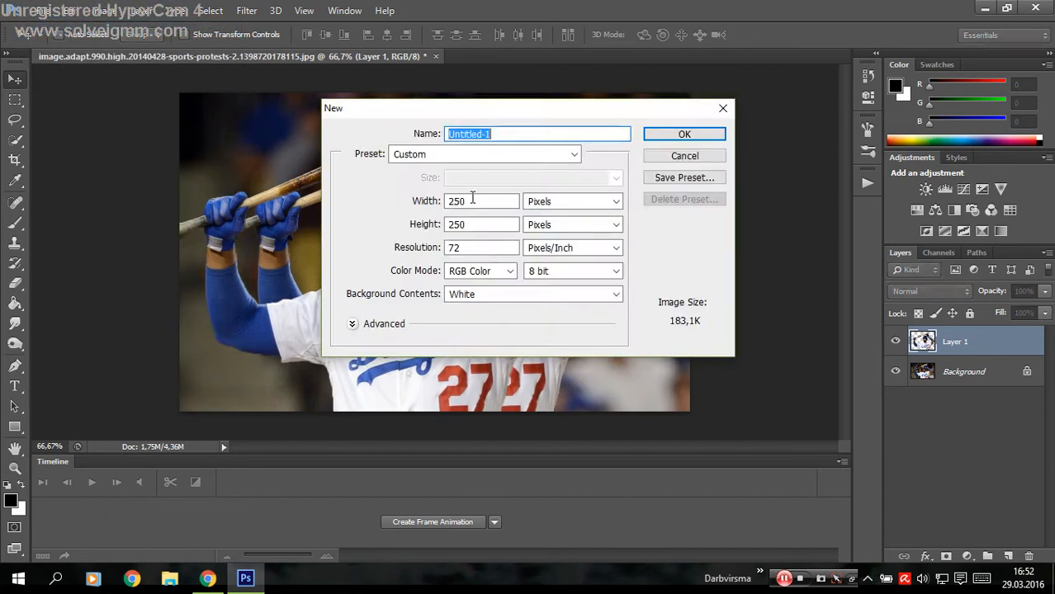
pyautogui.click(472, 201)
pyautogui.doubleClick(472, 201)
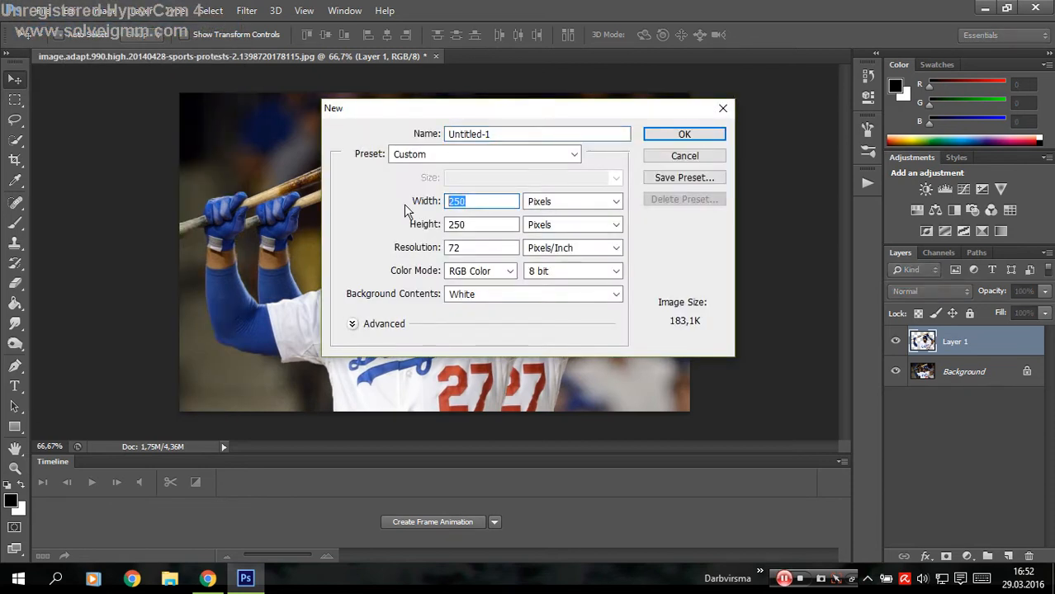
pyautogui.write('480')
pyautogui.press('Tab')
pyautogui.press('Tab')
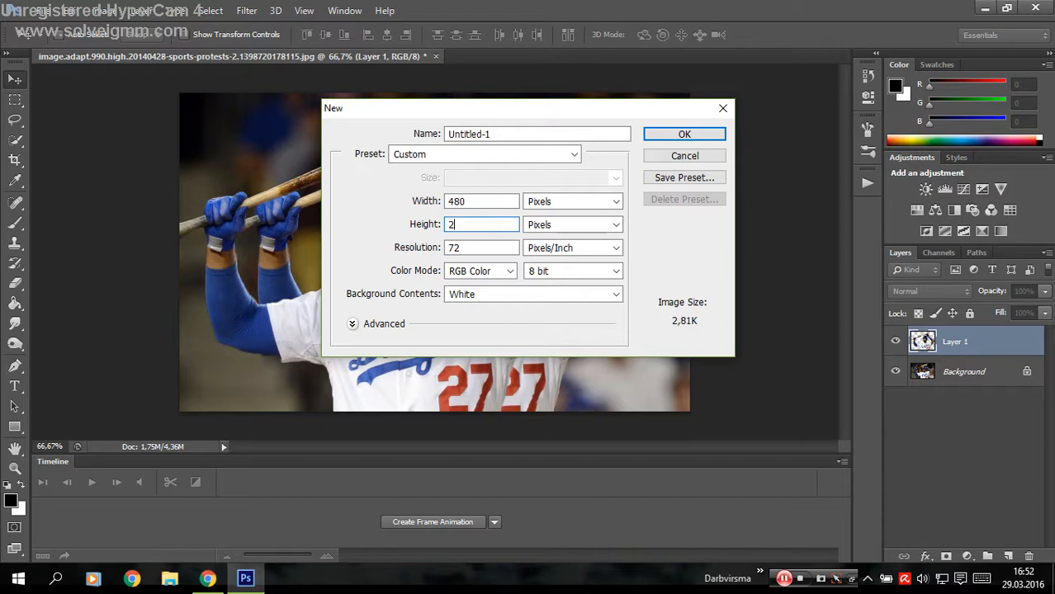
pyautogui.press('Return')
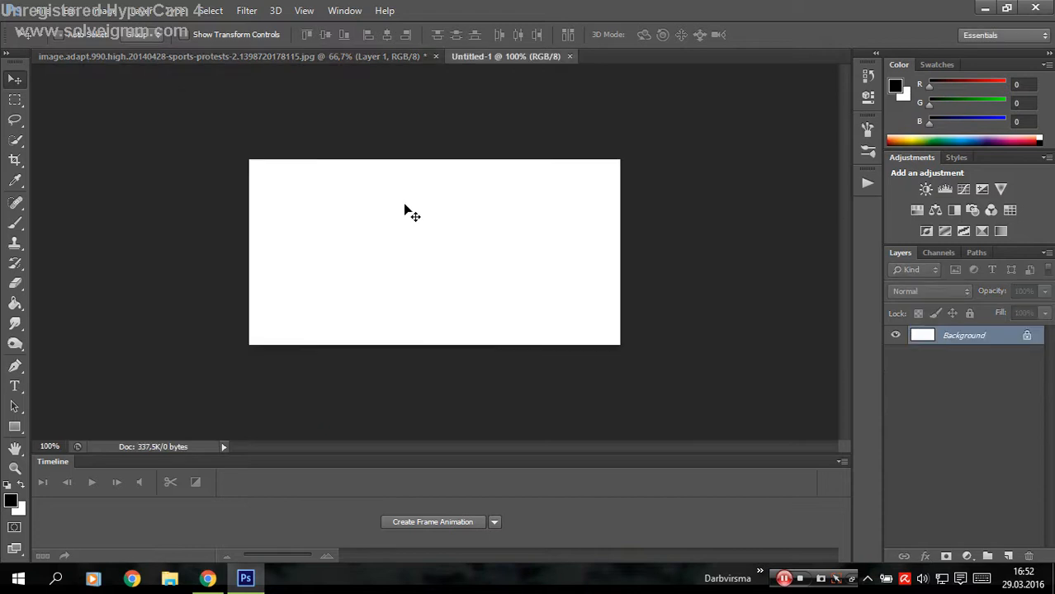
# Close the blank document and create another one measuring 480 by 270 pixels.
pyautogui.click(568, 57)
pyautogui.click(33, 10)
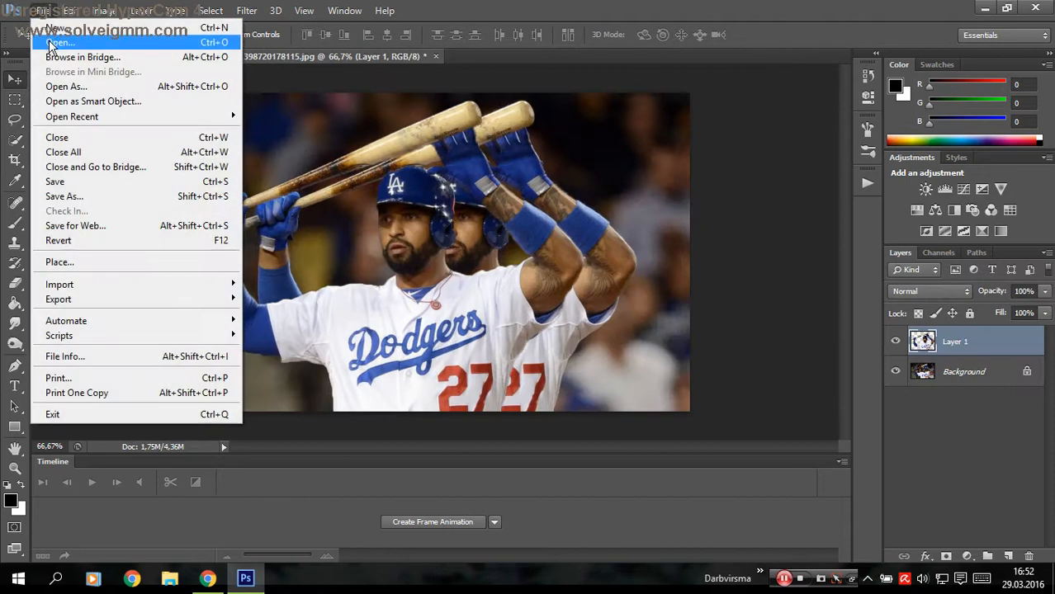
pyautogui.click(45, 25)
pyautogui.moveTo(467, 224); pyautogui.dragTo(453, 226)
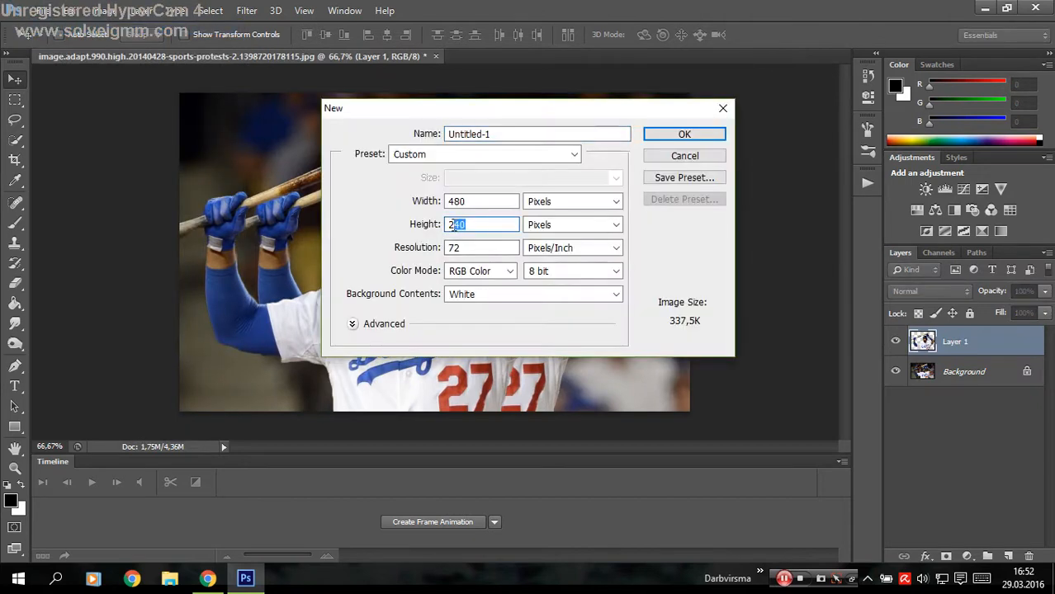
pyautogui.write('70')
pyautogui.press('Return')
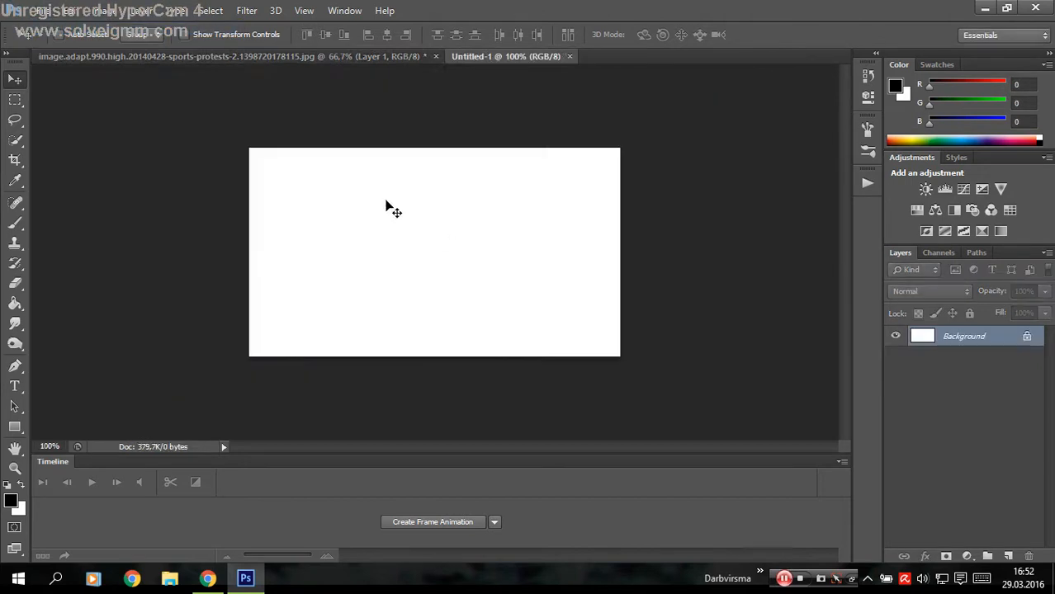
# Copy the cut-out player layer into the new document and scale it down so the whole bat and both arms fit on the canvas.
pyautogui.click(283, 56)
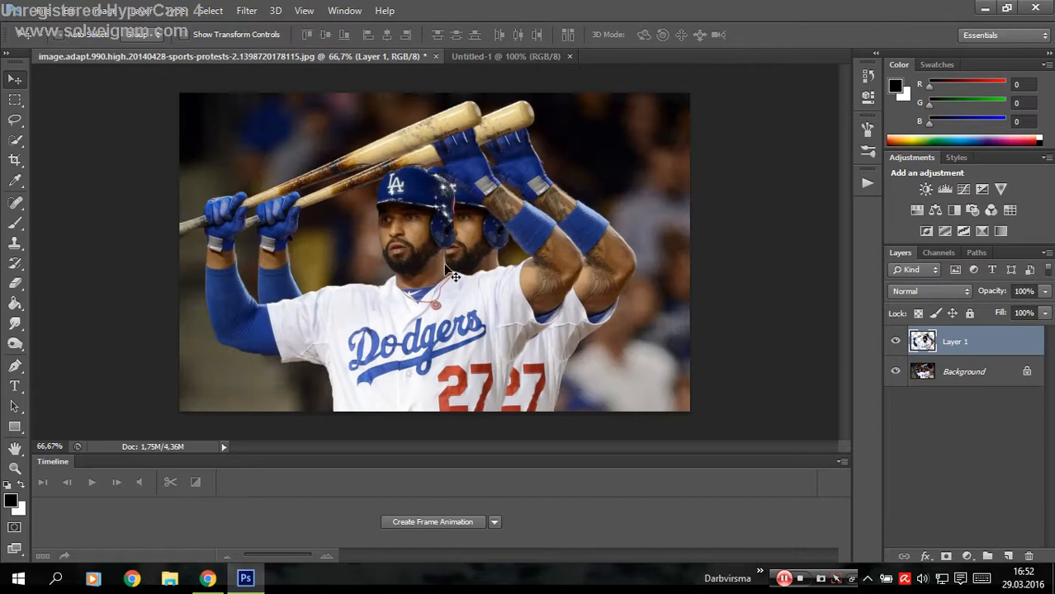
pyautogui.moveTo(452, 275); pyautogui.dragTo(487, 227)
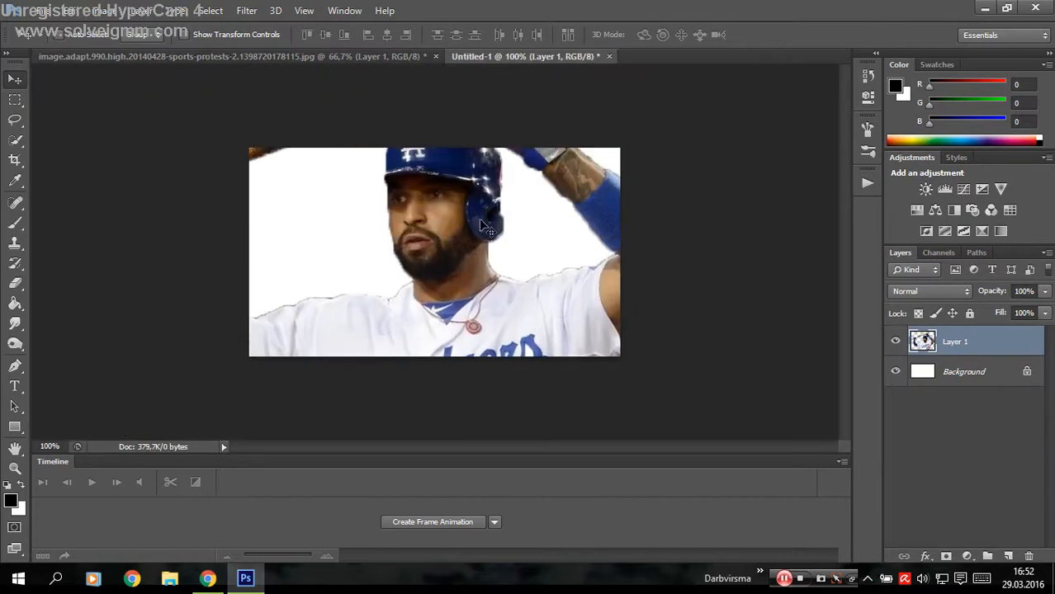
pyautogui.click(68, 10)
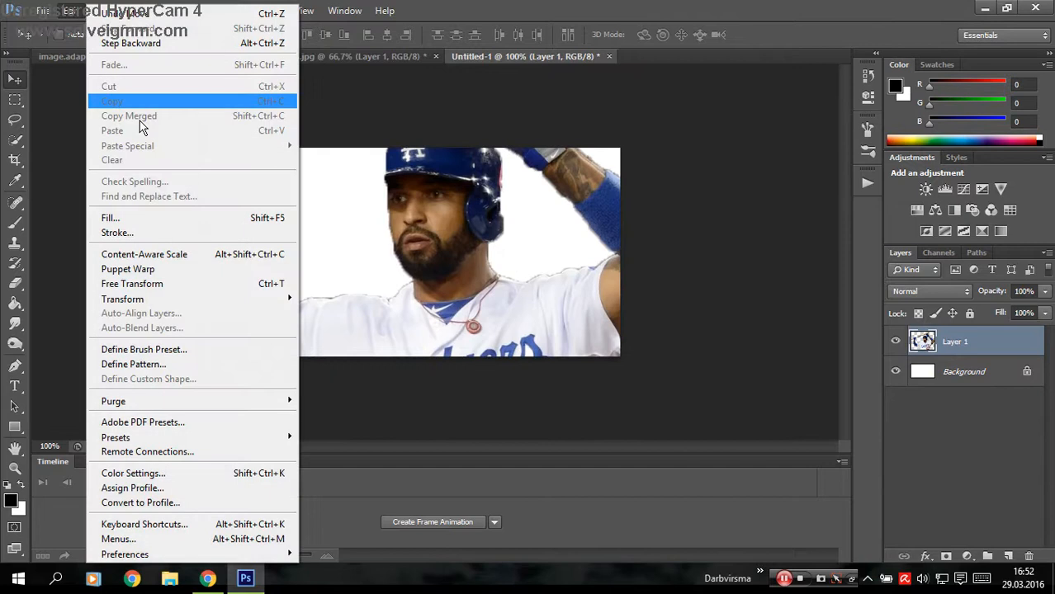
pyautogui.moveTo(243, 311)
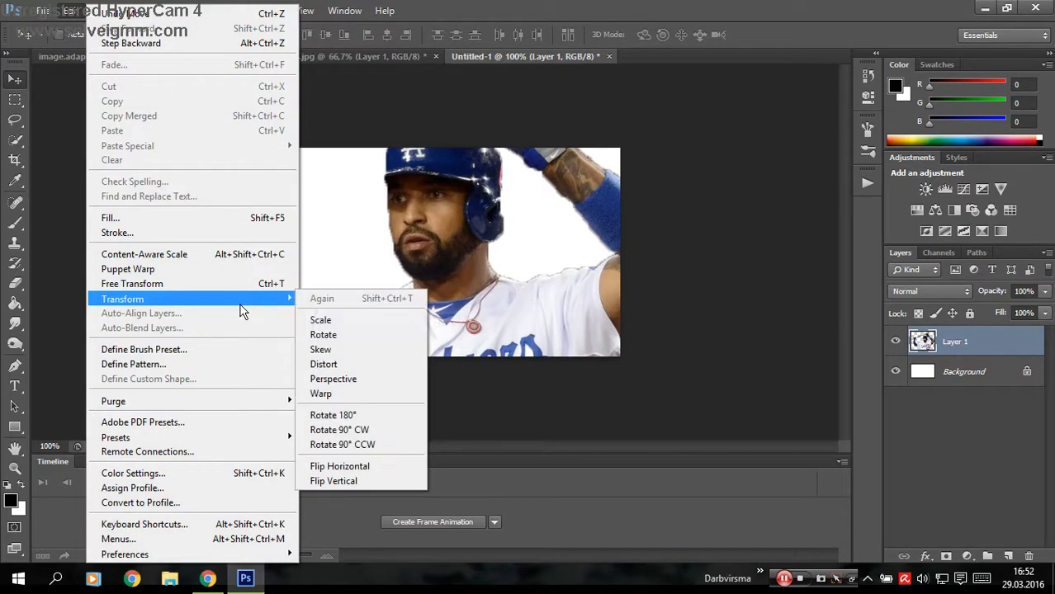
pyautogui.click(350, 320)
pyautogui.moveTo(558, 175); pyautogui.dragTo(529, 297)
pyautogui.moveTo(658, 135); pyautogui.dragTo(391, 339)
pyautogui.moveTo(313, 420); pyautogui.dragTo(487, 219)
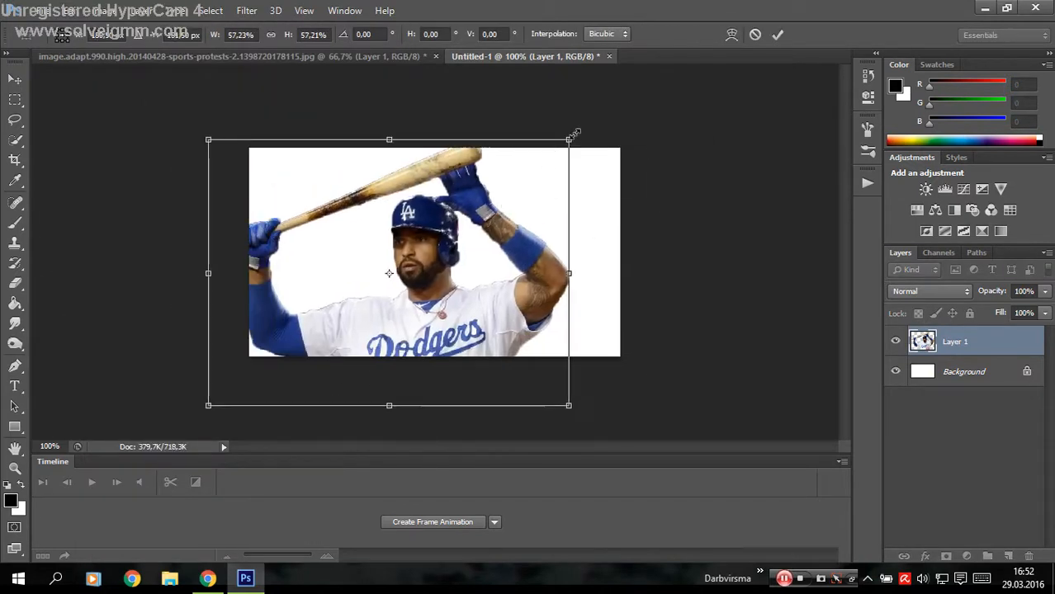
pyautogui.moveTo(571, 139); pyautogui.dragTo(476, 196)
pyautogui.moveTo(416, 282); pyautogui.dragTo(496, 232)
pyautogui.click(777, 34)
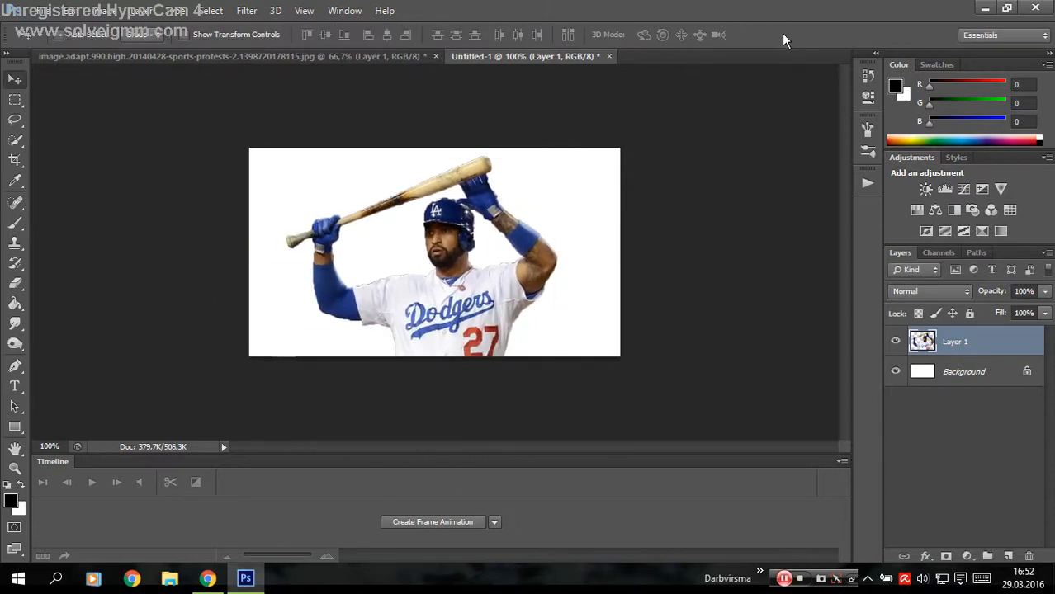
pyautogui.moveTo(578, 236)
pyautogui.mouseDown()
pyautogui.moveTo(565, 236)
pyautogui.moveTo(578, 241)
pyautogui.mouseUp()
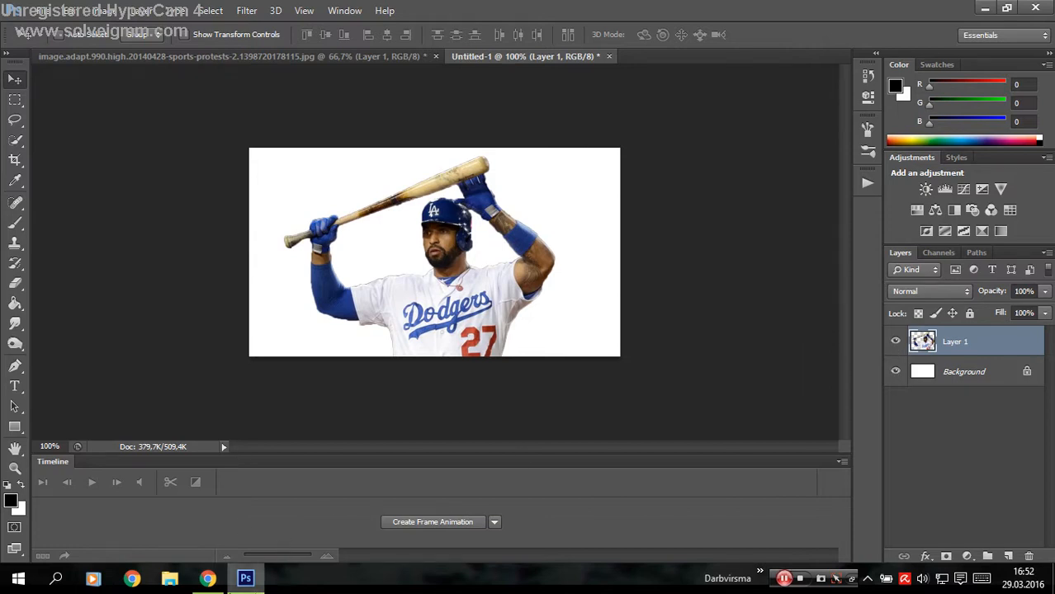
# Switch to the browser, open the bookmarked DeviantArt profile in a new tab and look at its newest signature artworks.
pyautogui.click(240, 507)
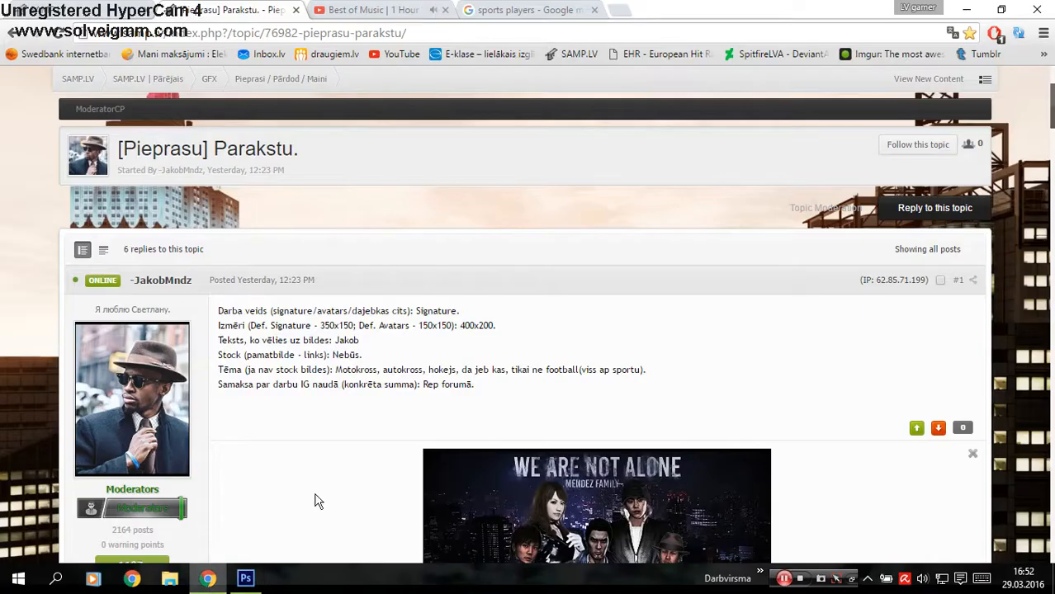
pyautogui.rightClick(794, 56)
pyautogui.click(818, 64)
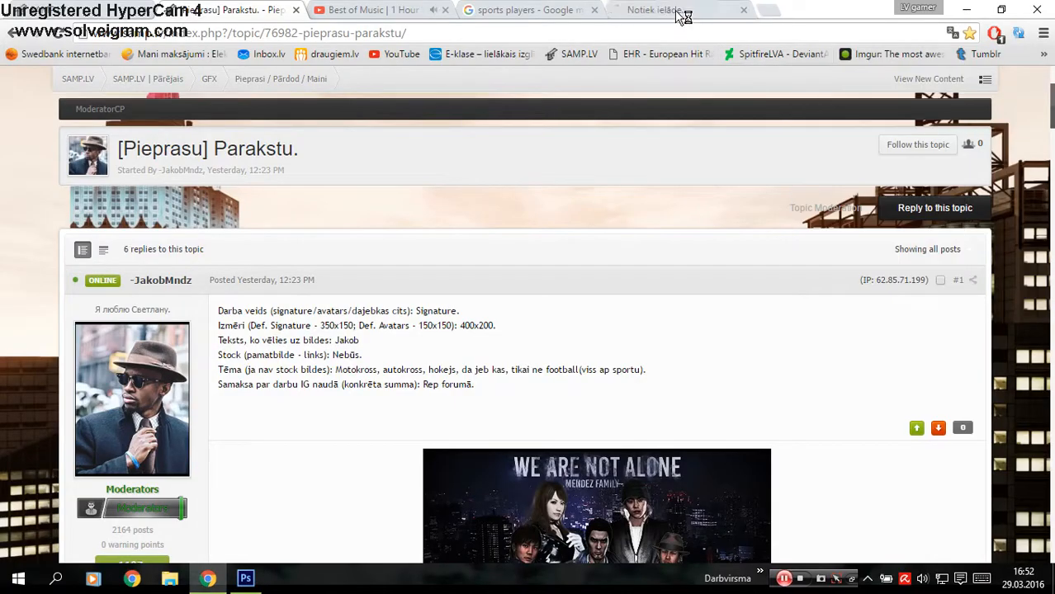
pyautogui.click(680, 15)
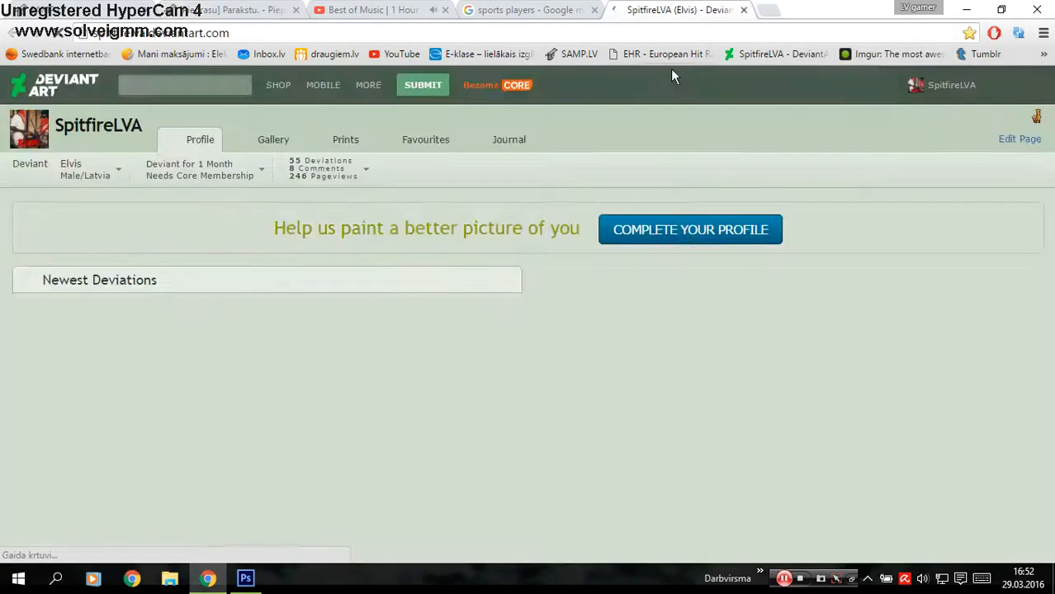
pyautogui.scroll(-3, 791, 326)
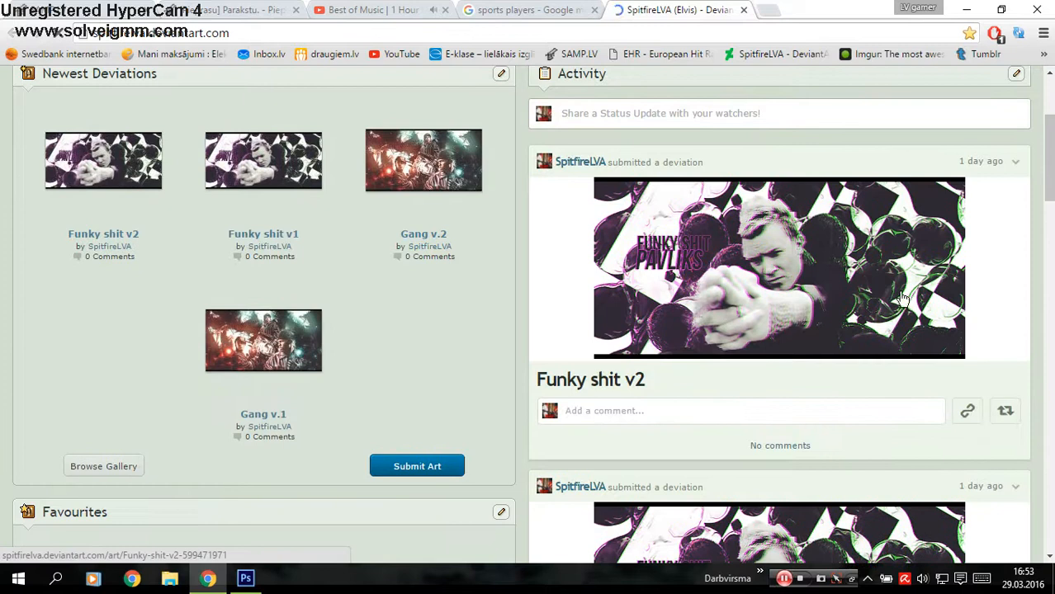
# Return to Photoshop and browse for a file to open in the C4d's folder within the Stock folder's C4D collection.
pyautogui.click(244, 579)
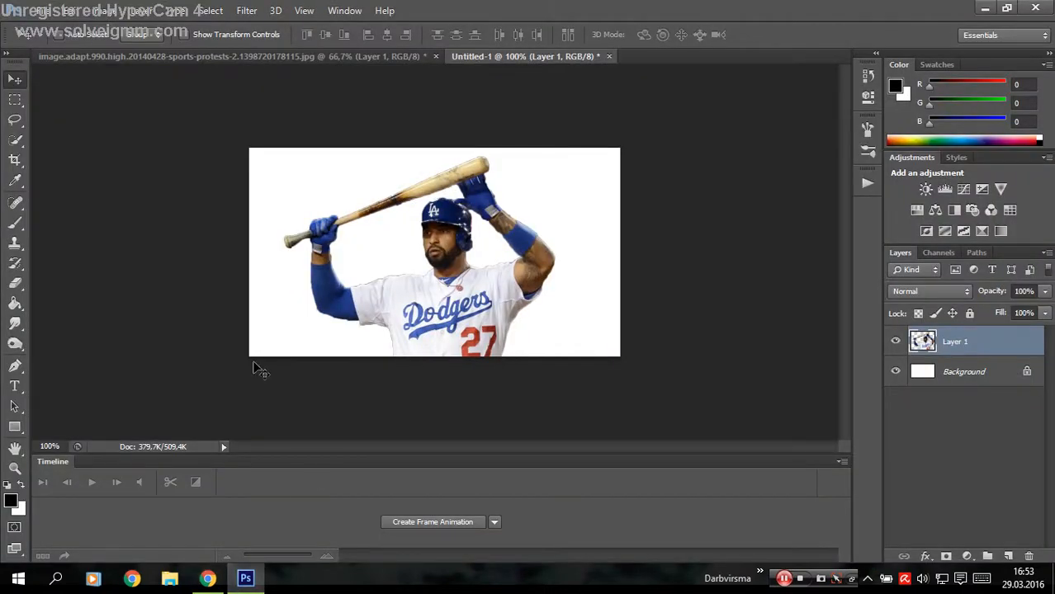
pyautogui.click(40, 10)
pyautogui.click(61, 44)
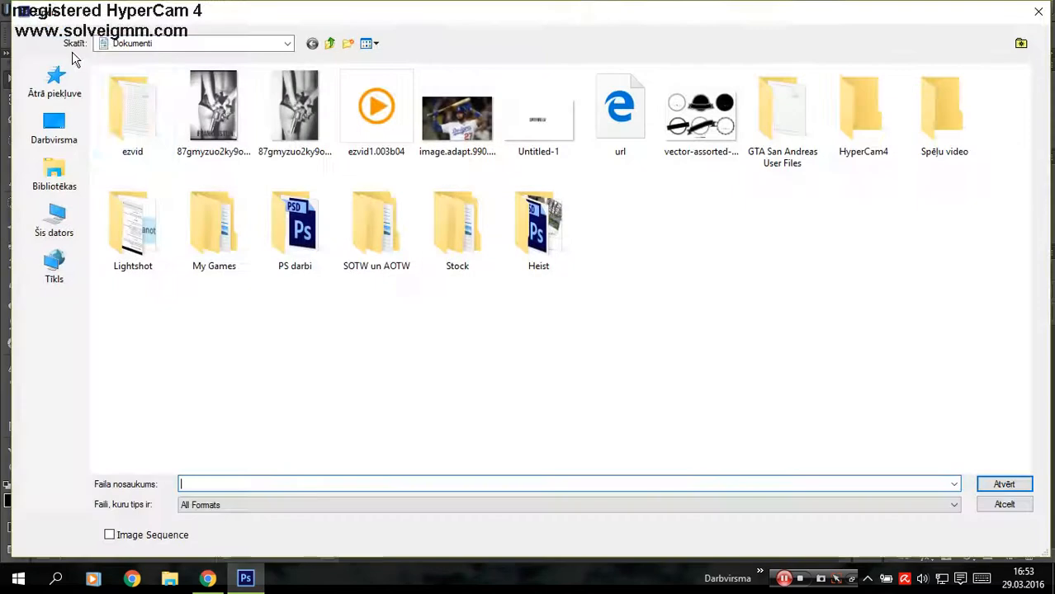
pyautogui.doubleClick(463, 233)
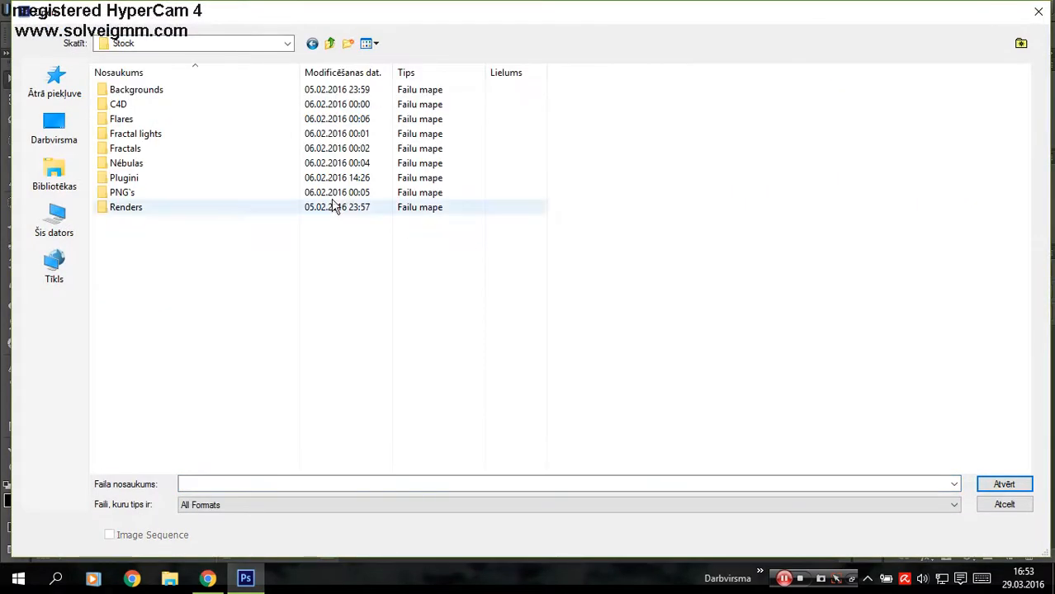
pyautogui.doubleClick(132, 105)
pyautogui.doubleClick(132, 93)
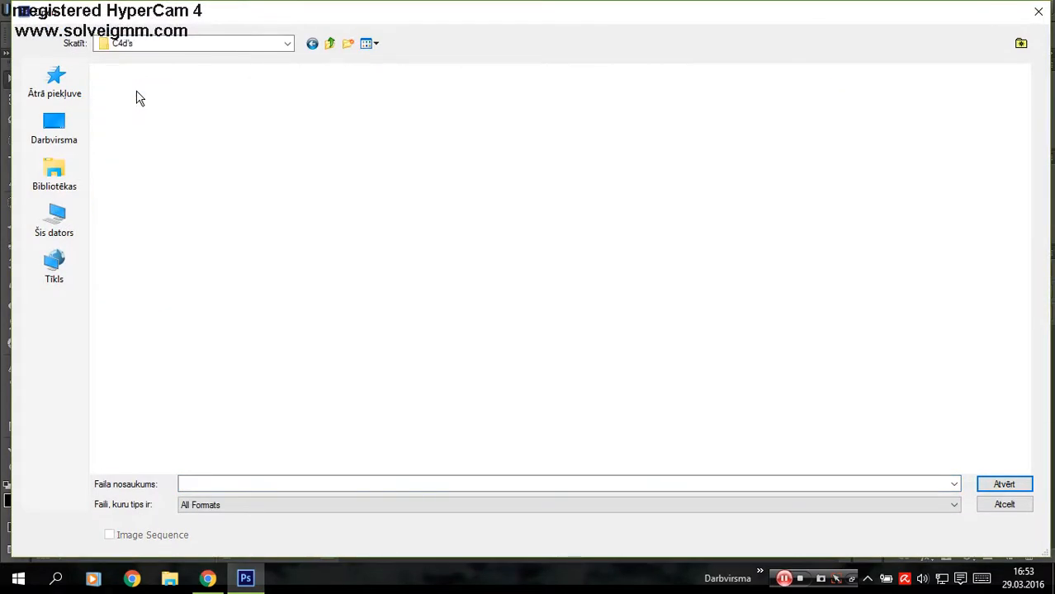
# Look through the bubble renders and open "C4d's, Bubbles & Metaballs - Rider Package #1 (13)".
pyautogui.scroll(-10, 347, 206)
pyautogui.scroll(5, 366, 215)
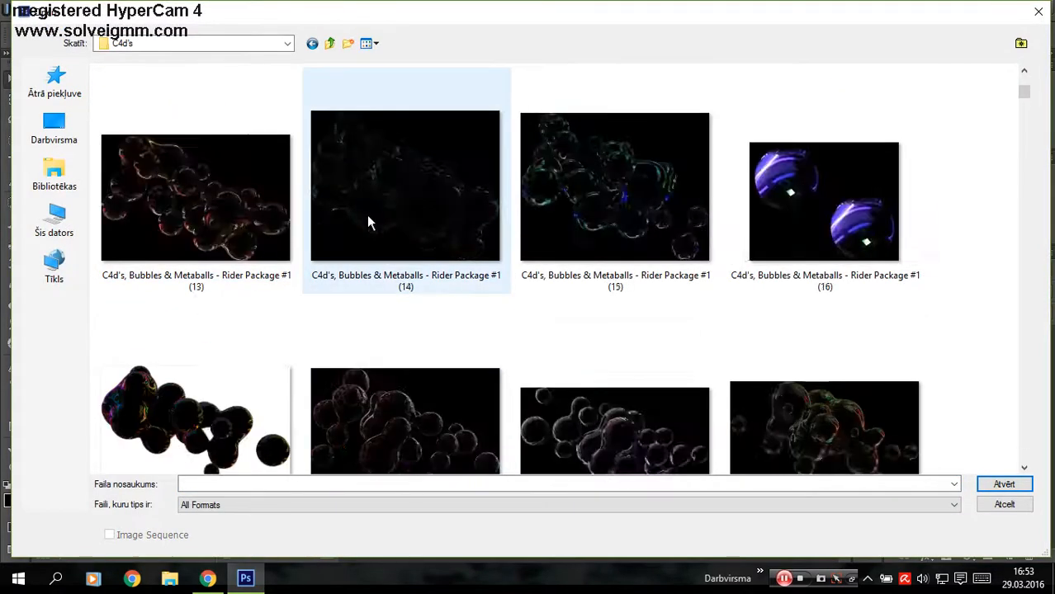
pyautogui.scroll(-2, 396, 235)
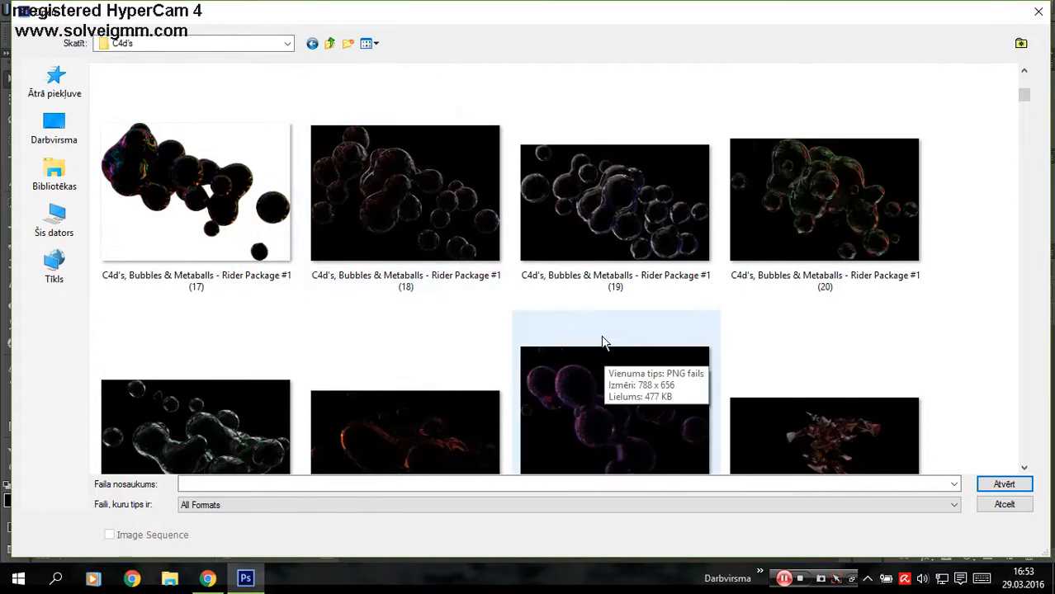
pyautogui.scroll(2, 591, 335)
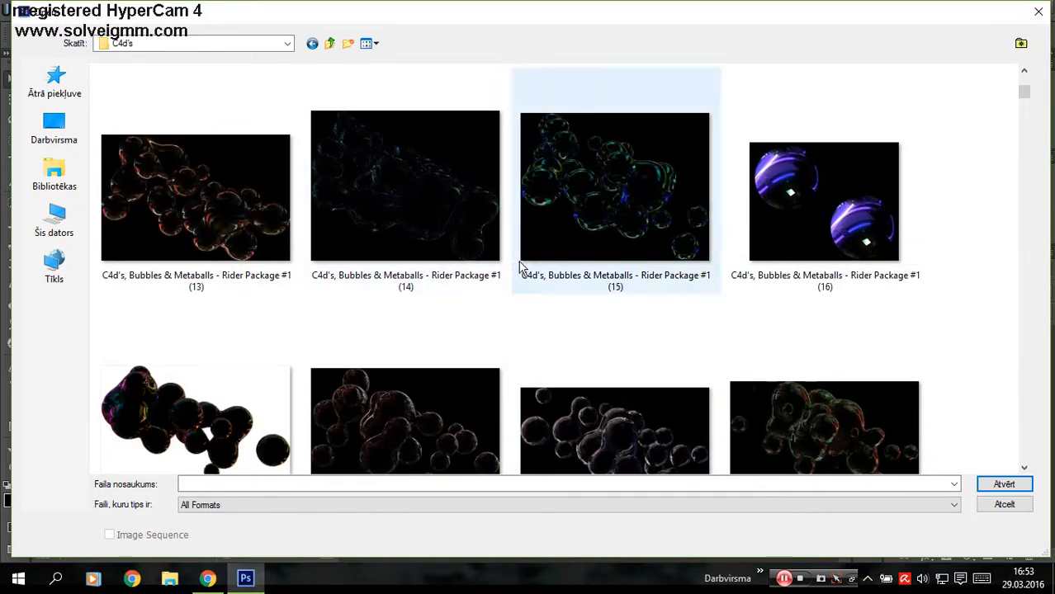
pyautogui.scroll(2, 513, 278)
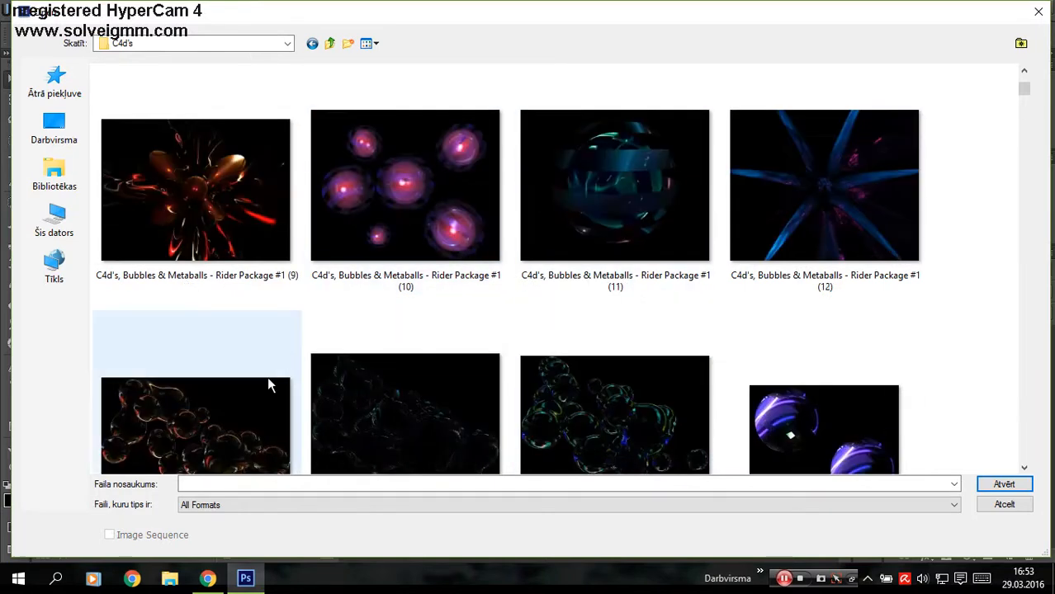
pyautogui.click(250, 397)
pyautogui.click(1004, 484)
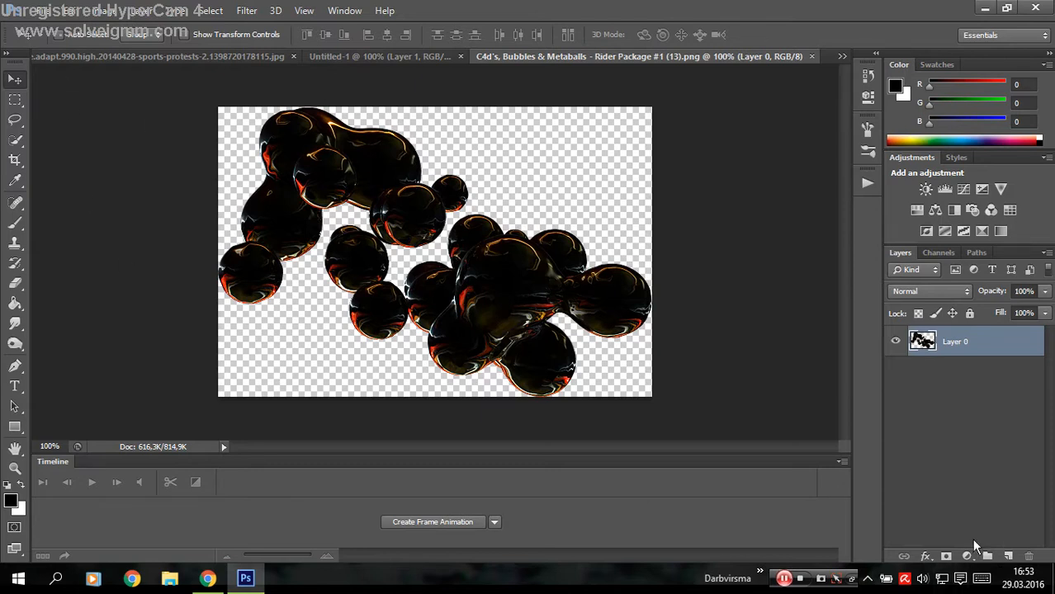
# Close the original baseball stock photo document without saving it.
pyautogui.click(272, 56)
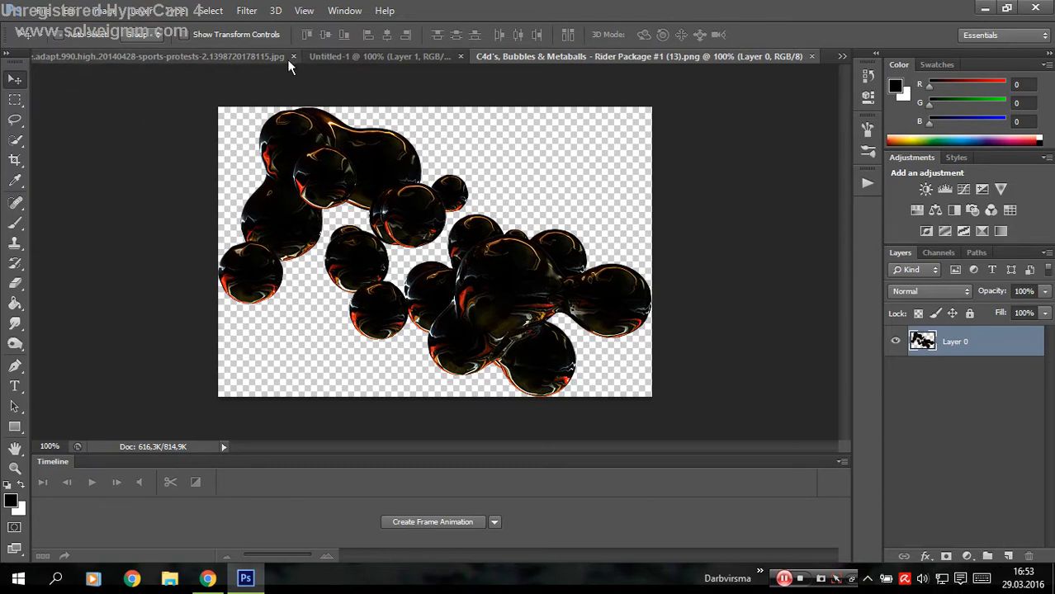
pyautogui.hotkey('ctrl', 'w')
pyautogui.click(530, 228)
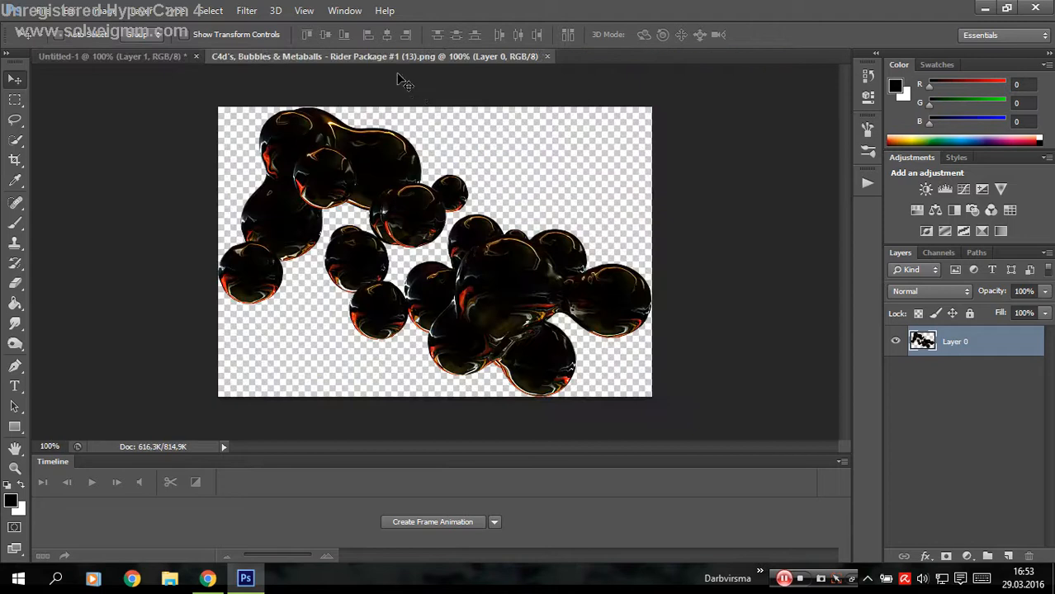
# Add a new empty layer above the bubbles in the Bubbles & Metaballs document.
pyautogui.click(182, 55)
pyautogui.click(248, 59)
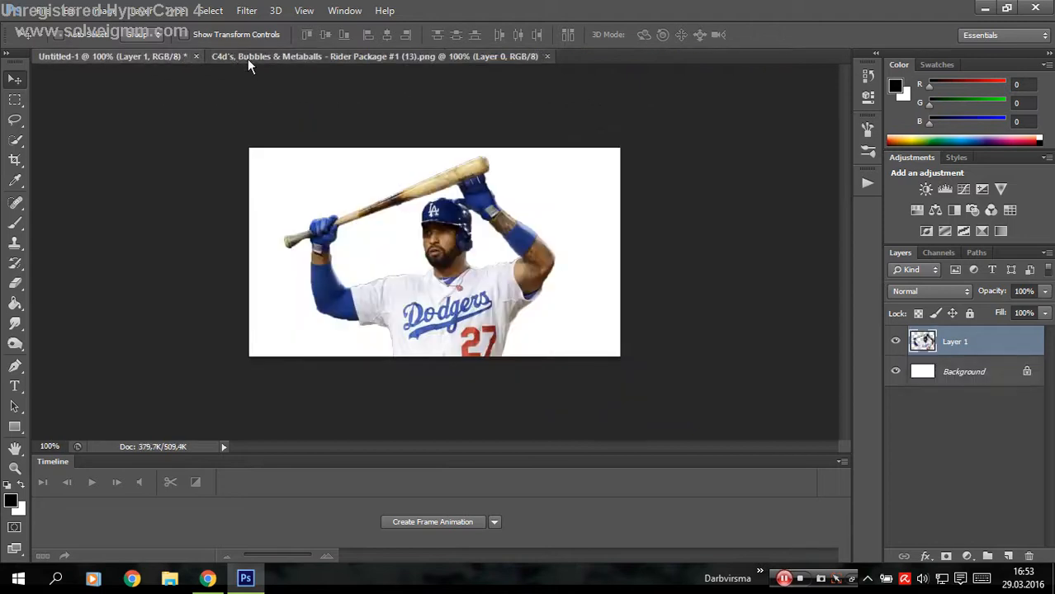
pyautogui.click(1008, 557)
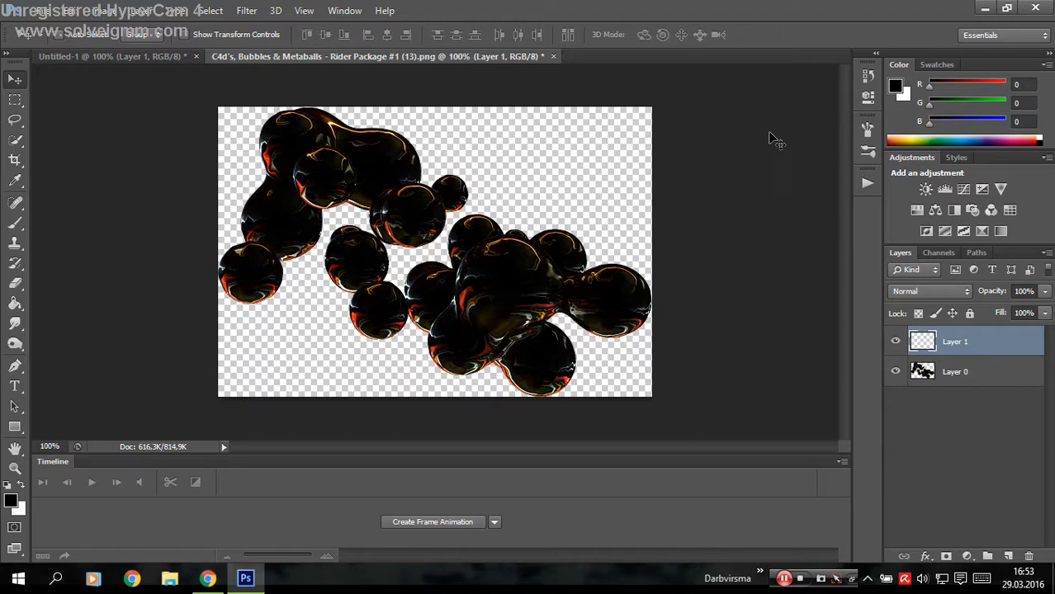
# Set the foreground colour to a bright blue with RGB 0, 6, 255.
pyautogui.click(896, 87)
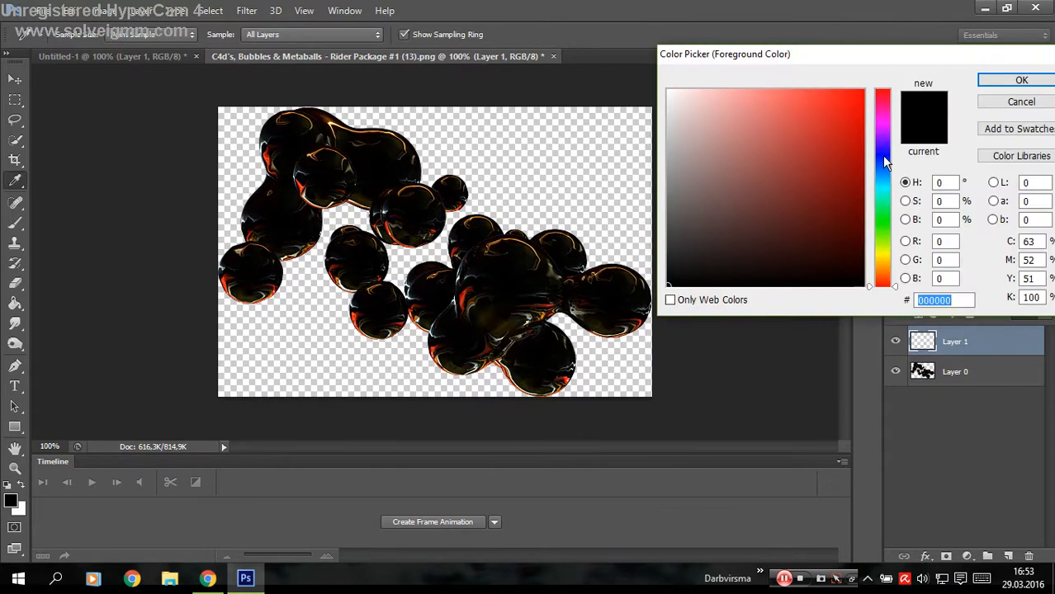
pyautogui.click(881, 155)
pyautogui.click(851, 110)
pyautogui.click(1021, 79)
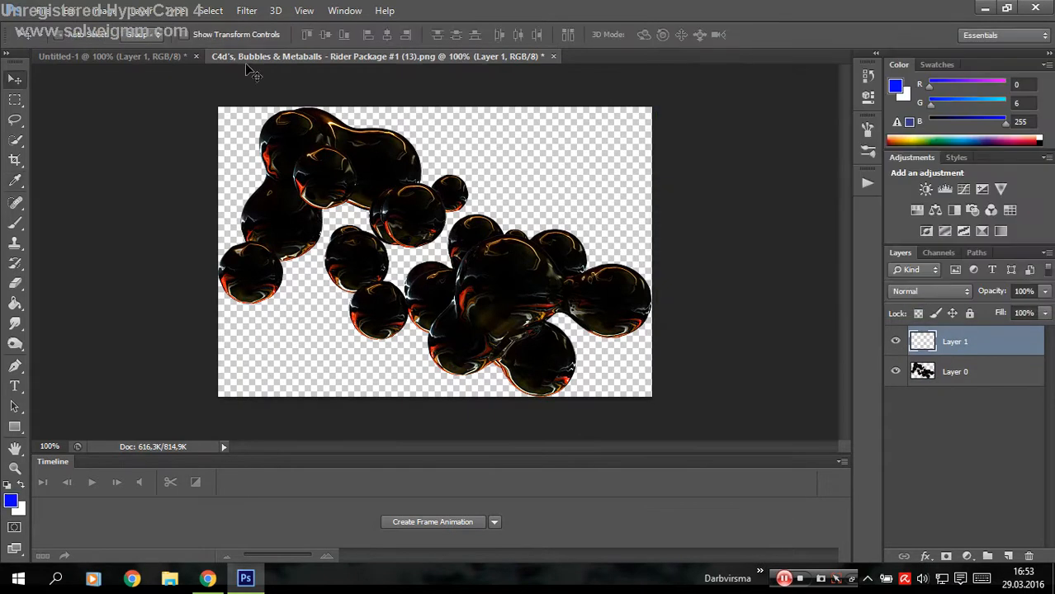
# Set the foreground colour to RGB 44, 65, 153, sampled from the player's blue sleeve in the signature document.
pyautogui.click(172, 56)
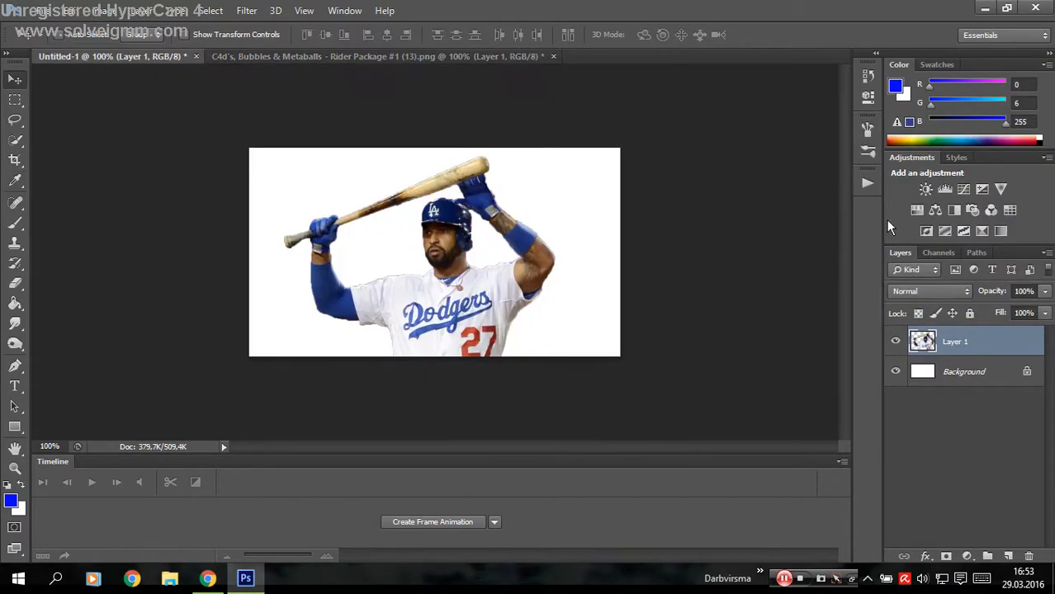
pyautogui.click(892, 88)
pyautogui.click(524, 231)
pyautogui.click(525, 233)
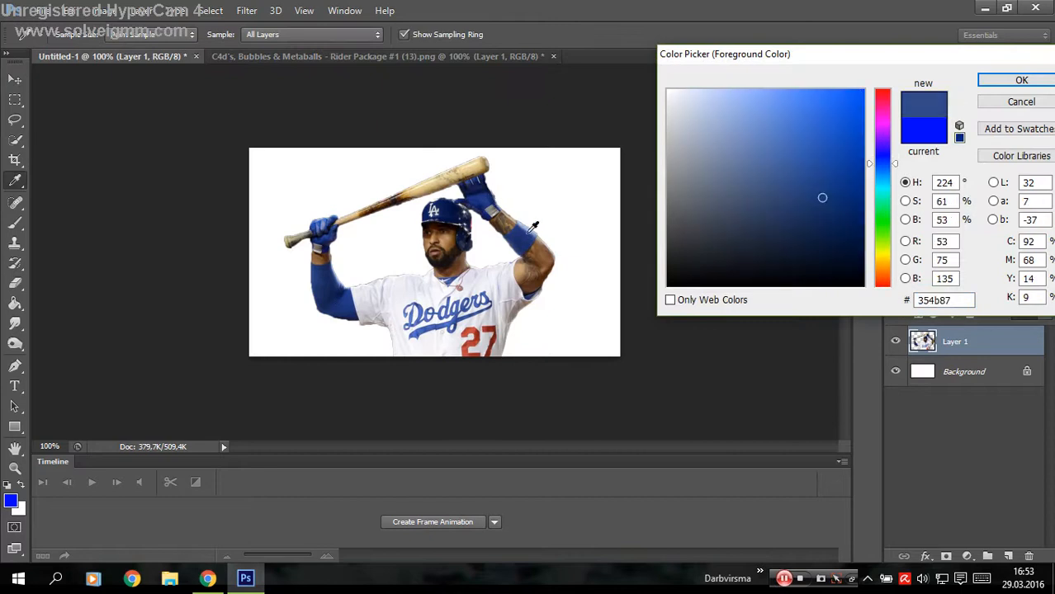
pyautogui.click(528, 232)
pyautogui.click(808, 168)
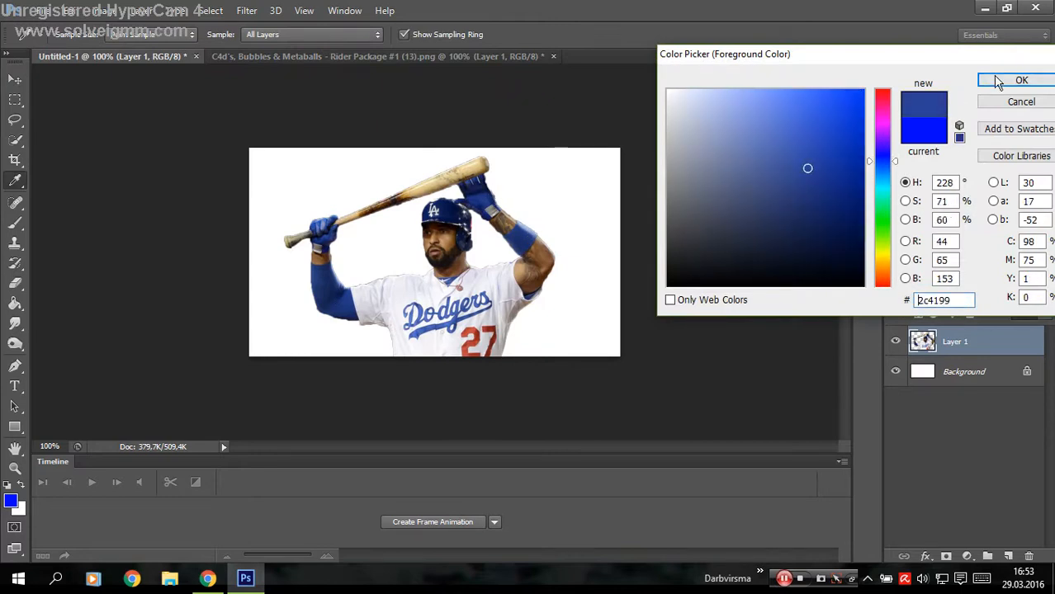
pyautogui.click(999, 79)
pyautogui.press('v')
# Cover the empty layer above the bubbles with blue using a soft 339 px brush at 0% hardness.
pyautogui.click(479, 56)
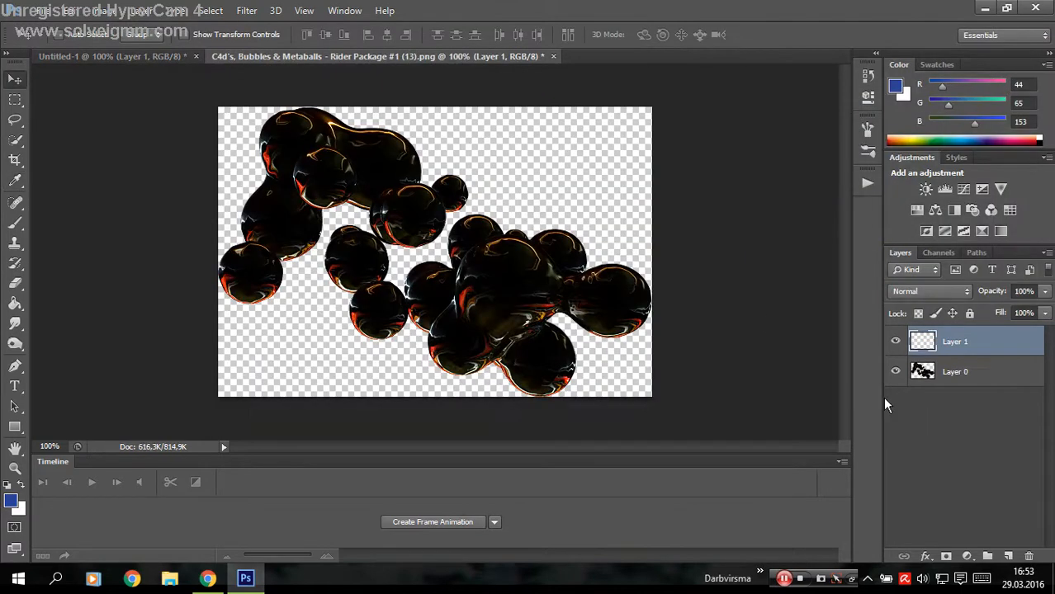
pyautogui.click(15, 223)
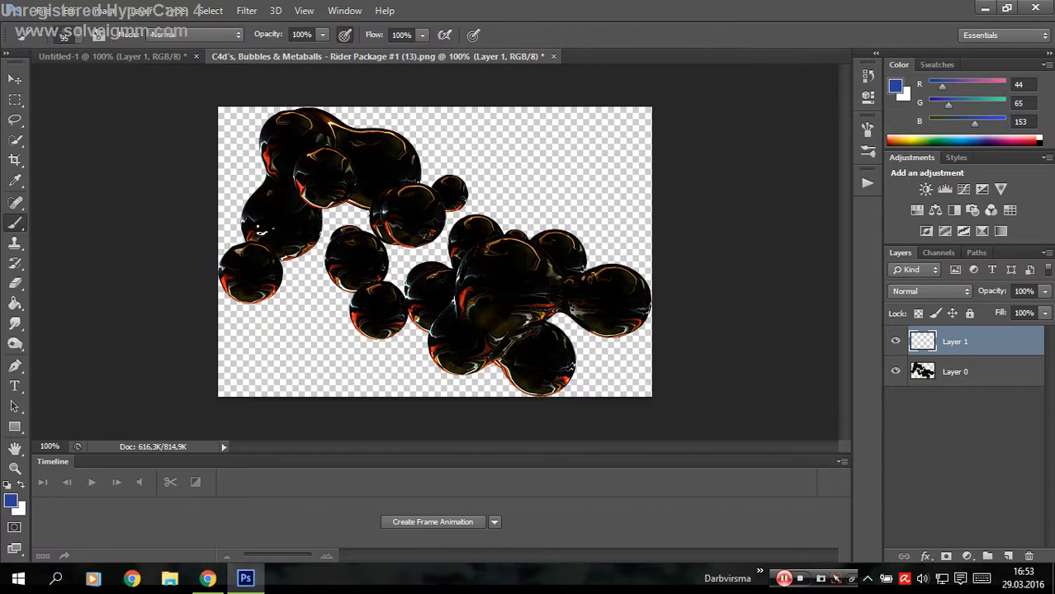
pyautogui.click(62, 34)
pyautogui.click(33, 155)
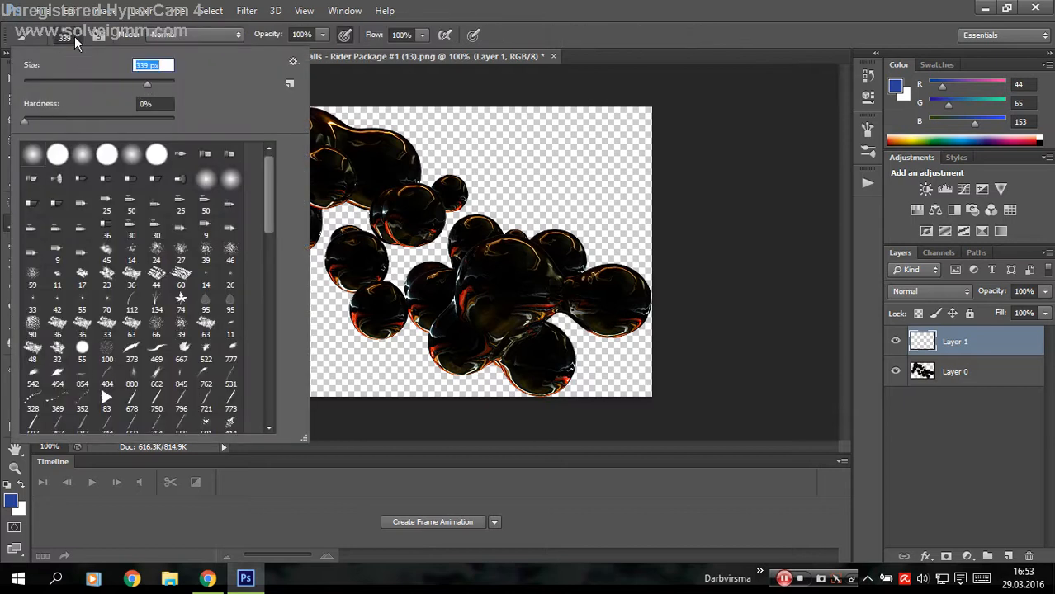
pyautogui.moveTo(469, 264)
pyautogui.mouseDown()
pyautogui.moveTo(504, 289)
pyautogui.moveTo(280, 189)
pyautogui.moveTo(143, 330)
pyautogui.mouseUp()
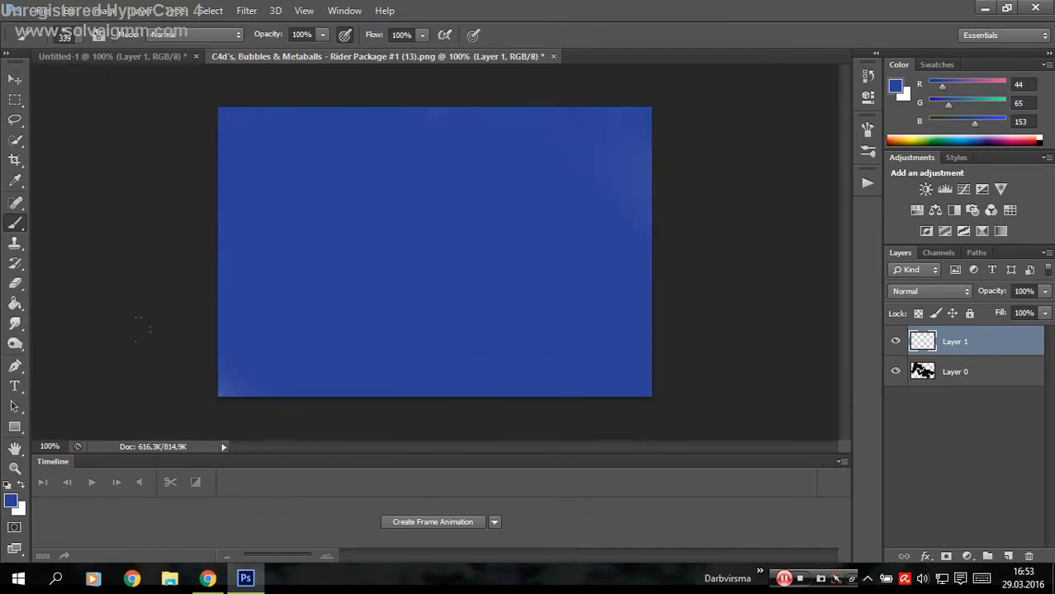
# Clip the blue layer to the bubbles layer with a clipping mask.
pyautogui.rightClick(997, 348)
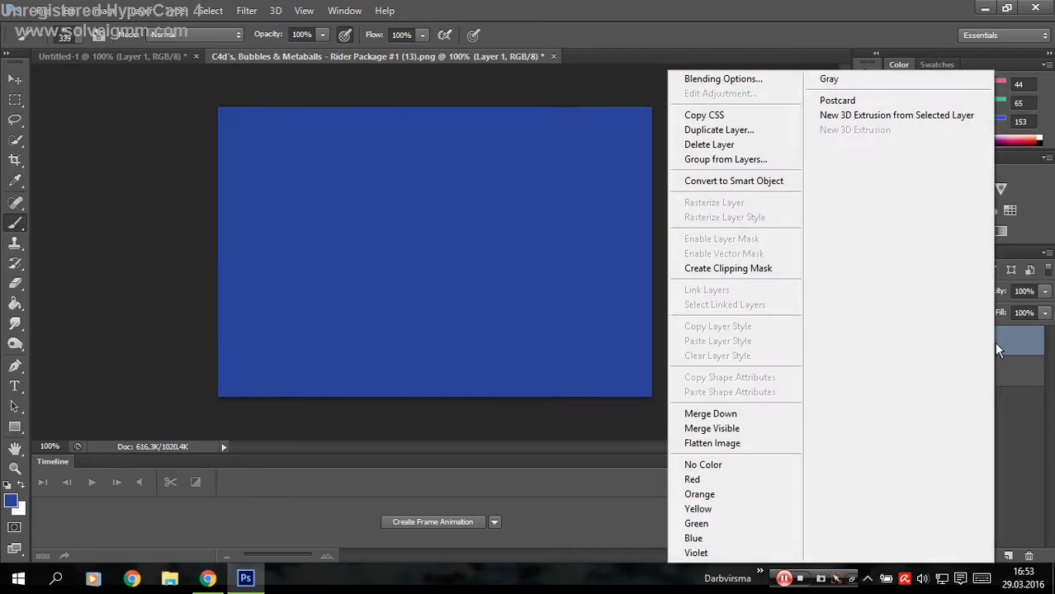
pyautogui.click(743, 268)
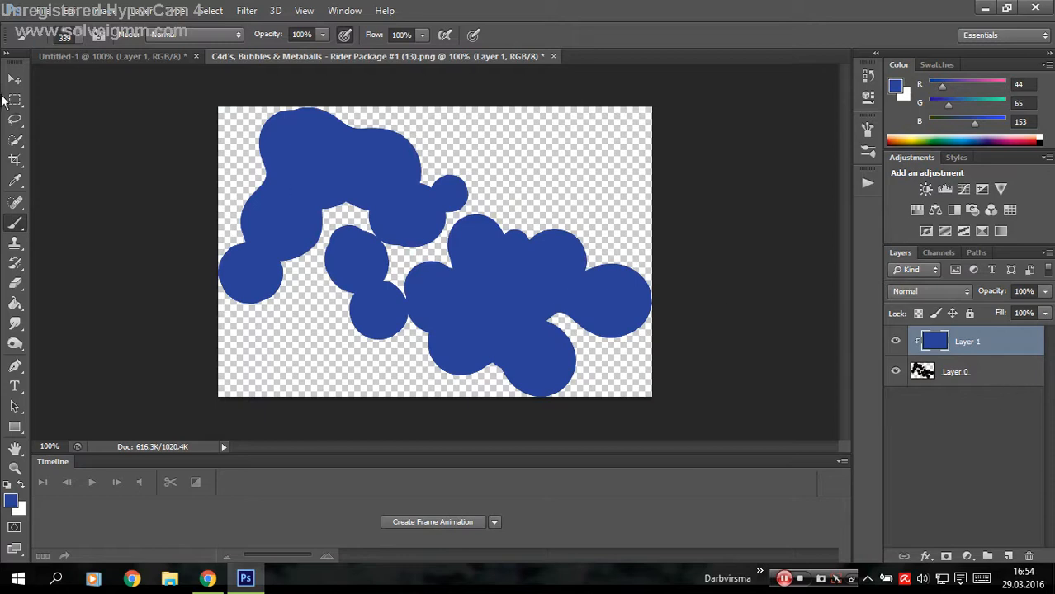
pyautogui.click(14, 80)
pyautogui.click(925, 370)
pyautogui.moveTo(643, 385); pyautogui.dragTo(604, 364)
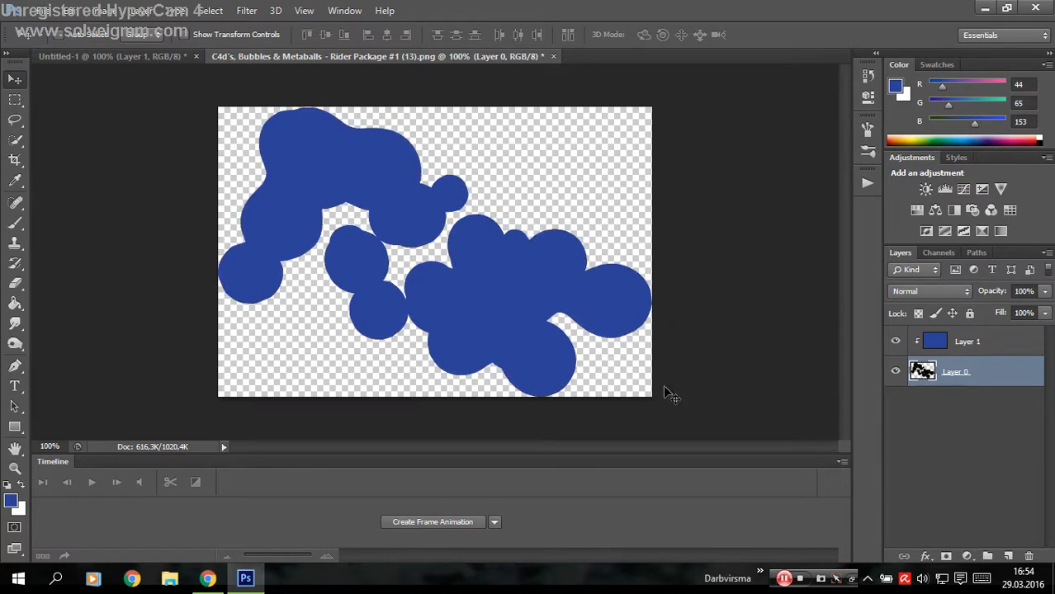
# Set the clipped blue layer's blend mode to Hue, comparing it with Color.
pyautogui.click(1005, 345)
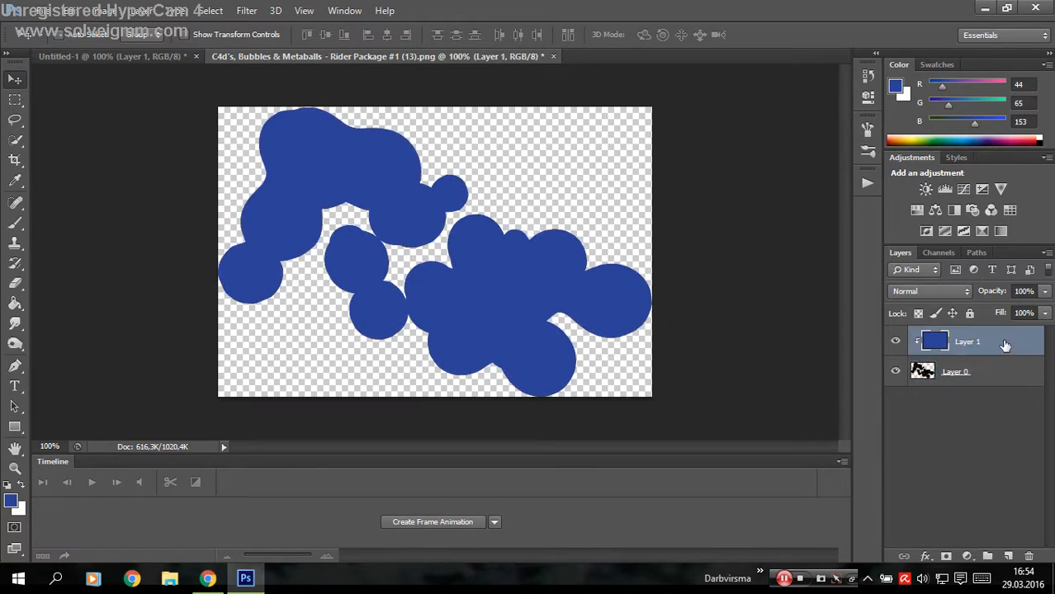
pyautogui.click(937, 293)
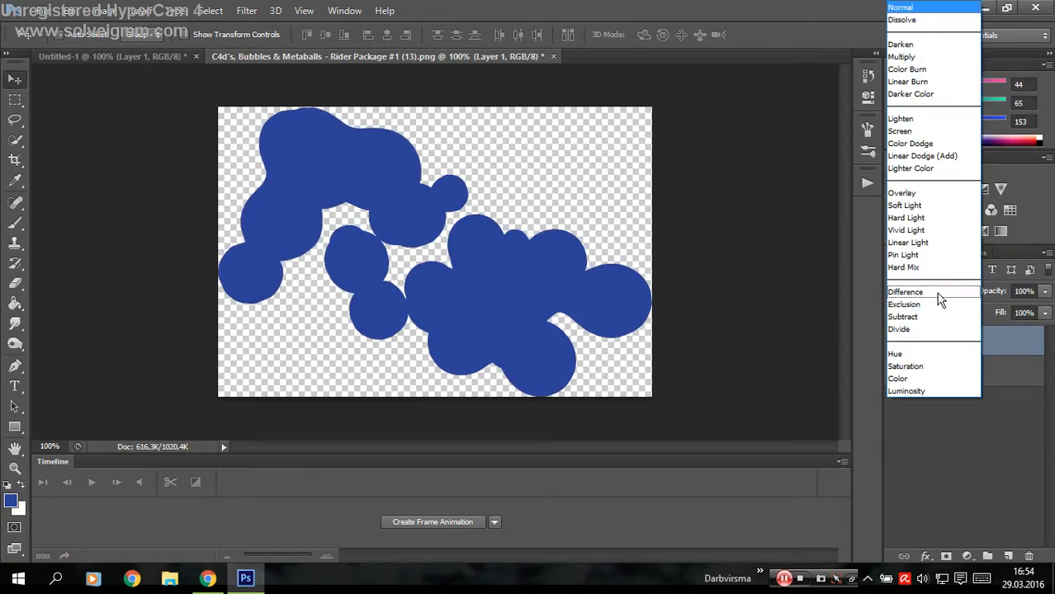
pyautogui.click(915, 355)
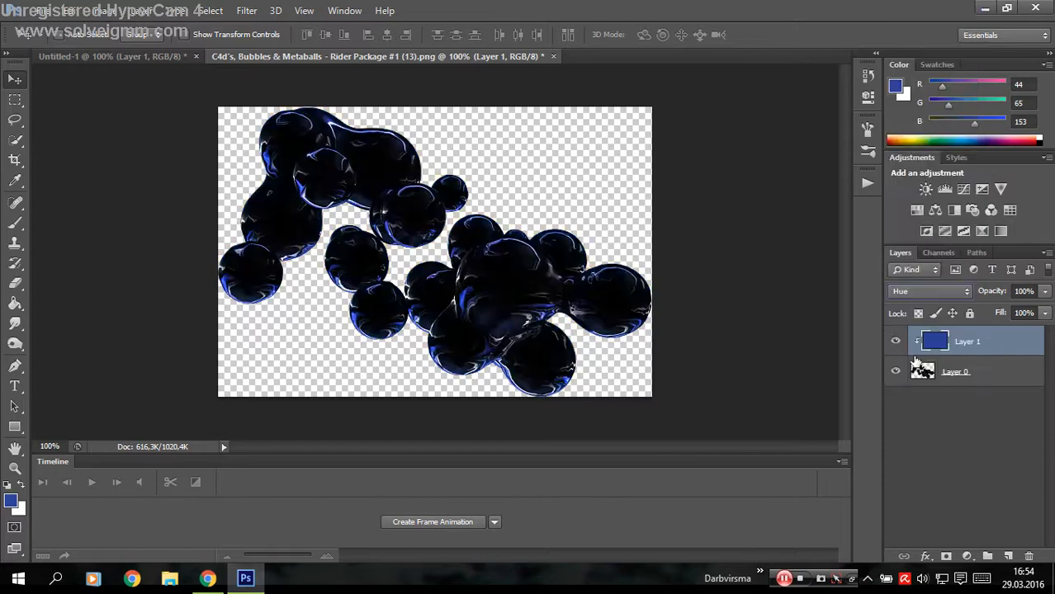
pyautogui.click(923, 296)
pyautogui.click(927, 376)
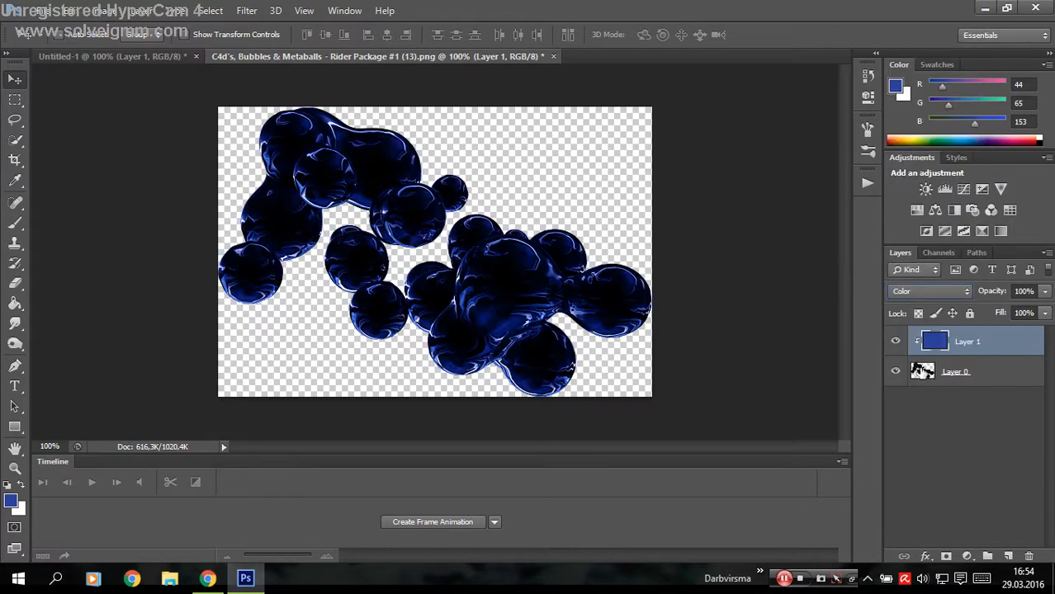
pyautogui.click(914, 296)
pyautogui.click(916, 357)
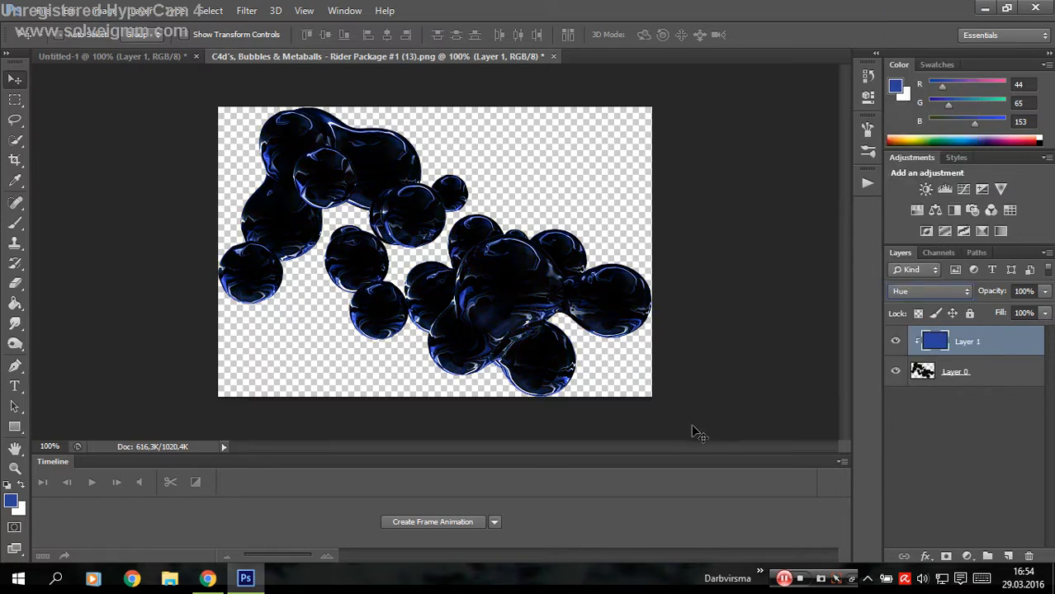
# Merge the blue layer with the bubbles layer and bring the result into the signature document.
pyautogui.keyDown('shift'); pyautogui.click(998, 380); pyautogui.keyUp('shift')
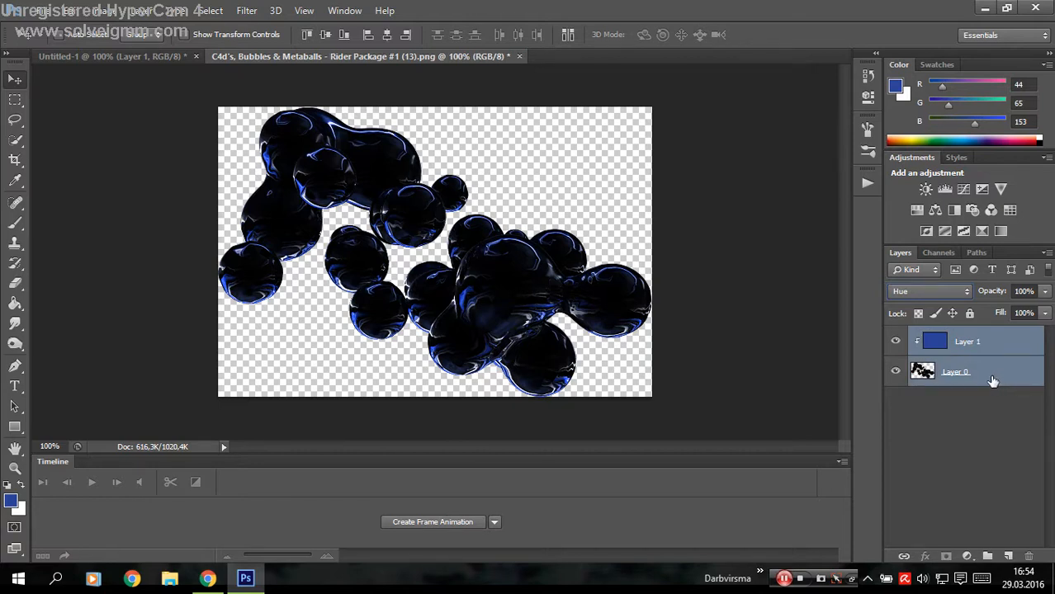
pyautogui.rightClick(993, 381)
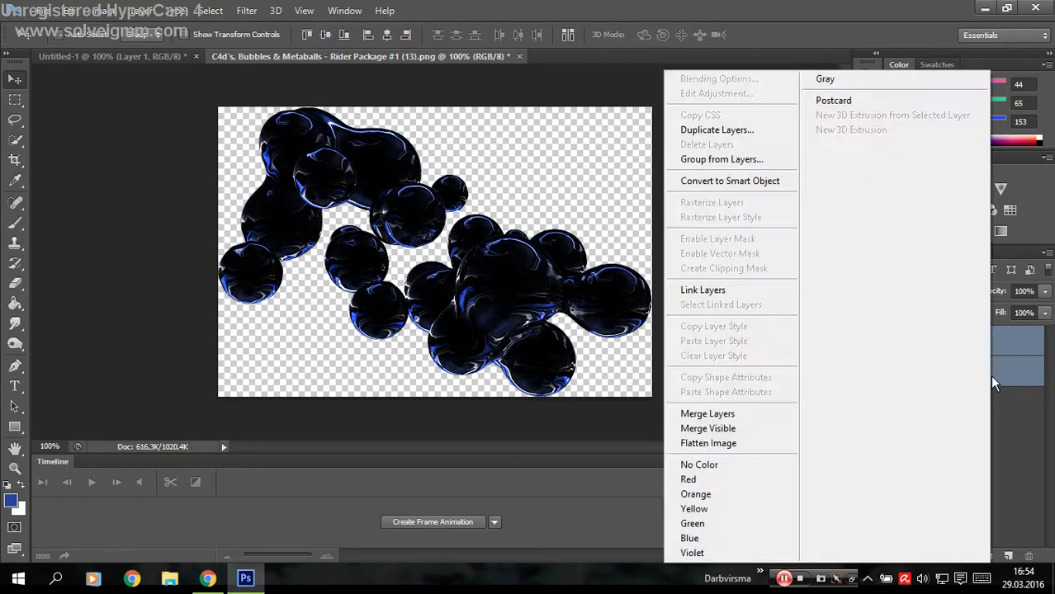
pyautogui.click(734, 420)
pyautogui.moveTo(350, 192); pyautogui.dragTo(444, 285)
# Scale the bubbles layer to about 71% and place it beneath the player layer, shifted slightly down.
pyautogui.click(71, 11)
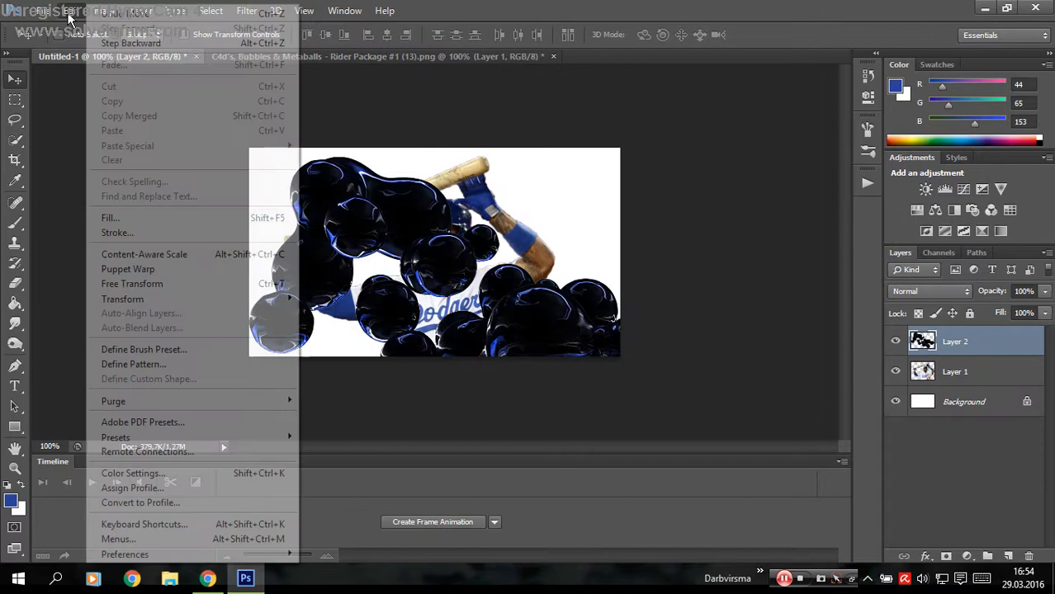
pyautogui.moveTo(278, 302)
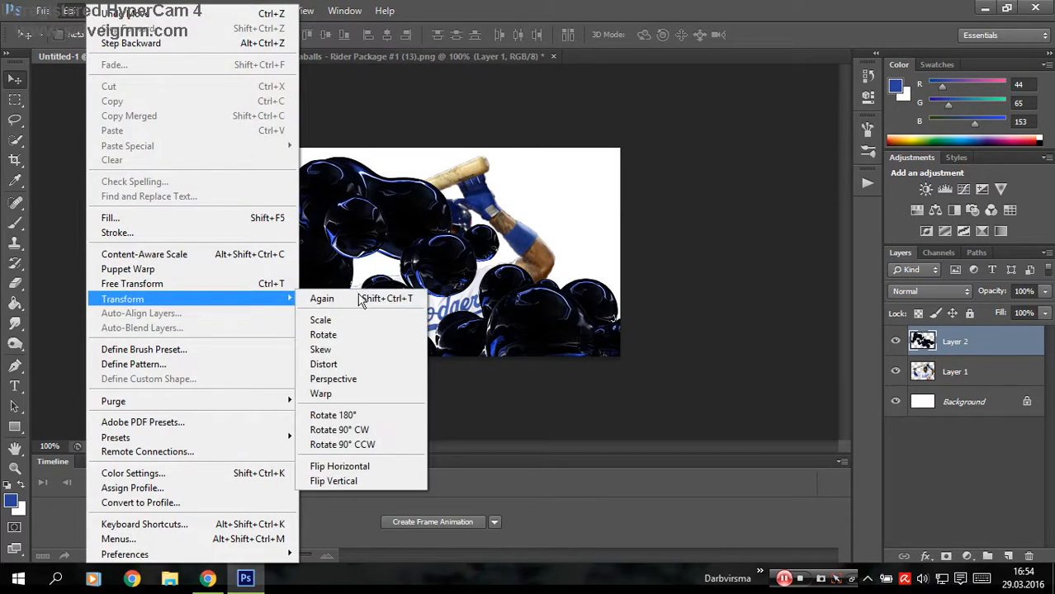
pyautogui.click(359, 321)
pyautogui.moveTo(249, 156); pyautogui.dragTo(341, 219)
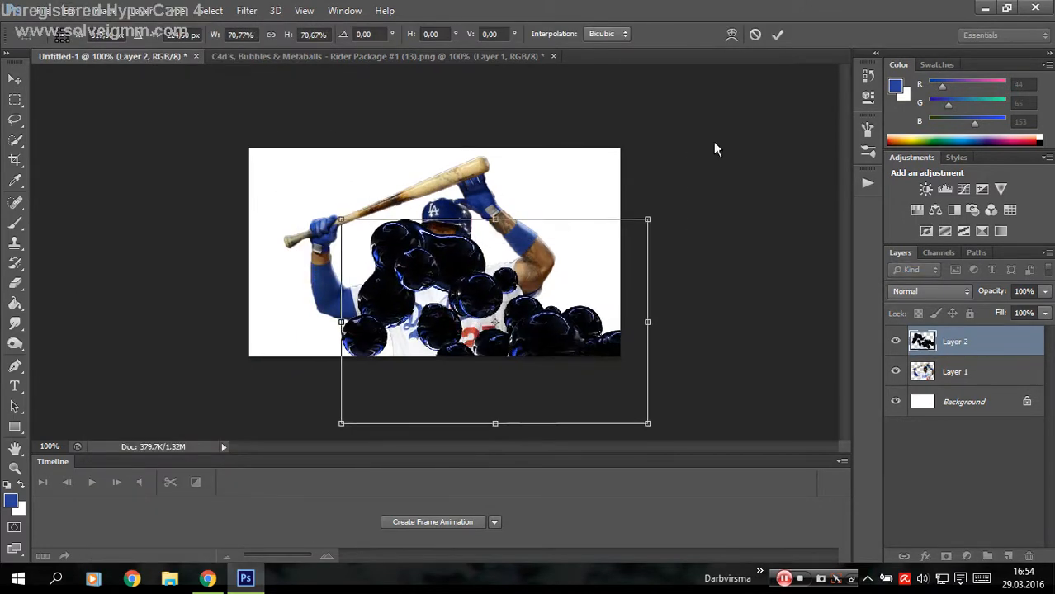
pyautogui.click(779, 34)
pyautogui.moveTo(999, 341); pyautogui.dragTo(988, 378)
pyautogui.moveTo(650, 351); pyautogui.dragTo(629, 381)
# Paint white over the dark bubble pixels showing through the jersey lettering, using a 1 px brush on the bubbles layer.
pyautogui.click(15, 468)
pyautogui.moveTo(495, 305)
pyautogui.mouseDown()
pyautogui.moveTo(347, 325)
pyautogui.moveTo(473, 319)
pyautogui.moveTo(539, 240)
pyautogui.moveTo(610, 273)
pyautogui.mouseUp()
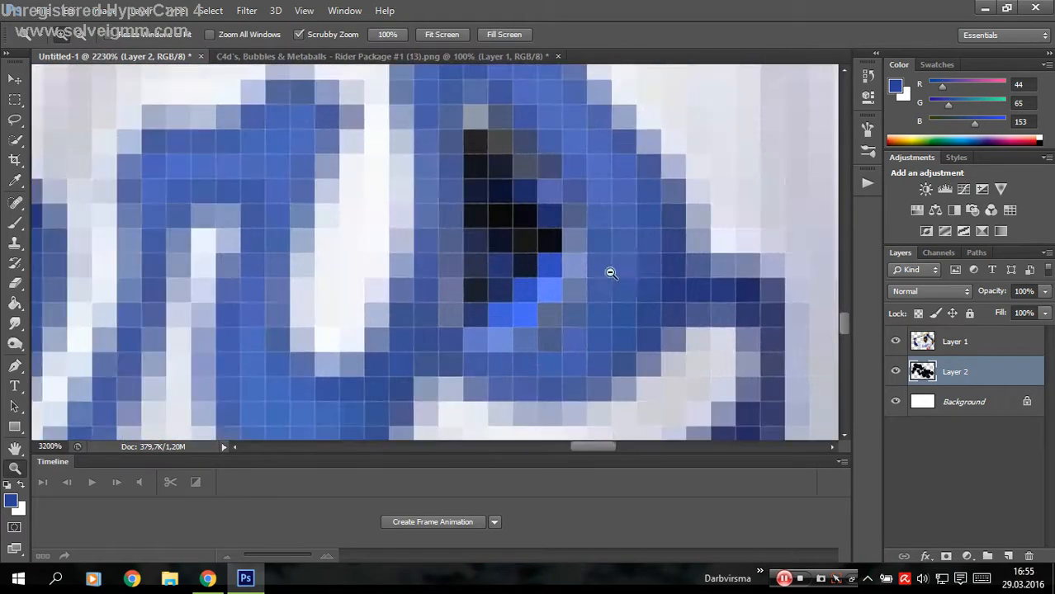
pyautogui.press('b')
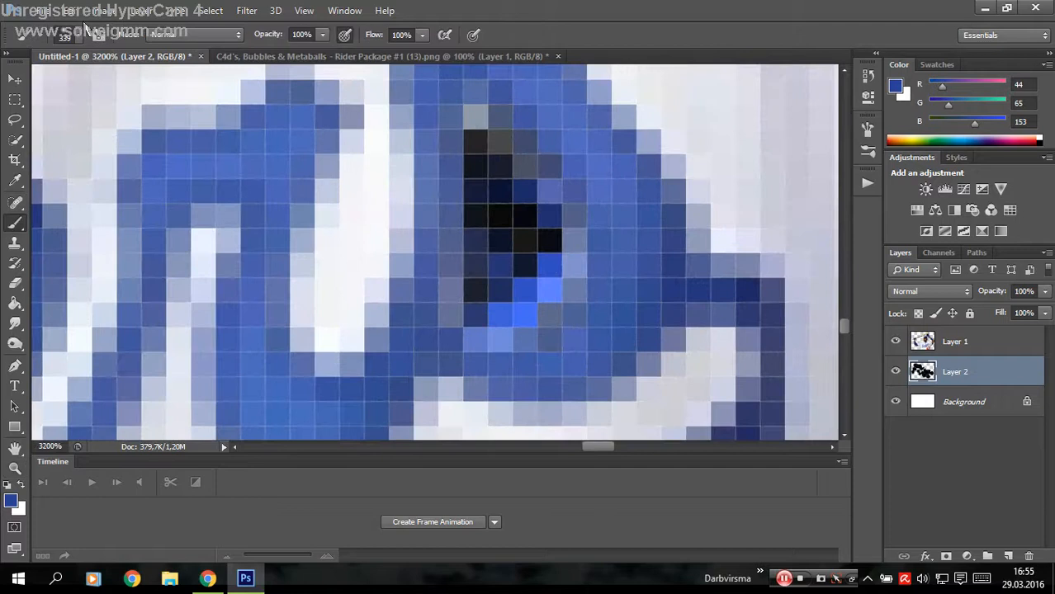
pyautogui.click(80, 37)
pyautogui.click(48, 85)
pyautogui.moveTo(47, 85); pyautogui.dragTo(7, 92)
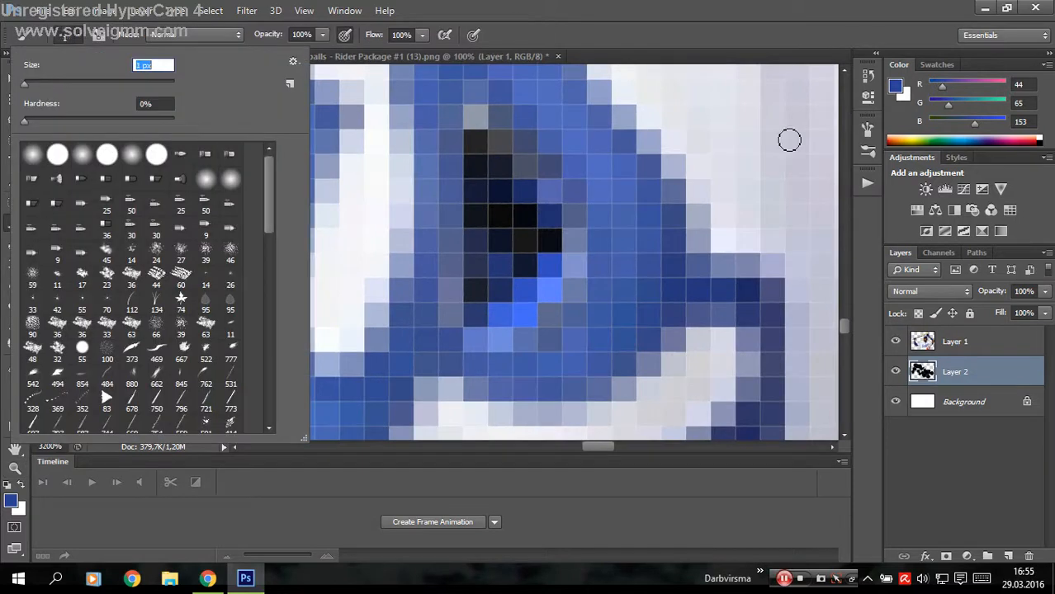
pyautogui.click(909, 140)
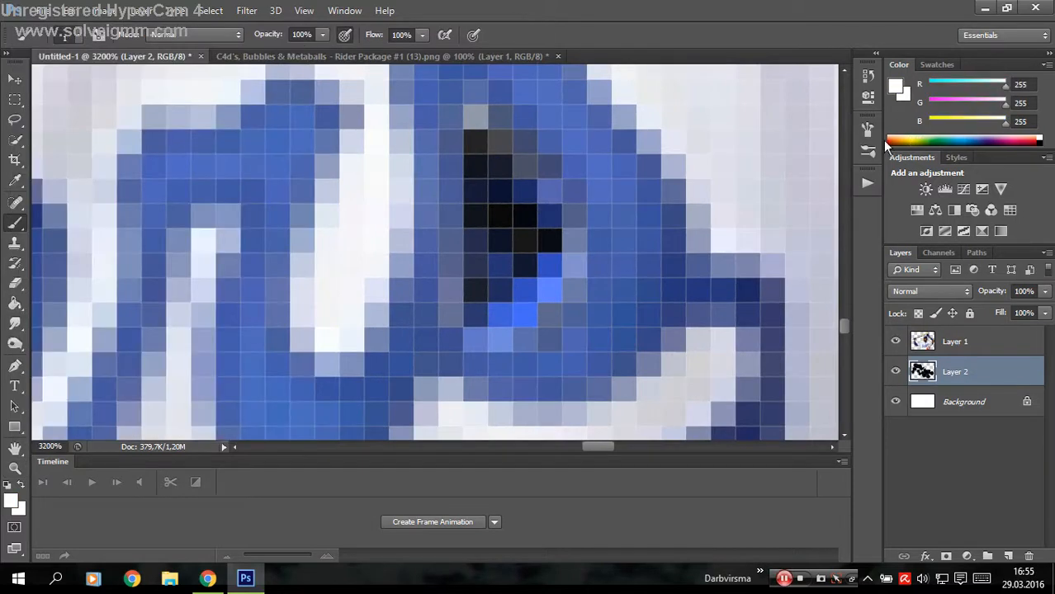
pyautogui.moveTo(495, 241)
pyautogui.mouseDown()
pyautogui.moveTo(487, 290)
pyautogui.moveTo(523, 244)
pyautogui.moveTo(490, 181)
pyautogui.moveTo(487, 239)
pyautogui.moveTo(478, 152)
pyautogui.moveTo(500, 232)
pyautogui.moveTo(477, 297)
pyautogui.moveTo(526, 240)
pyautogui.mouseUp()
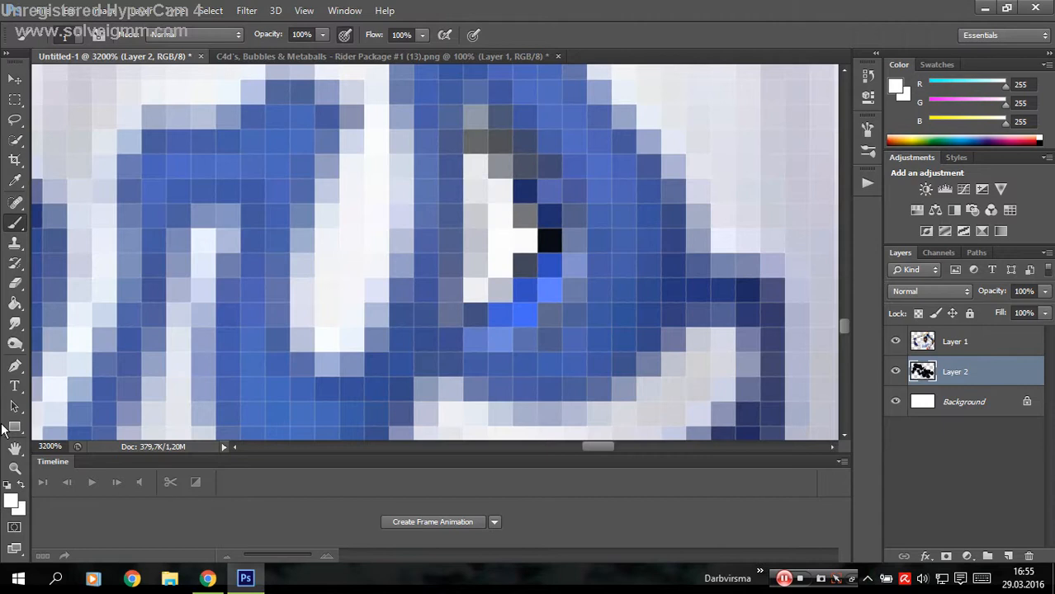
# Rotate the bubbles layer 180° and reposition it so bubbles show on both sides behind the player.
pyautogui.click(14, 468)
pyautogui.rightClick(307, 302)
pyautogui.click(322, 309)
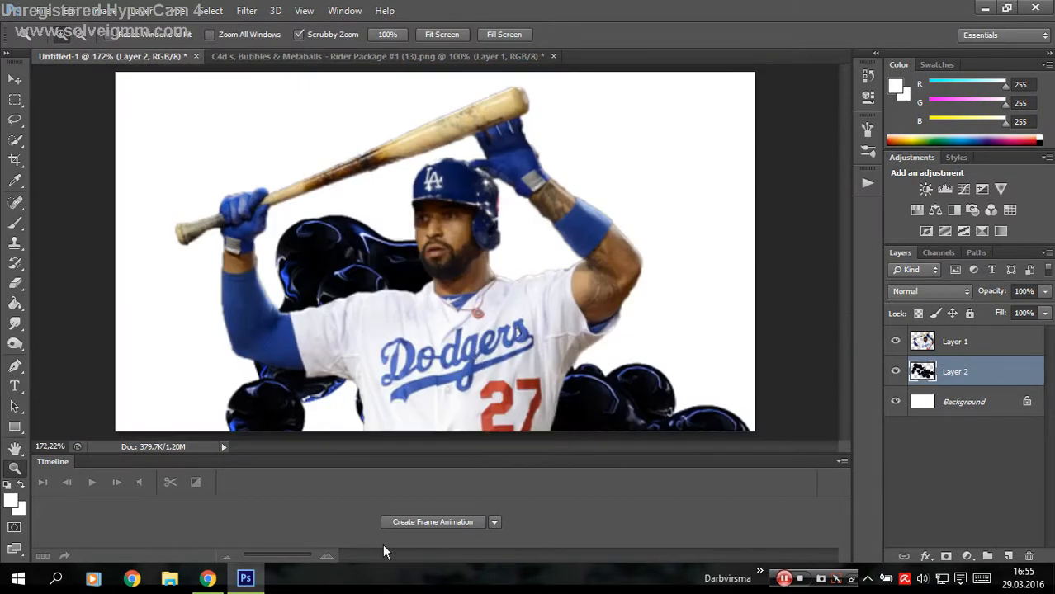
pyautogui.rightClick(453, 389)
pyautogui.click(481, 454)
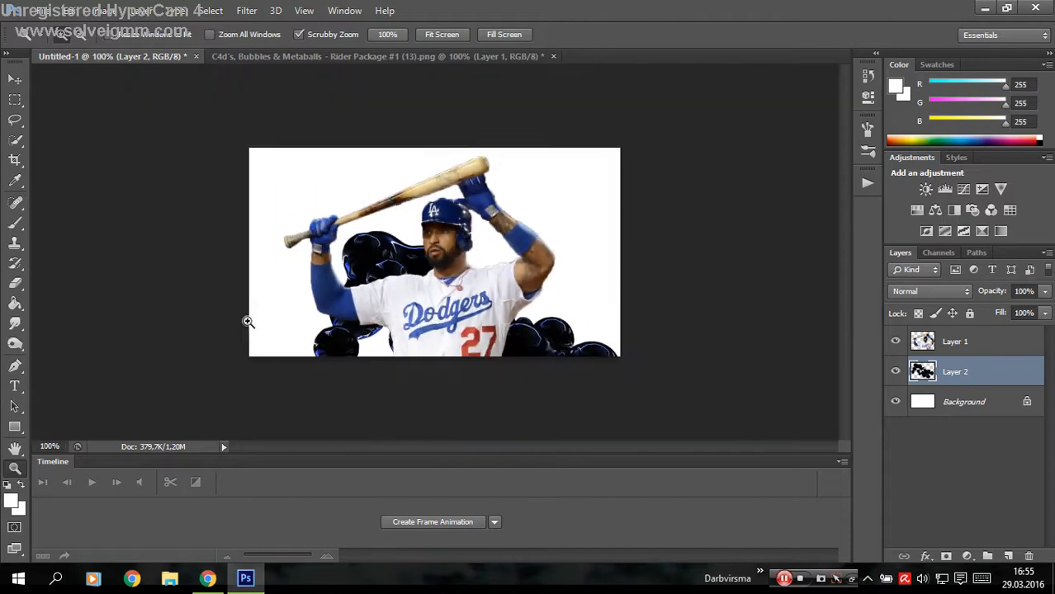
pyautogui.click(15, 80)
pyautogui.moveTo(638, 395); pyautogui.dragTo(548, 251)
pyautogui.click(88, 14)
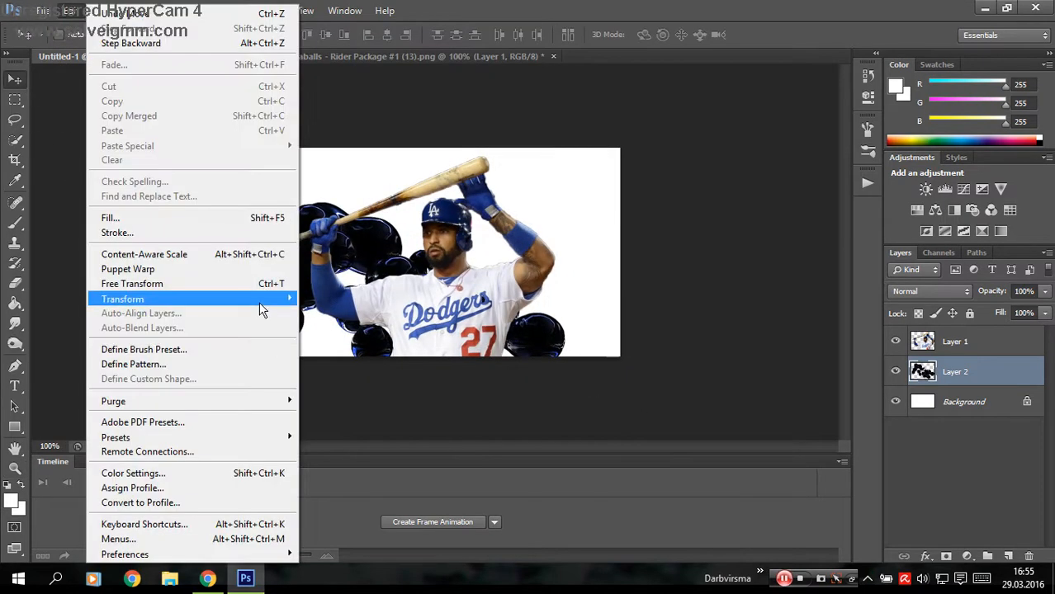
pyautogui.moveTo(258, 302)
pyautogui.click(332, 415)
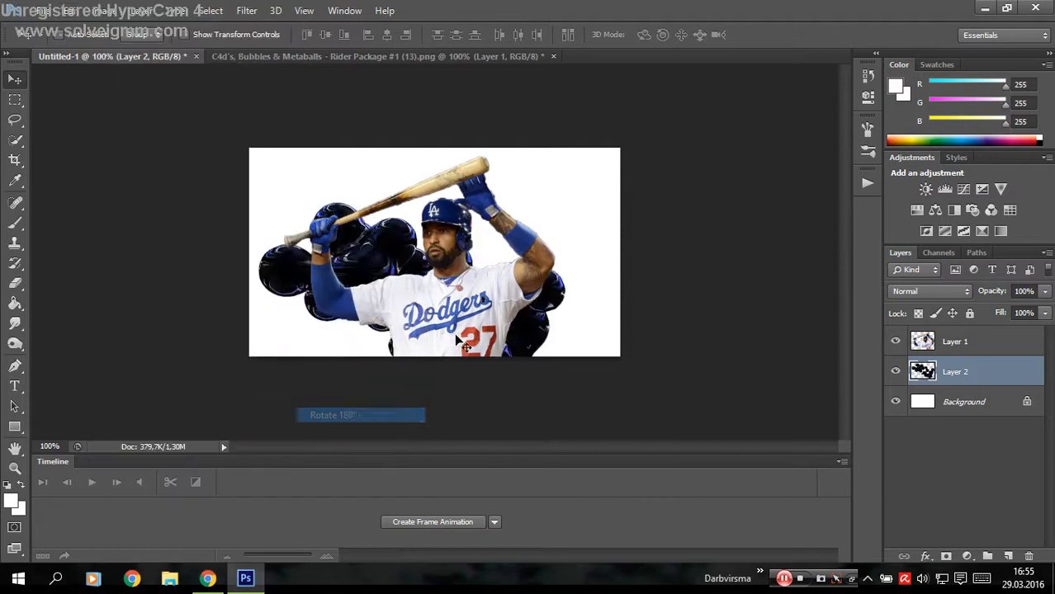
pyautogui.moveTo(347, 415); pyautogui.dragTo(503, 347)
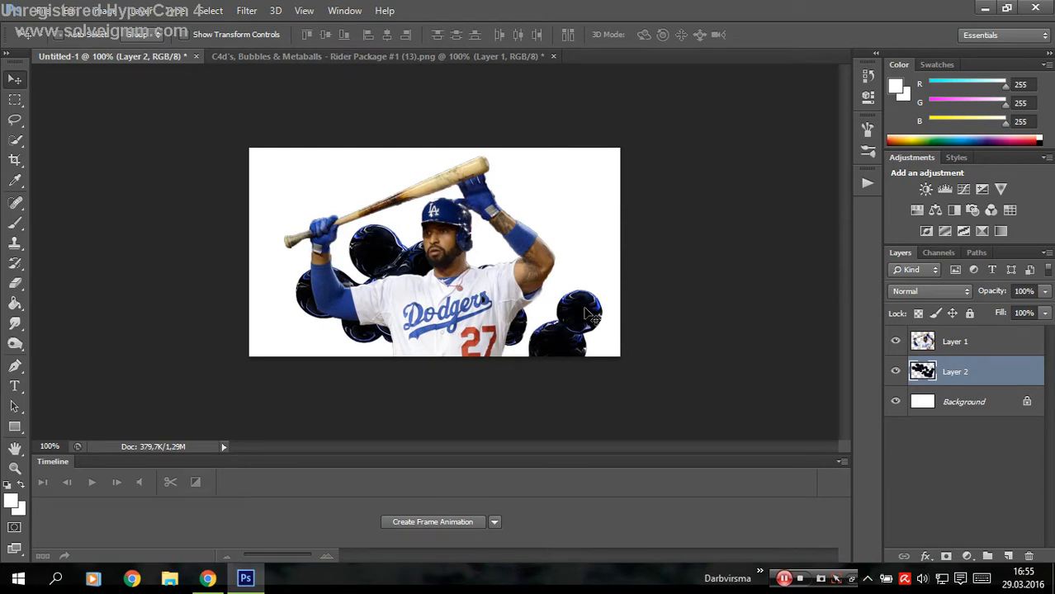
# Duplicate the bubbles layer and shift the copy up and to the right behind the player's raised arm.
pyautogui.hotkey('ctrl', 'j')
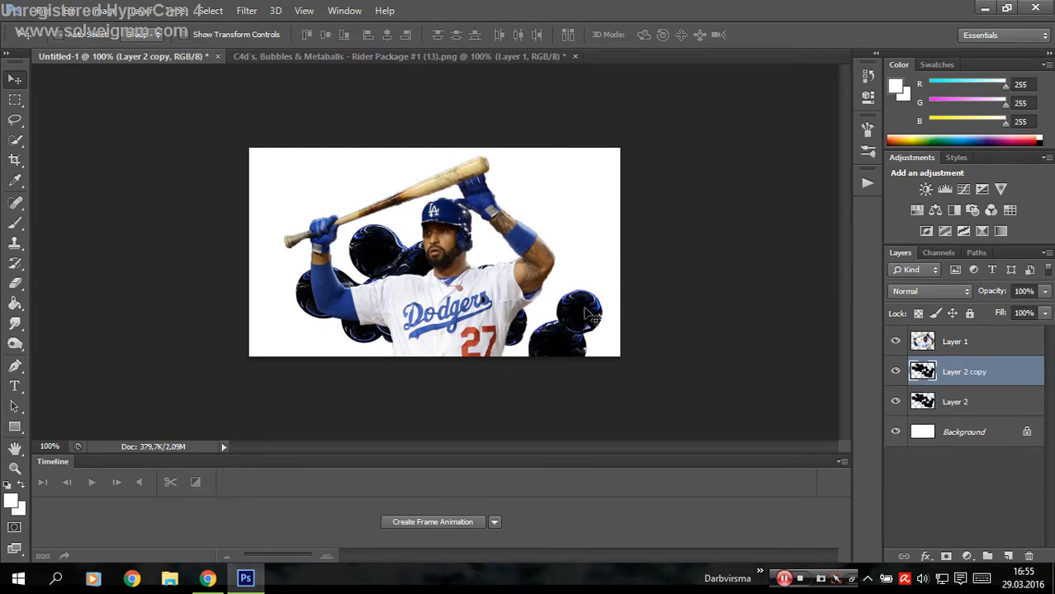
pyautogui.moveTo(651, 357); pyautogui.dragTo(746, 307)
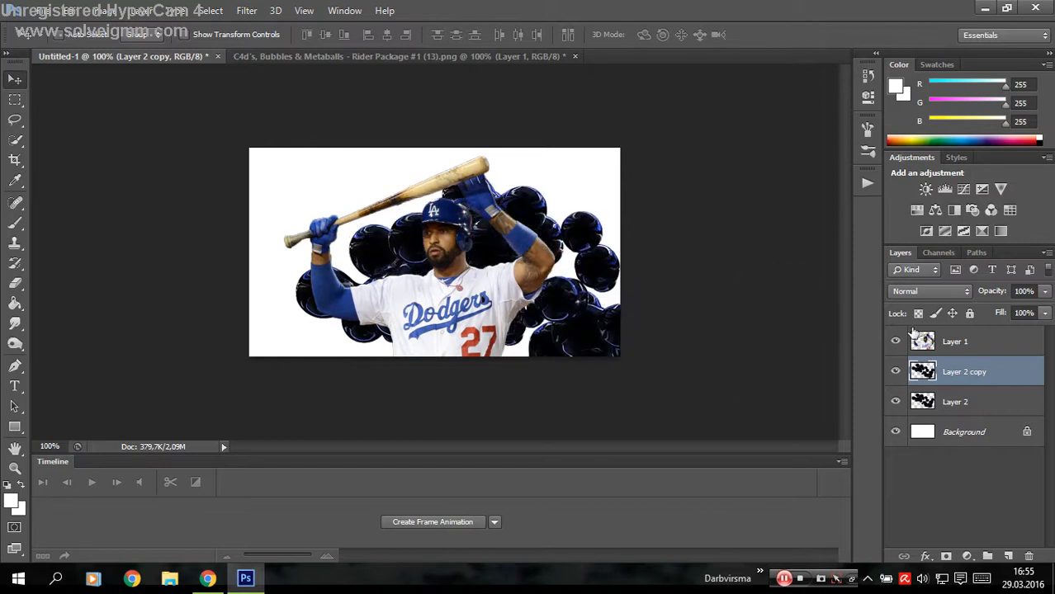
# Try the Difference blend mode on the duplicated bubbles layer, and switch it to Exclusion.
pyautogui.click(957, 291)
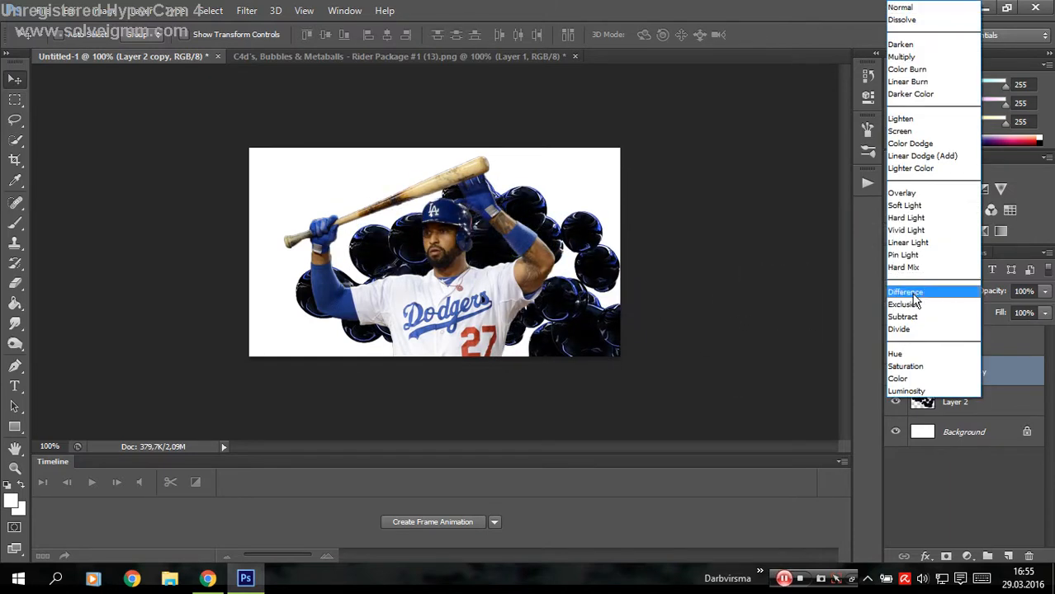
pyautogui.click(914, 294)
pyautogui.moveTo(567, 289); pyautogui.dragTo(627, 289)
pyautogui.click(931, 291)
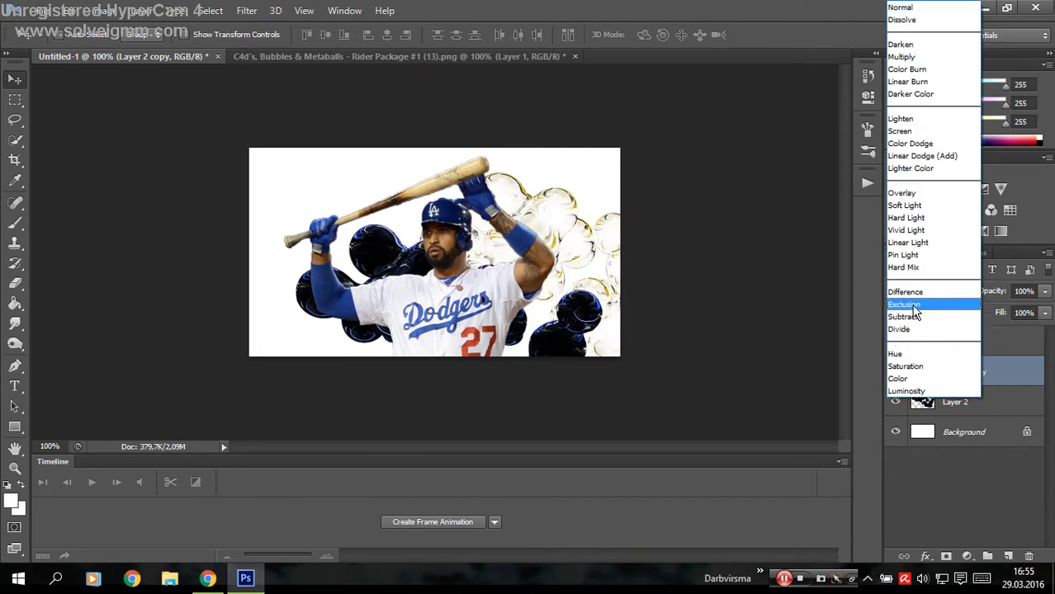
pyautogui.click(904, 304)
pyautogui.moveTo(680, 337); pyautogui.dragTo(734, 332)
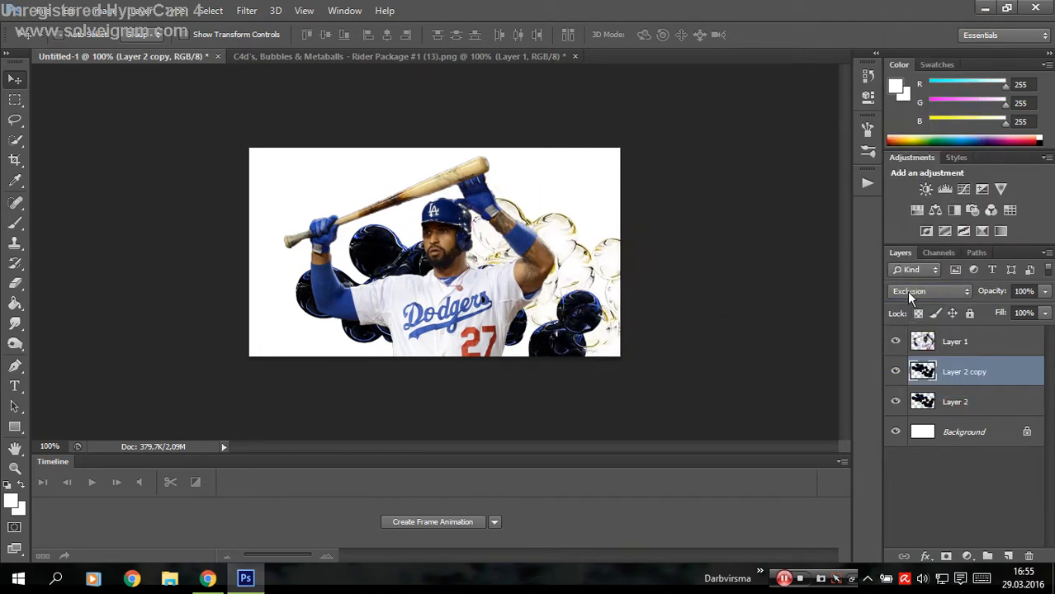
# Add a new layer directly above the background and paint it solid black with a 349 px brush.
pyautogui.moveTo(610, 364)
pyautogui.mouseDown()
pyautogui.moveTo(546, 345)
pyautogui.moveTo(591, 311)
pyautogui.moveTo(604, 363)
pyautogui.mouseUp()
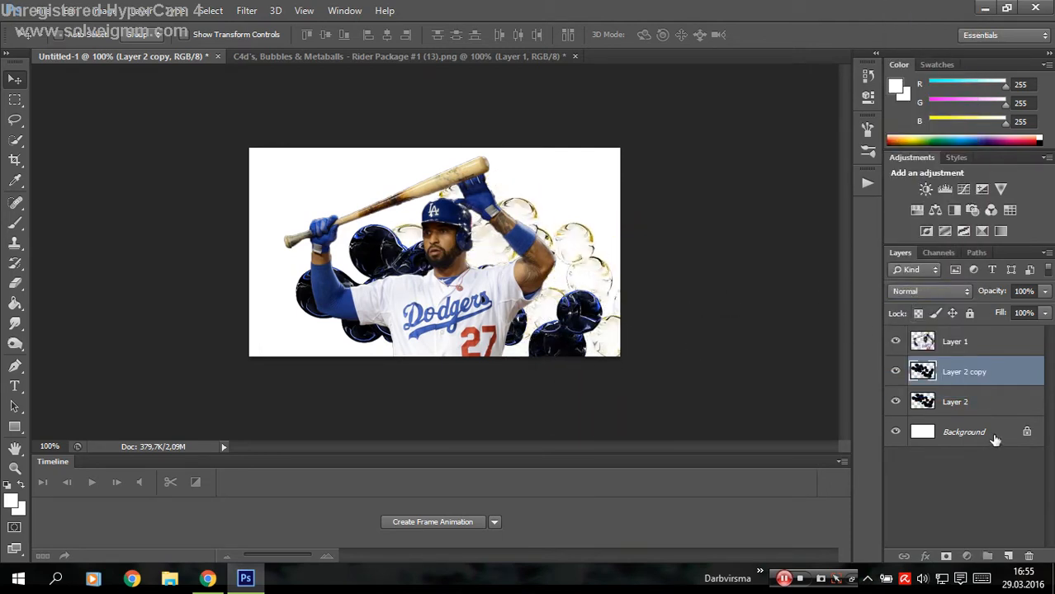
pyautogui.click(994, 438)
pyautogui.click(1008, 556)
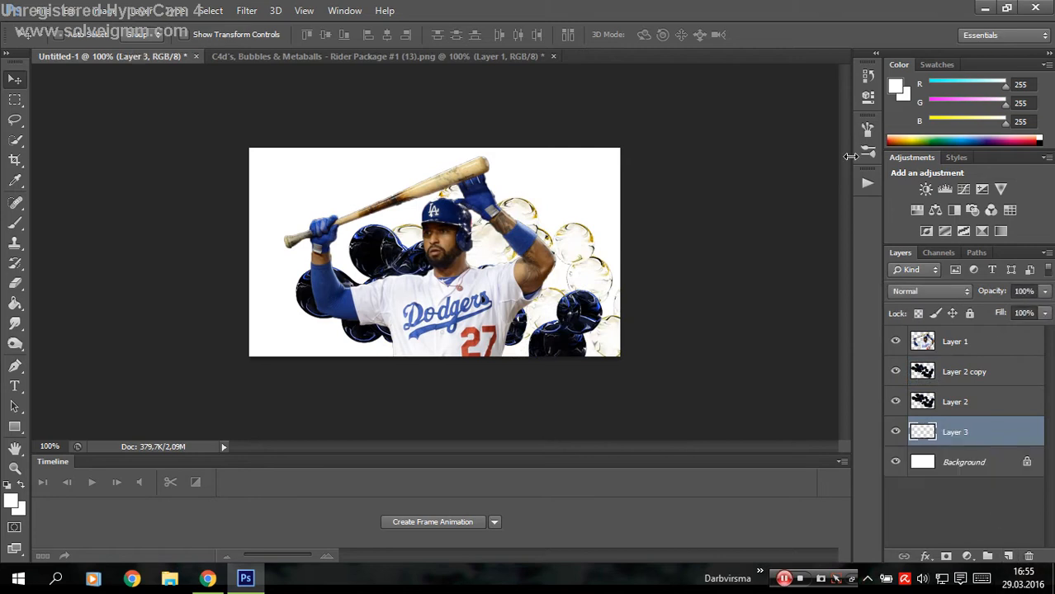
pyautogui.click(917, 144)
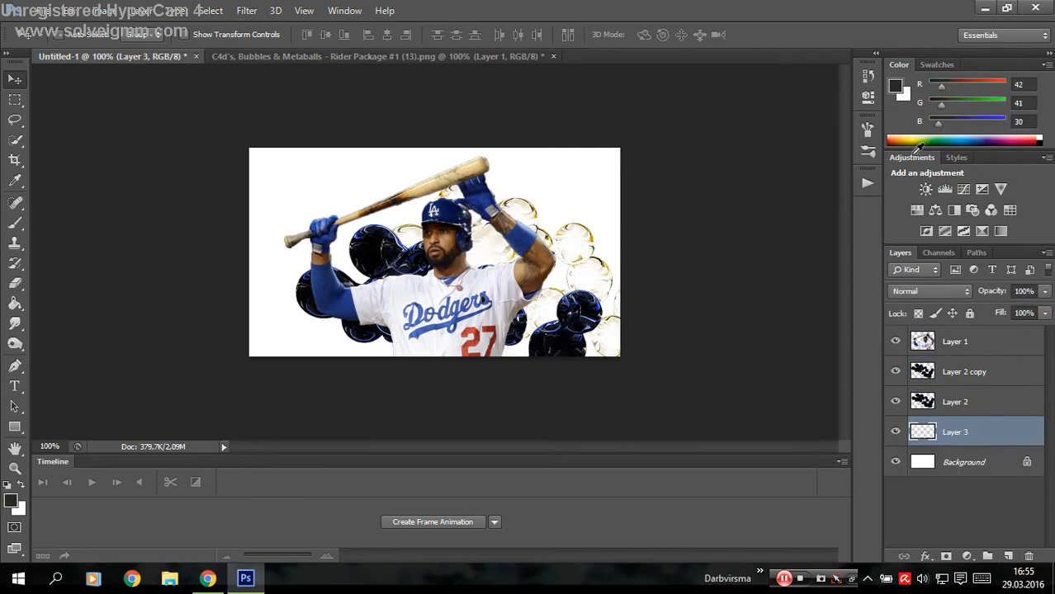
pyautogui.click(19, 228)
pyautogui.click(69, 36)
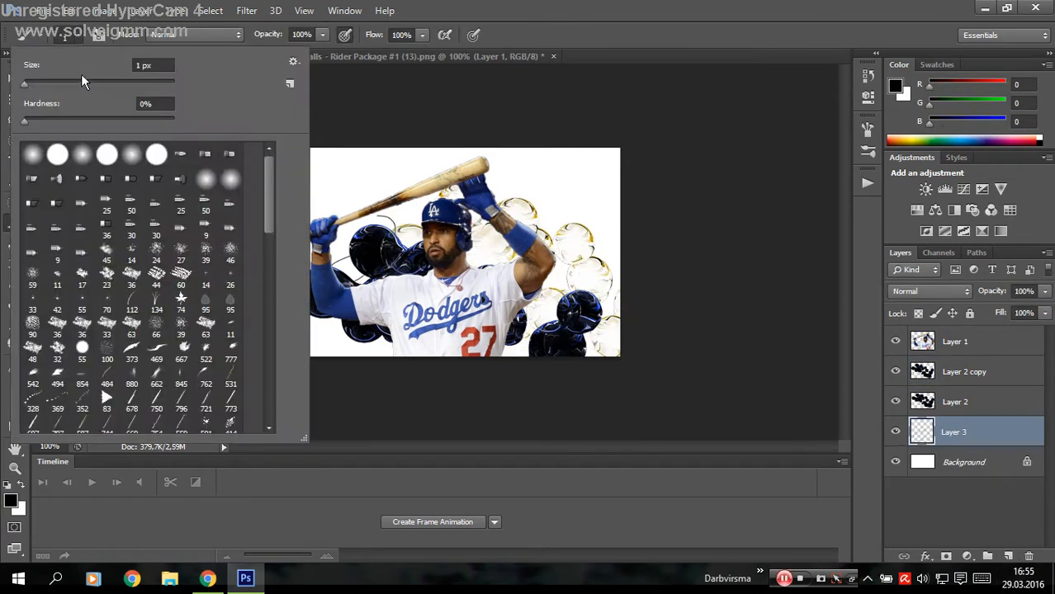
pyautogui.moveTo(282, 216)
pyautogui.mouseDown()
pyautogui.moveTo(315, 233)
pyautogui.moveTo(512, 232)
pyautogui.moveTo(331, 186)
pyautogui.mouseUp()
# Try the Subtract blend mode on the duplicated bubbles layer and hide the black layer.
pyautogui.click(998, 400)
pyautogui.click(995, 373)
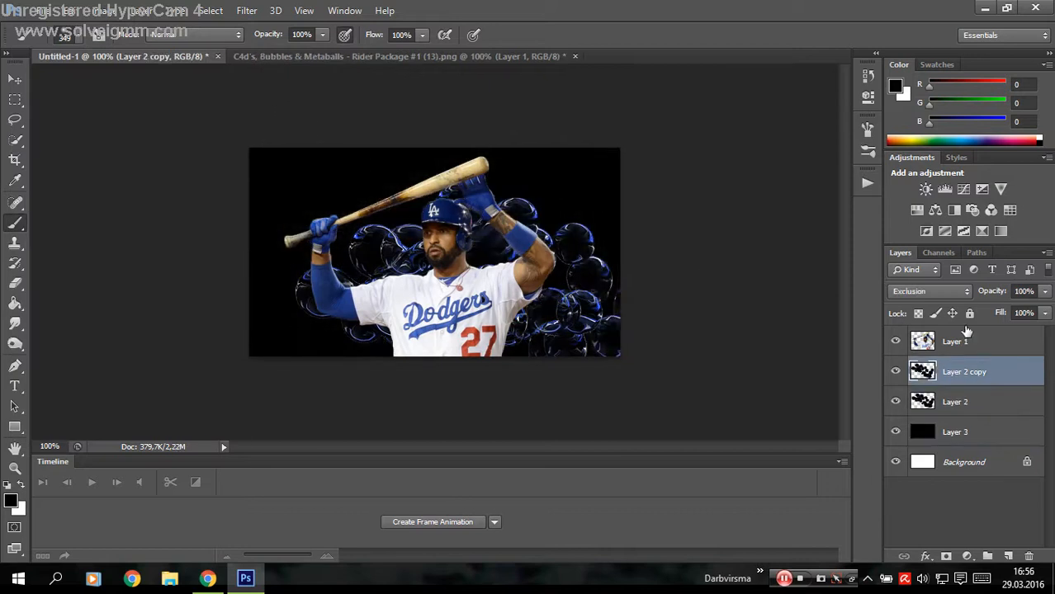
pyautogui.click(942, 289)
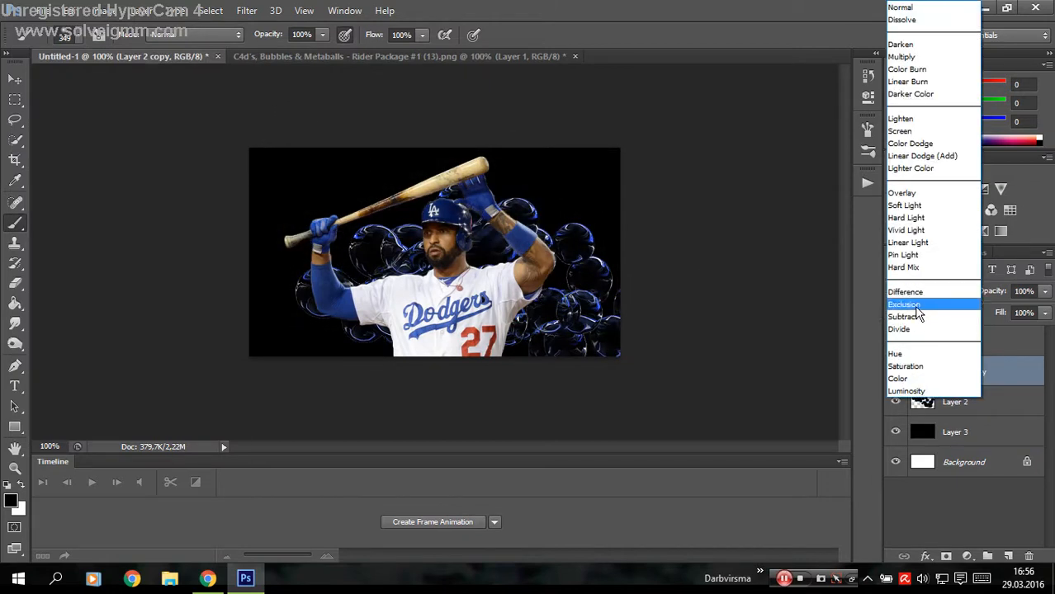
pyautogui.click(918, 310)
pyautogui.click(895, 433)
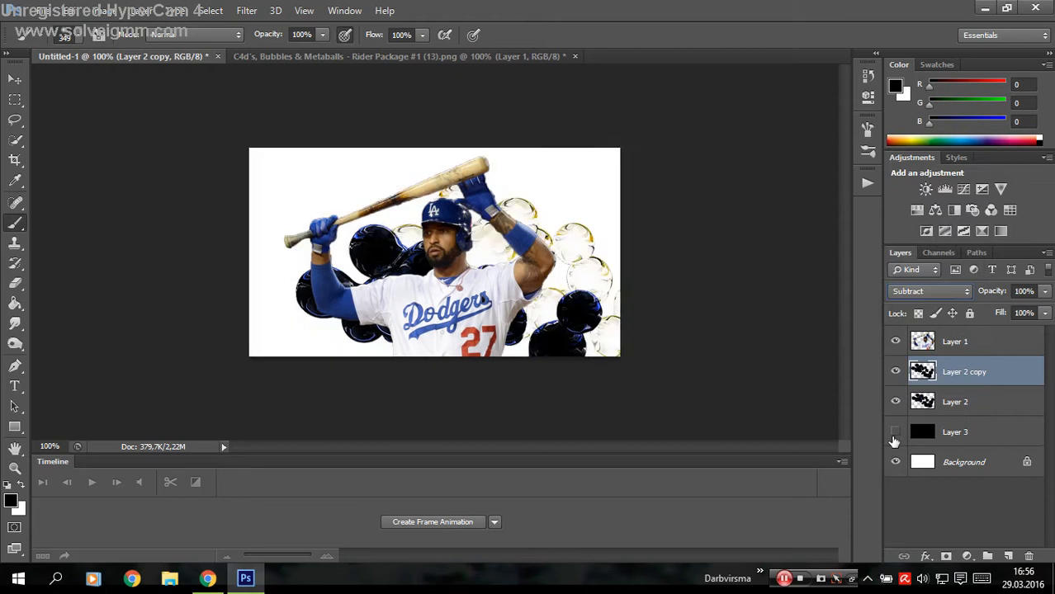
# Try the Divide blend mode on the duplicated bubbles layer, and switch it to Difference.
pyautogui.click(947, 291)
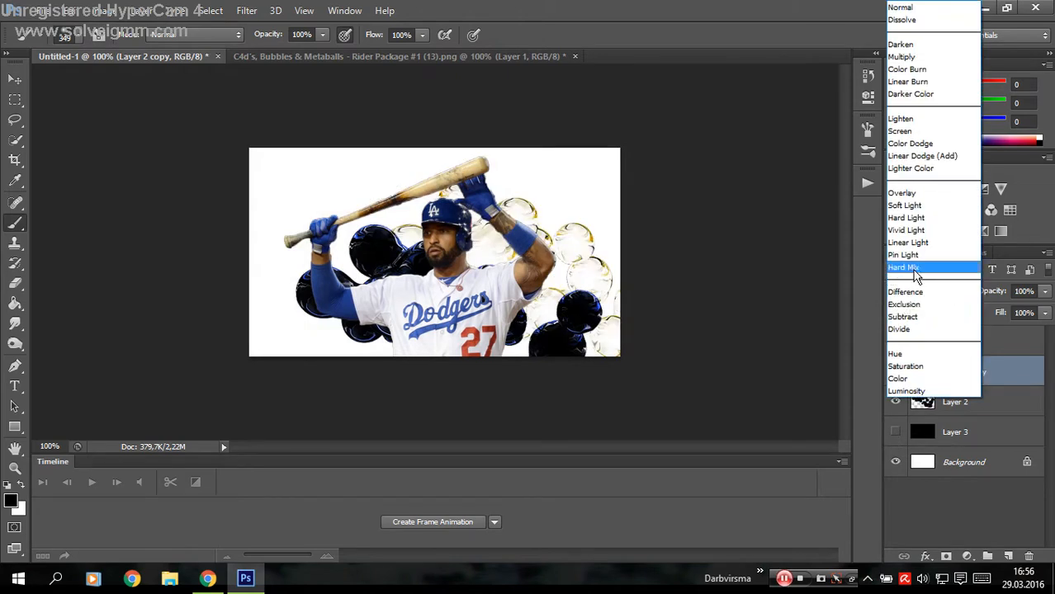
pyautogui.click(916, 326)
pyautogui.click(916, 291)
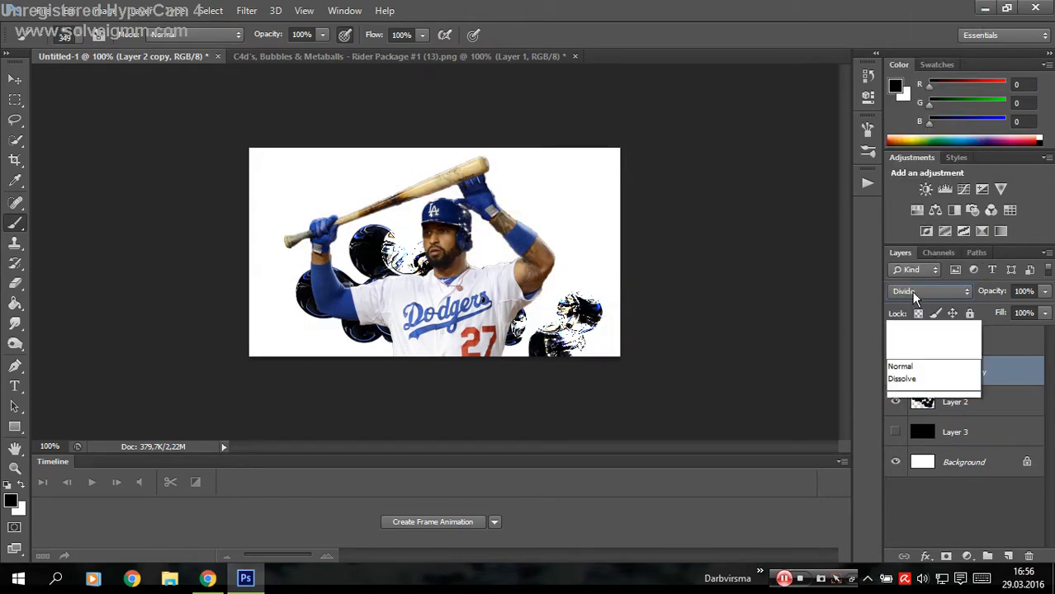
pyautogui.click(928, 291)
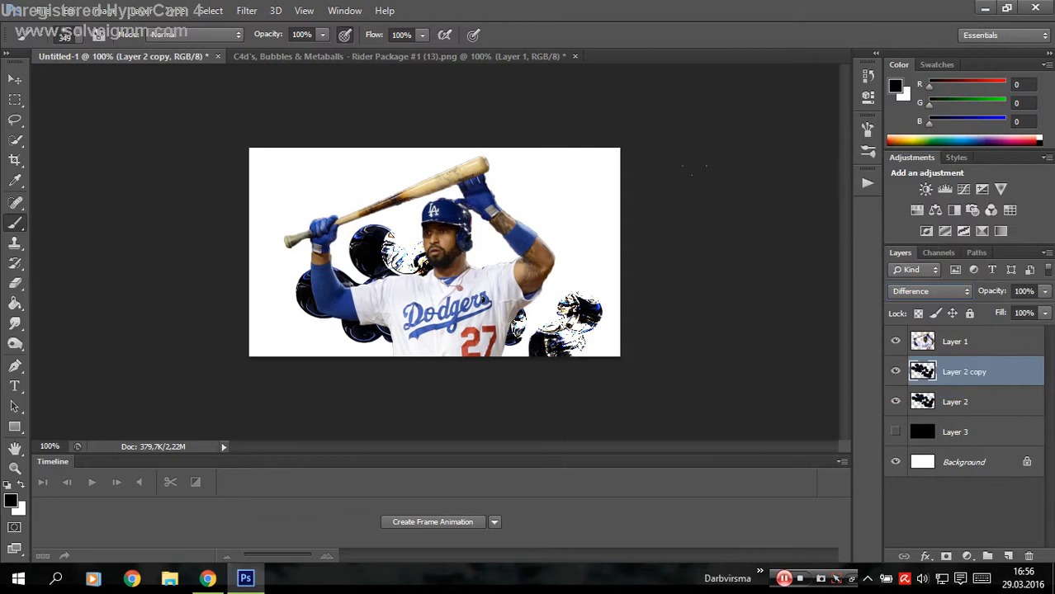
# Set the duplicated bubbles layer to Exclusion and reposition it behind the player's raised arm.
pyautogui.click(14, 79)
pyautogui.moveTo(373, 278); pyautogui.dragTo(192, 304)
pyautogui.click(937, 295)
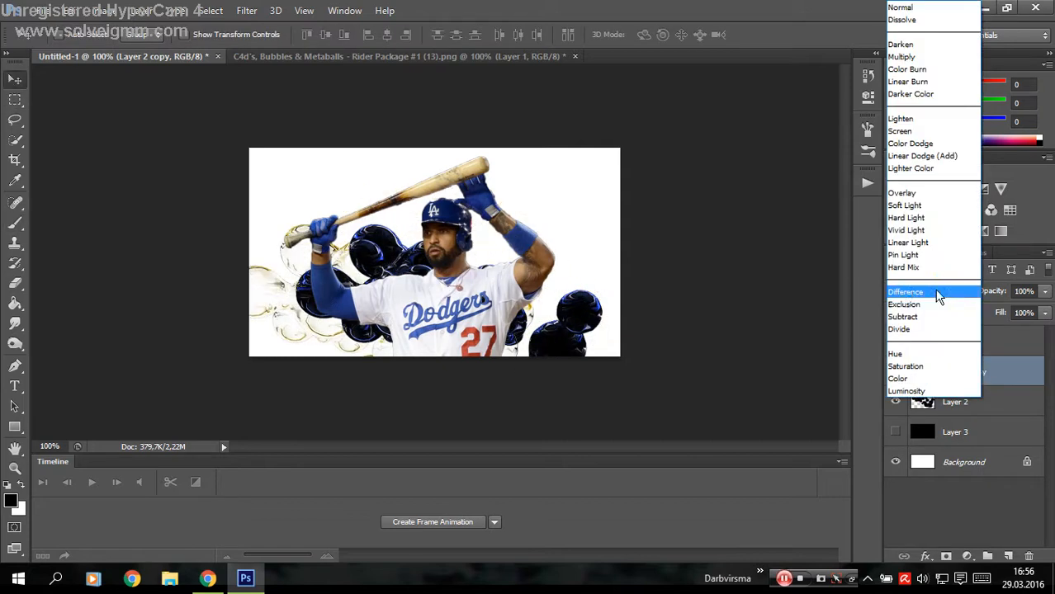
pyautogui.click(916, 306)
pyautogui.moveTo(649, 335); pyautogui.dragTo(741, 289)
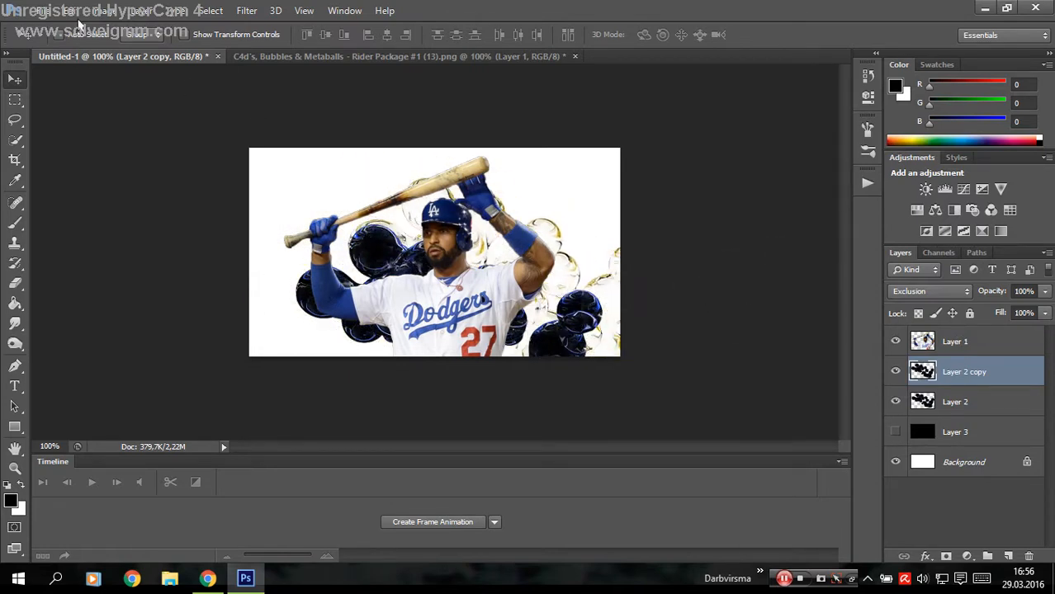
# Open Funky shit.psd from the PS darbi > psd > Funky shit folder in Documents.
pyautogui.click(51, 11)
pyautogui.click(59, 40)
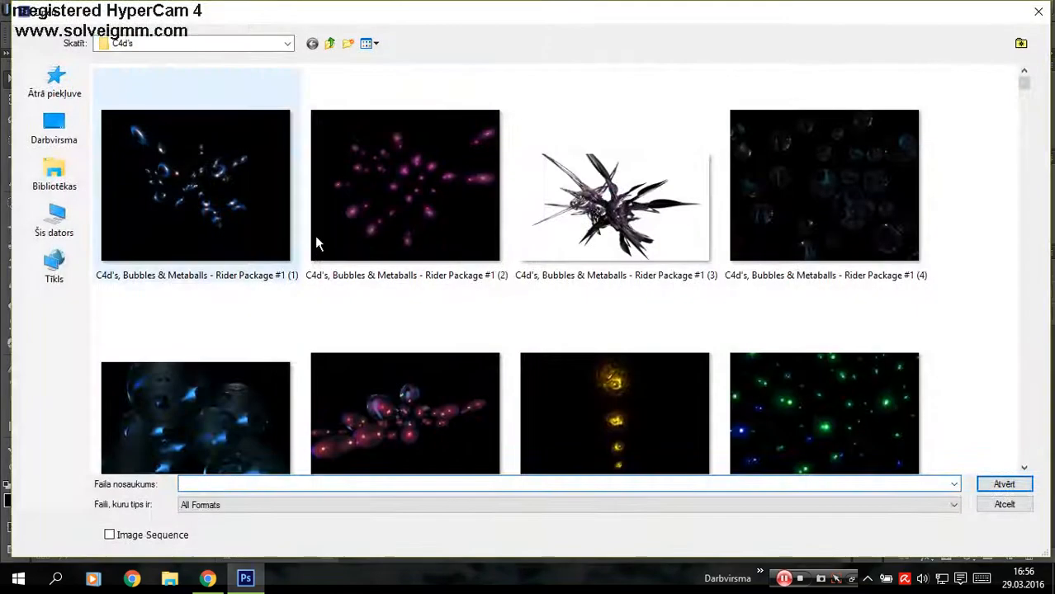
pyautogui.click(53, 173)
pyautogui.doubleClick(332, 102)
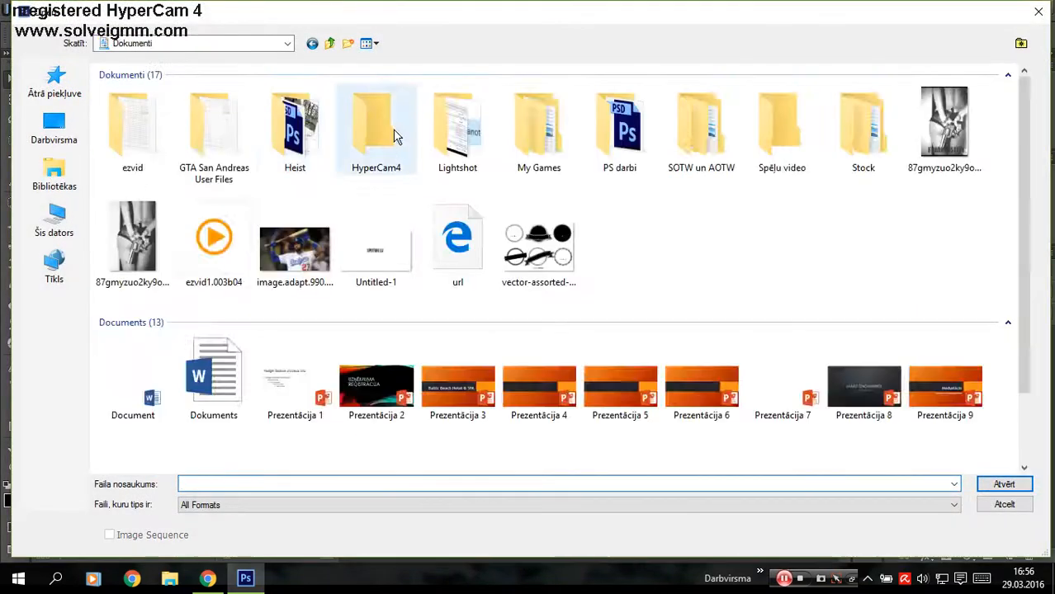
pyautogui.doubleClick(619, 148)
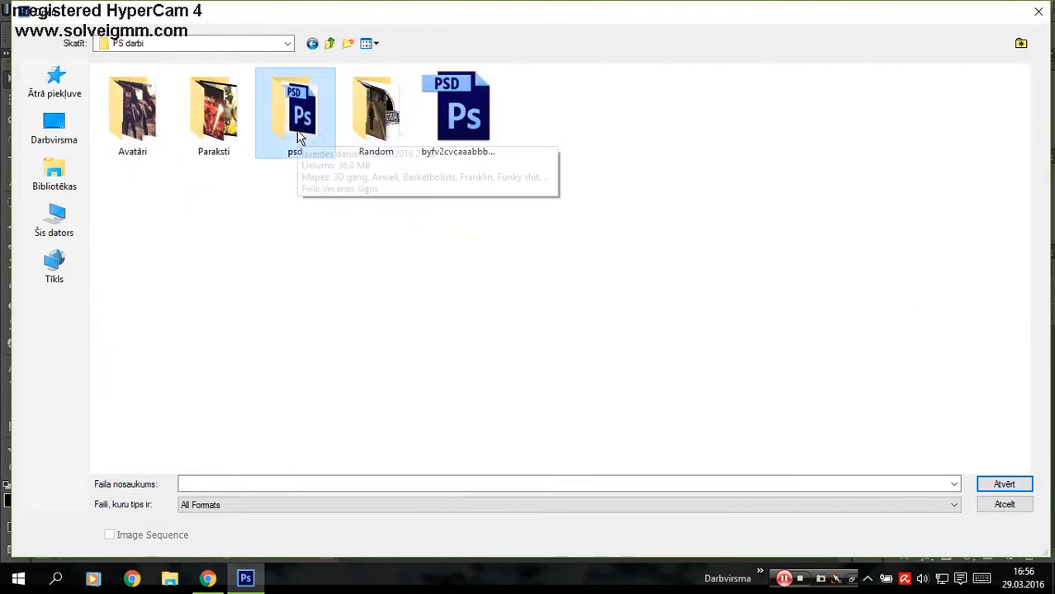
pyautogui.doubleClick(281, 142)
pyautogui.doubleClick(457, 124)
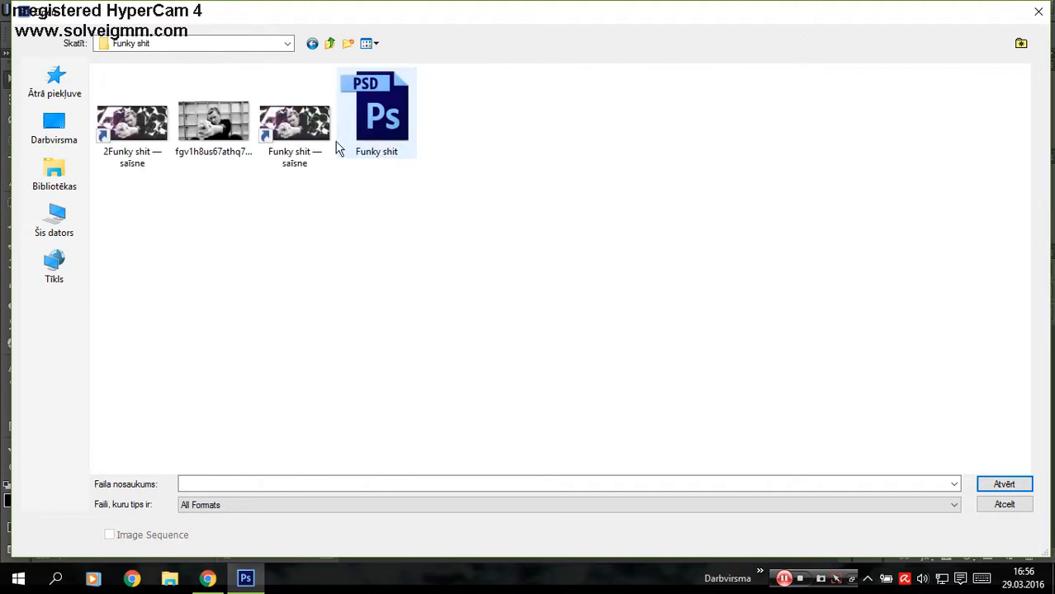
pyautogui.click(405, 138)
pyautogui.click(999, 484)
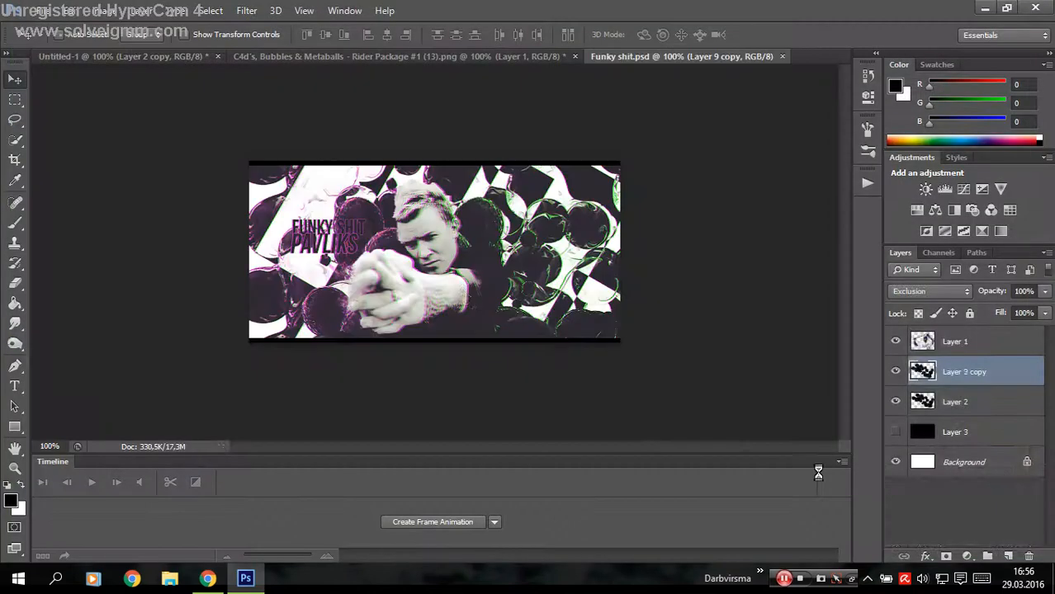
# Hide Layer 9 copy, Layer 9 and the adjustment layers below them in the opened file.
pyautogui.click(896, 402)
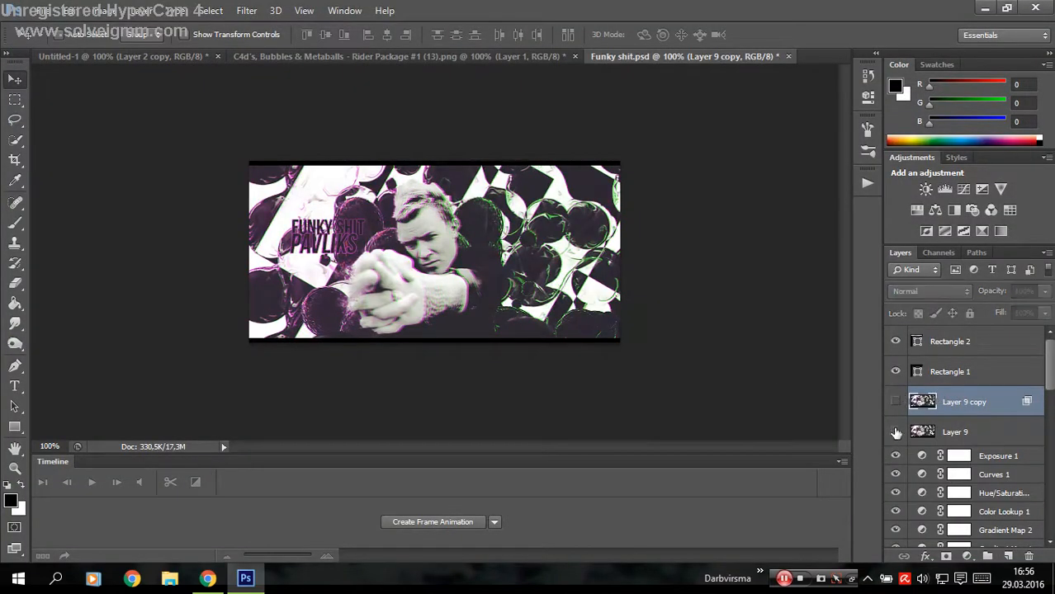
pyautogui.moveTo(896, 466); pyautogui.dragTo(897, 492)
pyautogui.click(895, 512)
pyautogui.click(895, 531)
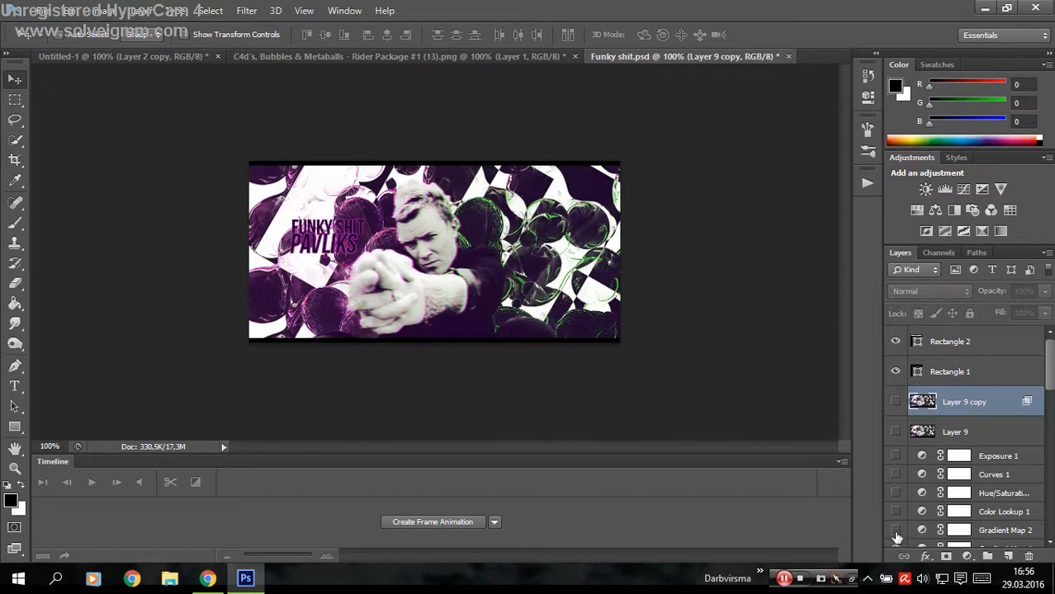
pyautogui.click(894, 546)
# Select the dark Layer 2 near the bottom of the stack, and check its and Layer 3 copy 5's contribution by toggling their visibility.
pyautogui.scroll(-6, 904, 471)
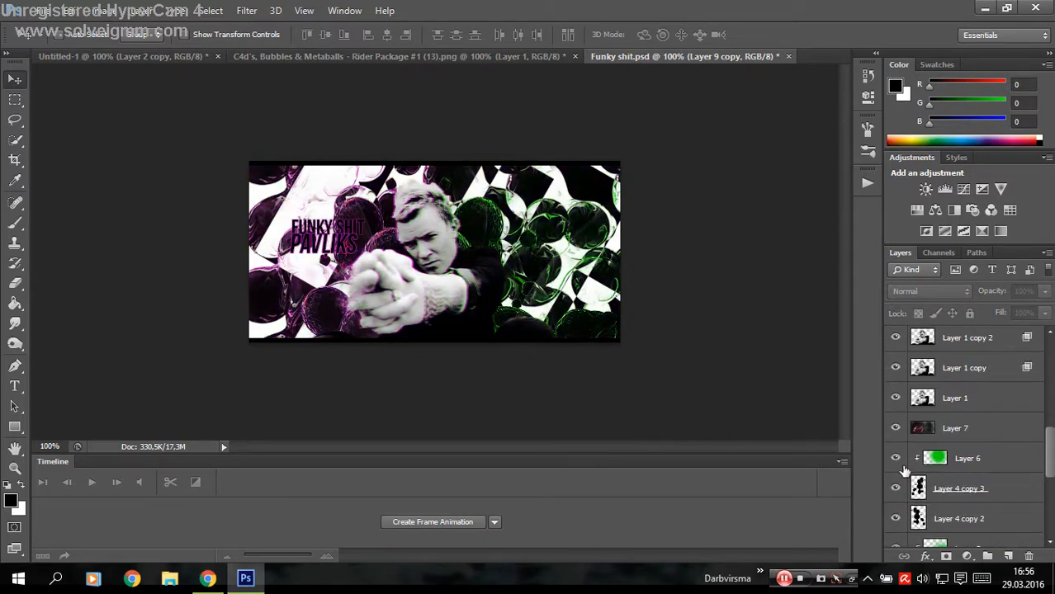
pyautogui.scroll(-5, 905, 471)
pyautogui.click(925, 519)
pyautogui.scroll(-3, 925, 513)
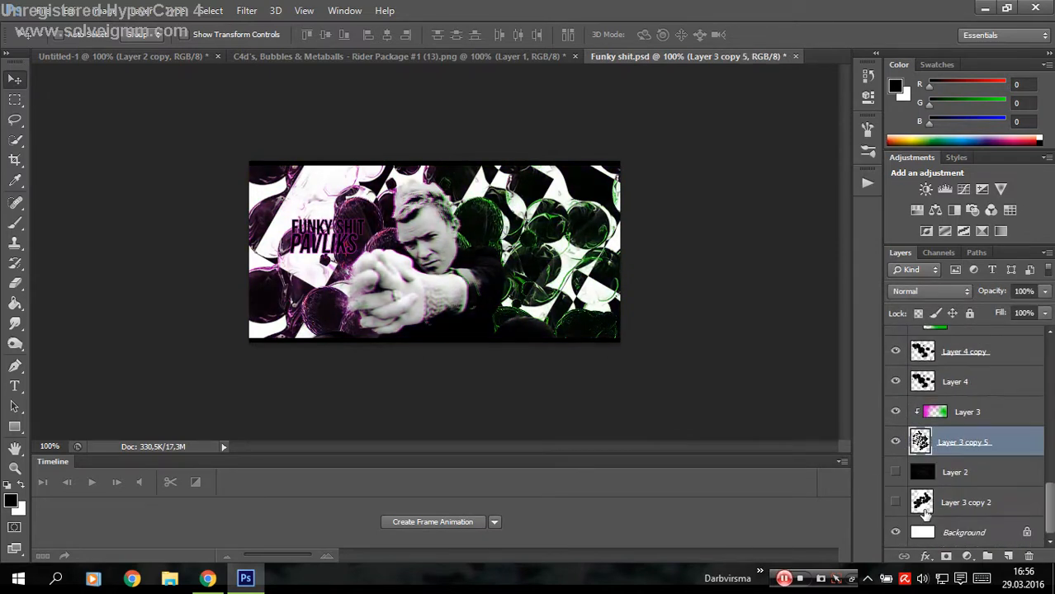
pyautogui.click(918, 476)
pyautogui.click(896, 472)
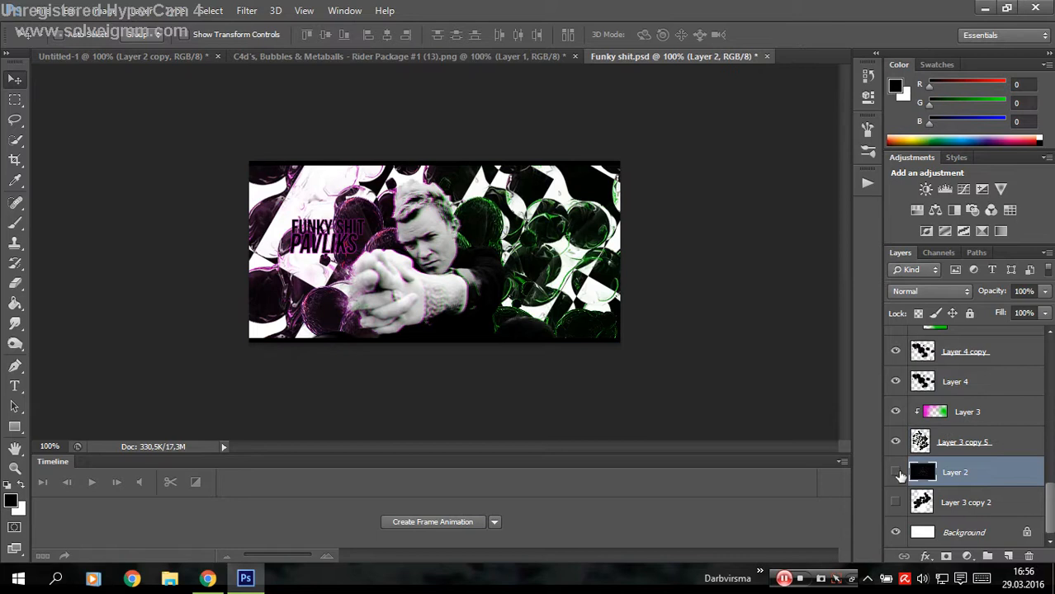
pyautogui.click(897, 474)
pyautogui.click(895, 442)
pyautogui.click(895, 442)
# Hide Layer 4 and its three copies.
pyautogui.click(896, 381)
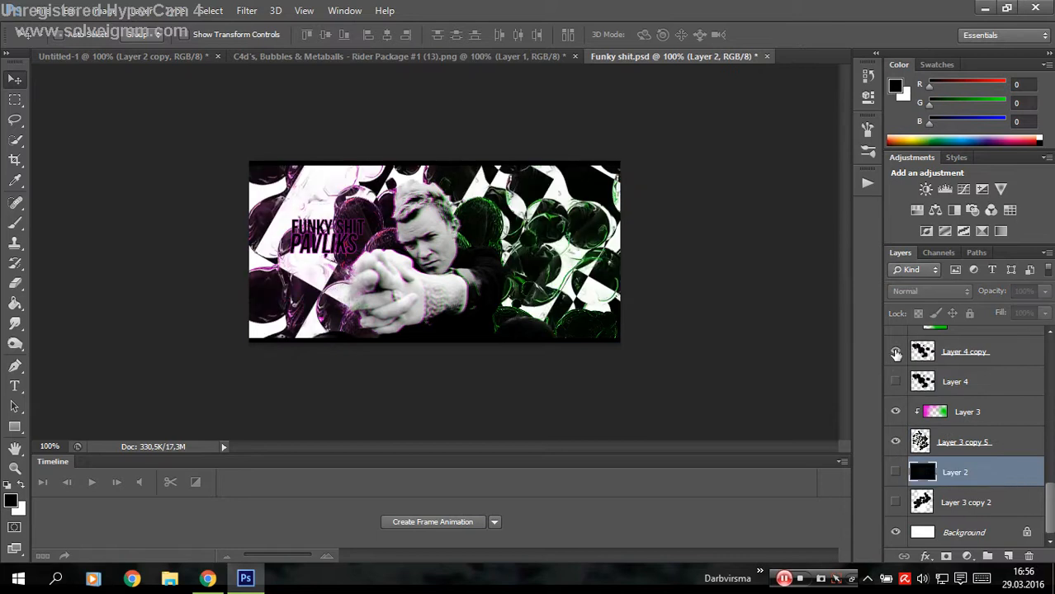
pyautogui.click(896, 354)
pyautogui.scroll(4, 899, 413)
pyautogui.click(895, 412)
pyautogui.click(896, 383)
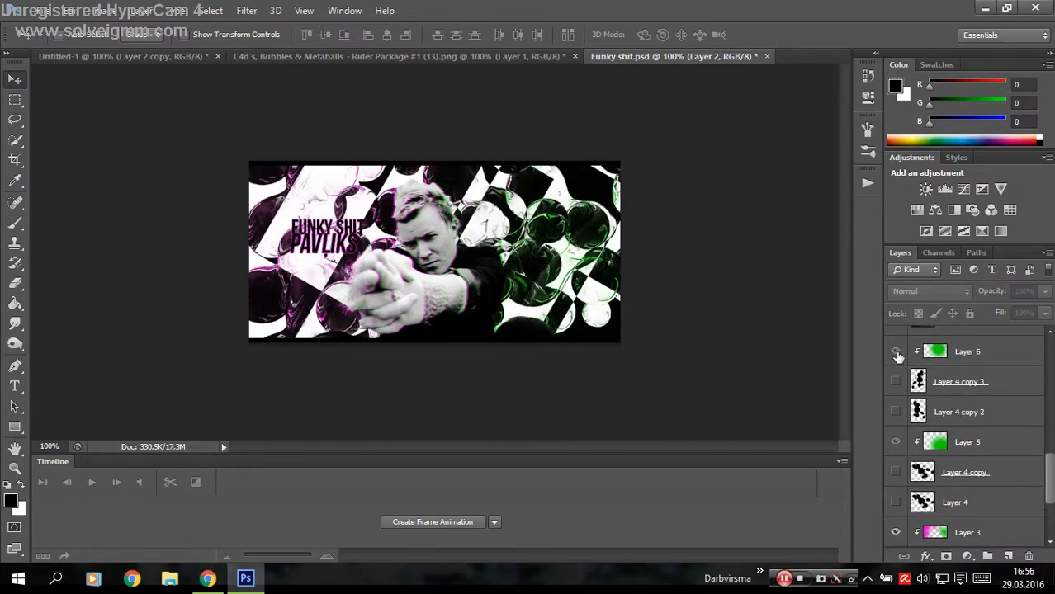
# Hide Layer 7, the portrait layers Layer 1 and its two copies, and both text layers.
pyautogui.scroll(3, 900, 396)
pyautogui.click(896, 412)
pyautogui.click(896, 381)
pyautogui.click(896, 352)
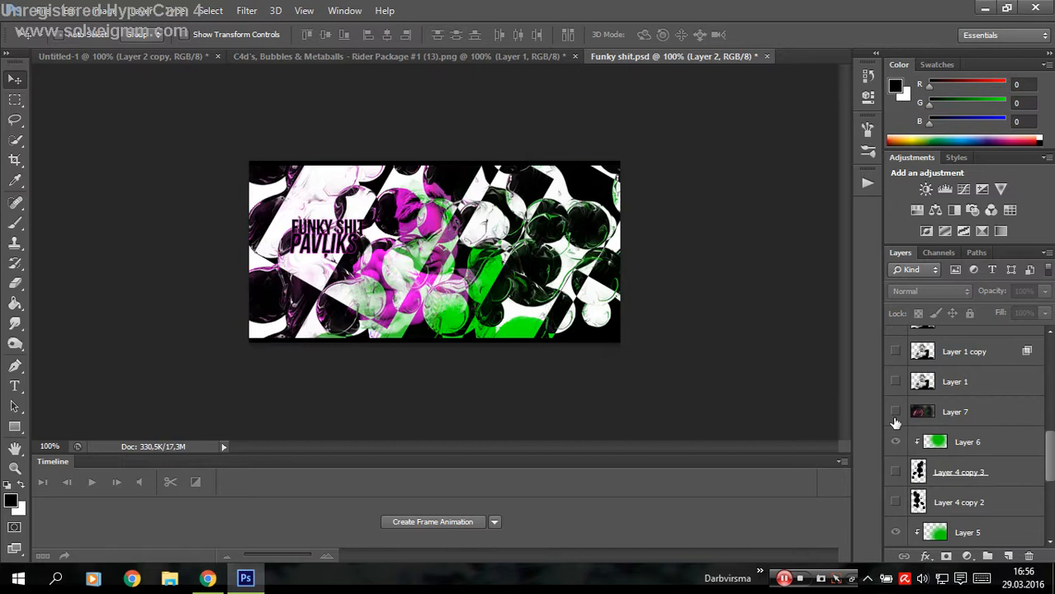
pyautogui.scroll(3, 896, 396)
pyautogui.click(896, 412)
pyautogui.scroll(2, 896, 390)
pyautogui.click(896, 412)
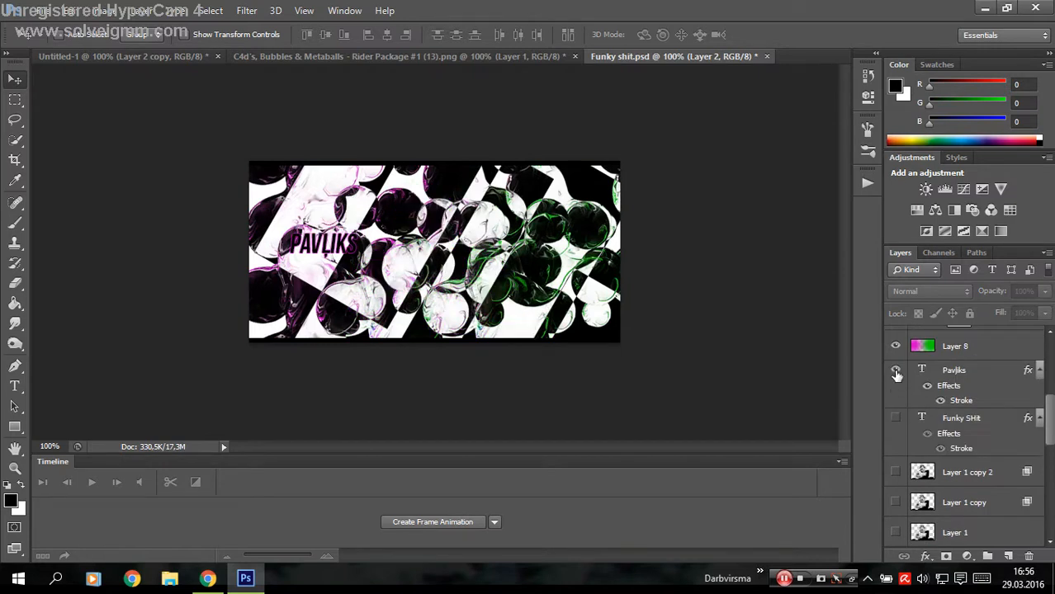
pyautogui.click(895, 370)
# Hide Layer 3 copy 5 and show Layer 2 to isolate the dark ornamental pattern.
pyautogui.scroll(3, 907, 421)
pyautogui.scroll(-10, 904, 421)
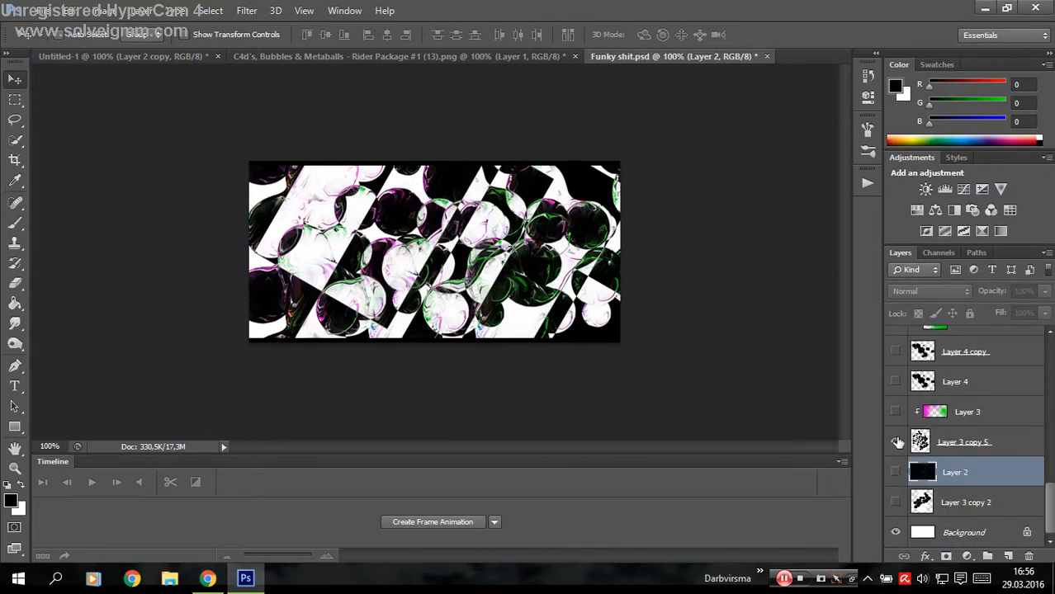
pyautogui.click(895, 443)
pyautogui.click(896, 475)
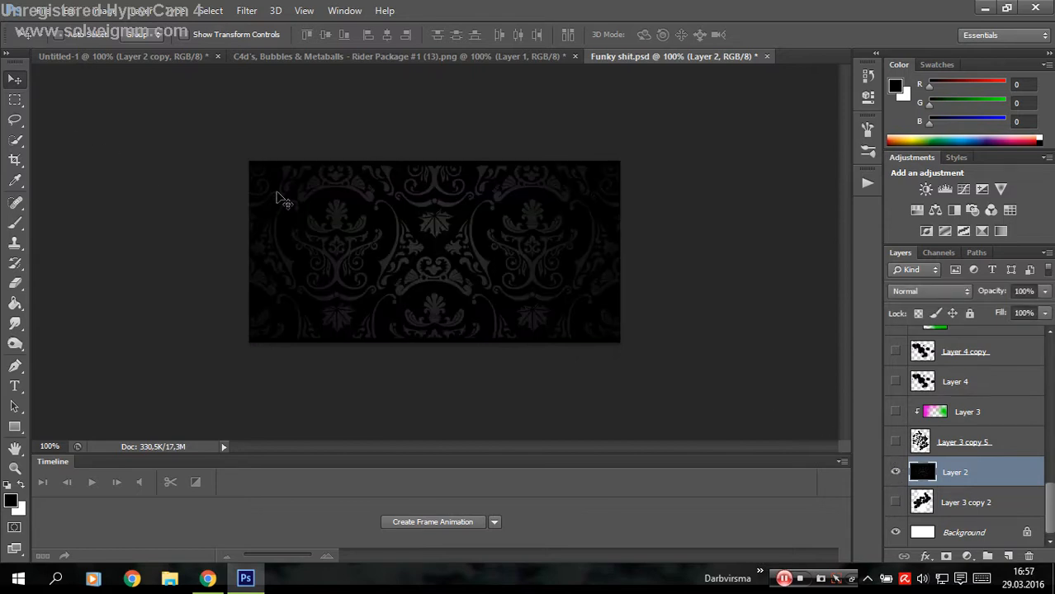
# Bring the ornamental pattern layer into Untitled-1, place it beneath the bubbles layers and position it to cover the canvas.
pyautogui.moveTo(600, 318); pyautogui.dragTo(266, 63)
pyautogui.moveTo(176, 60); pyautogui.dragTo(520, 245)
pyautogui.moveTo(1016, 379); pyautogui.dragTo(983, 456)
pyautogui.moveTo(507, 265); pyautogui.dragTo(555, 296)
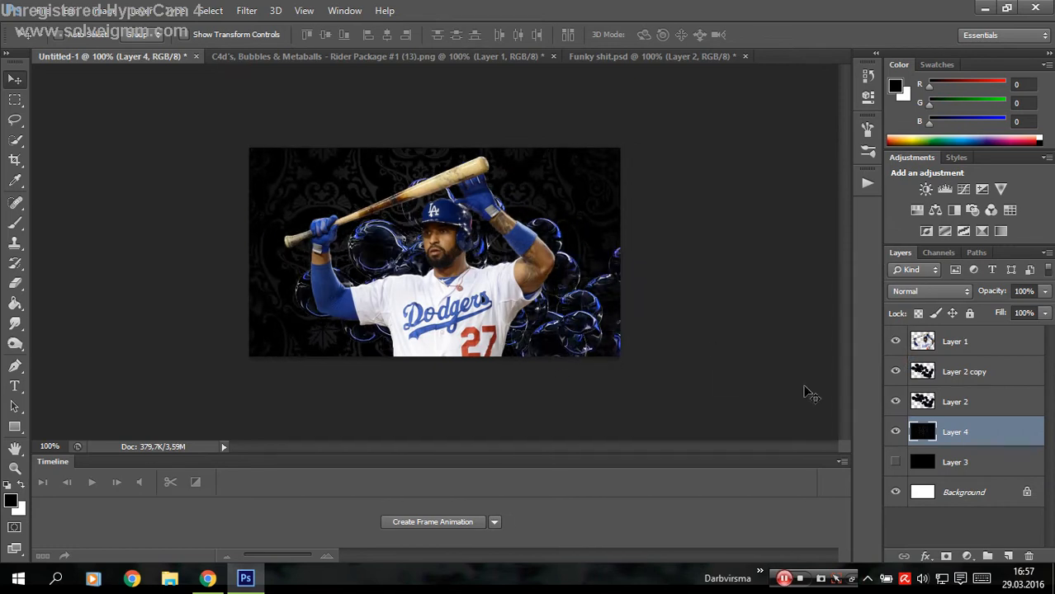
# Try the bubbles copy further up and to the left with the Difference, Saturation and Subtract blend modes.
pyautogui.click(1000, 404)
pyautogui.click(1014, 378)
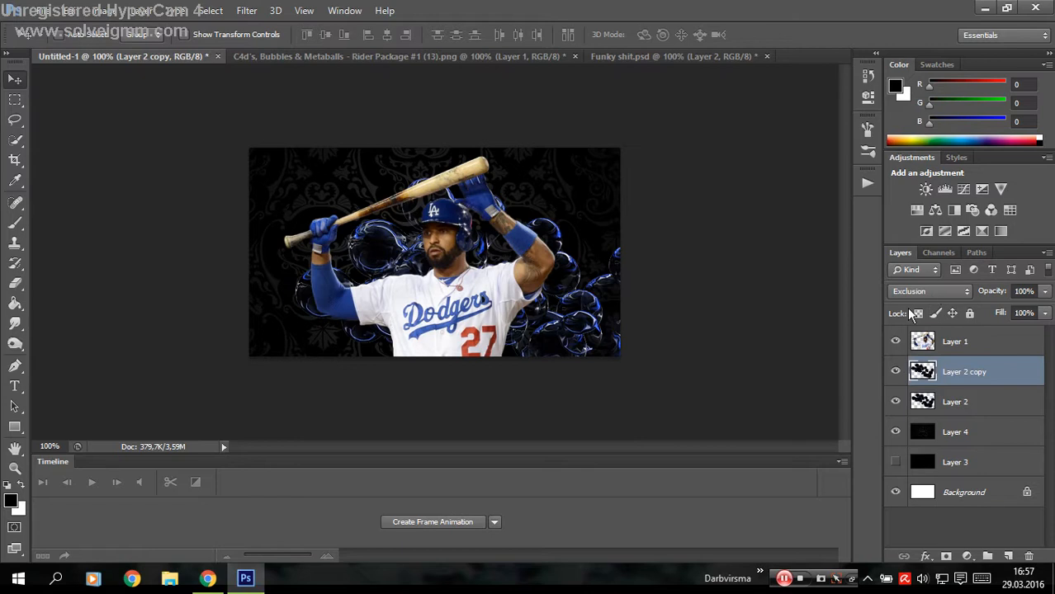
pyautogui.moveTo(535, 316); pyautogui.dragTo(483, 299)
pyautogui.click(917, 292)
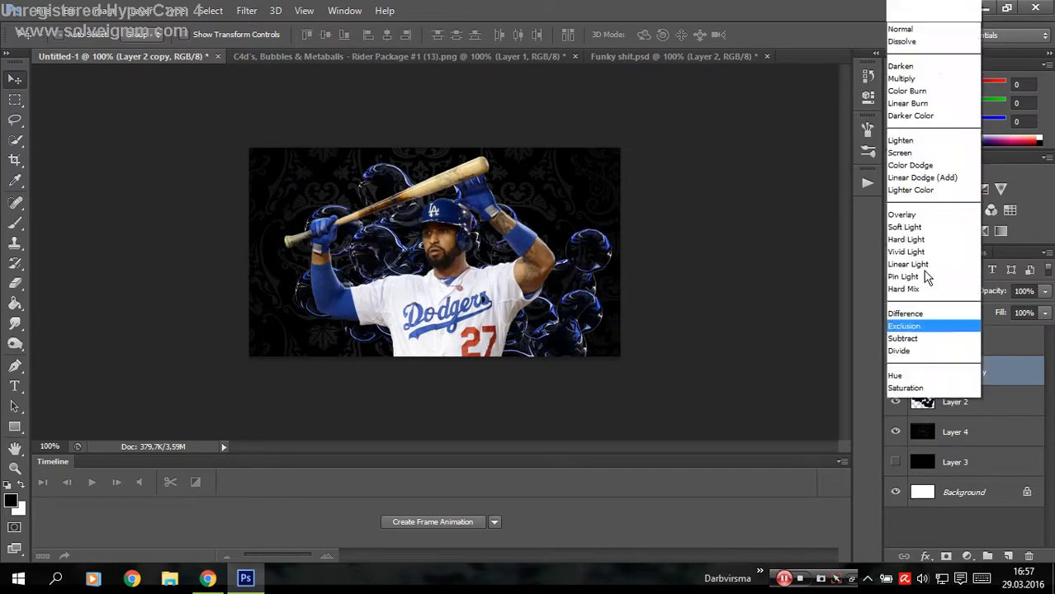
pyautogui.click(923, 288)
pyautogui.click(918, 294)
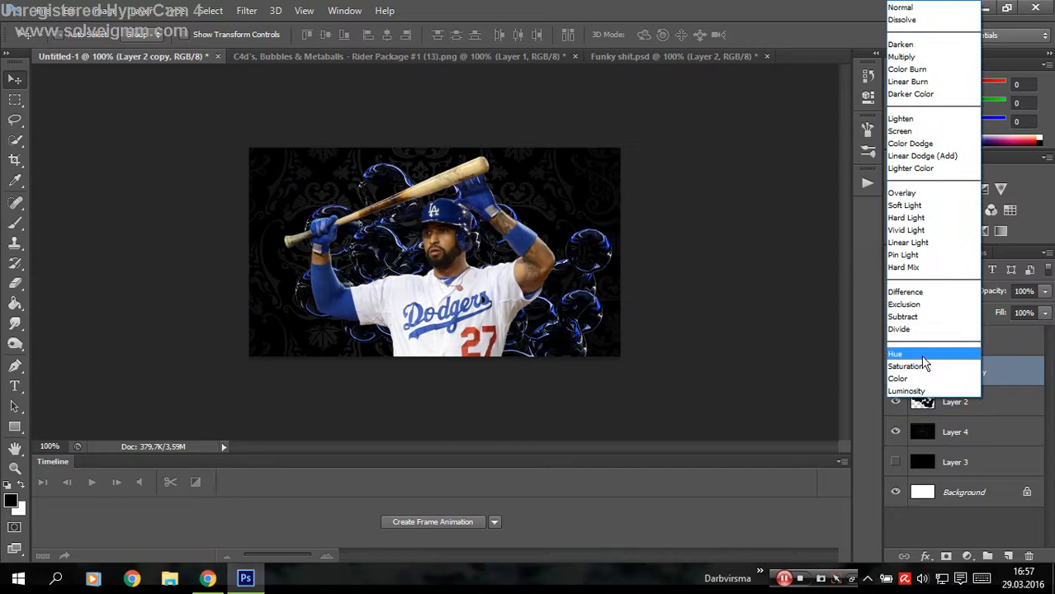
pyautogui.click(923, 371)
pyautogui.click(926, 295)
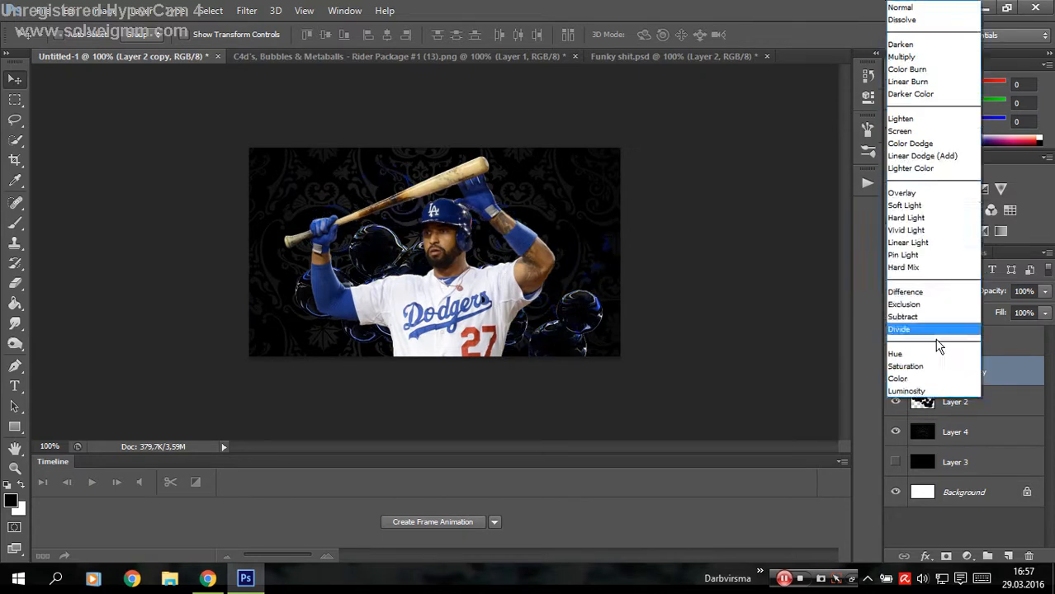
pyautogui.click(928, 311)
# Set the bubbles copy's blend mode to Difference and move it down and to the right behind the player.
pyautogui.click(927, 295)
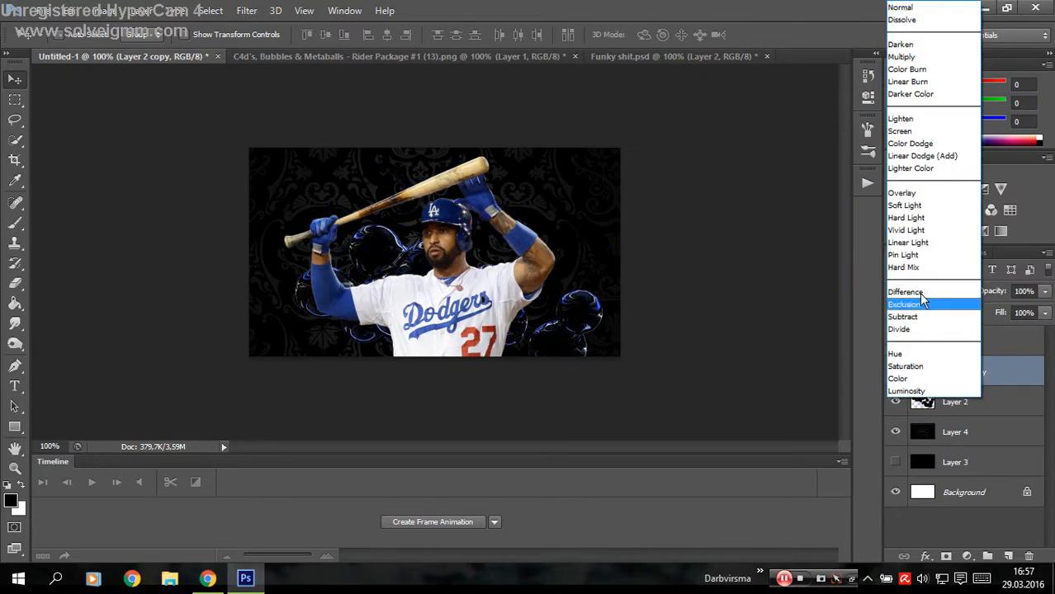
pyautogui.click(918, 293)
pyautogui.moveTo(743, 318); pyautogui.dragTo(772, 372)
# Try the Exclusion blend mode on Layer 2, move its bubbles down and to the left behind the player, and restore Normal.
pyautogui.click(975, 403)
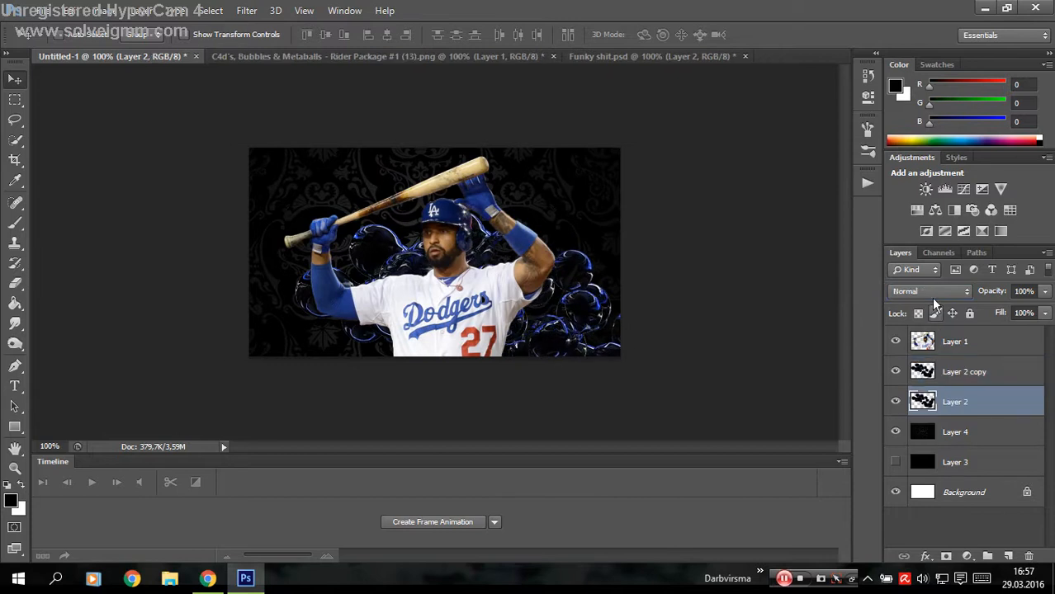
pyautogui.click(929, 292)
pyautogui.click(924, 306)
pyautogui.moveTo(793, 318); pyautogui.dragTo(715, 363)
pyautogui.click(929, 291)
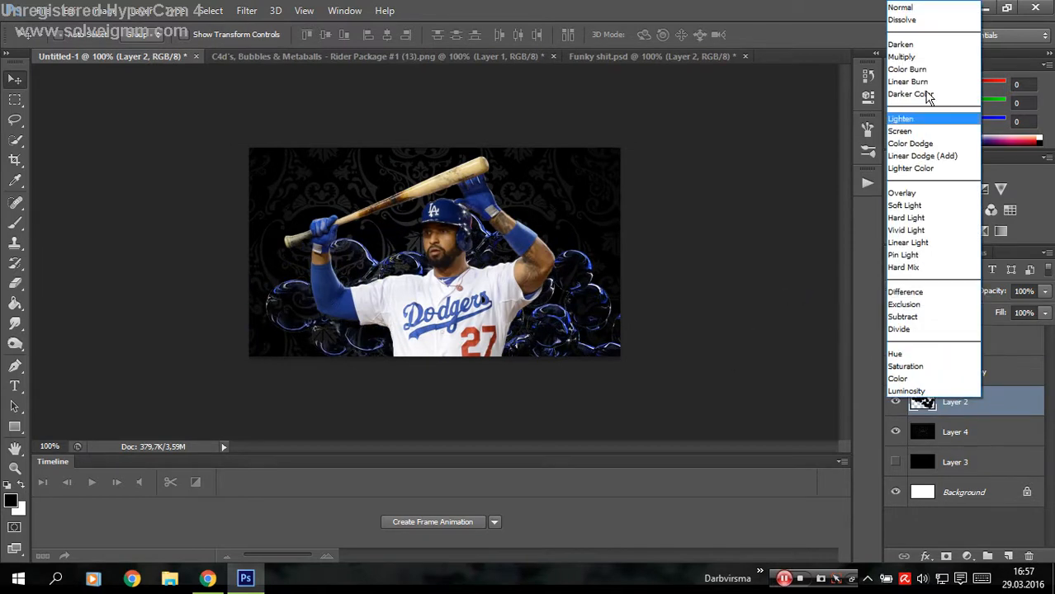
pyautogui.click(908, 8)
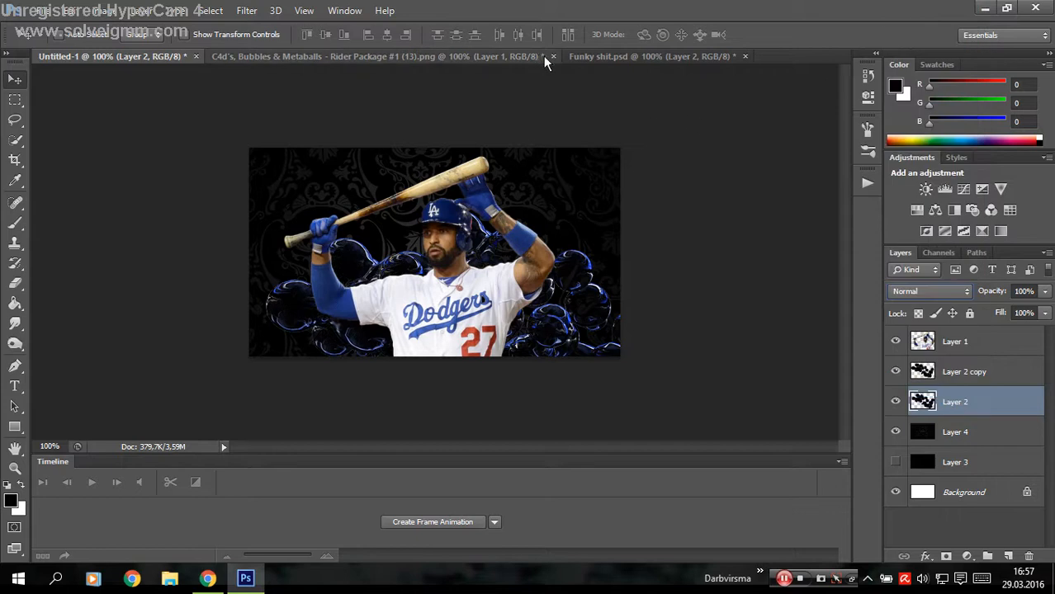
# In Funky shit.psd, toggle Layer 2's visibility and show Layer 3 copy 5 to examine how its bubbles blend over the ornamental pattern.
pyautogui.click(576, 58)
pyautogui.scroll(-2, 923, 495)
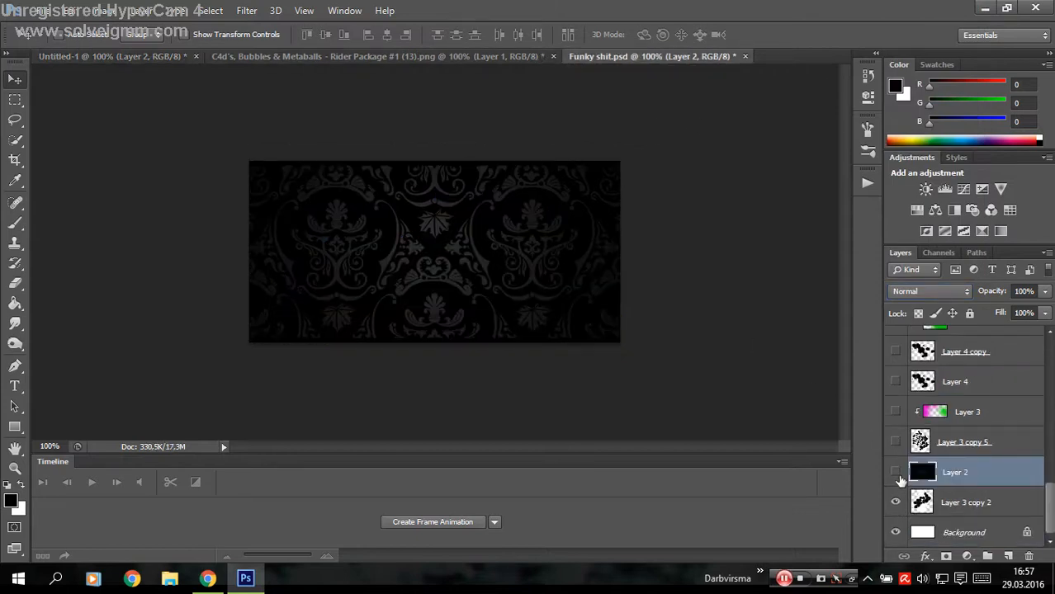
pyautogui.click(896, 475)
pyautogui.click(896, 474)
pyautogui.click(895, 443)
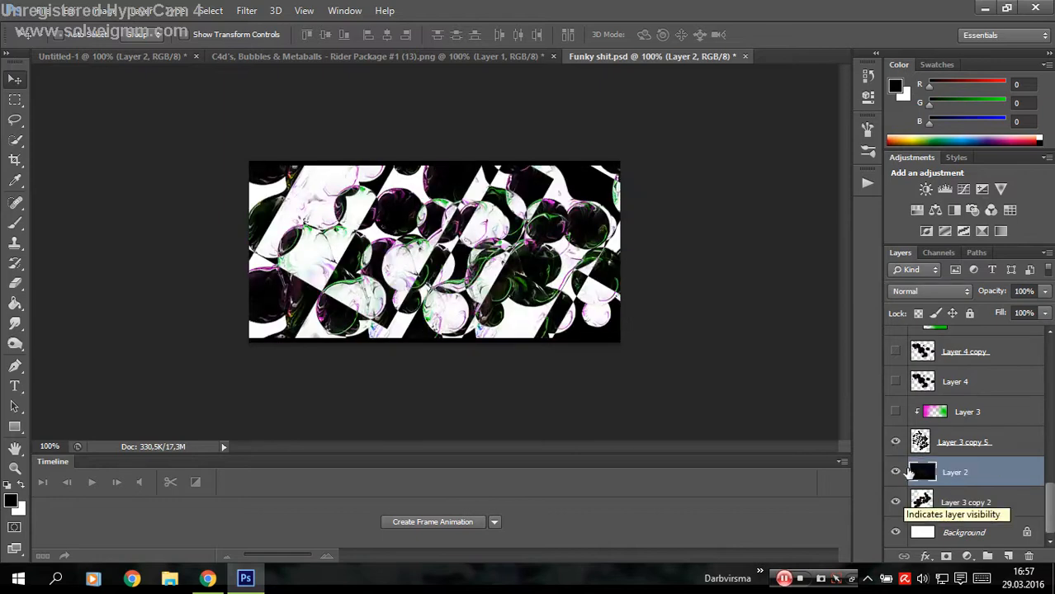
# Close the C4d's, Bubbles & Metaballs - Rider Package #1 (13).png document without saving its changes.
pyautogui.click(258, 61)
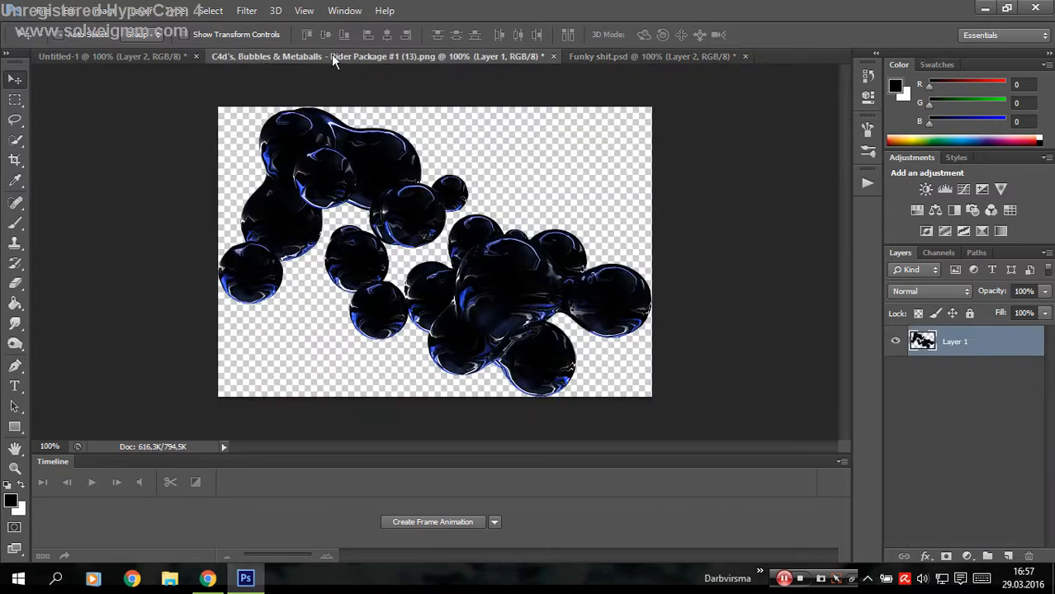
pyautogui.click(552, 57)
pyautogui.click(533, 229)
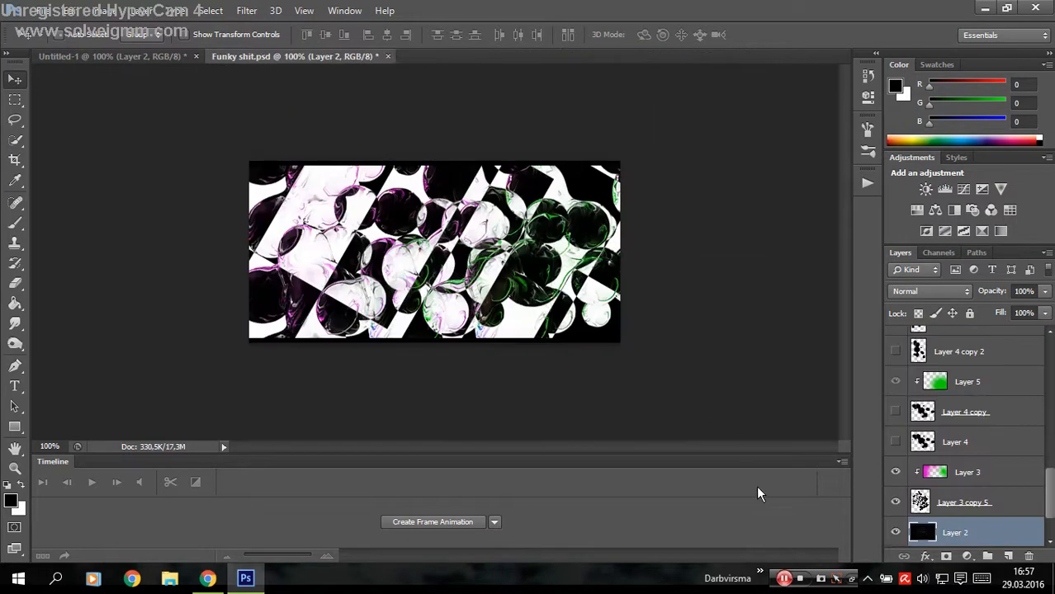
pyautogui.click(781, 578)
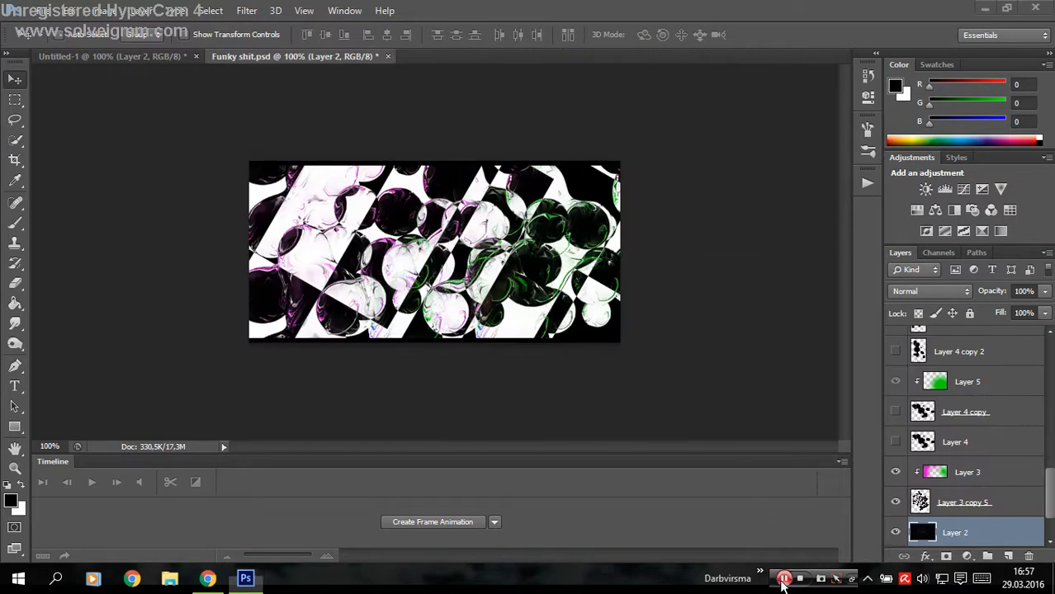
pyautogui.click(389, 56)
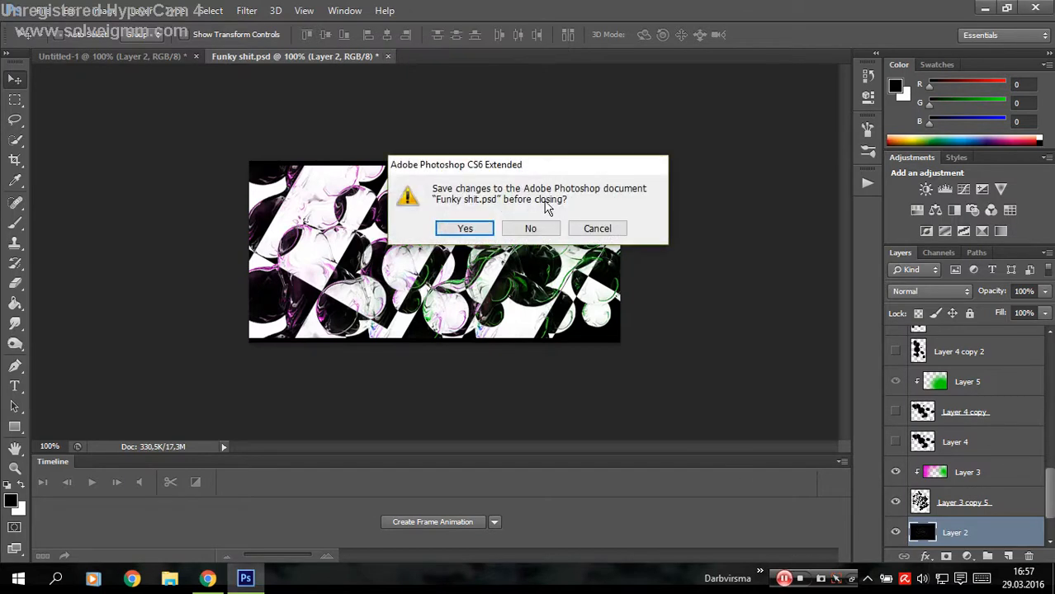
pyautogui.click(596, 232)
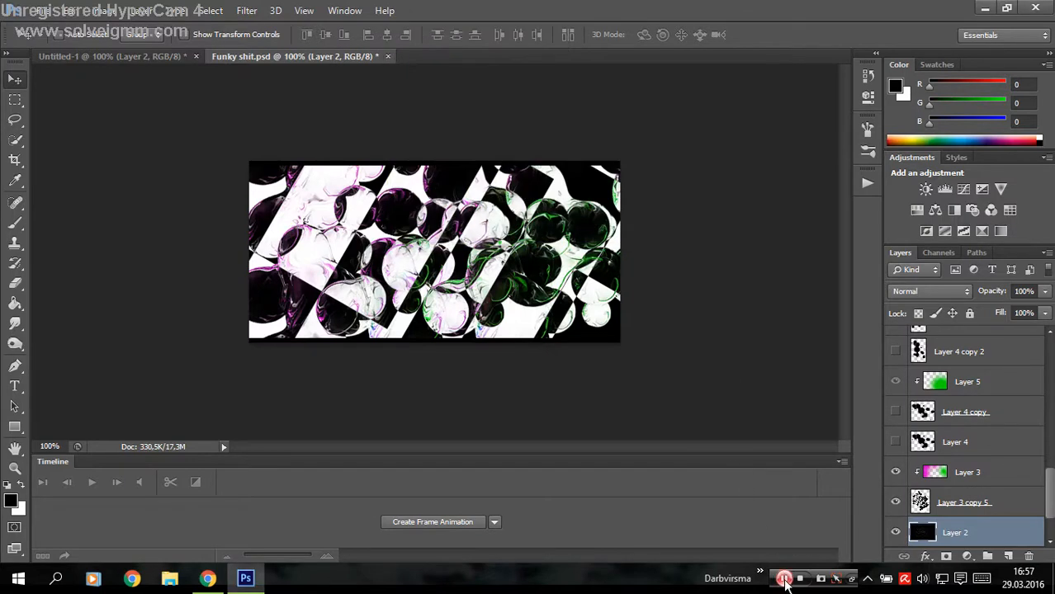
pyautogui.click(784, 581)
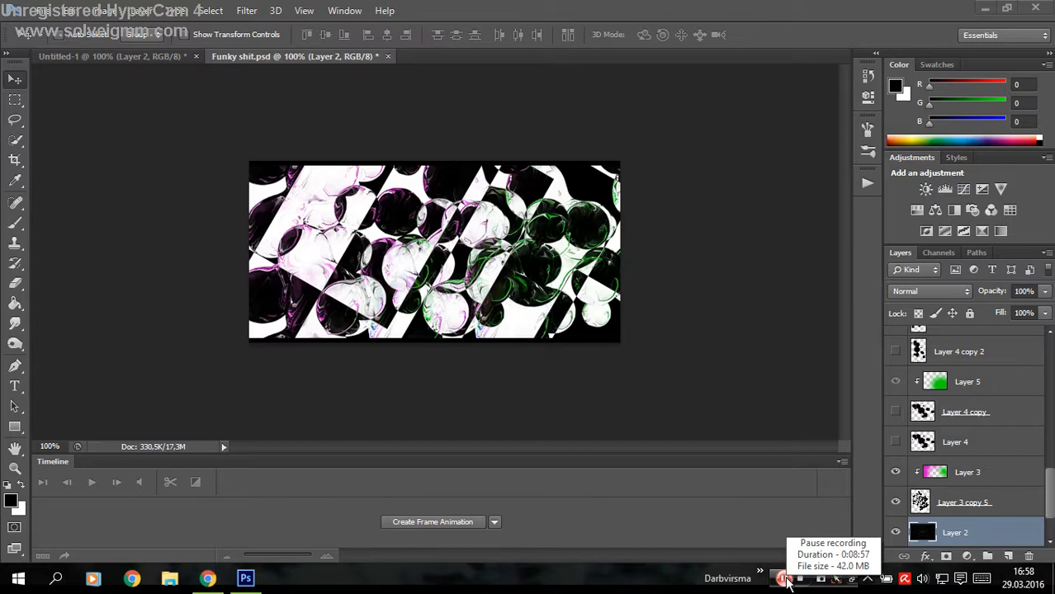
pyautogui.click(786, 580)
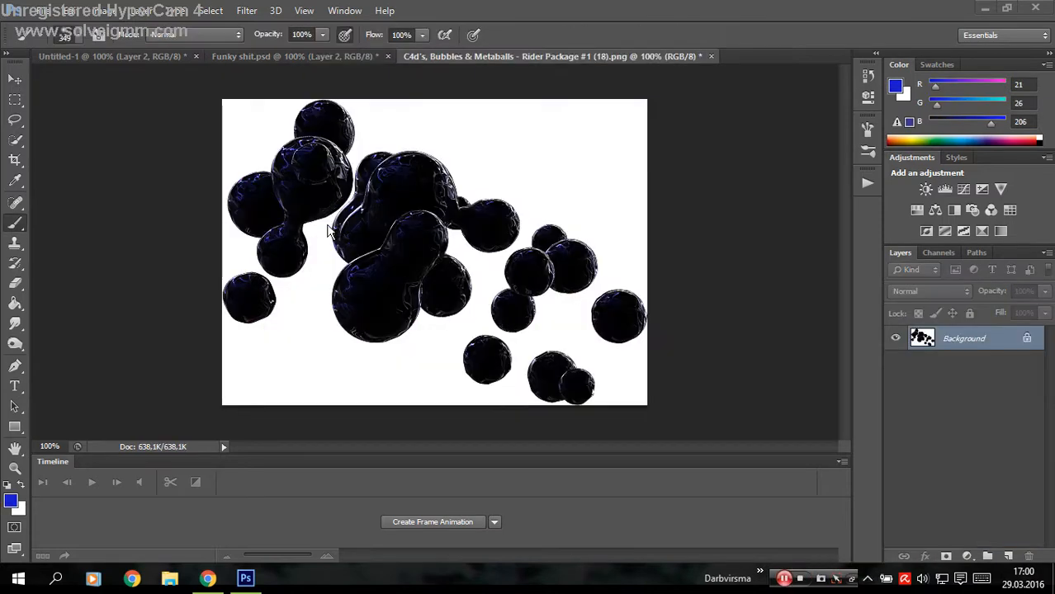
pyautogui.click(376, 247)
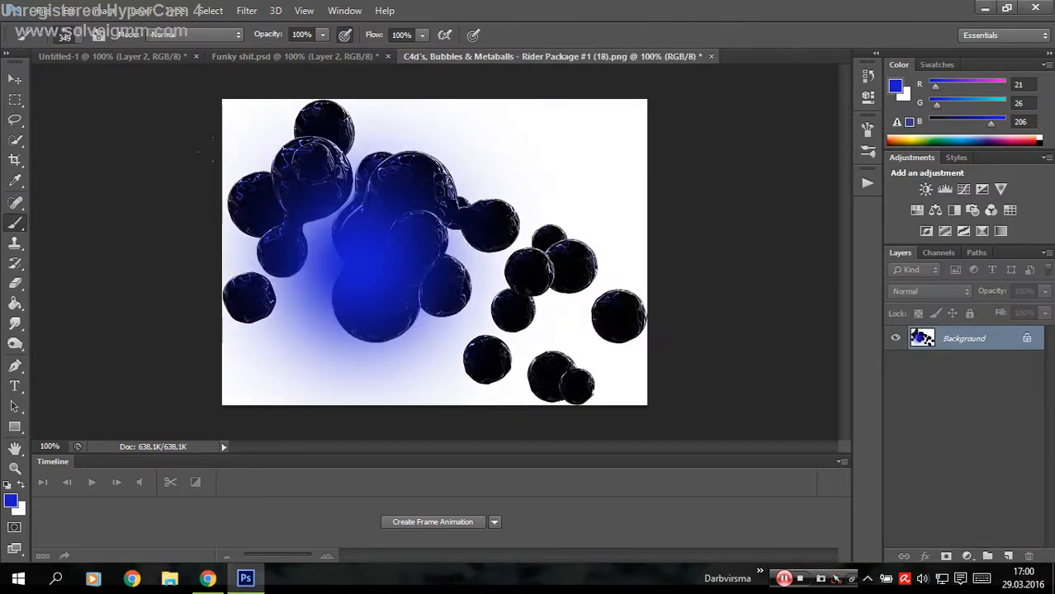
pyautogui.click(870, 80)
pyautogui.click(779, 223)
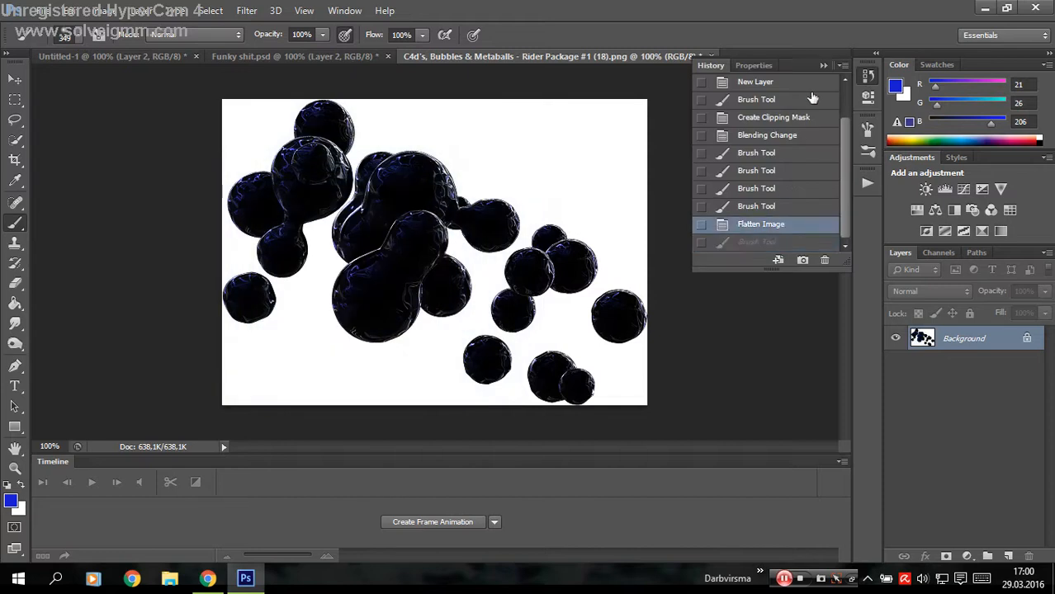
pyautogui.click(823, 65)
# Select the whole flattened bubbles image (18).png, bring it into Untitled-1 and position it behind the player.
pyautogui.click(16, 100)
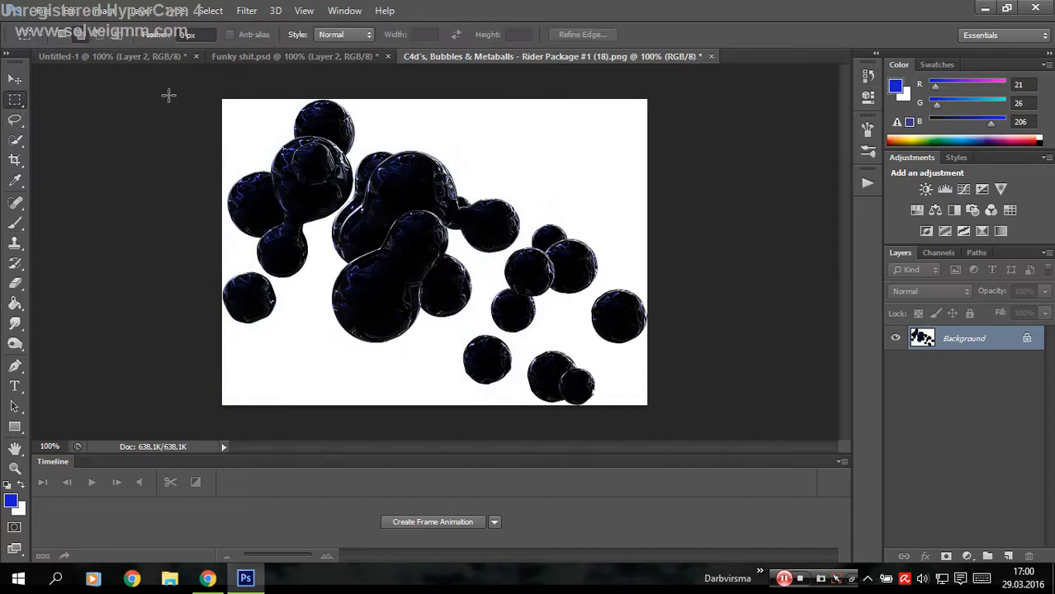
pyautogui.moveTo(168, 94); pyautogui.dragTo(848, 459)
pyautogui.click(16, 80)
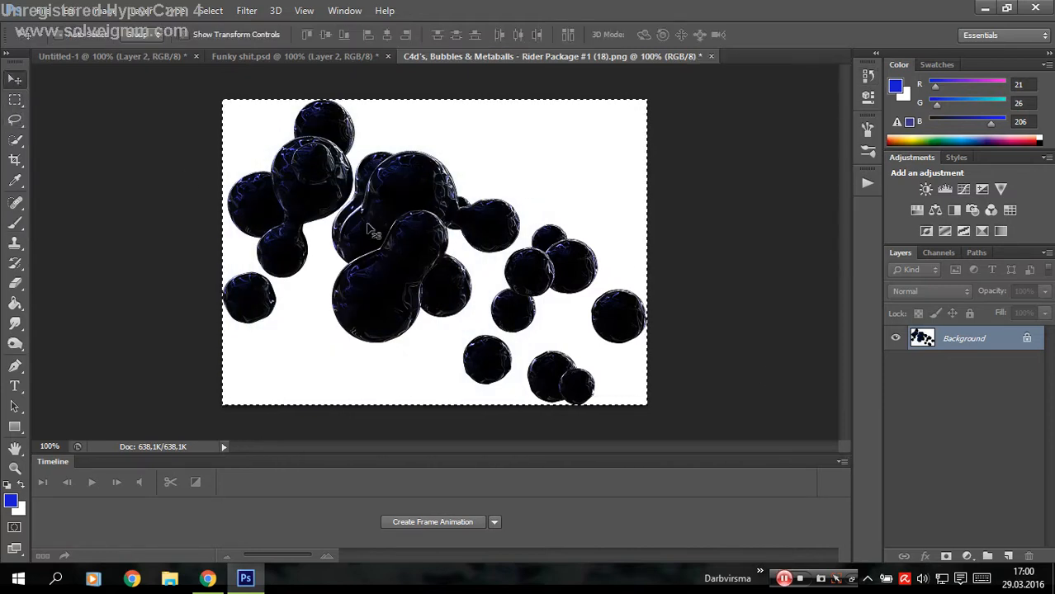
pyautogui.moveTo(541, 316); pyautogui.dragTo(371, 169)
pyautogui.moveTo(480, 276); pyautogui.dragTo(556, 340)
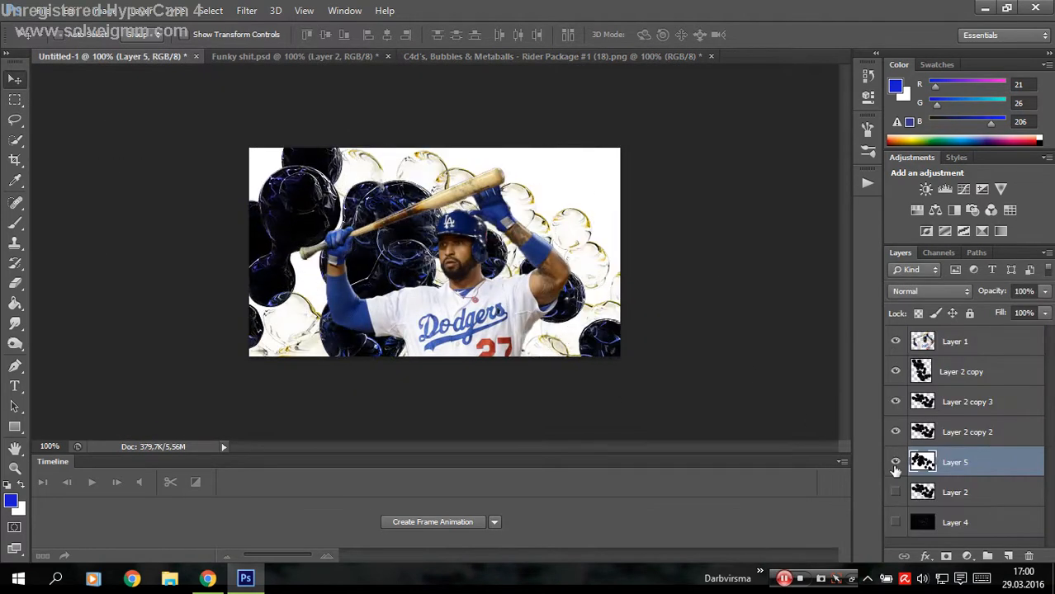
# Hide the three Layer 2 copies and delete them together with Layer 2, keeping Layer 5.
pyautogui.click(895, 432)
pyautogui.click(896, 402)
pyautogui.click(896, 371)
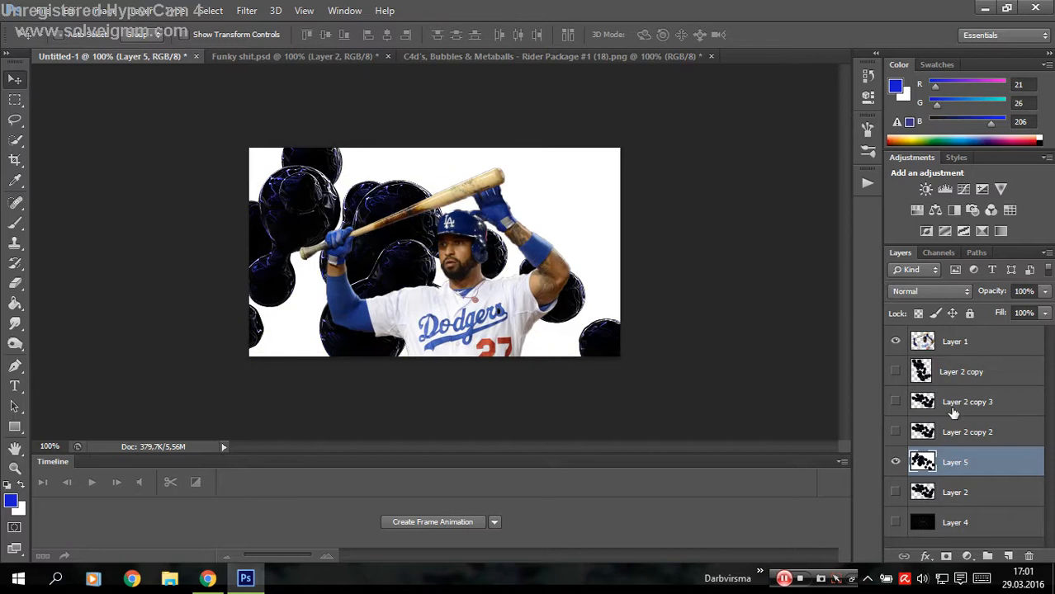
pyautogui.keyDown('ctrl'); pyautogui.click(1003, 380); pyautogui.keyUp('ctrl')
pyautogui.keyDown('ctrl'); pyautogui.click(1012, 405); pyautogui.keyUp('ctrl')
pyautogui.keyDown('ctrl'); pyautogui.click(1015, 431); pyautogui.keyUp('ctrl')
pyautogui.keyDown('ctrl'); pyautogui.click(1014, 492); pyautogui.keyUp('ctrl')
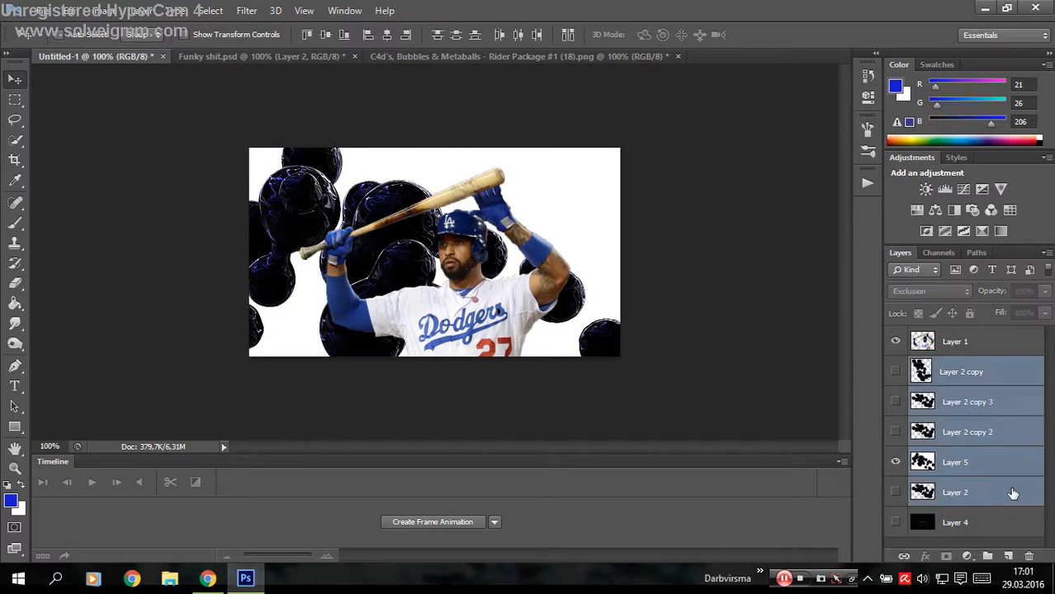
pyautogui.keyDown('ctrl'); pyautogui.click(1009, 469); pyautogui.keyUp('ctrl')
pyautogui.rightClick(1004, 495)
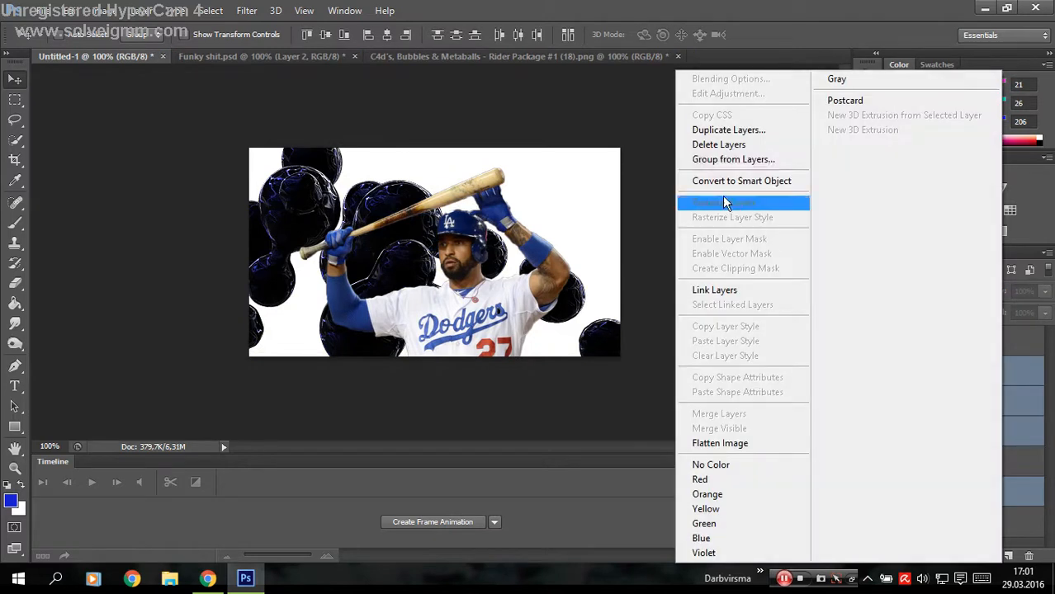
pyautogui.click(716, 145)
pyautogui.click(463, 232)
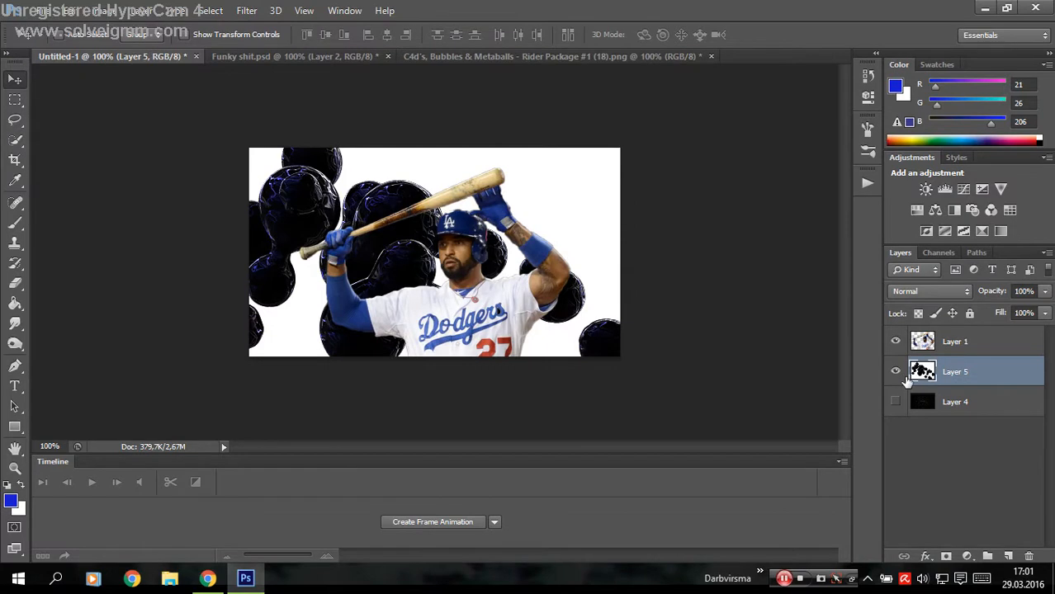
# Duplicate Layer 5, set the copy's blend mode to Exclusion and shift it down and to the right.
pyautogui.hotkey('ctrl', 'j')
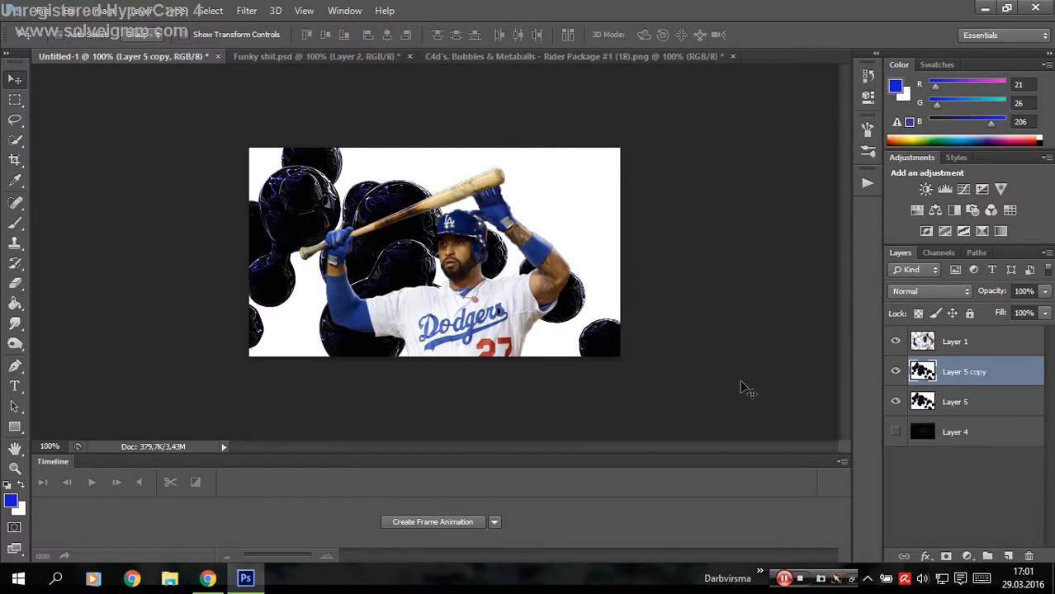
pyautogui.click(926, 293)
pyautogui.click(928, 310)
pyautogui.moveTo(558, 320); pyautogui.dragTo(635, 333)
# Rotate Layer 5 copy by about -136.45 degrees and apply the transformation.
pyautogui.click(73, 11)
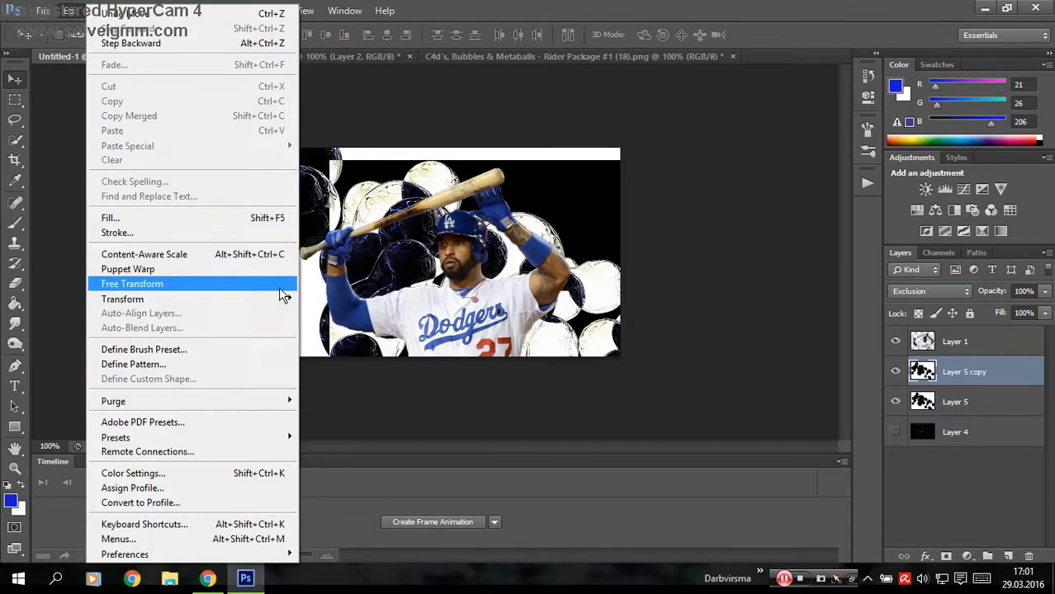
pyautogui.moveTo(285, 299)
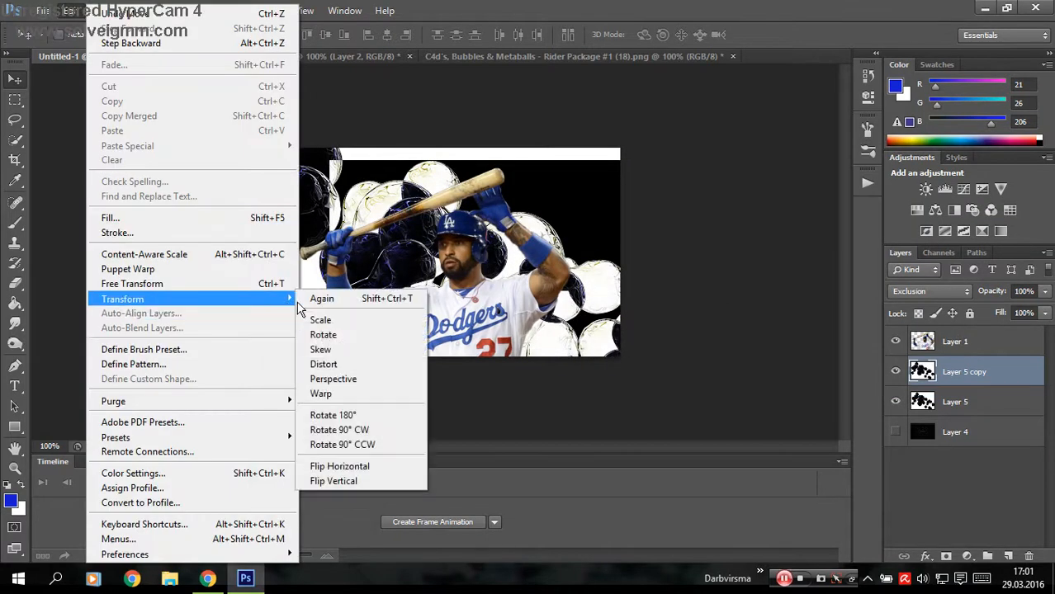
pyautogui.click(344, 335)
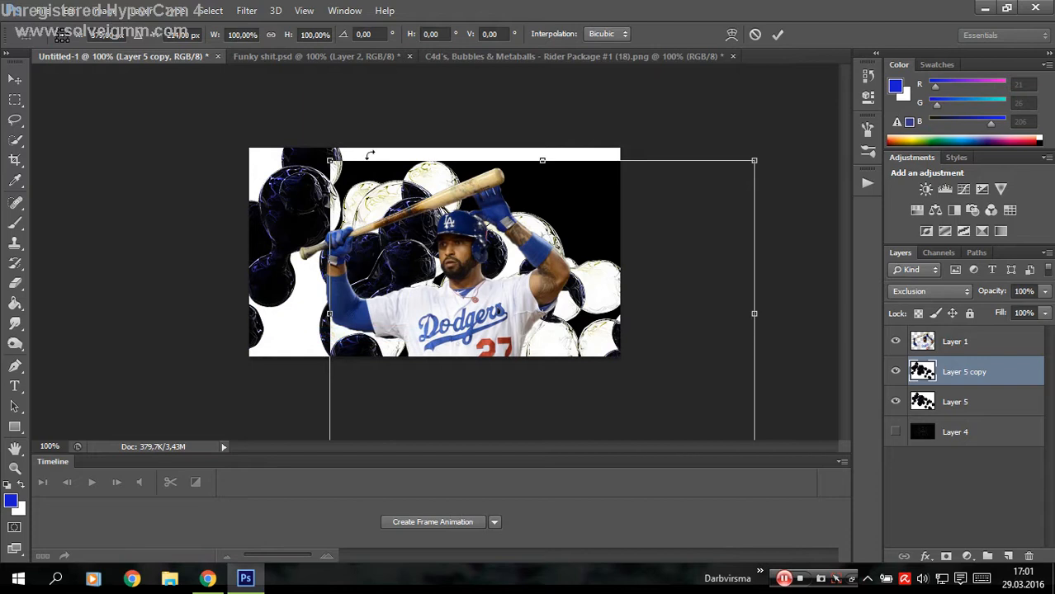
pyautogui.moveTo(370, 154); pyautogui.dragTo(615, 444)
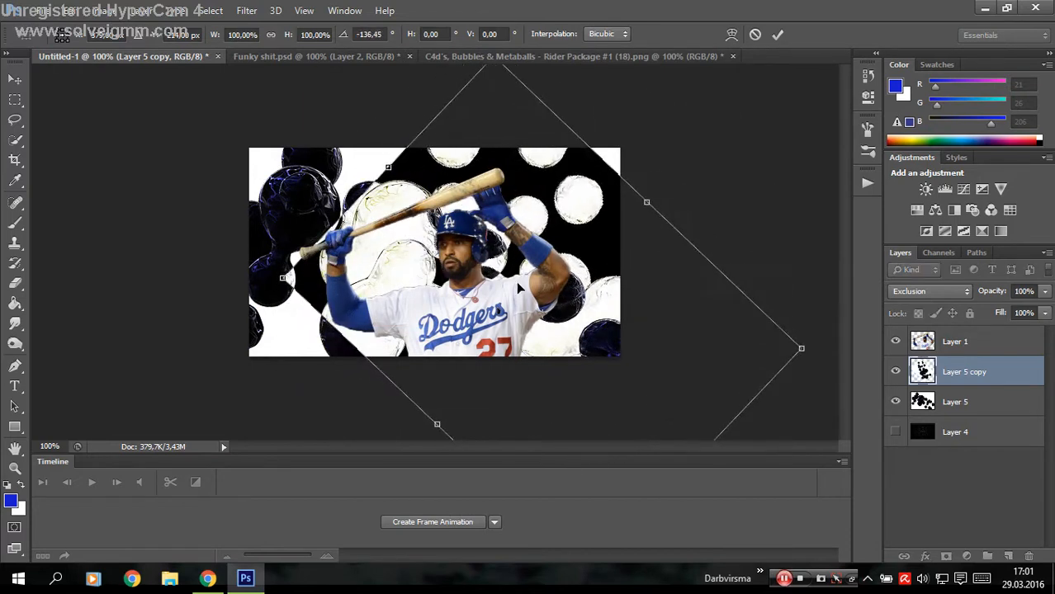
pyautogui.click(777, 33)
# Move the rotated Layer 5 copy down behind the player and nudge Layer 5 slightly down and to the left.
pyautogui.click(68, 10)
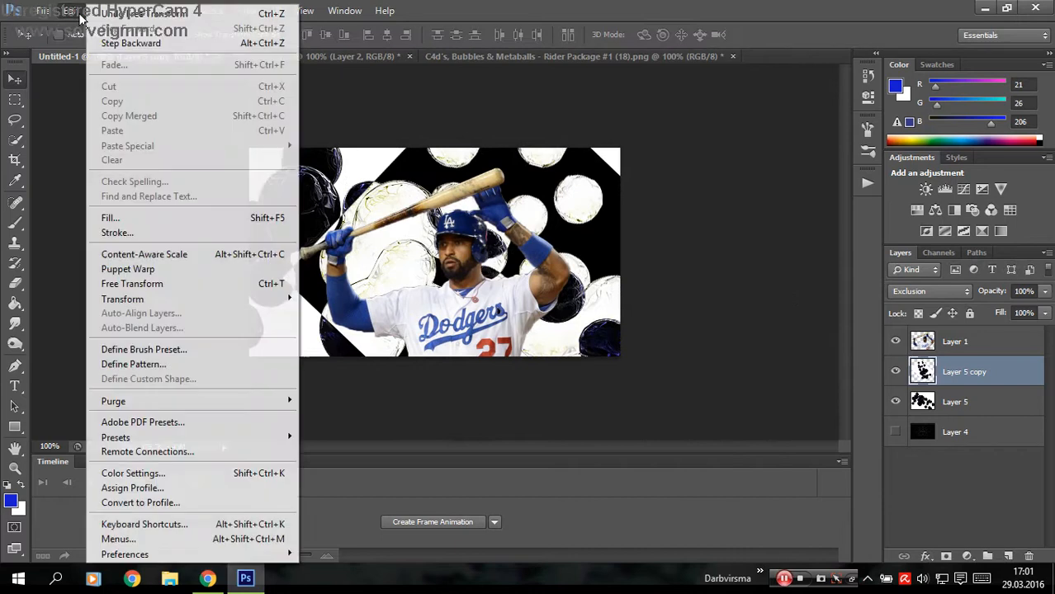
pyautogui.moveTo(248, 299)
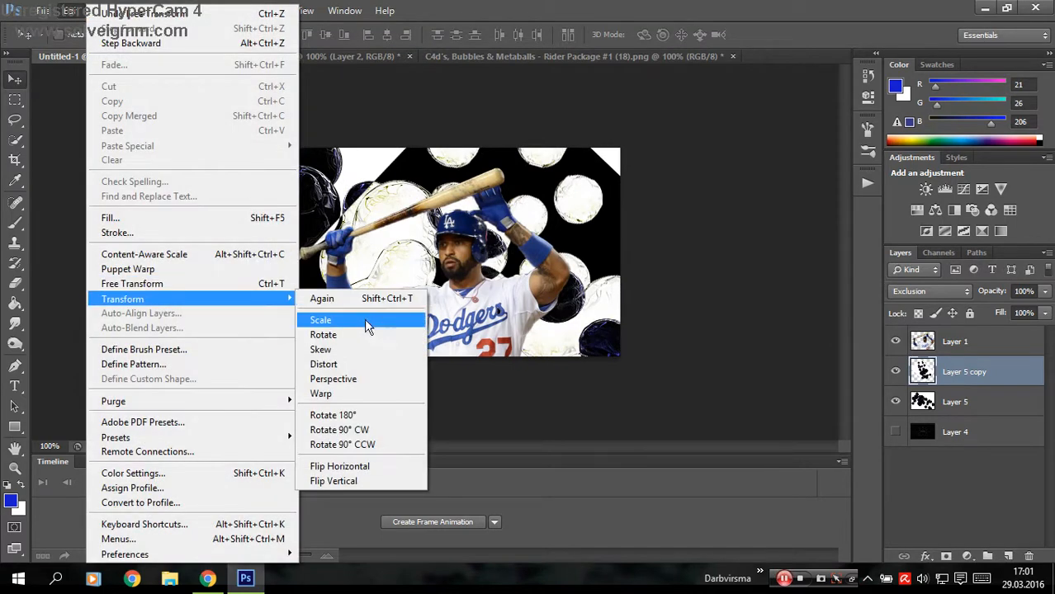
pyautogui.click(377, 334)
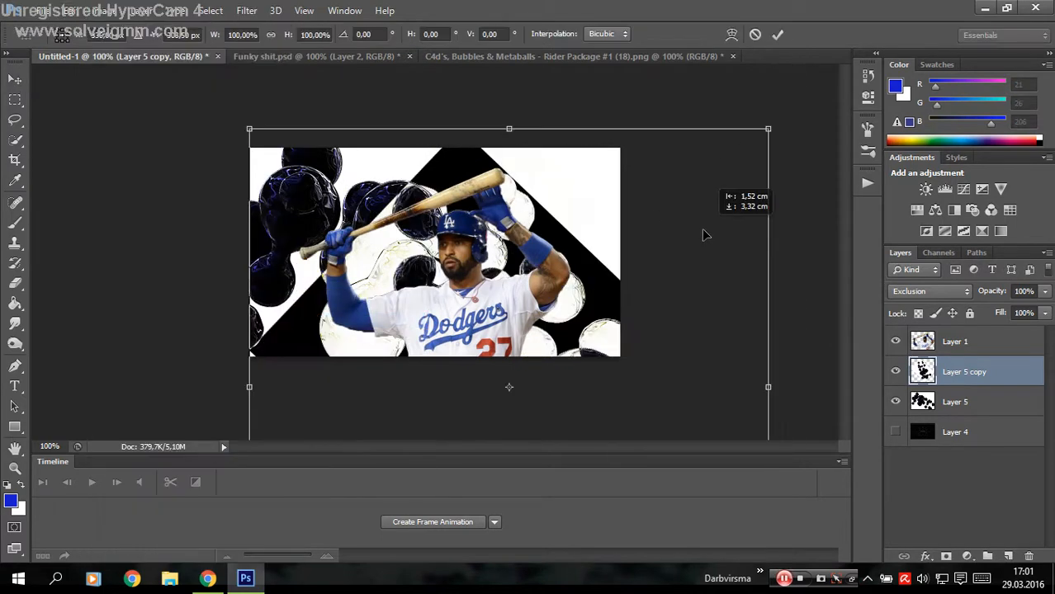
pyautogui.moveTo(758, 137); pyautogui.dragTo(690, 169)
pyautogui.click(770, 38)
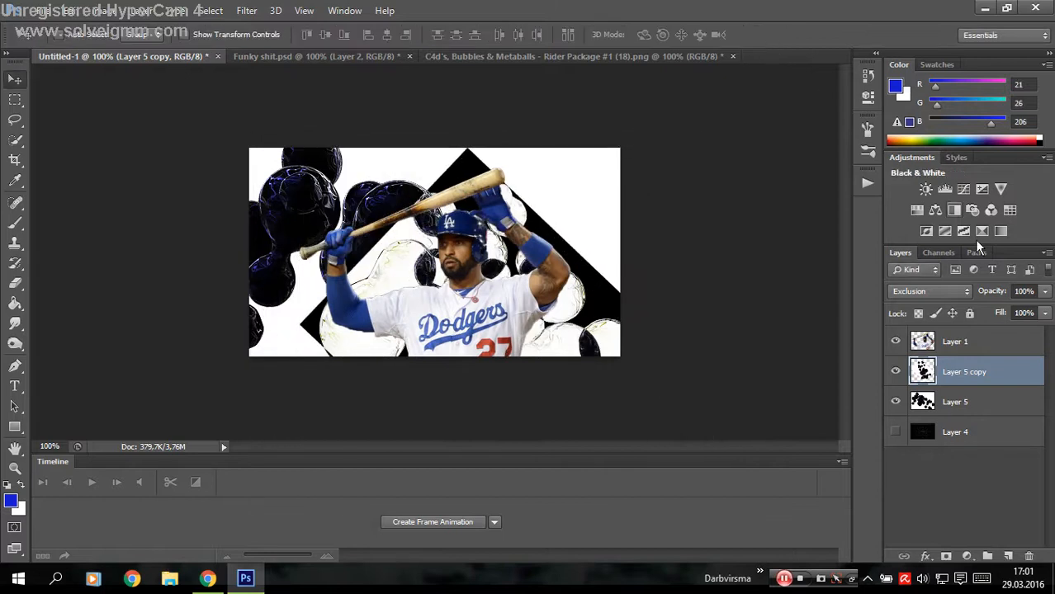
pyautogui.click(1021, 397)
pyautogui.moveTo(394, 222)
pyautogui.mouseDown()
pyautogui.moveTo(451, 267)
pyautogui.moveTo(391, 228)
pyautogui.mouseUp()
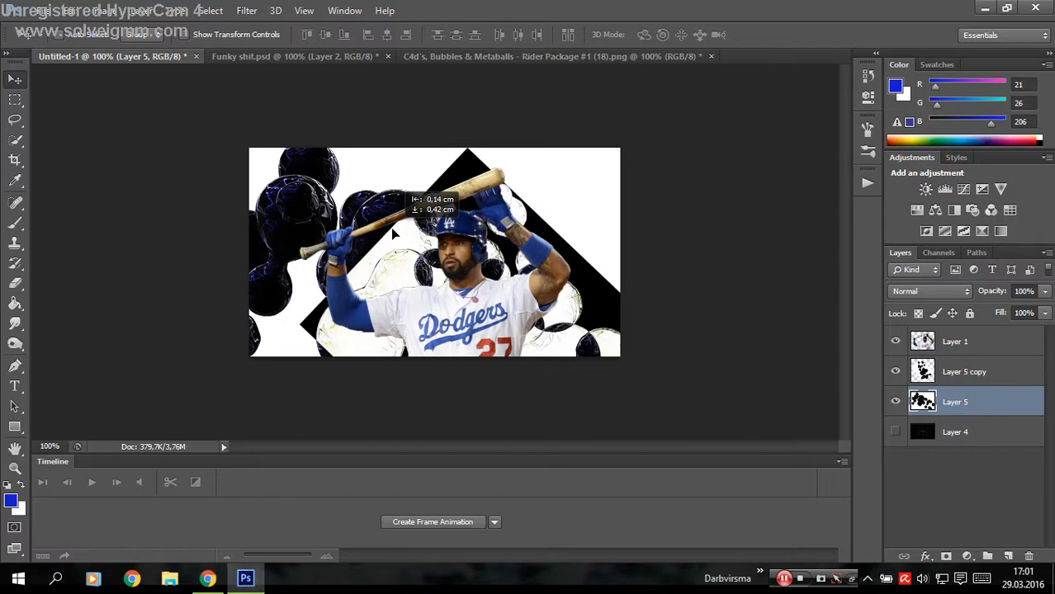
# Duplicate the Exclusion-blended Layer 5 copy four times, offsetting copies to build a checkered bubble pattern across the canvas.
pyautogui.click(1004, 375)
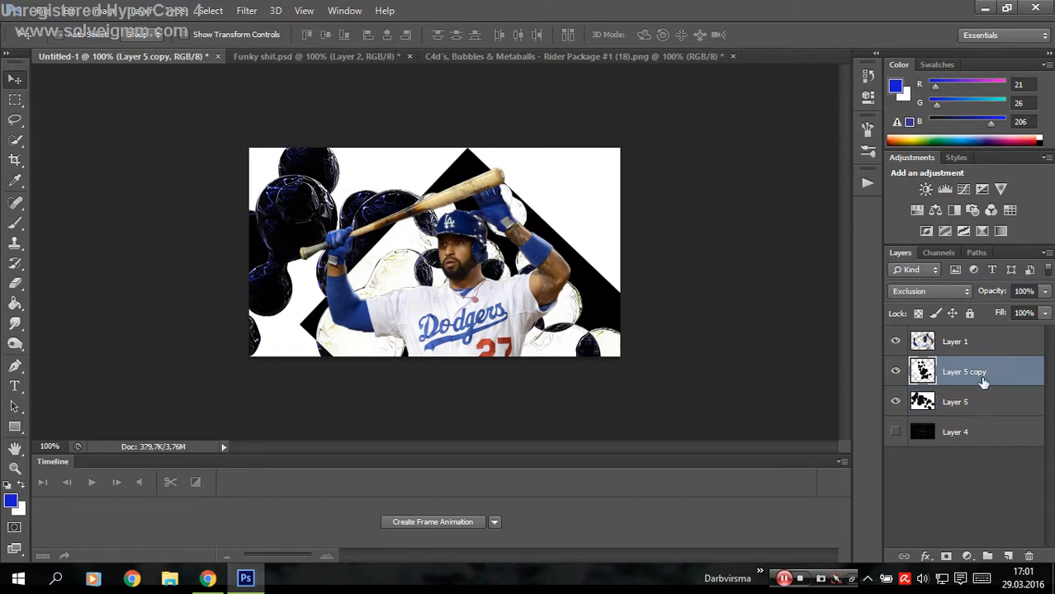
pyautogui.hotkey('ctrl', 'j')
pyautogui.moveTo(650, 358); pyautogui.dragTo(625, 358)
pyautogui.hotkey('ctrl', 'j')
pyautogui.hotkey('ctrl', 'j')
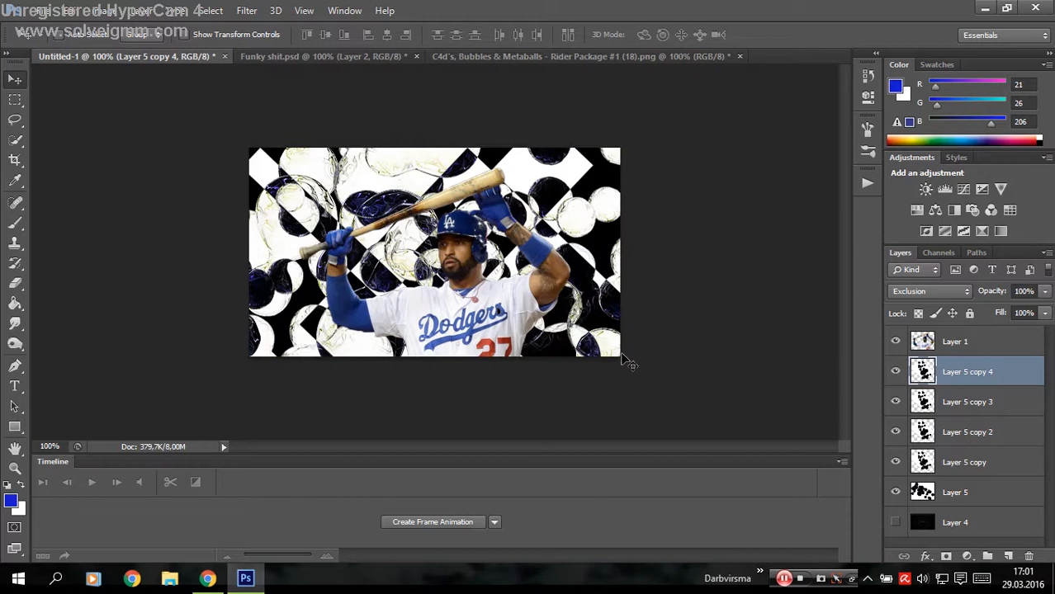
pyautogui.hotkey('ctrl', 'j')
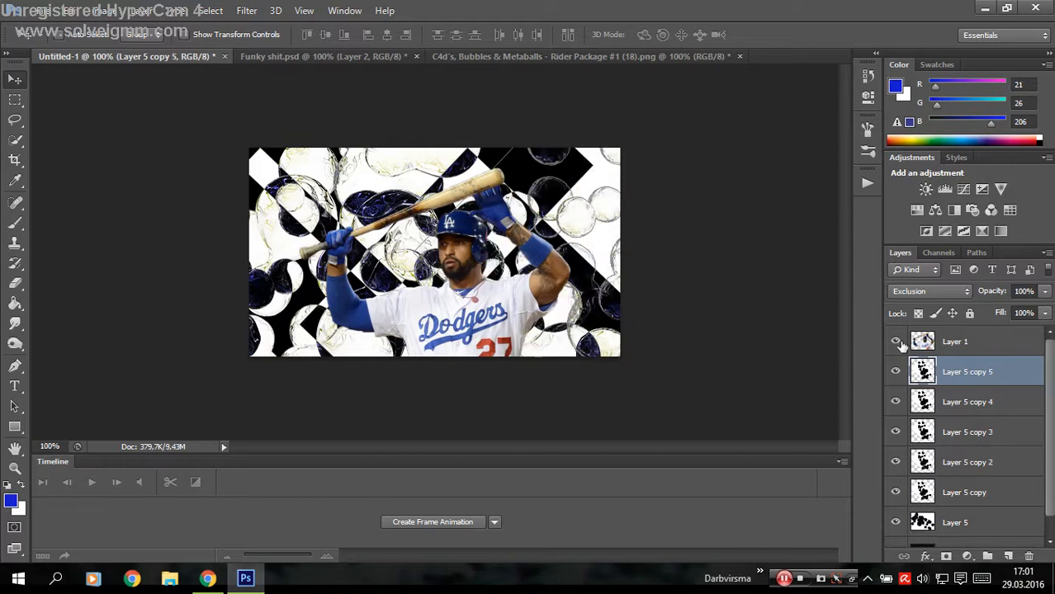
# Place Layer 5 copy 4 above the player layer so that its Exclusion blend overlaps the player's lower body and arm.
pyautogui.moveTo(1030, 370); pyautogui.dragTo(1015, 329)
pyautogui.moveTo(615, 285); pyautogui.dragTo(575, 447)
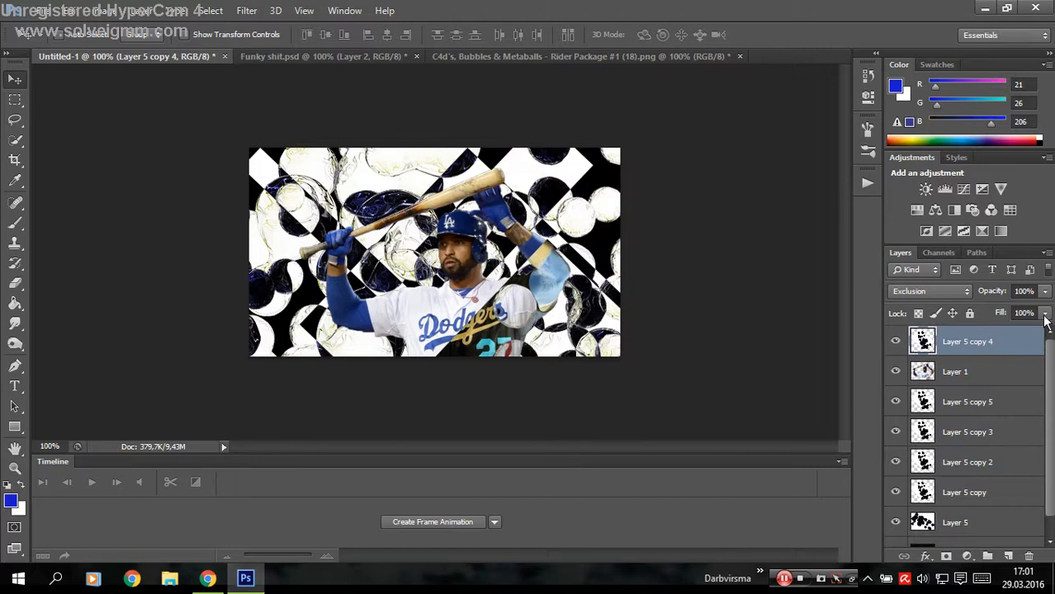
# Try the Difference, Subtract and Divide blend modes on Layer 5 copy 4 while shifting it over the player's lower body.
pyautogui.click(930, 290)
pyautogui.click(913, 297)
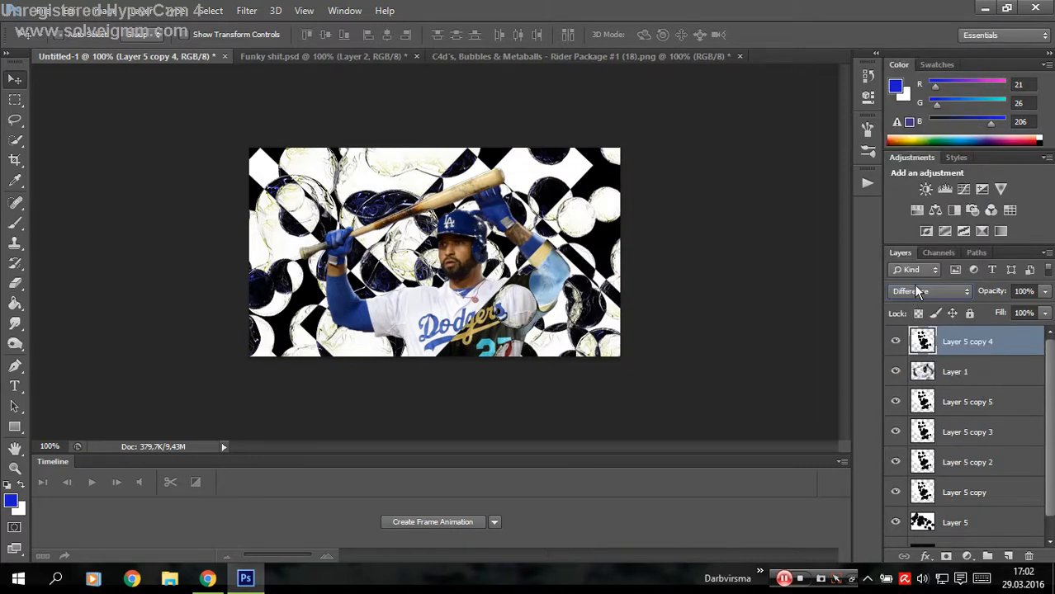
pyautogui.click(916, 292)
pyautogui.click(916, 336)
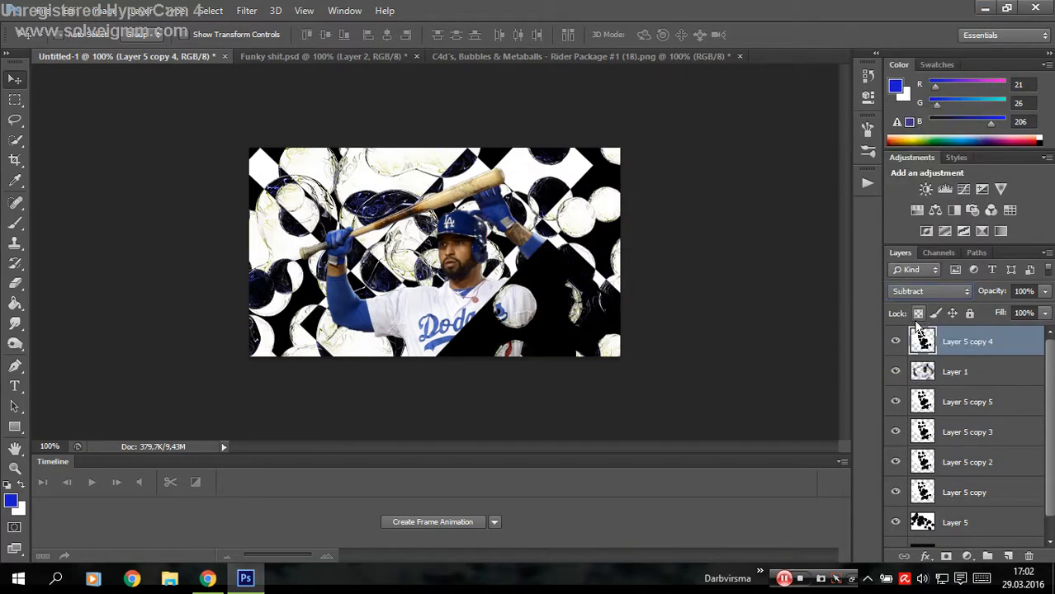
pyautogui.moveTo(646, 332); pyautogui.dragTo(727, 329)
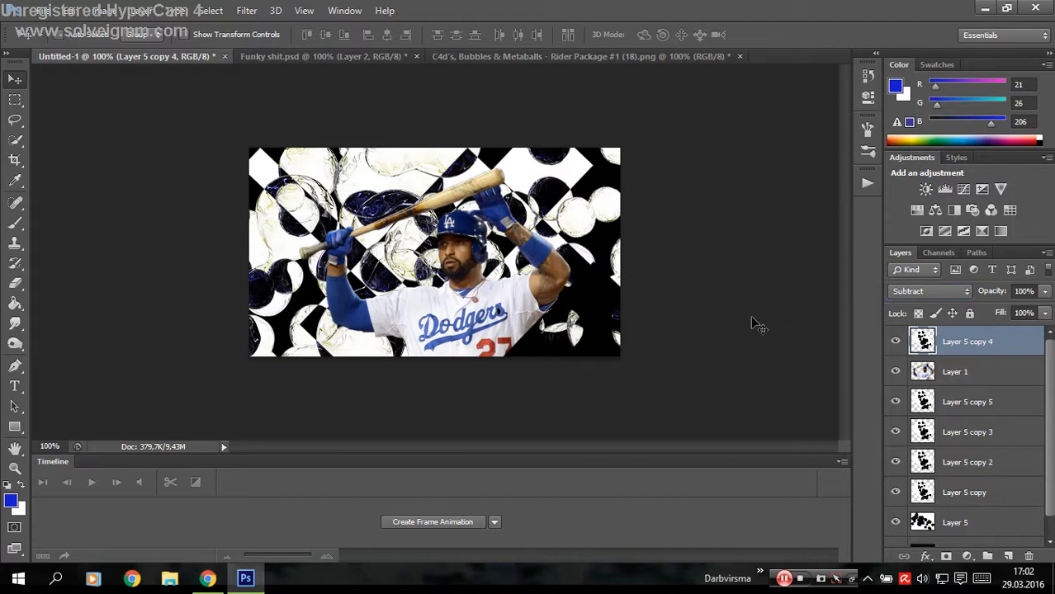
pyautogui.click(916, 294)
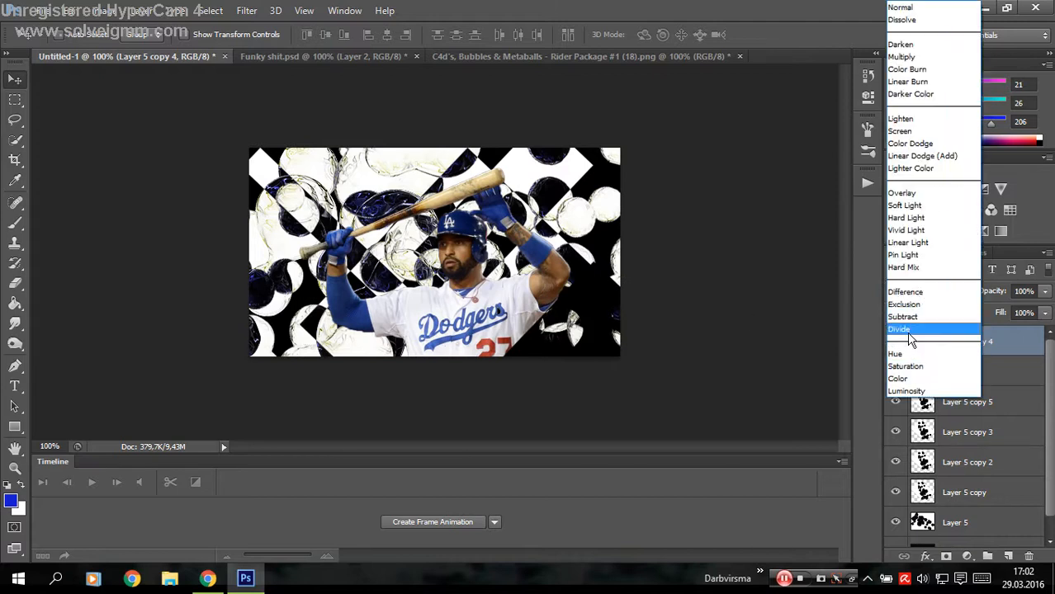
pyautogui.click(917, 337)
pyautogui.moveTo(595, 325); pyautogui.dragTo(648, 387)
# Set Layer 5 copy 4 back to Exclusion and place it behind the player layer, shifting its bubbles within the background.
pyautogui.click(915, 295)
pyautogui.click(925, 302)
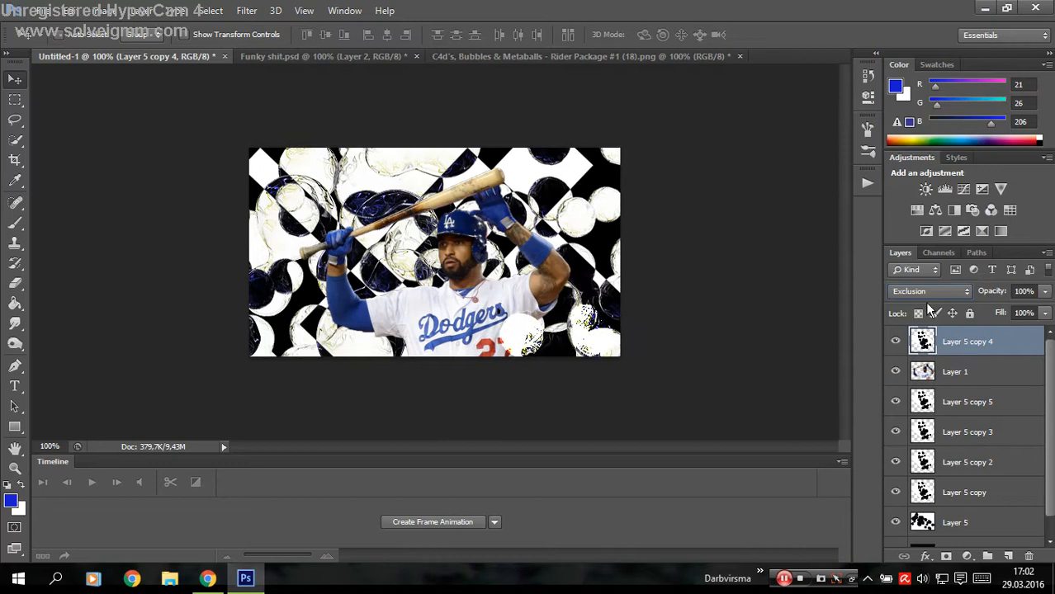
pyautogui.moveTo(1000, 345); pyautogui.dragTo(984, 371)
pyautogui.moveTo(475, 314); pyautogui.dragTo(484, 281)
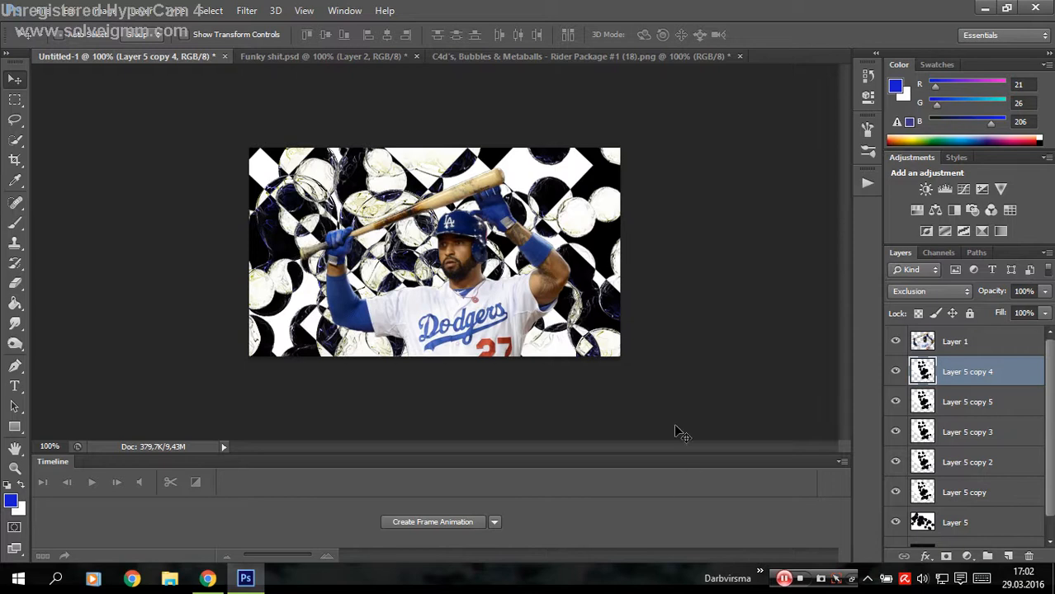
# Close Funky shit.psd and the C4d's bubbles (18) image without saving, keeping only the signature document open.
pyautogui.click(370, 56)
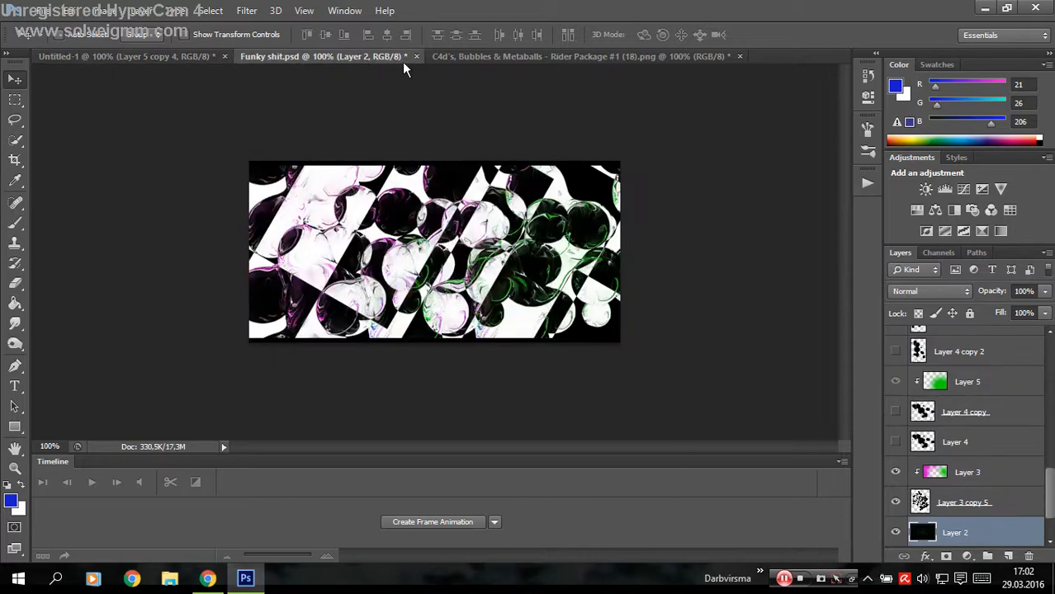
pyautogui.click(416, 57)
pyautogui.click(544, 228)
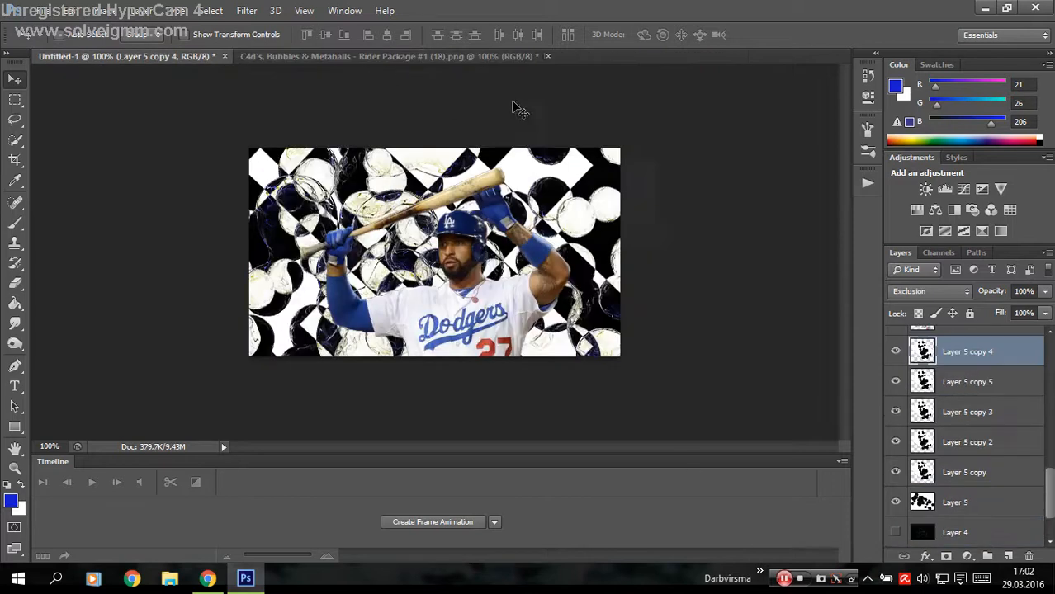
pyautogui.click(547, 57)
pyautogui.click(530, 229)
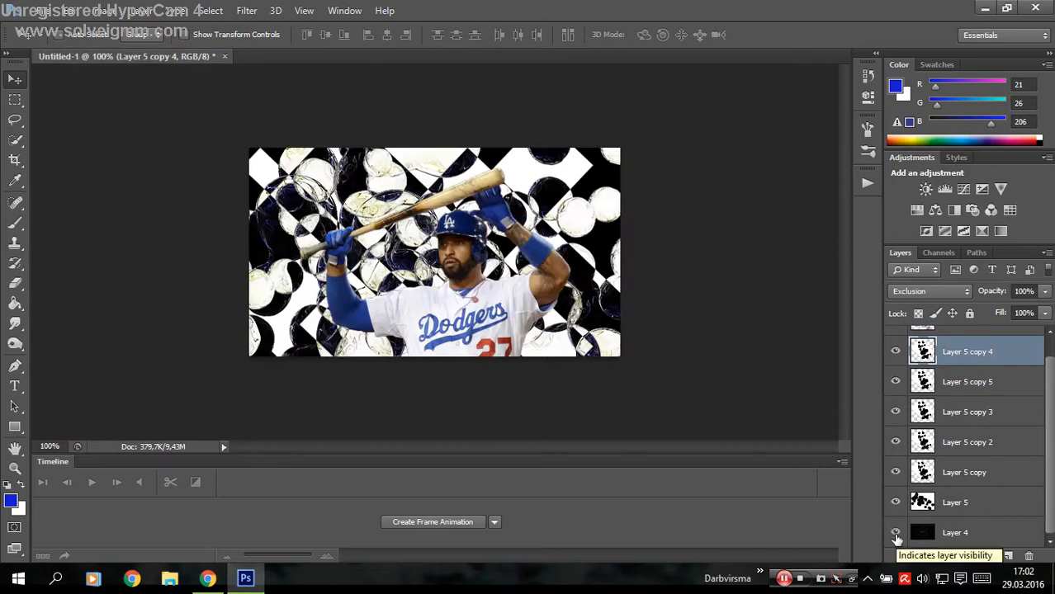
pyautogui.click(41, 8)
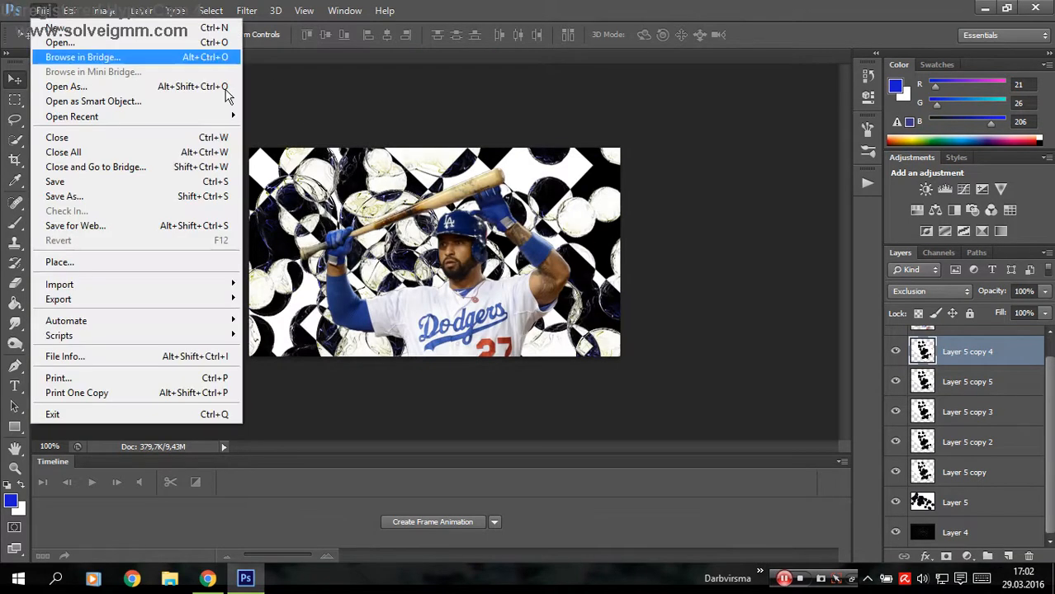
# Merge Layer 5 copy 4, copy 5, copy 3 and copy 2 into a single layer.
pyautogui.click(988, 353)
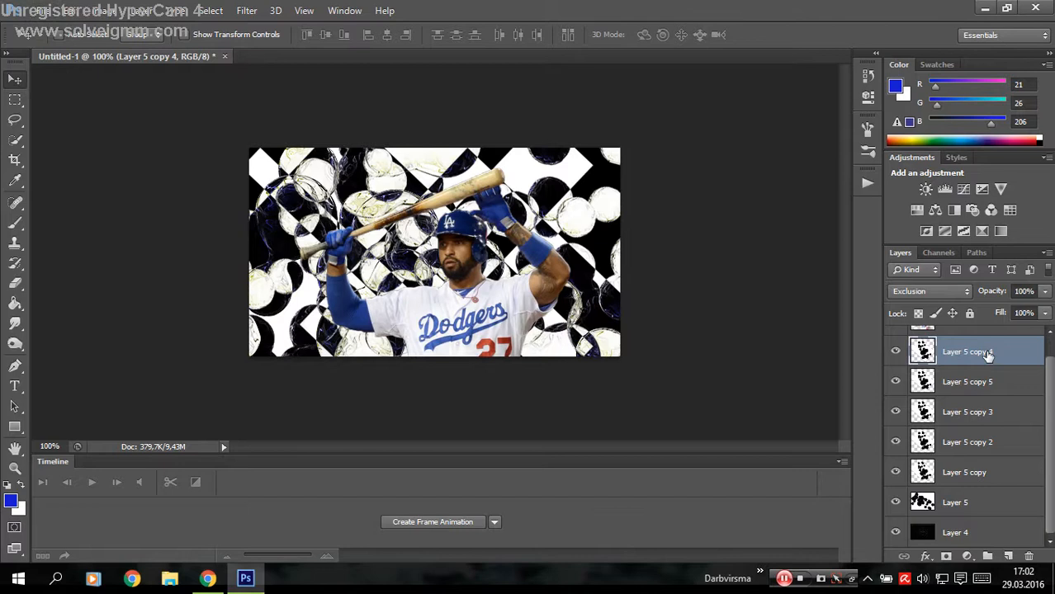
pyautogui.keyDown('shift'); pyautogui.click(1010, 382); pyautogui.keyUp('shift')
pyautogui.keyDown('shift'); pyautogui.click(1009, 412); pyautogui.keyUp('shift')
pyautogui.keyDown('shift'); pyautogui.click(1007, 442); pyautogui.keyUp('shift')
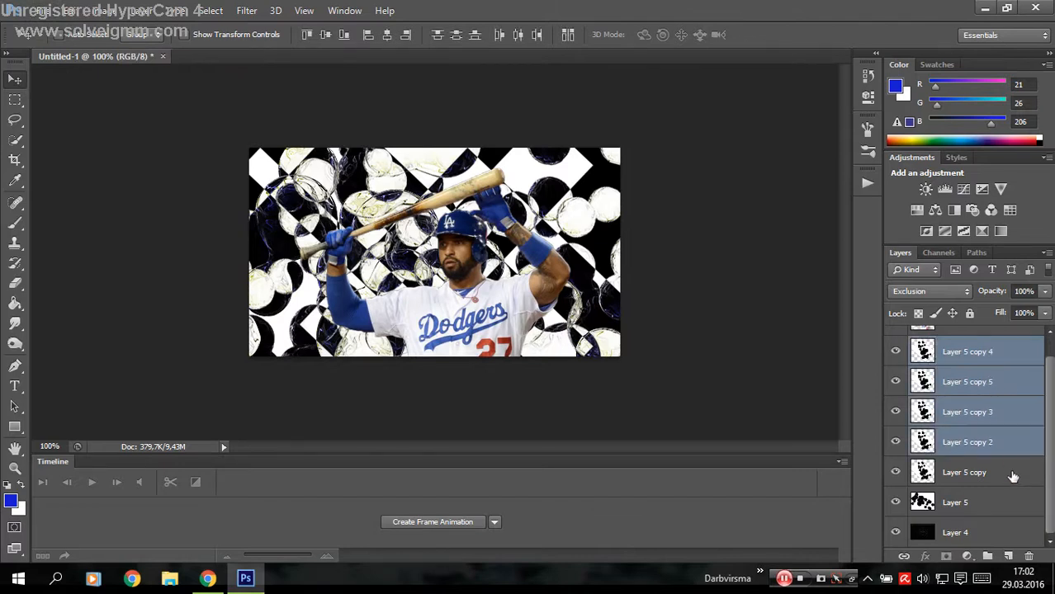
pyautogui.rightClick(1019, 449)
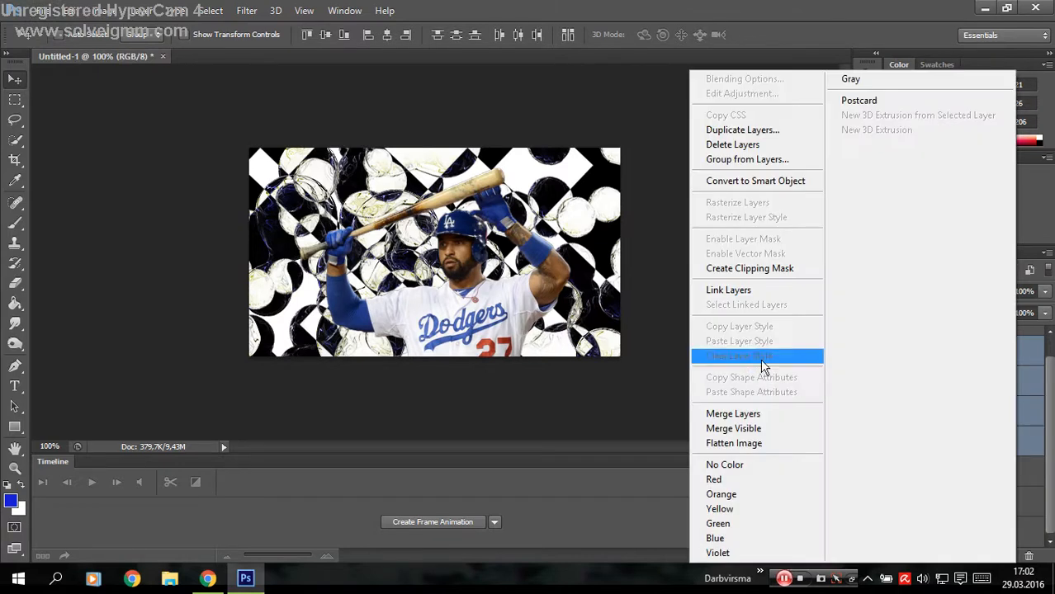
pyautogui.click(753, 417)
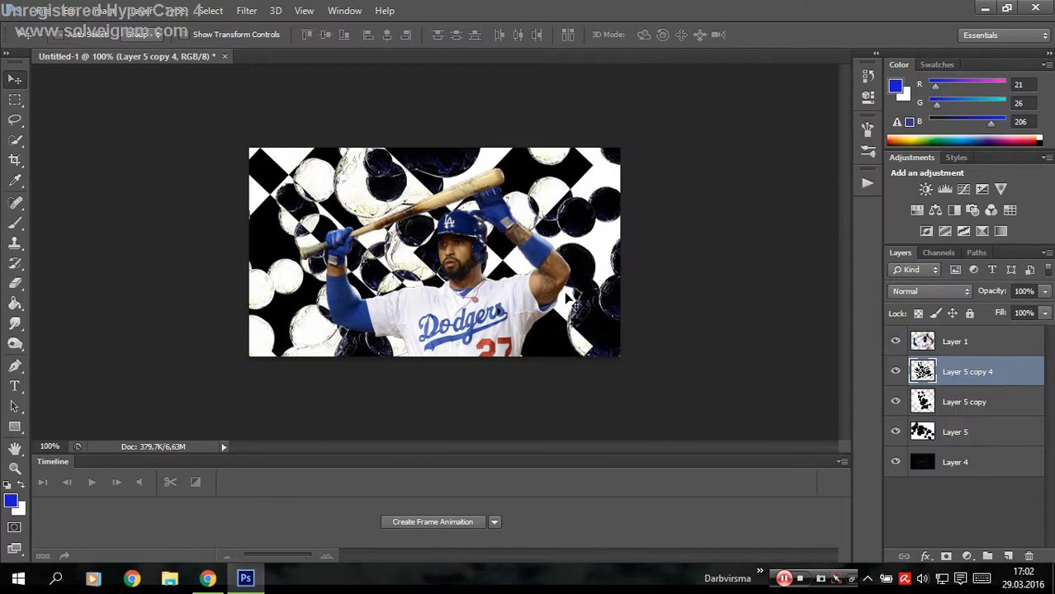
# Set the merged bubble layer's blend mode to Exclusion and reposition it behind the player.
pyautogui.moveTo(566, 299); pyautogui.dragTo(532, 265)
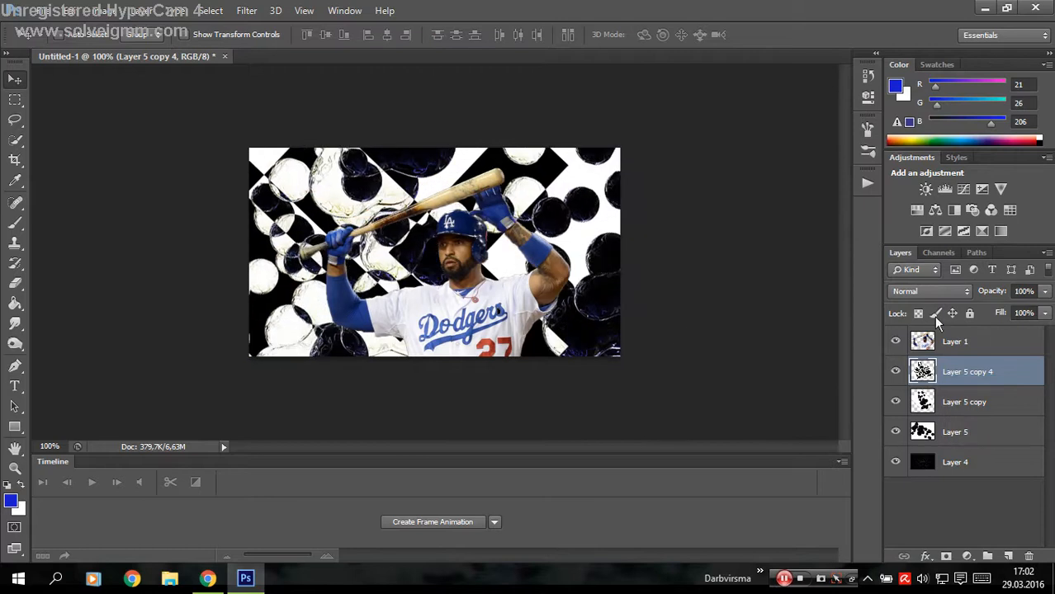
pyautogui.click(929, 291)
pyautogui.click(907, 305)
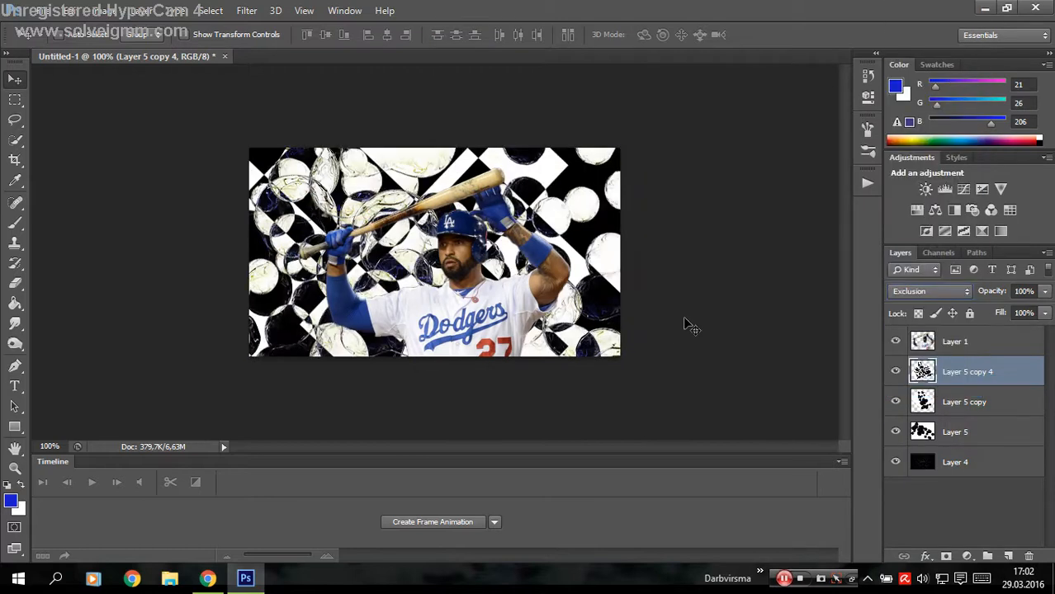
pyautogui.moveTo(685, 323); pyautogui.dragTo(731, 351)
# Nudge Layer 5 copy slightly upward and shift Layer 5 down and to the right in the background pattern.
pyautogui.click(1027, 406)
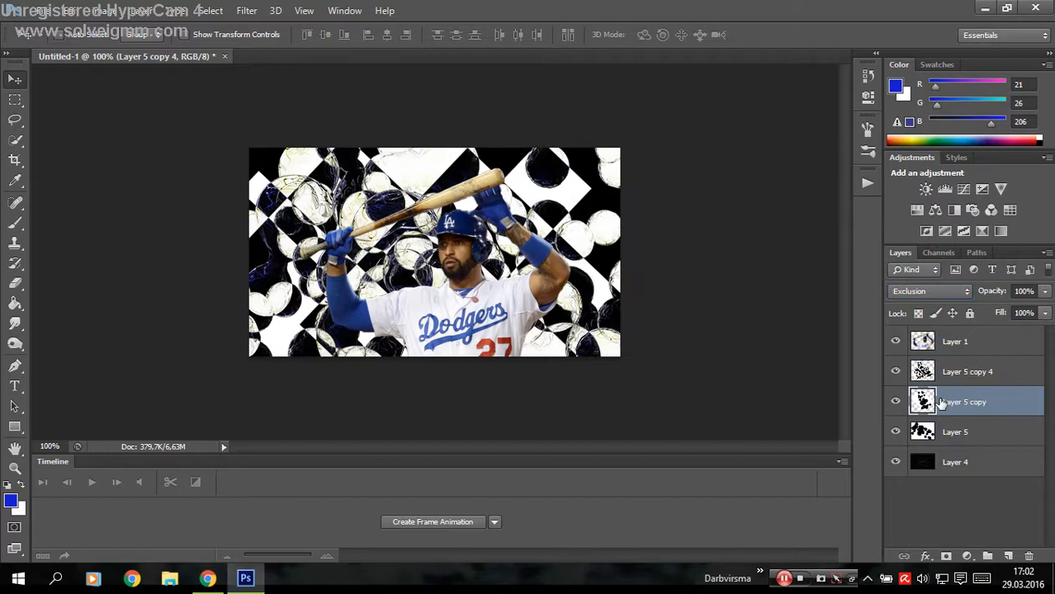
pyautogui.moveTo(607, 365)
pyautogui.mouseDown()
pyautogui.moveTo(648, 400)
pyautogui.moveTo(607, 357)
pyautogui.mouseUp()
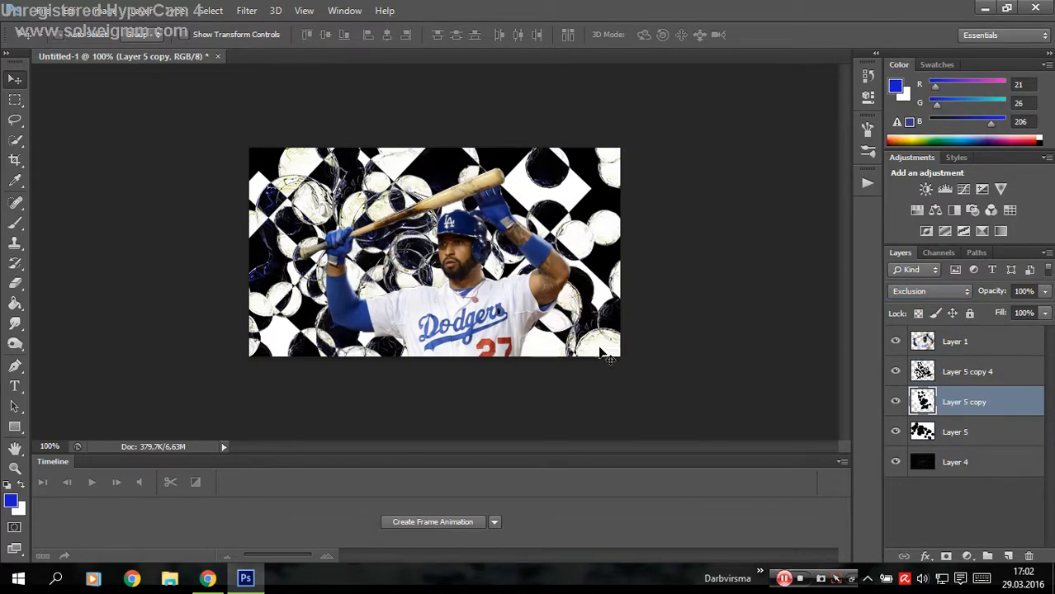
pyautogui.click(995, 443)
pyautogui.moveTo(678, 389); pyautogui.dragTo(707, 405)
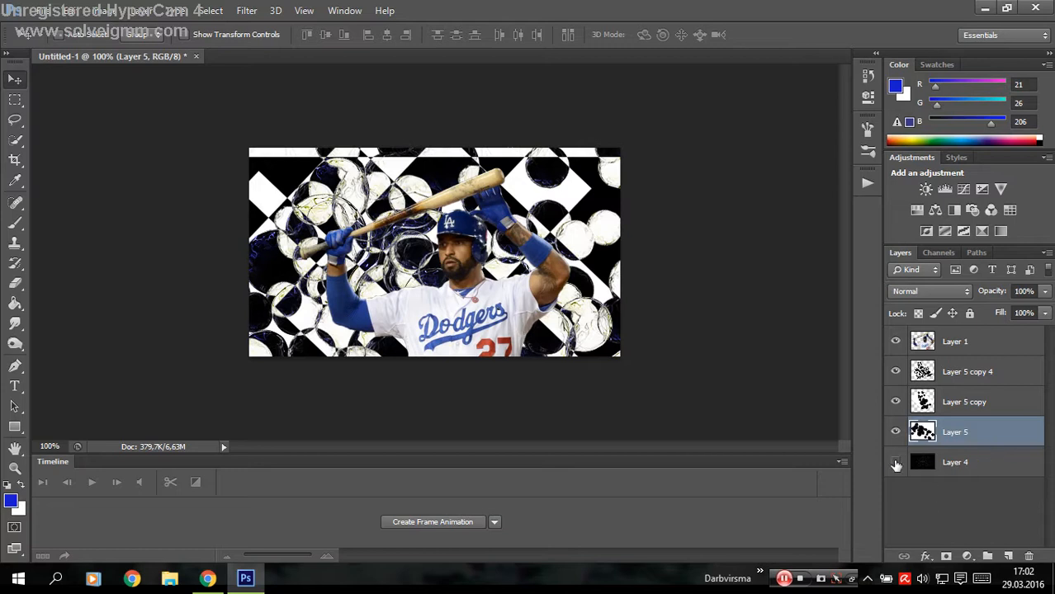
# Open the image C4d's, Bubbles & Metaballs - Rider Package #1 (19) from the C4d's folder.
pyautogui.click(41, 9)
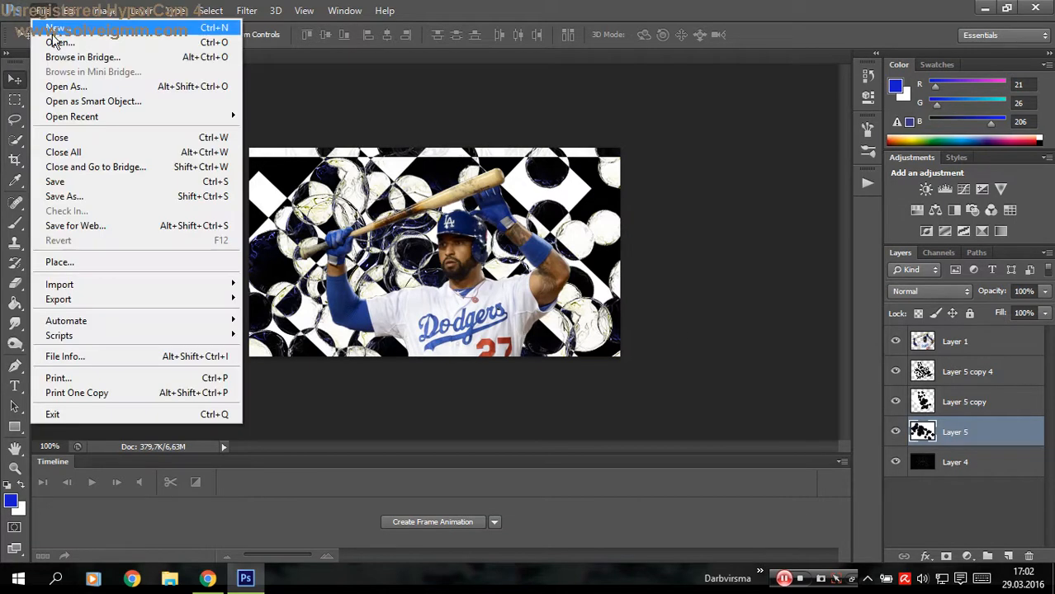
pyautogui.click(50, 39)
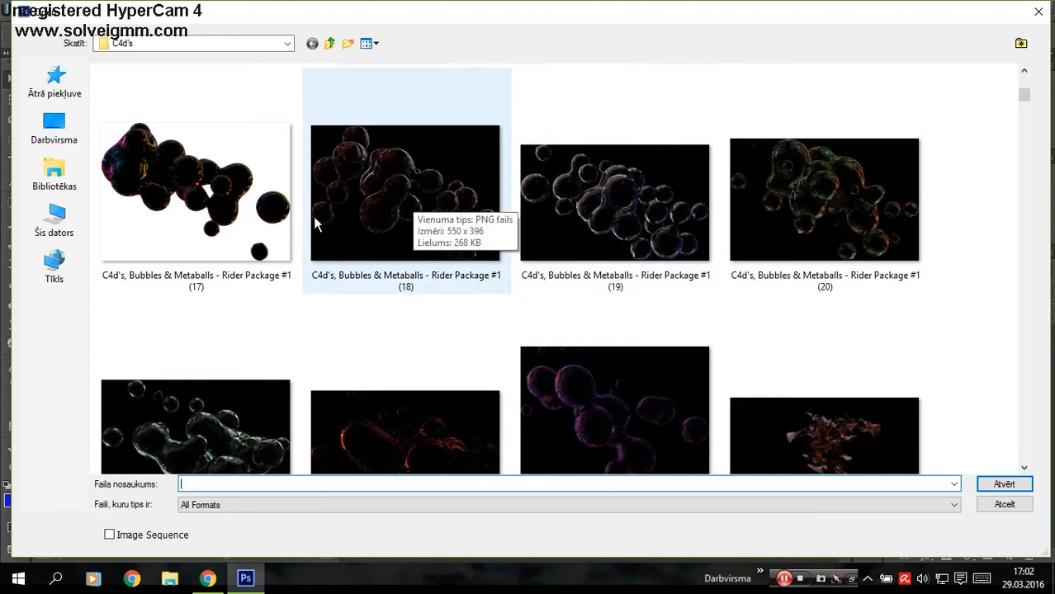
pyautogui.click(632, 216)
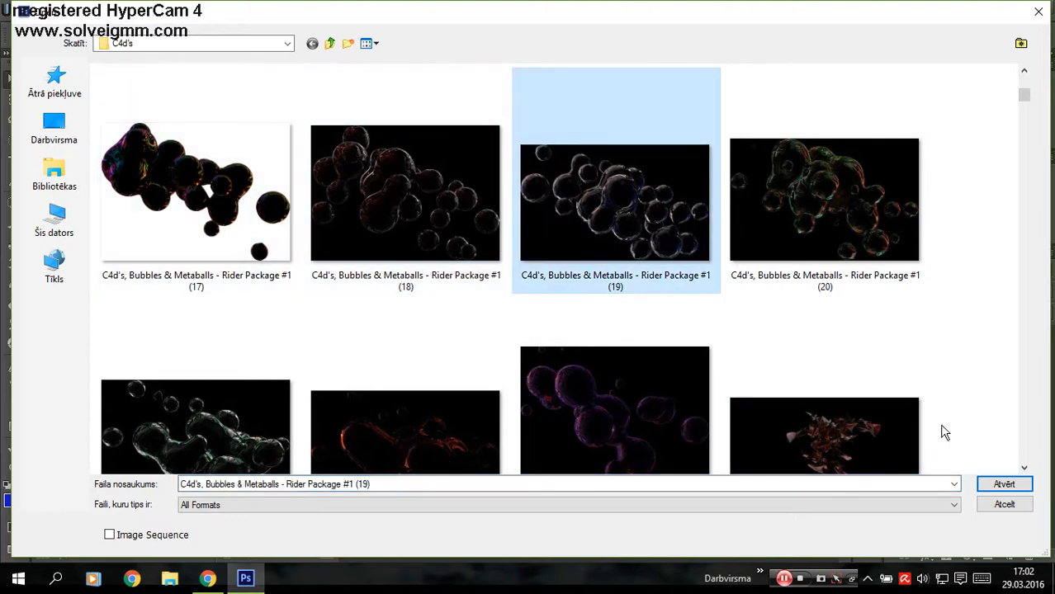
pyautogui.click(1000, 486)
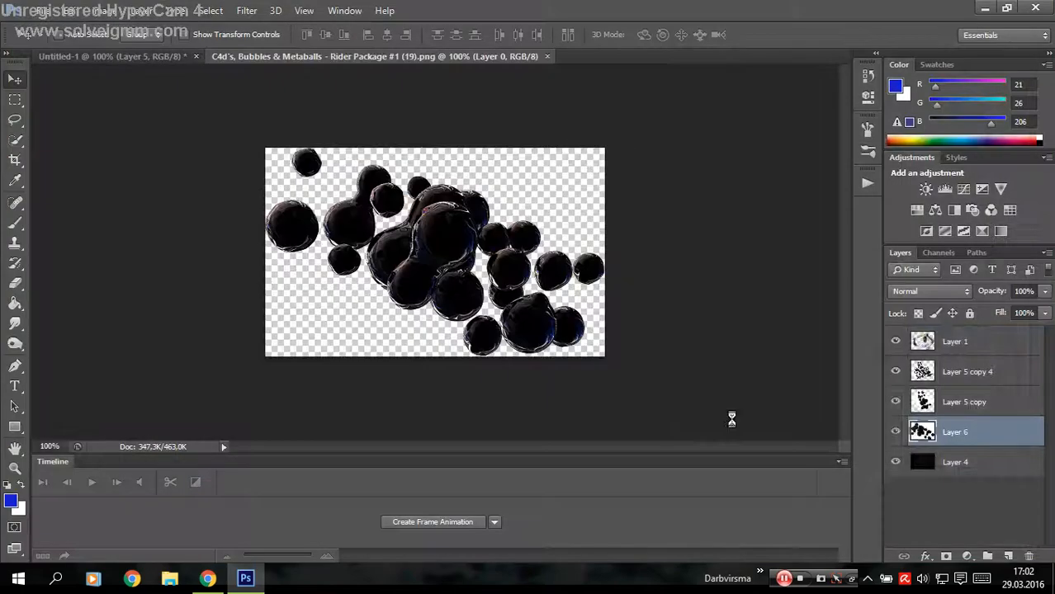
# Paint a new layer blue over the black bubbles and clip it to the bubble layer.
pyautogui.click(1008, 558)
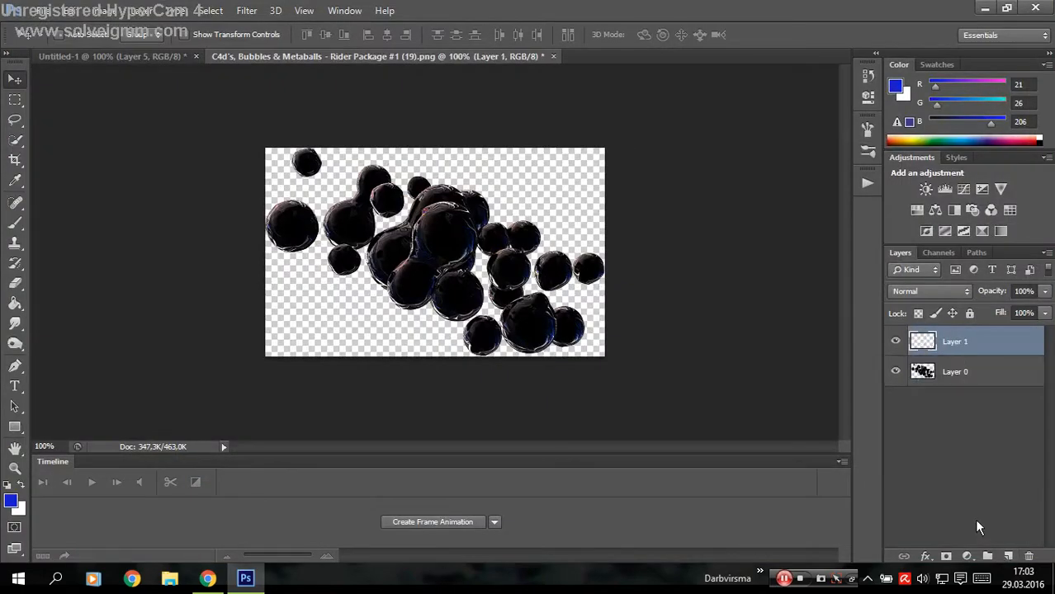
pyautogui.click(17, 221)
pyautogui.moveTo(330, 190)
pyautogui.mouseDown()
pyautogui.moveTo(463, 240)
pyautogui.moveTo(512, 322)
pyautogui.mouseUp()
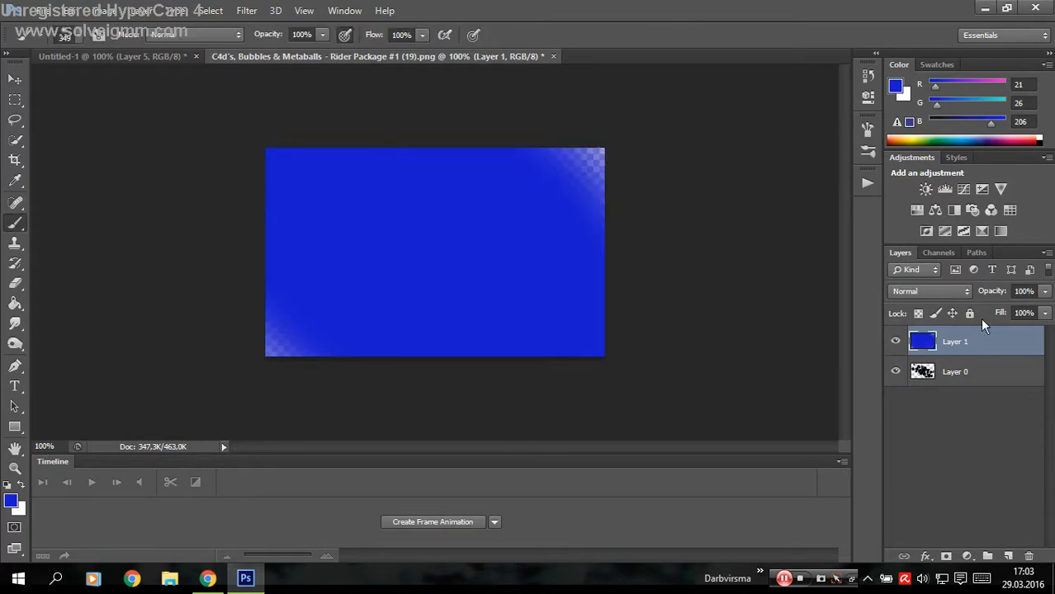
pyautogui.rightClick(989, 342)
pyautogui.click(796, 269)
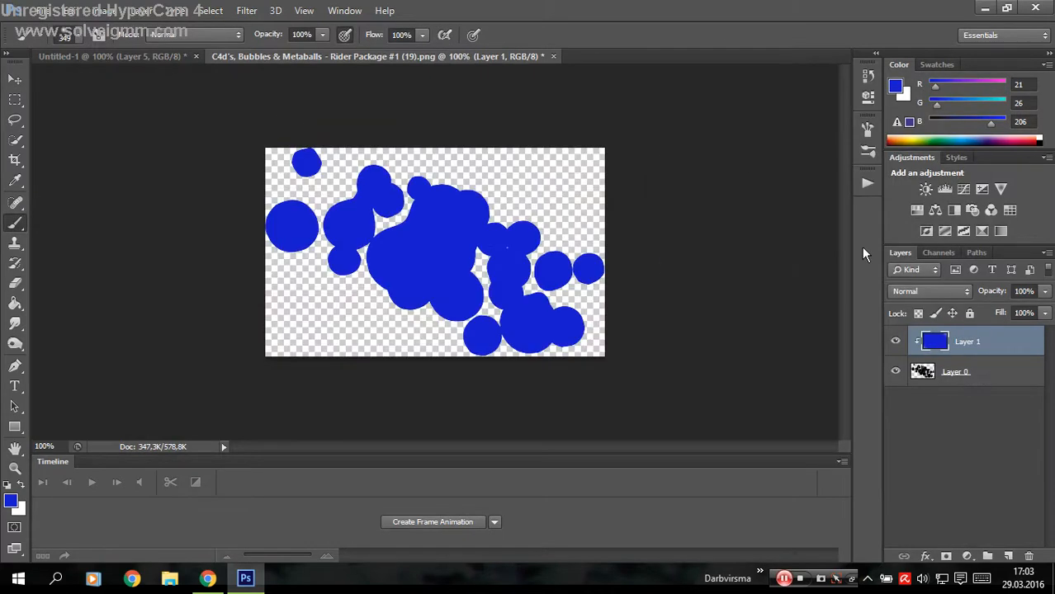
# Set the clipped blue layer's blend mode to Hue and flatten the bubble image.
pyautogui.click(918, 289)
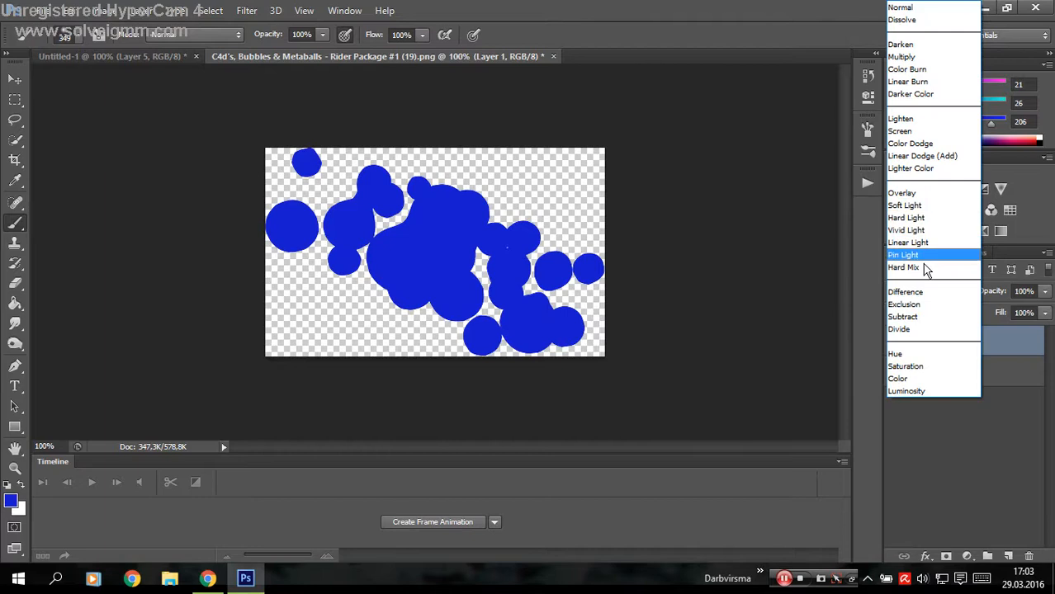
pyautogui.click(916, 355)
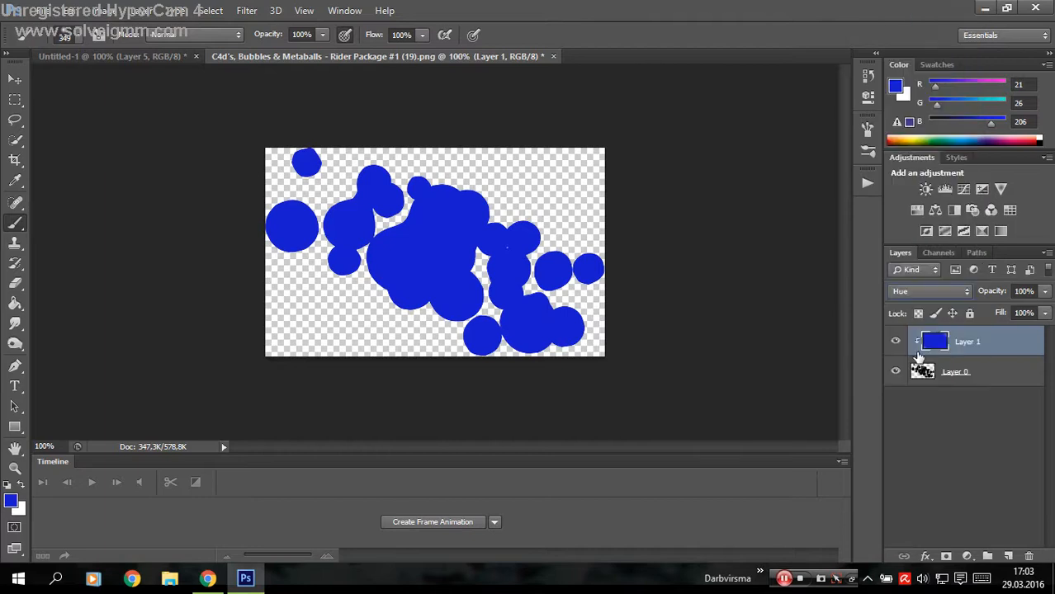
pyautogui.rightClick(1023, 357)
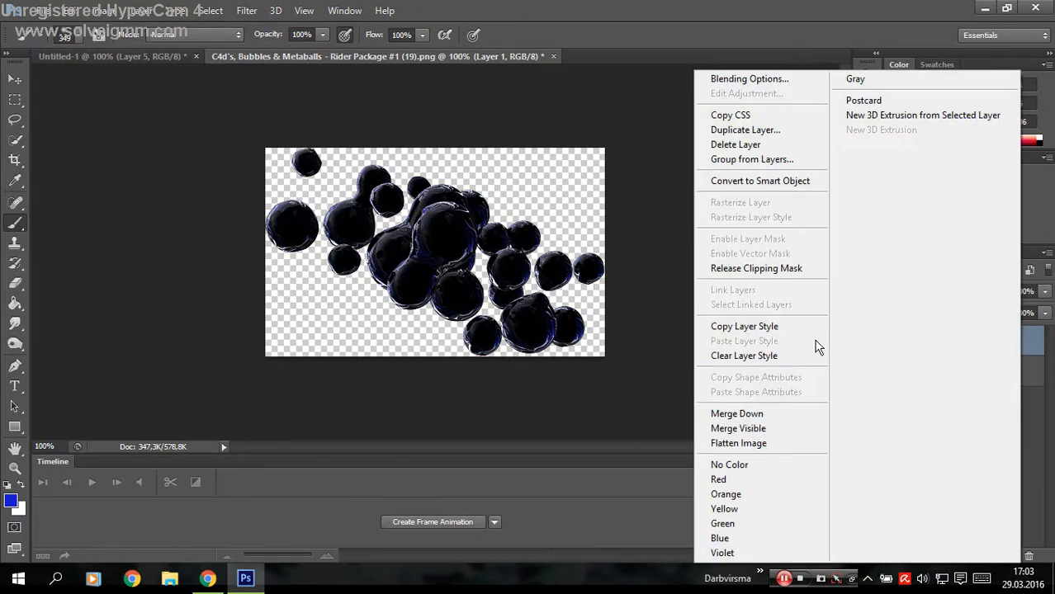
pyautogui.click(763, 445)
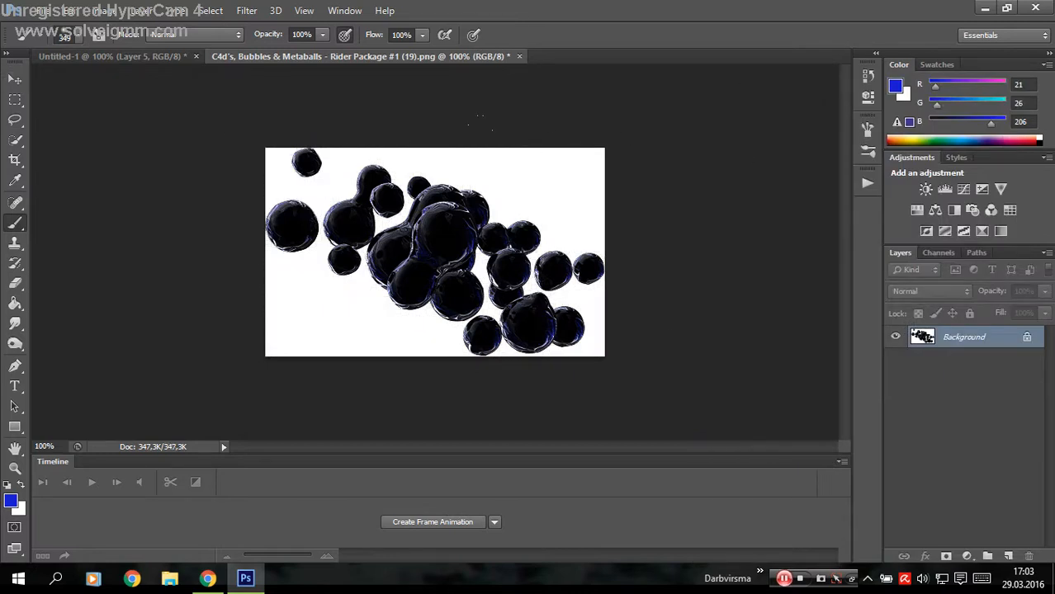
# Try to move the locked, flattened bubble background into the signature document.
pyautogui.click(15, 80)
pyautogui.moveTo(306, 205); pyautogui.dragTo(289, 95)
pyautogui.click(522, 229)
# Select the entire flattened bubble image and transfer it into the Untitled-1 signature document.
pyautogui.click(15, 99)
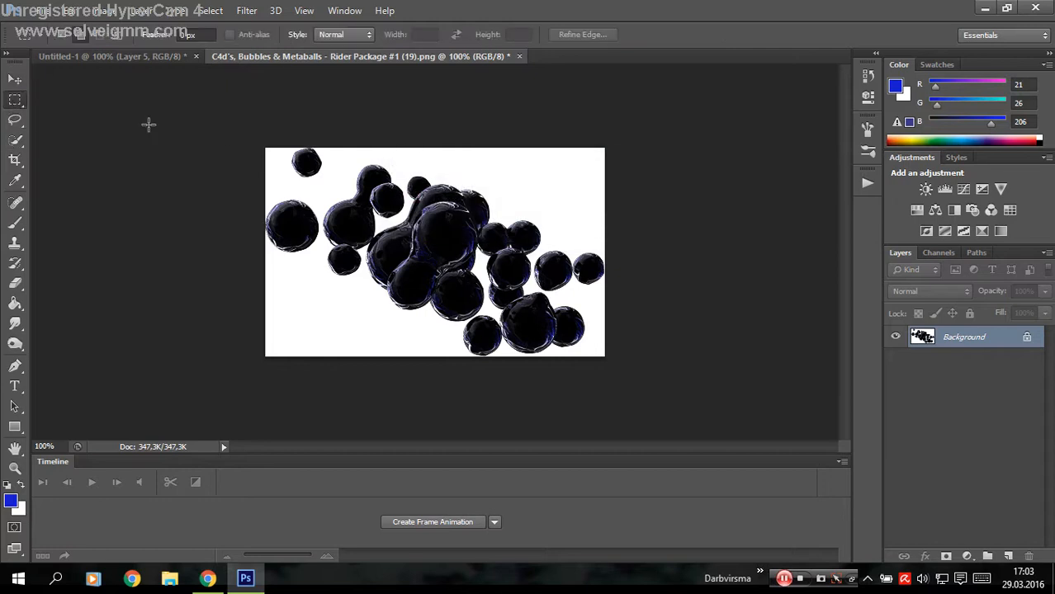
pyautogui.moveTo(149, 122); pyautogui.dragTo(648, 357)
pyautogui.click(15, 80)
pyautogui.moveTo(265, 172); pyautogui.dragTo(400, 206)
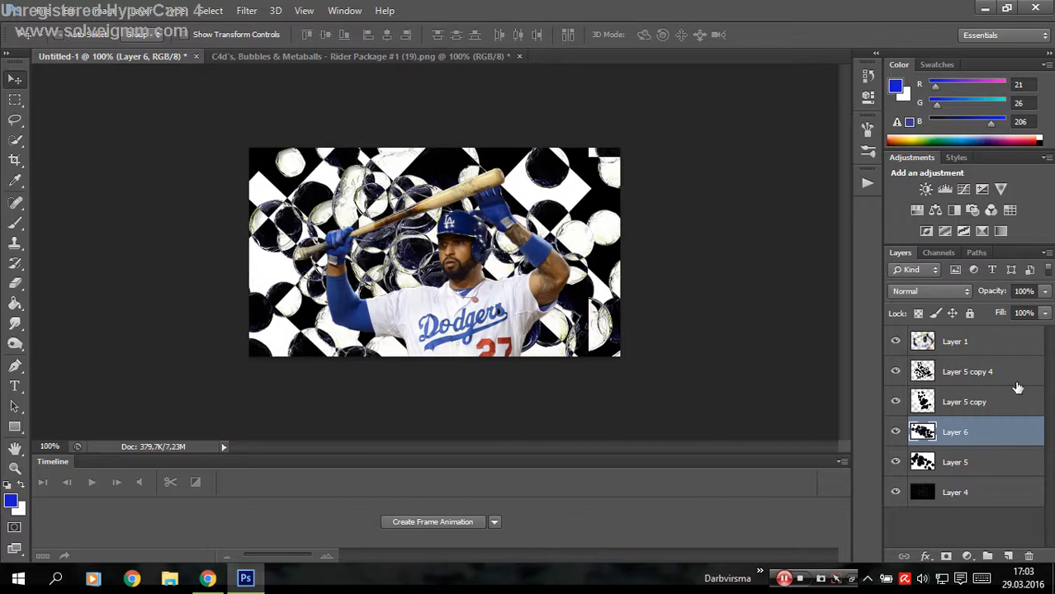
# Place Layer 6 directly below the player layer, set its blend mode to Multiply and reposition it toward the canvas's lower area.
pyautogui.moveTo(1038, 432); pyautogui.dragTo(1023, 368)
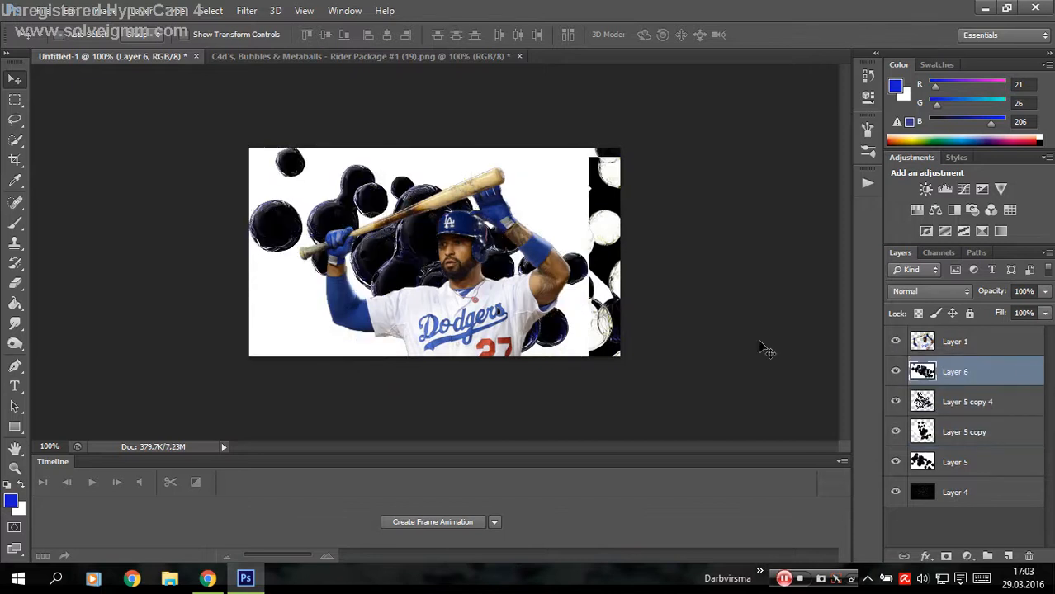
pyautogui.moveTo(761, 349); pyautogui.dragTo(723, 388)
pyautogui.click(923, 299)
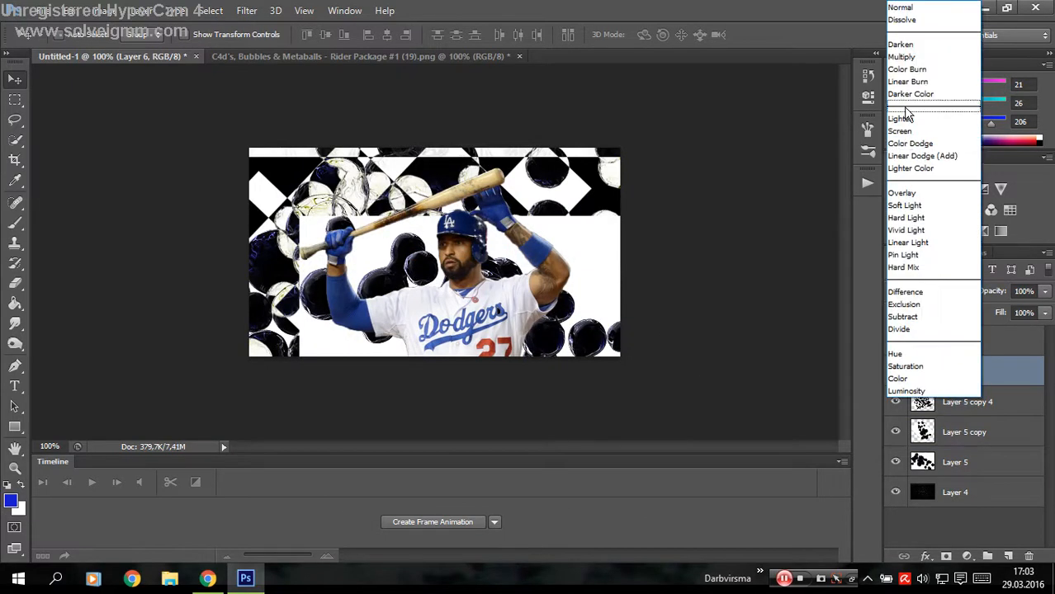
pyautogui.click(909, 54)
pyautogui.moveTo(702, 240); pyautogui.dragTo(667, 292)
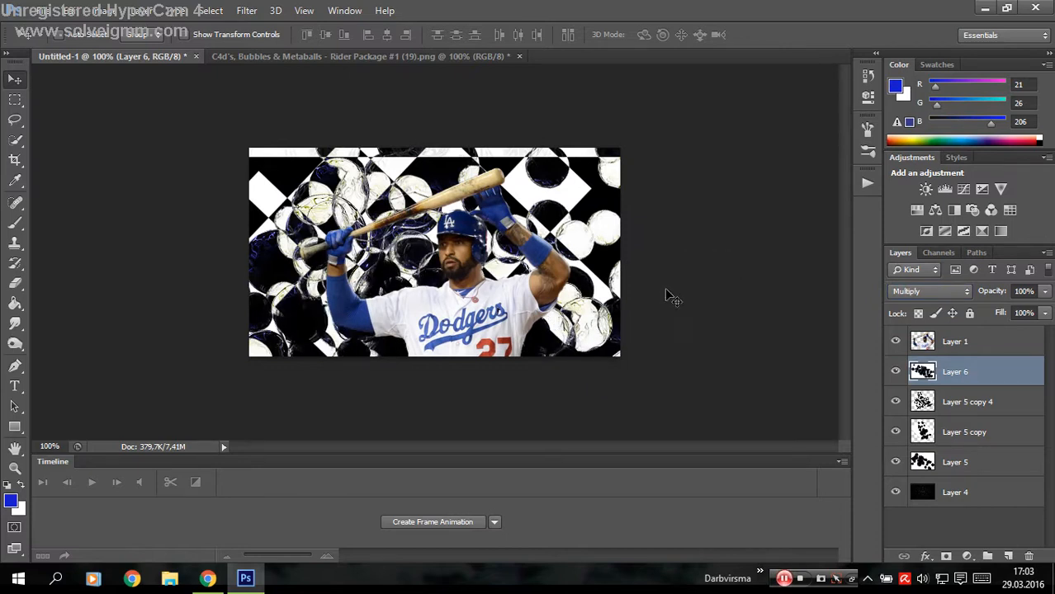
# Duplicate Layer 6, rotate the copy clockwise and reposition it toward the canvas's lower-right area.
pyautogui.hotkey('ctrl', 'j')
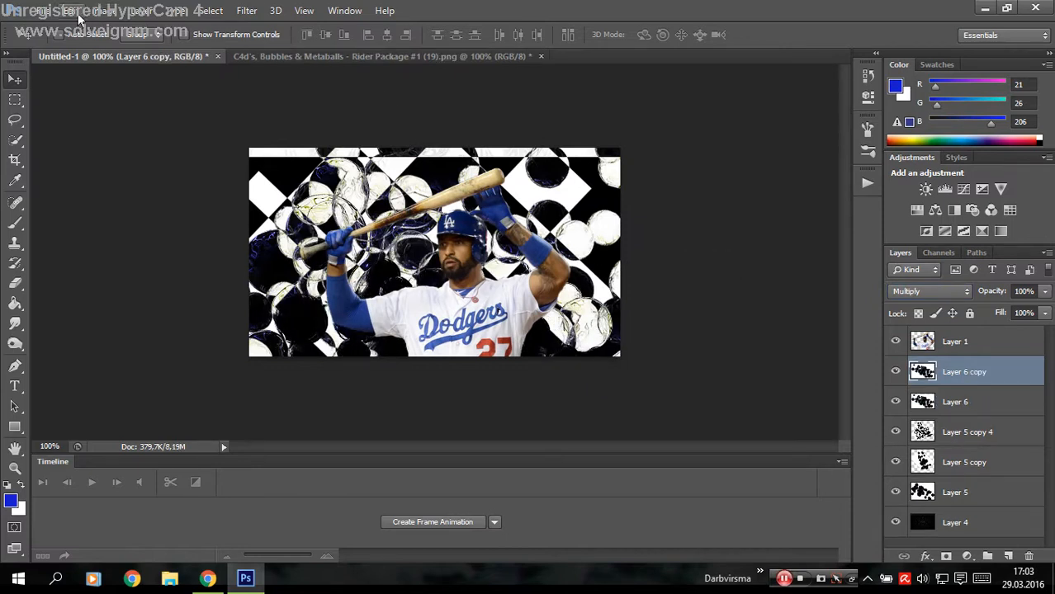
pyautogui.click(76, 13)
pyautogui.moveTo(253, 299)
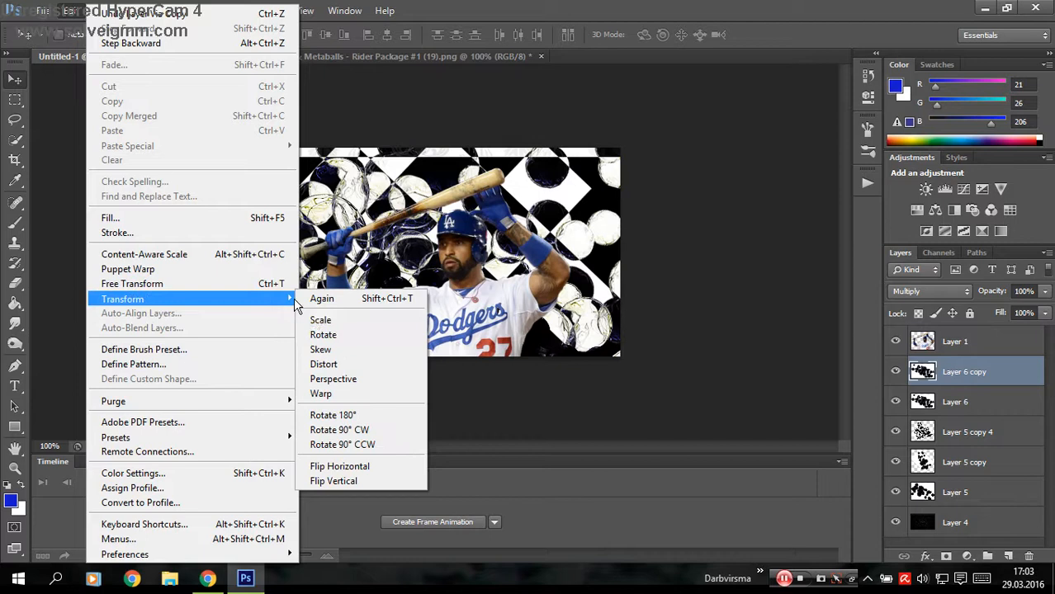
pyautogui.click(337, 337)
pyautogui.moveTo(629, 254); pyautogui.dragTo(623, 348)
pyautogui.moveTo(516, 358); pyautogui.dragTo(628, 397)
pyautogui.click(779, 34)
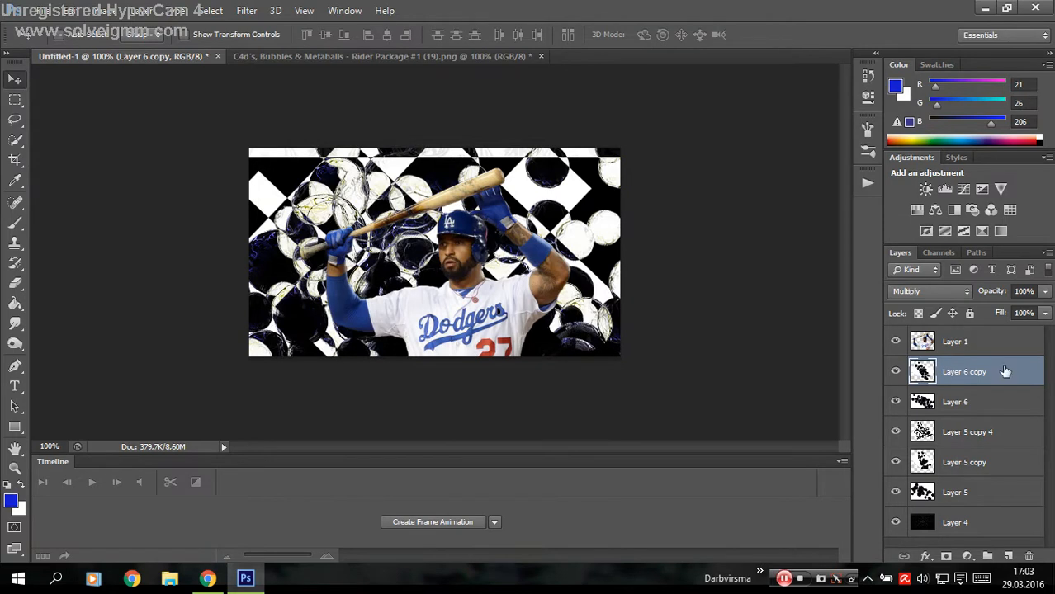
# Place two duplicates of the rotated bubble layer above the player layer and position them over the lower edge of the player and canvas.
pyautogui.moveTo(1005, 372); pyautogui.dragTo(1012, 343)
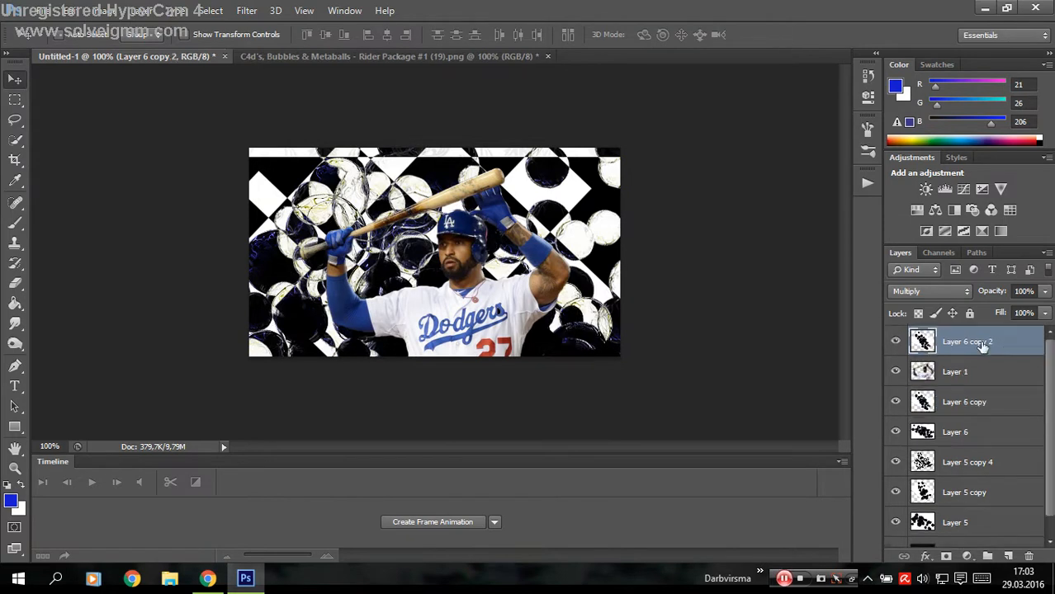
pyautogui.moveTo(707, 393); pyautogui.dragTo(498, 383)
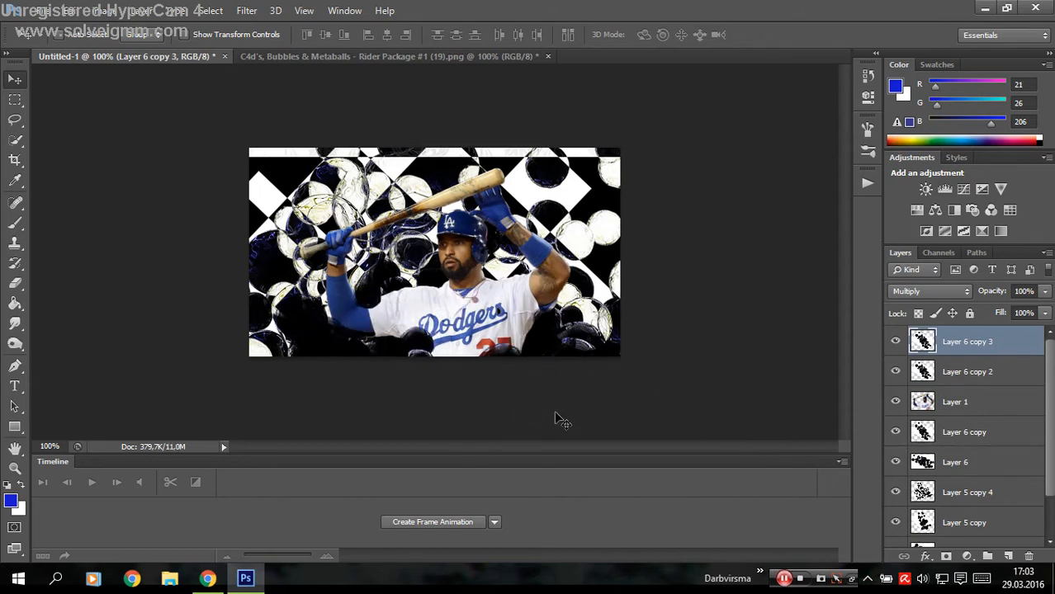
pyautogui.moveTo(555, 414); pyautogui.dragTo(551, 439)
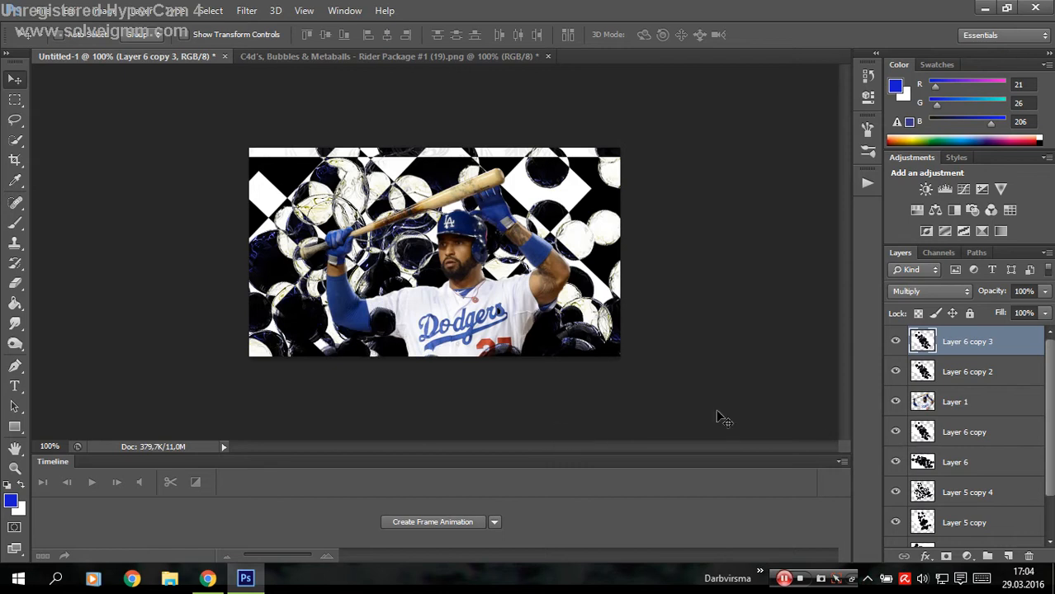
pyautogui.click(780, 582)
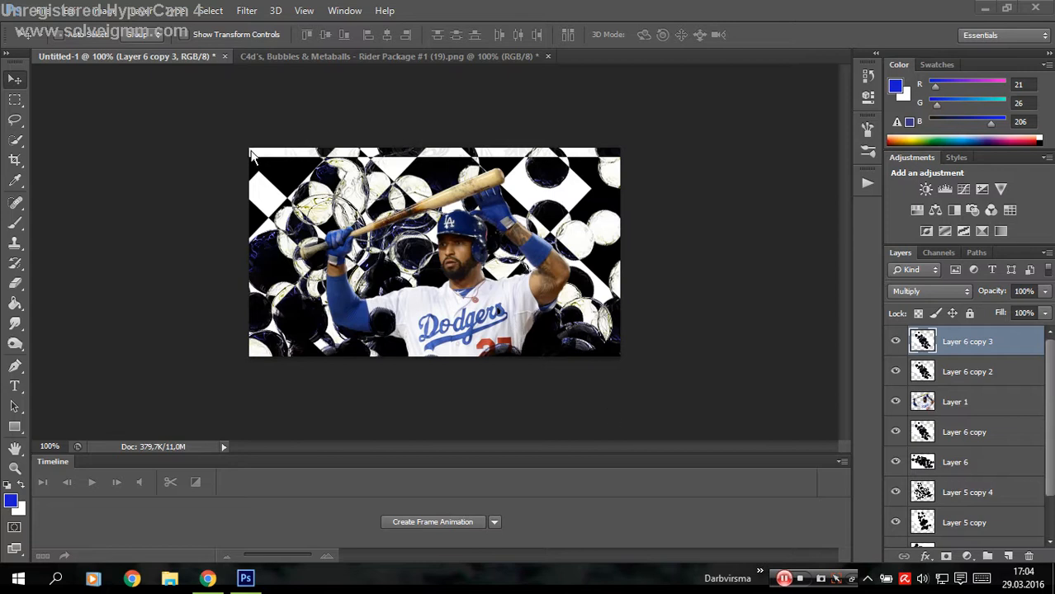
# Browse the render images in the C4d's folder for another effect to add to the signature.
pyautogui.click(51, 13)
pyautogui.click(83, 40)
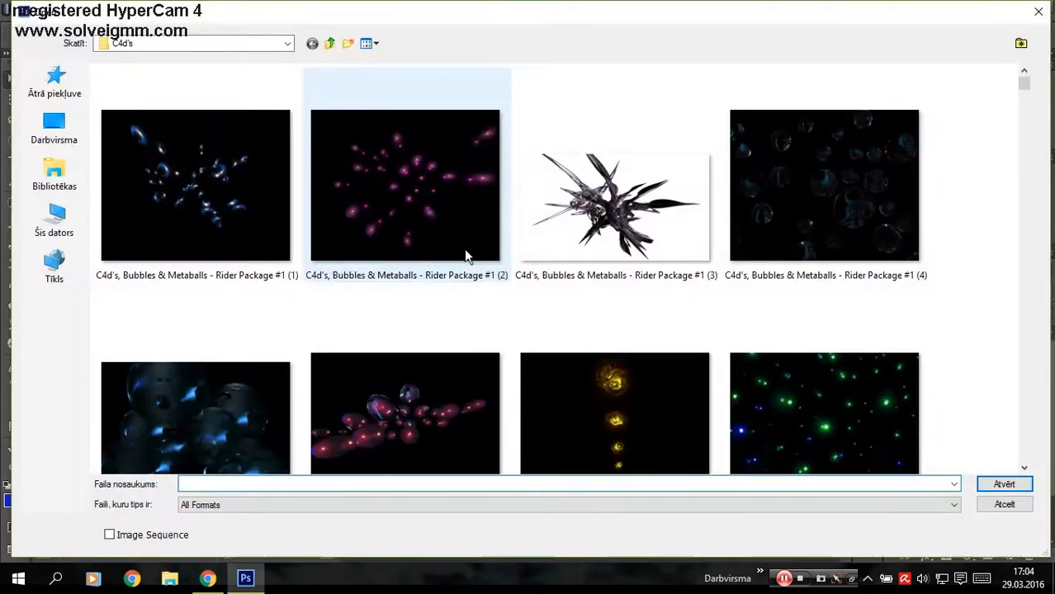
pyautogui.scroll(-10, 881, 431)
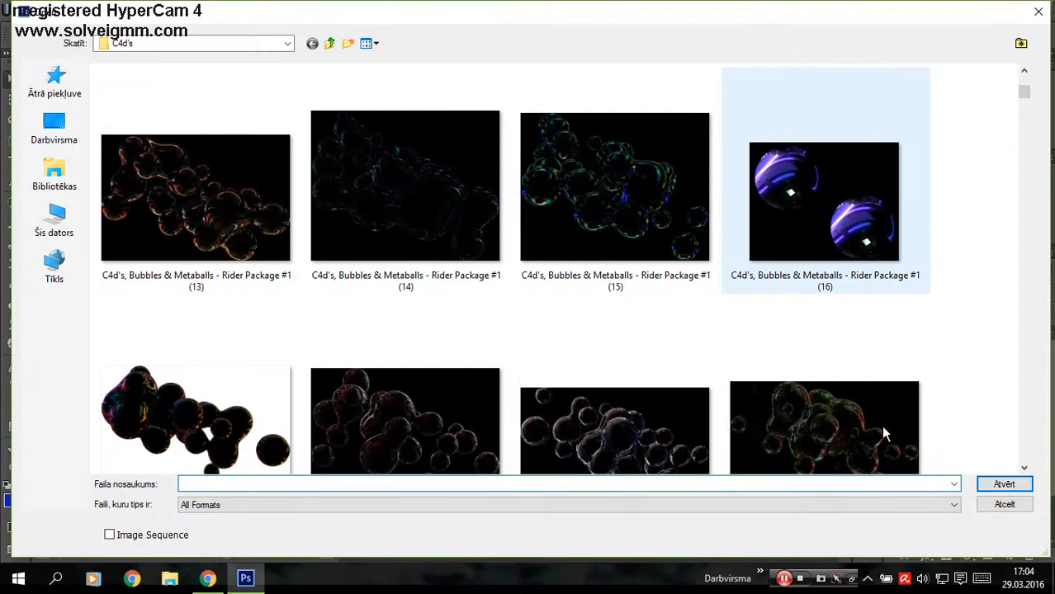
pyautogui.scroll(-14, 882, 432)
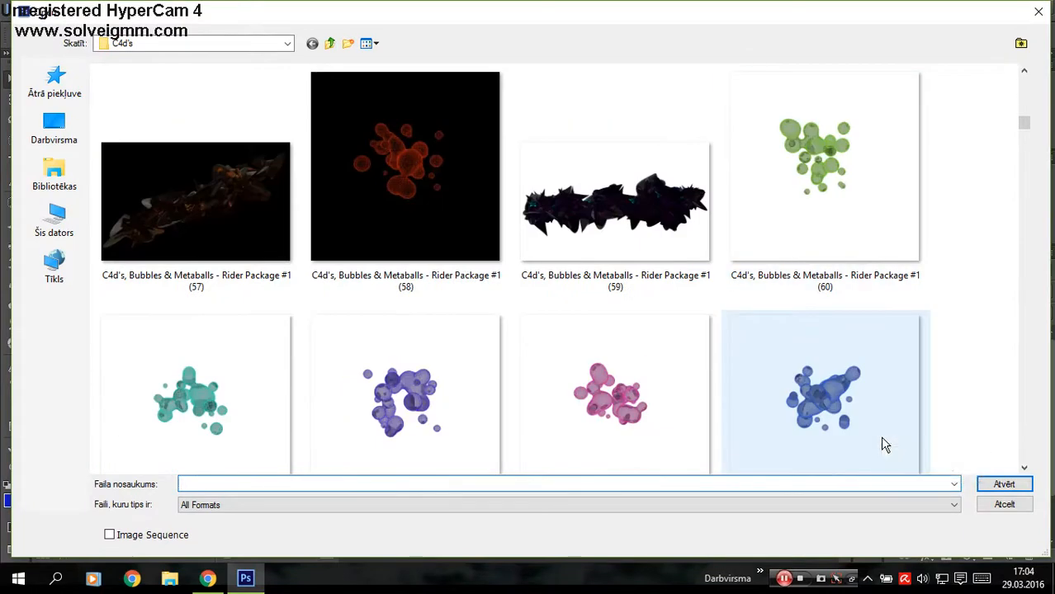
pyautogui.scroll(-1, 882, 444)
pyautogui.scroll(-16, 882, 444)
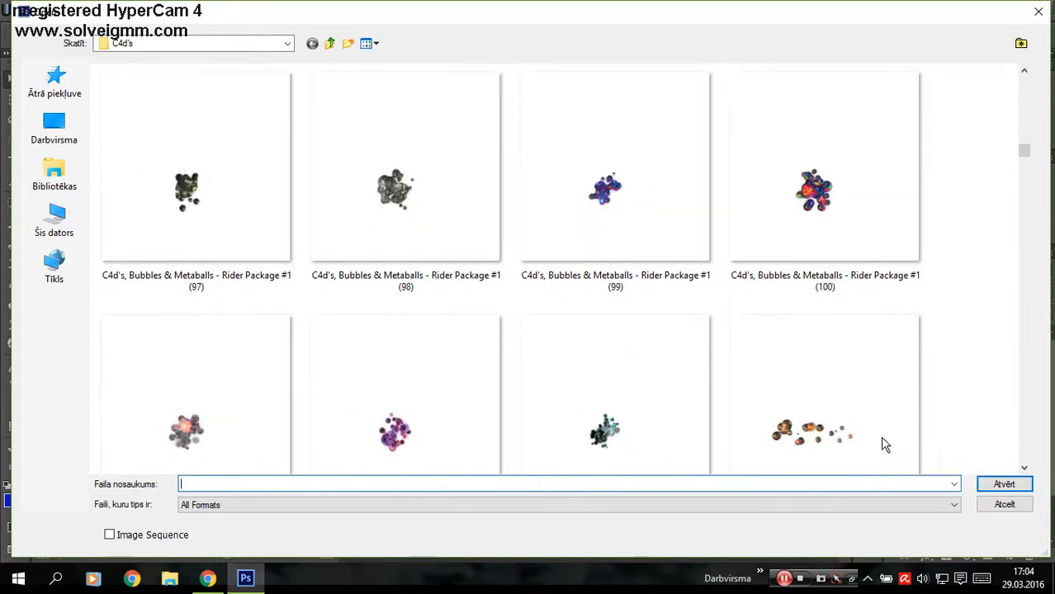
pyautogui.scroll(-9, 880, 436)
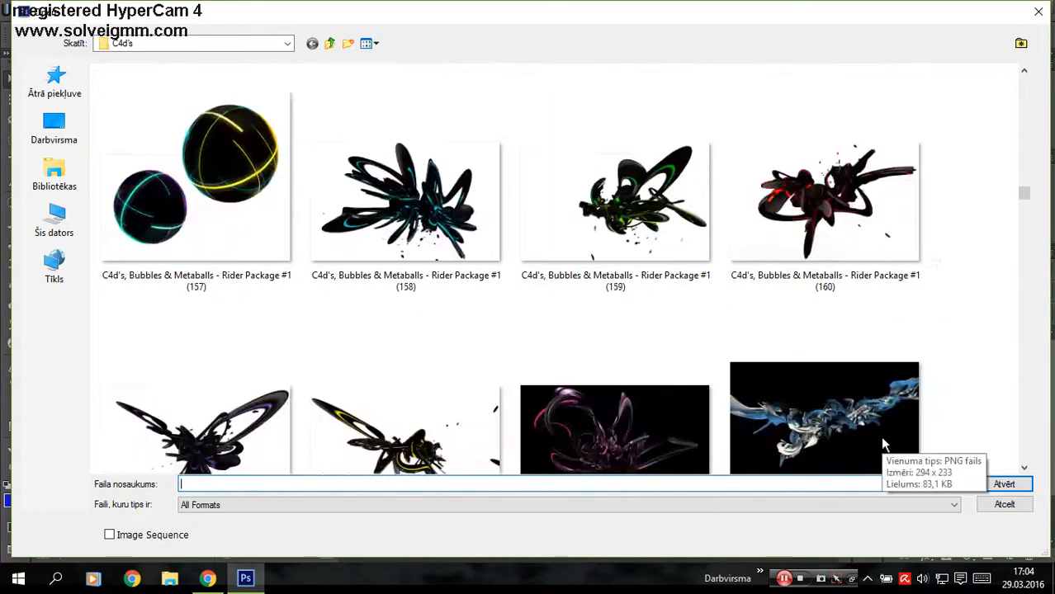
pyautogui.click(995, 505)
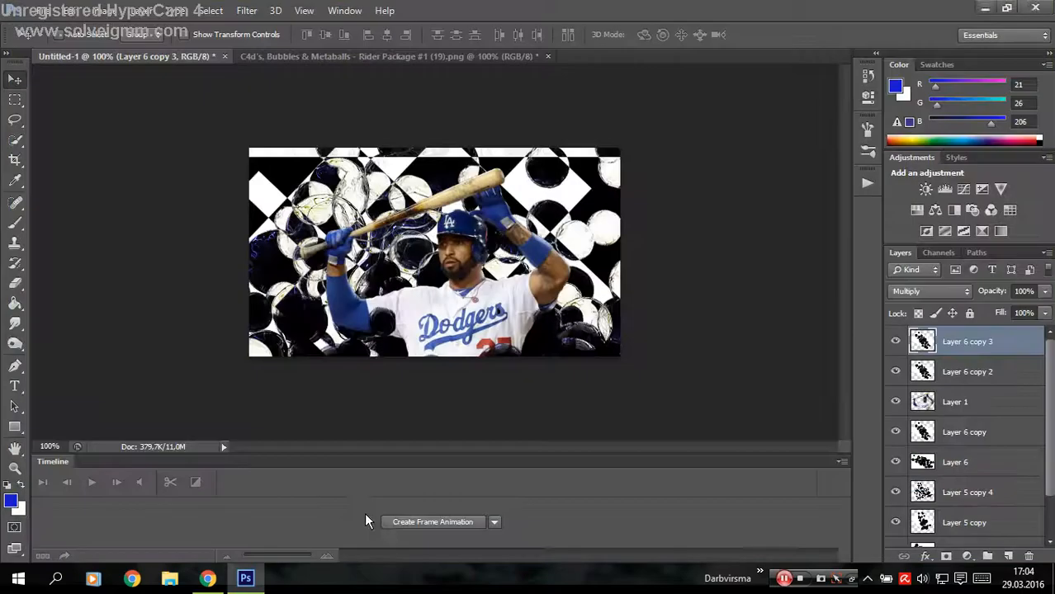
# Switch to Chrome, open Google Images and search for "C4D sparkle".
pyautogui.click(218, 581)
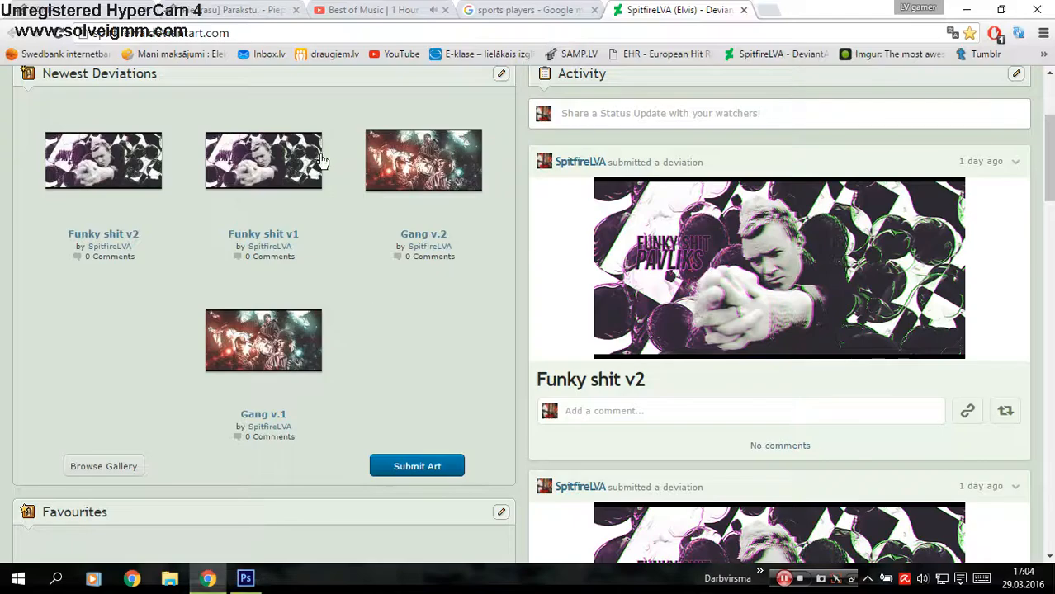
pyautogui.click(1044, 55)
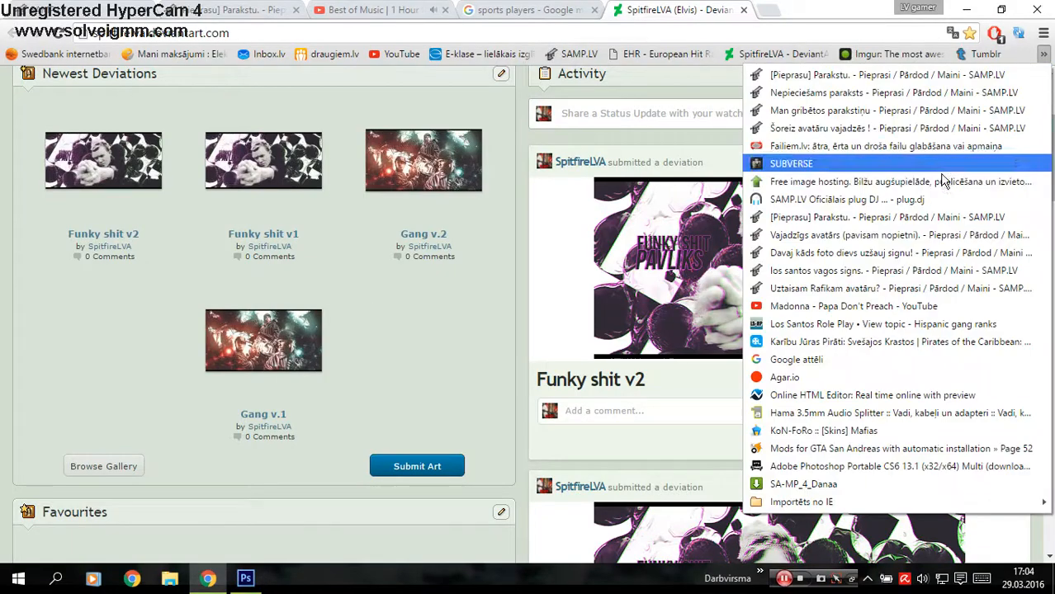
pyautogui.click(792, 360)
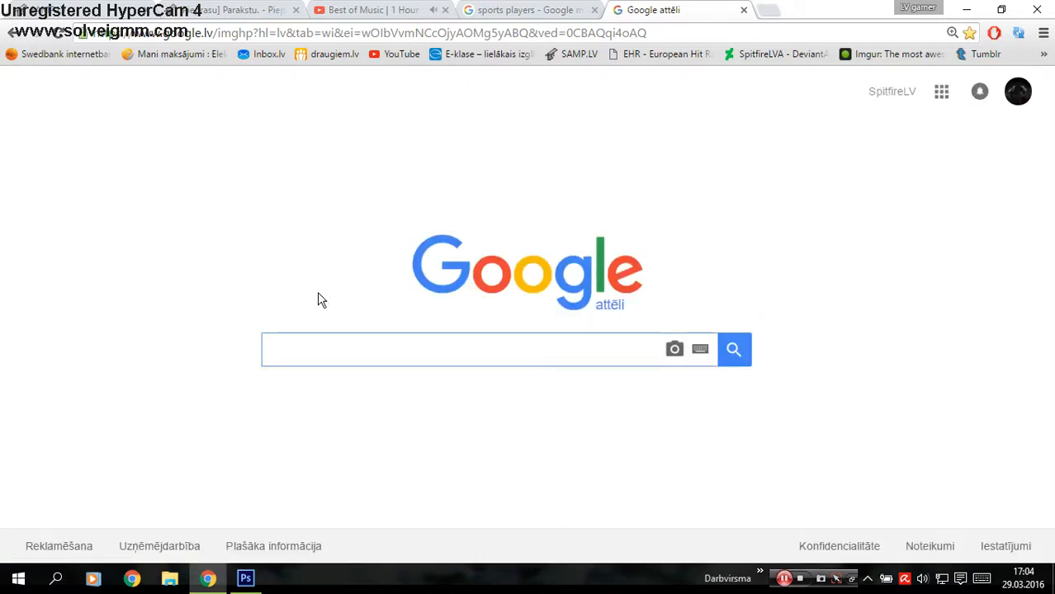
pyautogui.write('C4D sparkle')
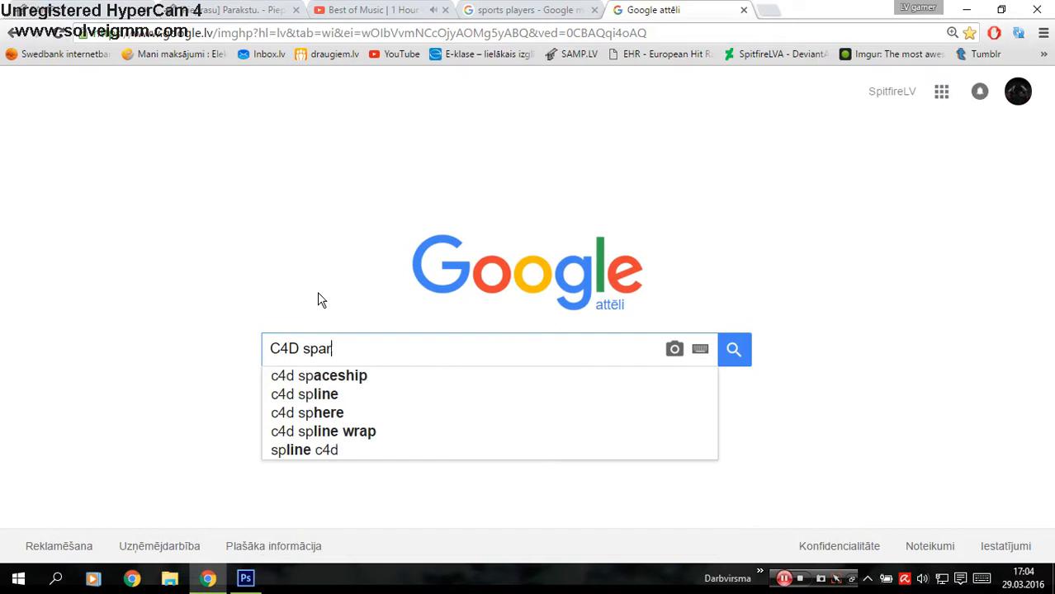
pyautogui.press('Return')
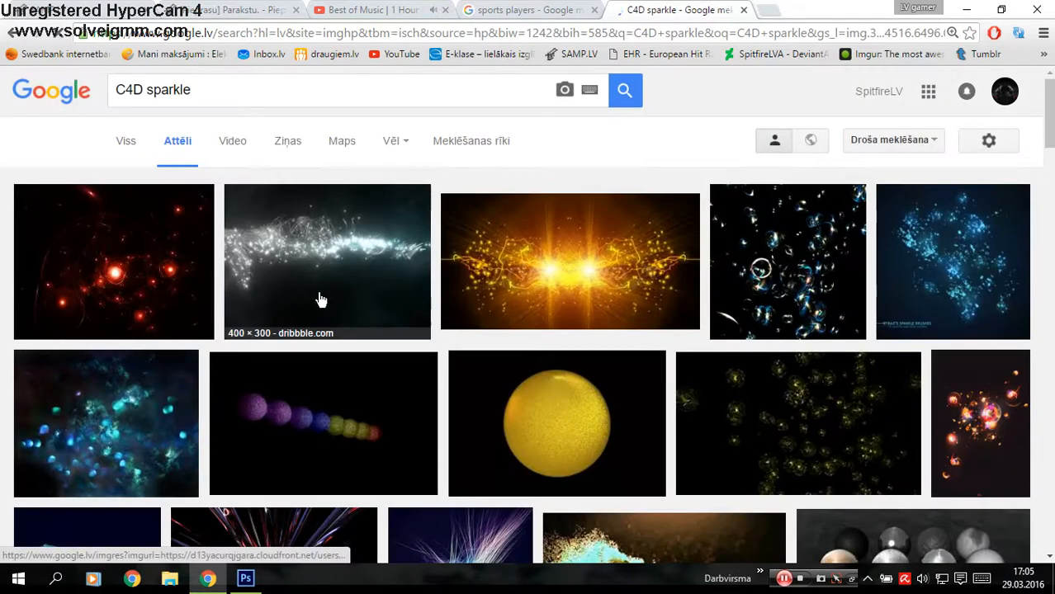
# Preview red and blue sparkle images among the search results and examine further results for a suitable light effect.
pyautogui.click(162, 261)
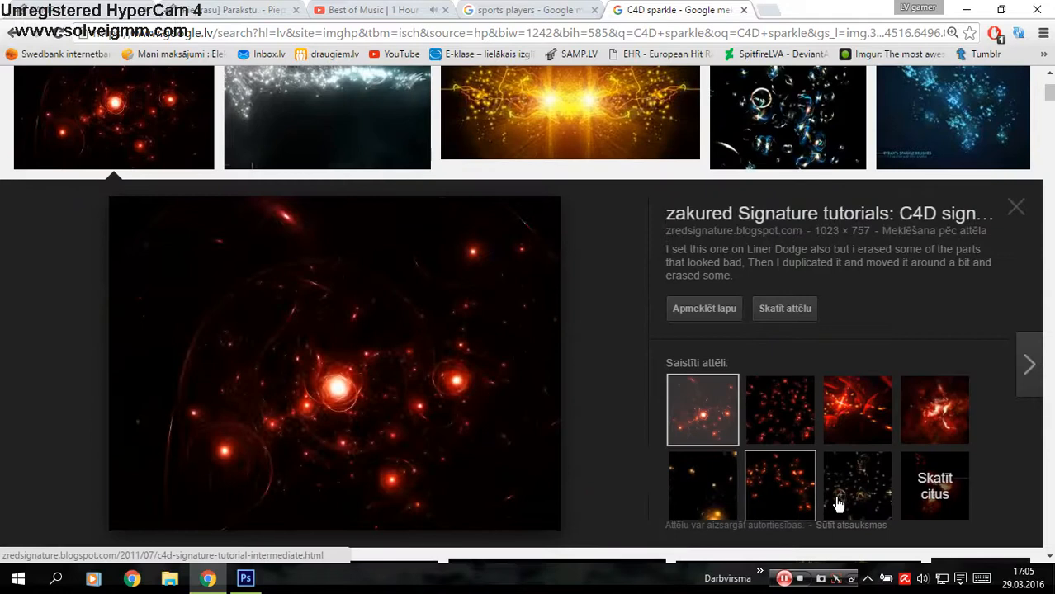
pyautogui.click(838, 503)
pyautogui.click(778, 407)
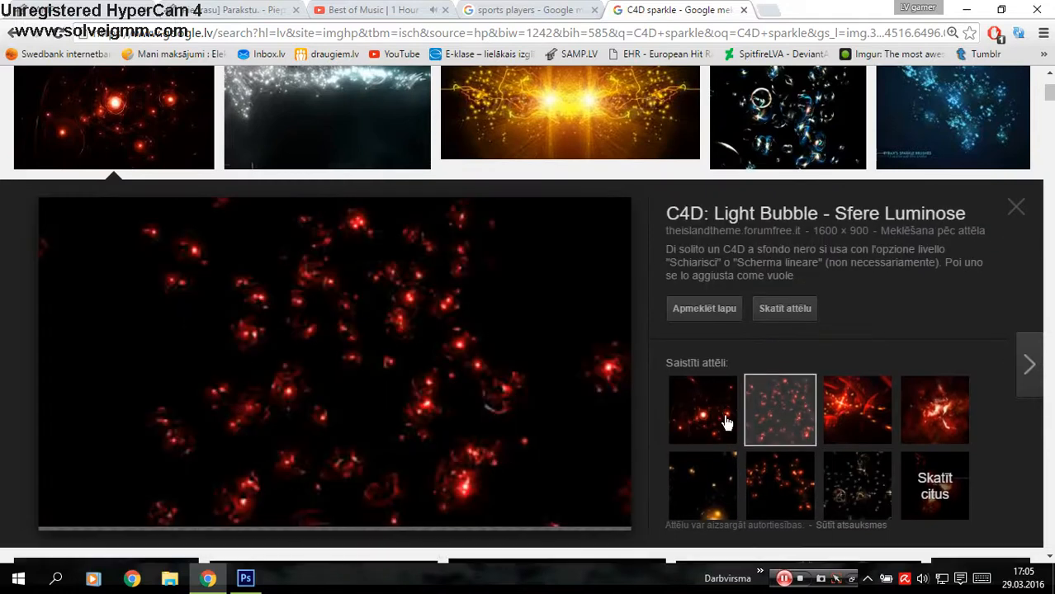
pyautogui.scroll(-6, 439, 397)
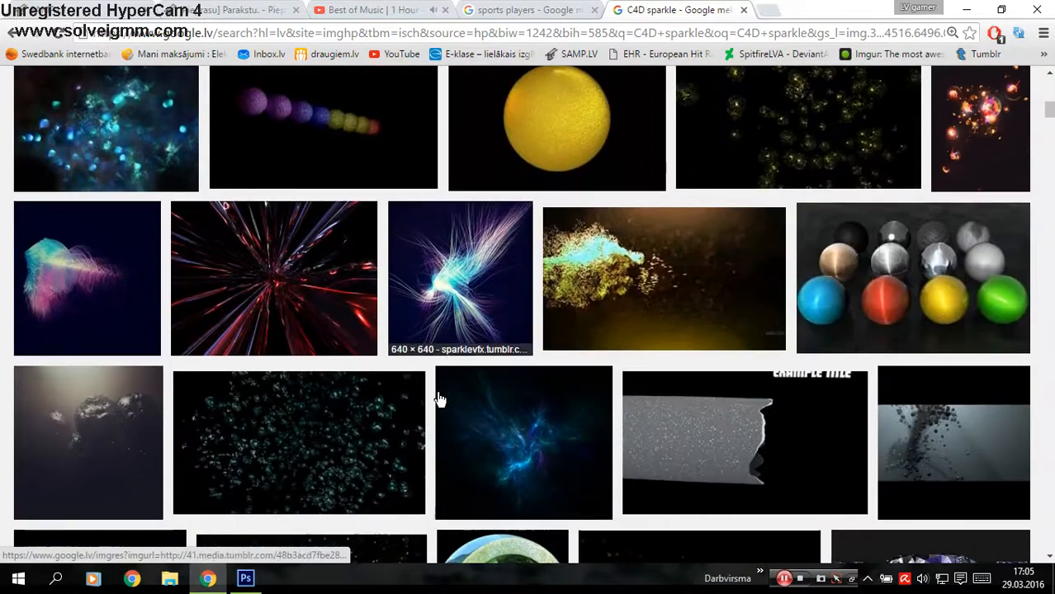
pyautogui.scroll(-5, 440, 400)
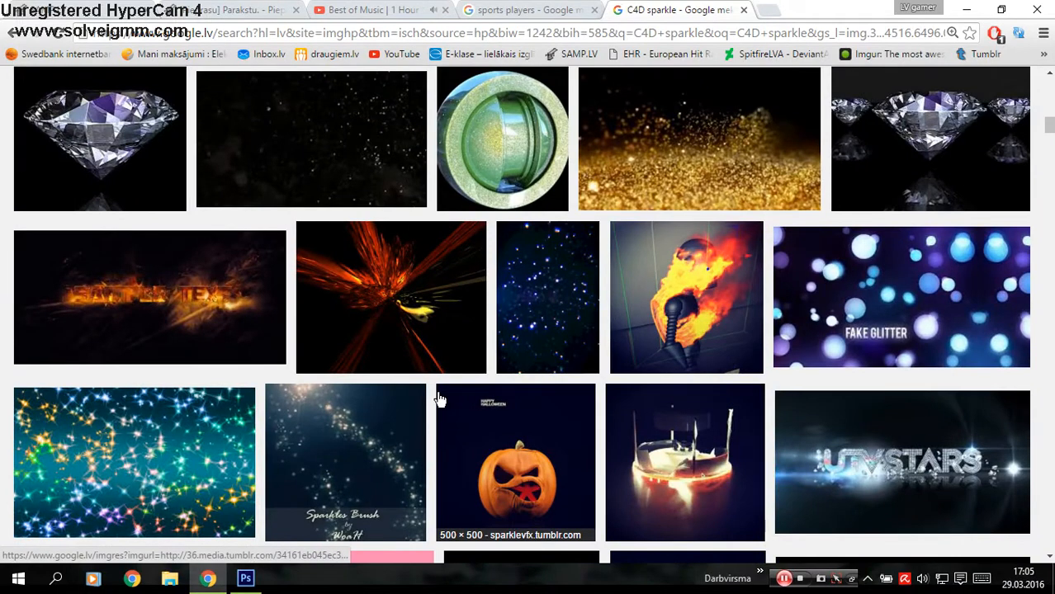
pyautogui.click(532, 322)
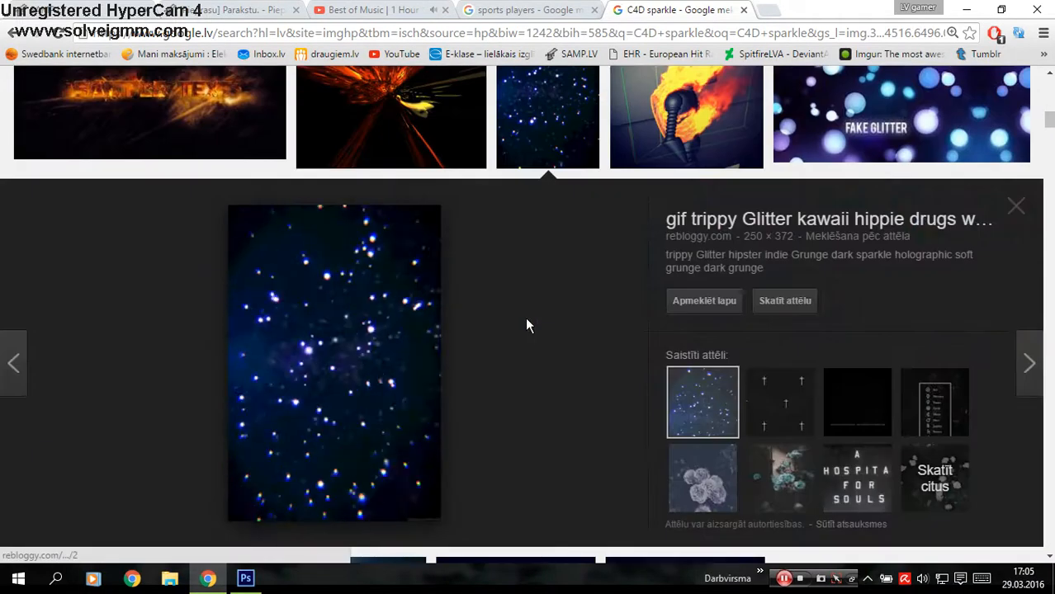
pyautogui.scroll(-6, 638, 376)
pyautogui.scroll(-6, 636, 384)
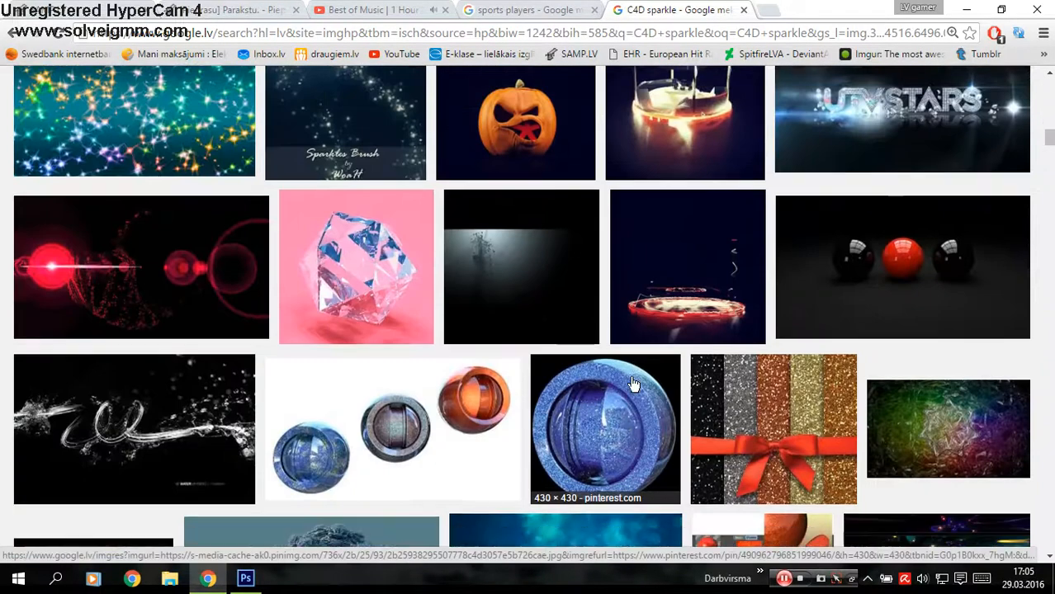
pyautogui.scroll(-6, 628, 388)
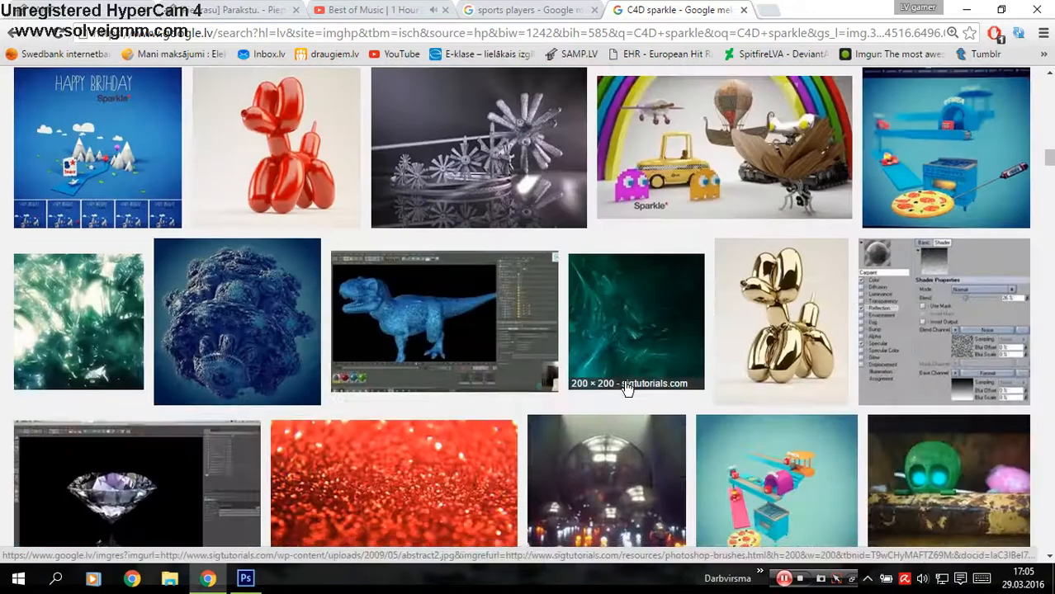
# Browse the C4D sparkle image results, open the 2400 × 2400 picture of bubbles on black, and copy it.
pyautogui.scroll(-5, 625, 388)
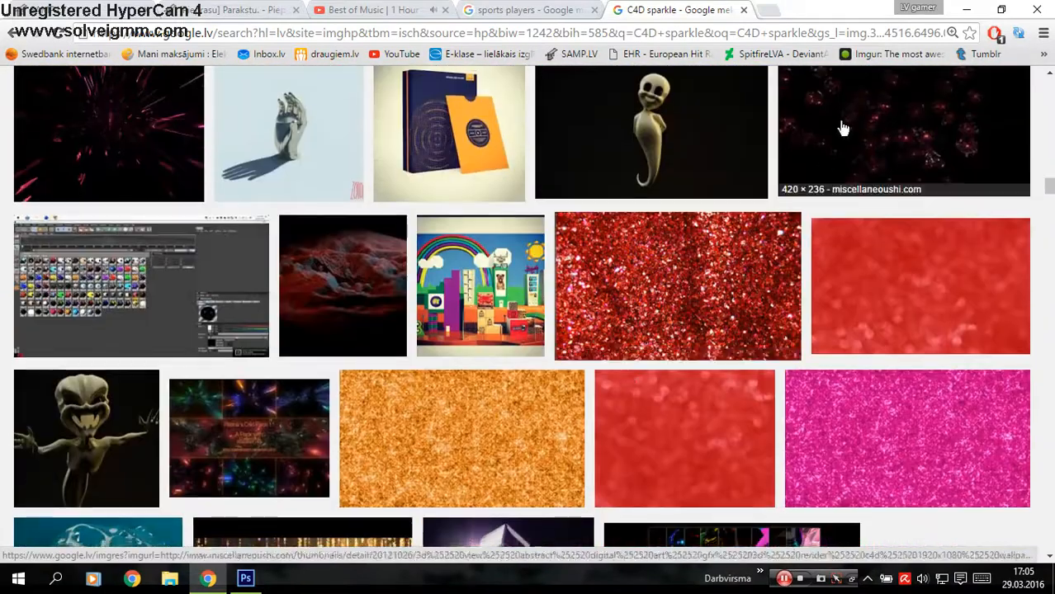
pyautogui.click(842, 128)
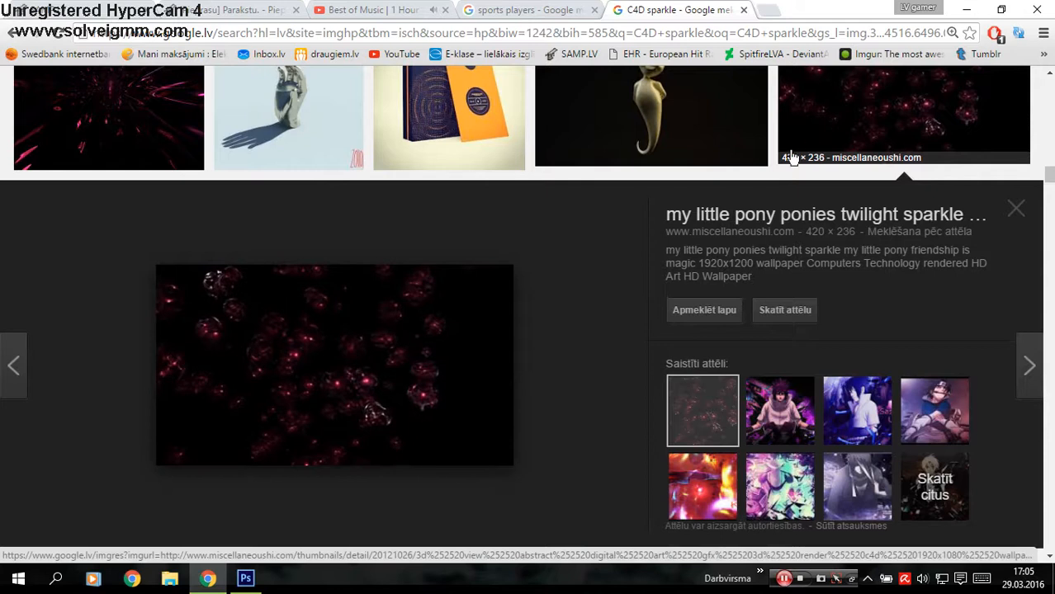
pyautogui.click(1051, 92)
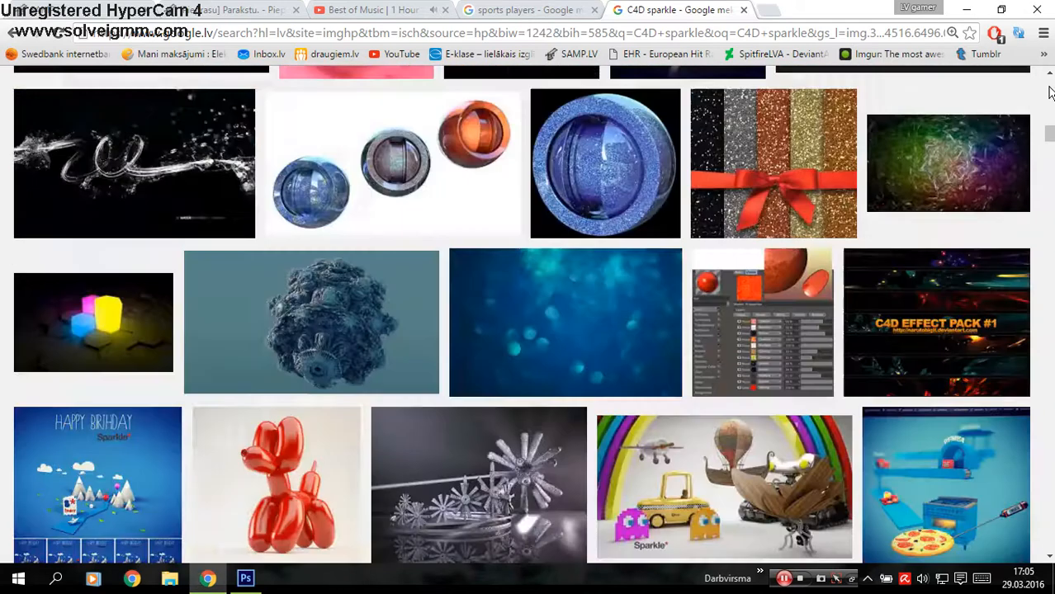
pyautogui.click(1051, 92)
pyautogui.click(806, 244)
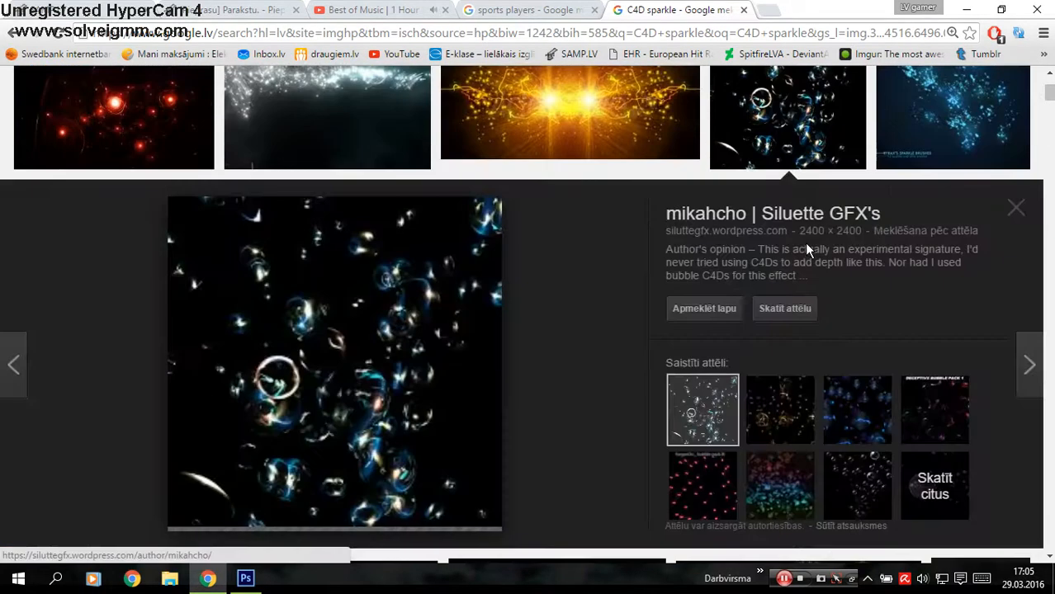
pyautogui.rightClick(400, 350)
pyautogui.click(447, 238)
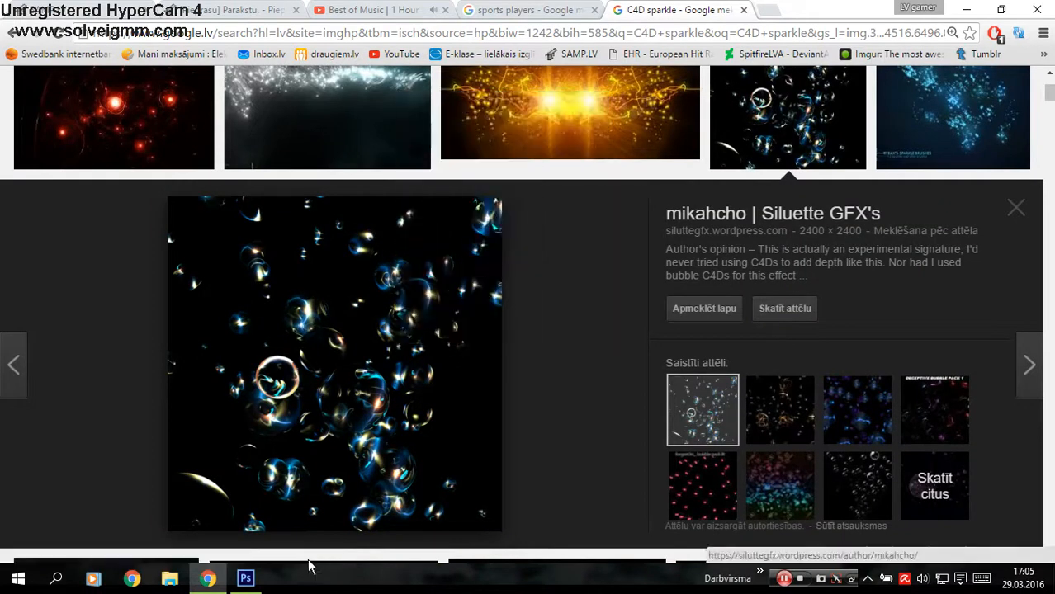
# Switch to Photoshop, paste the bubble image as a new layer above Layer 6 copy 3, and reposition it.
pyautogui.click(245, 580)
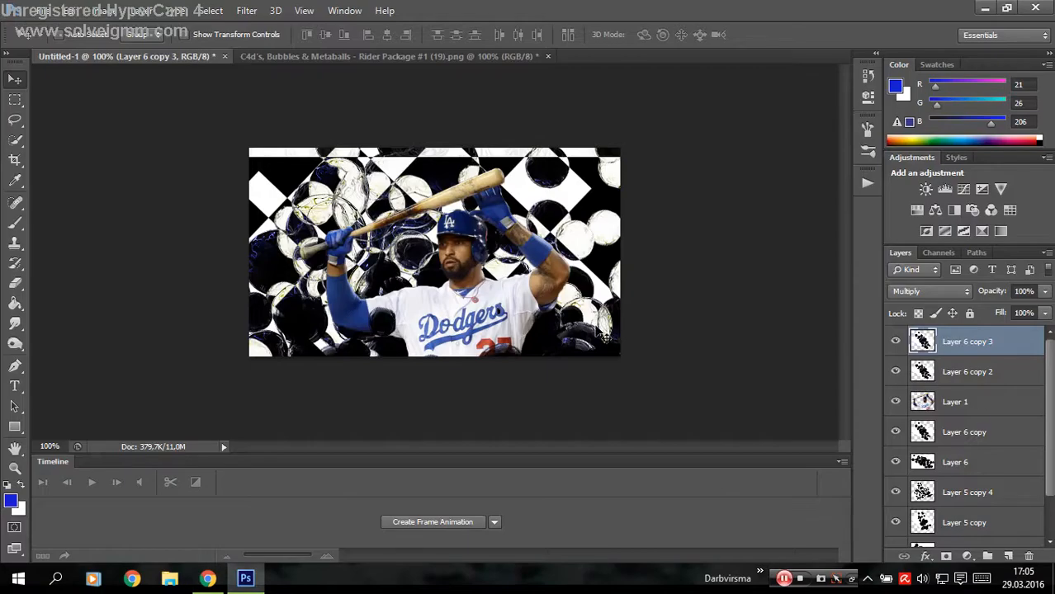
pyautogui.hotkey('ctrl', 'v')
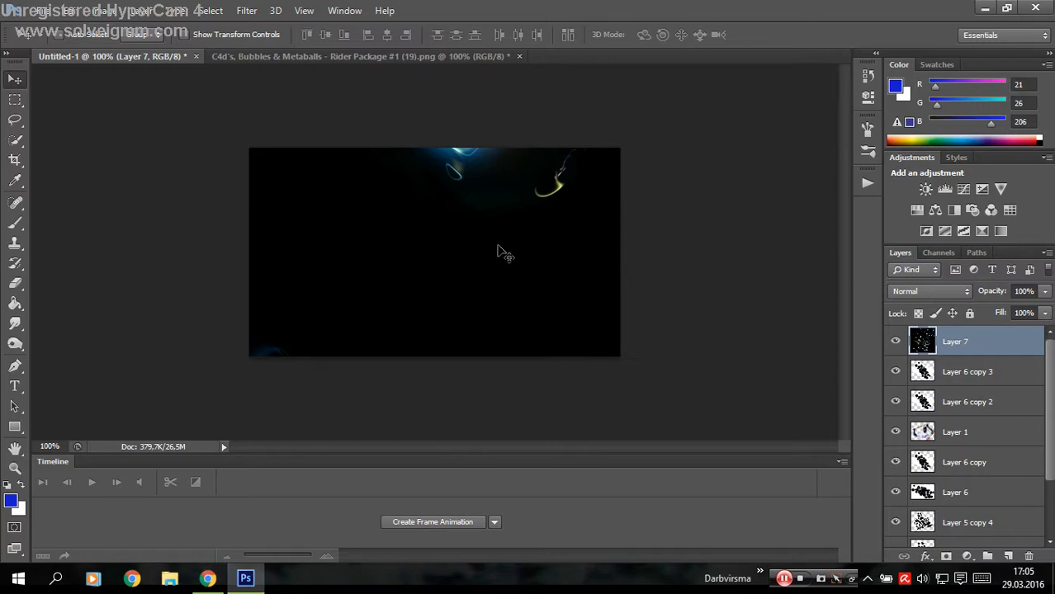
pyautogui.moveTo(505, 254)
pyautogui.mouseDown()
pyautogui.moveTo(562, 368)
pyautogui.moveTo(490, 271)
pyautogui.moveTo(351, 219)
pyautogui.mouseUp()
pyautogui.hotkey('ctrl', 'z')
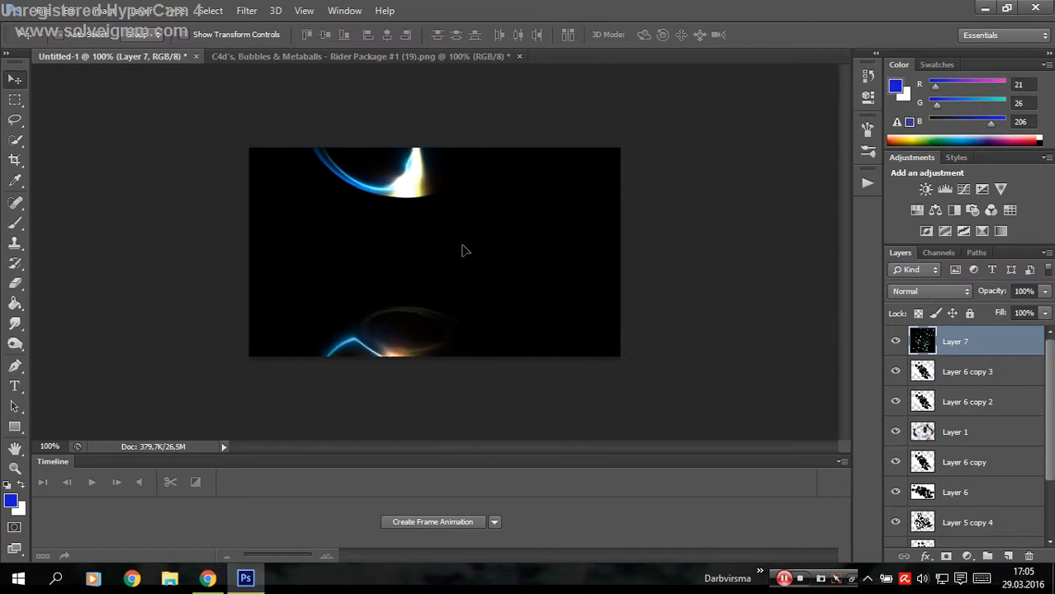
# Scale down the pasted bubble layer and position it so its bubbles spread across the whole canvas, applying the transform.
pyautogui.click(69, 11)
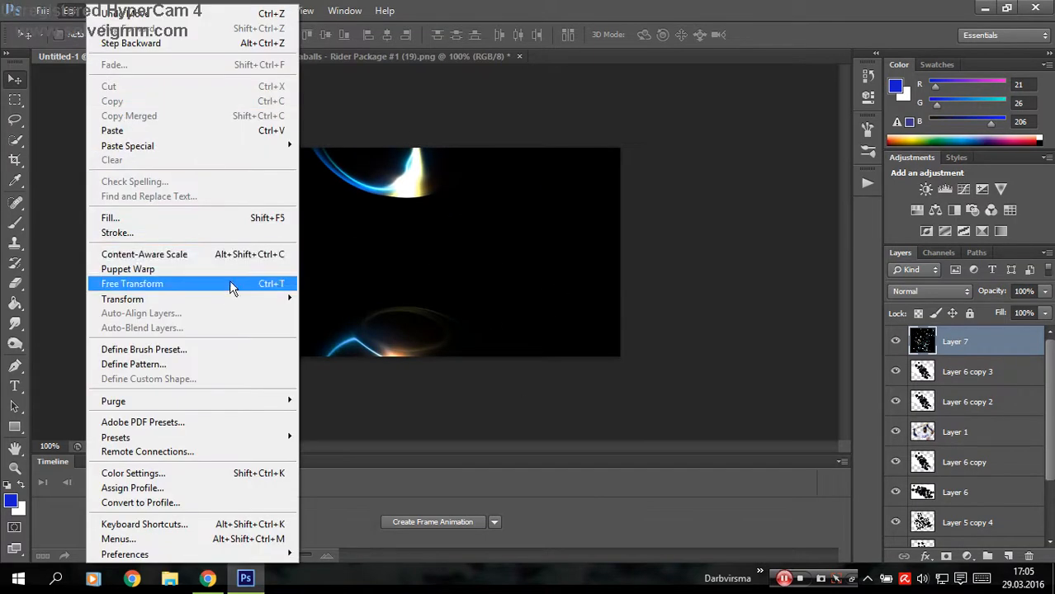
pyautogui.moveTo(239, 299)
pyautogui.click(331, 324)
pyautogui.moveTo(301, 223)
pyautogui.mouseDown()
pyautogui.moveTo(259, 236)
pyautogui.moveTo(152, 104)
pyautogui.moveTo(117, 123)
pyautogui.moveTo(115, 84)
pyautogui.moveTo(349, 323)
pyautogui.moveTo(159, 148)
pyautogui.mouseUp()
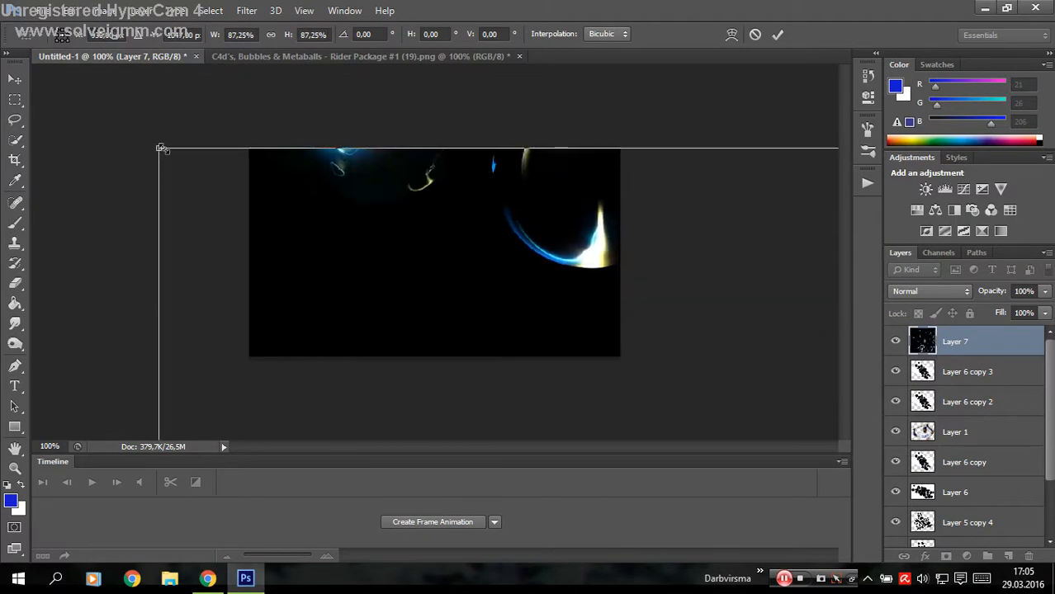
pyautogui.moveTo(206, 185); pyautogui.dragTo(466, 332)
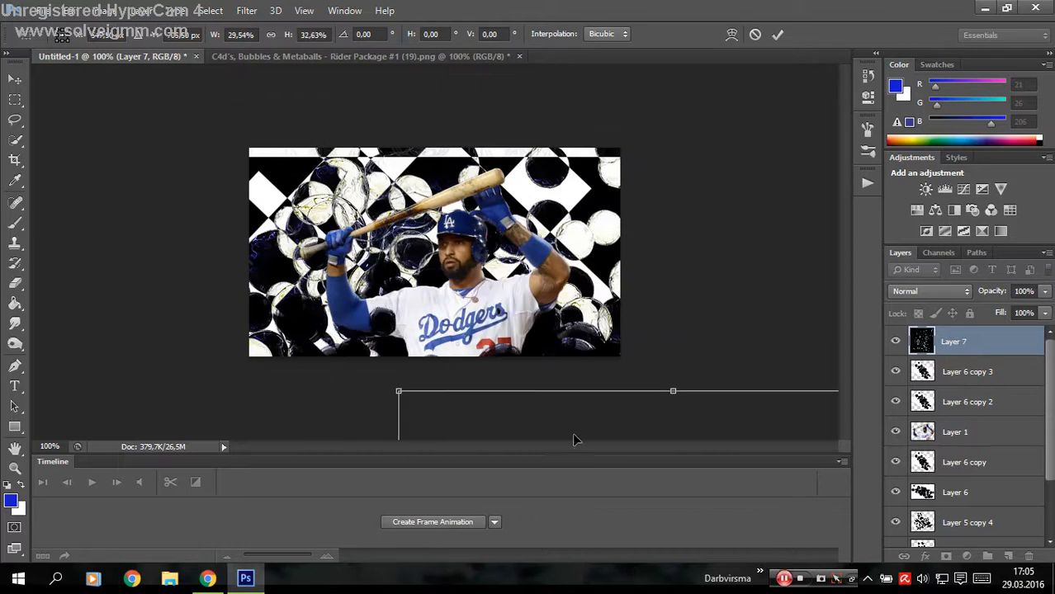
pyautogui.moveTo(574, 438); pyautogui.dragTo(402, 155)
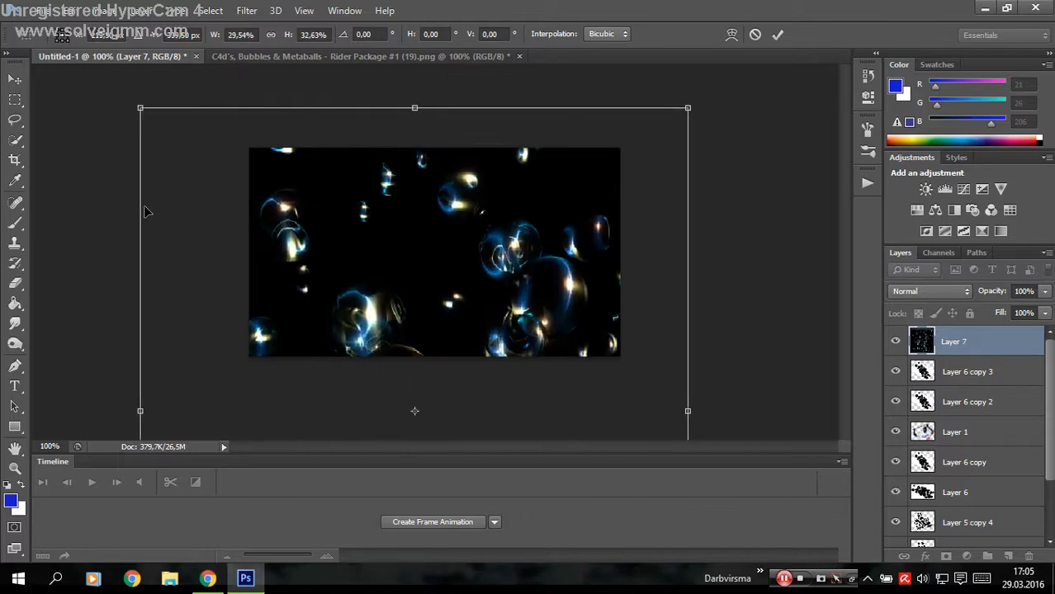
pyautogui.moveTo(140, 416); pyautogui.dragTo(58, 400)
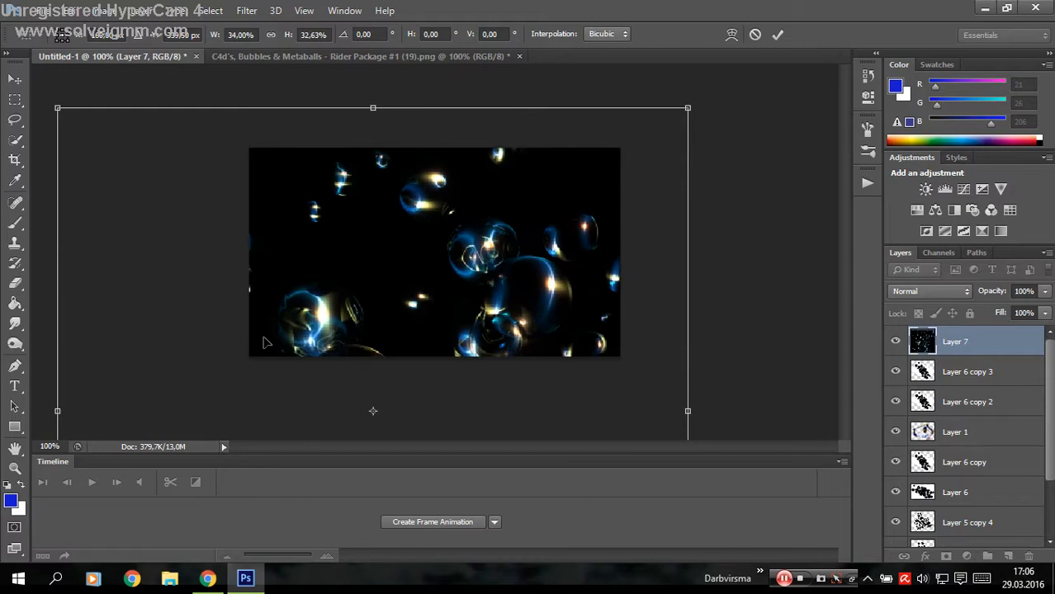
pyautogui.moveTo(326, 321); pyautogui.dragTo(367, 329)
pyautogui.moveTo(102, 117); pyautogui.dragTo(249, 254)
pyautogui.moveTo(376, 330); pyautogui.dragTo(324, 206)
pyautogui.click(777, 36)
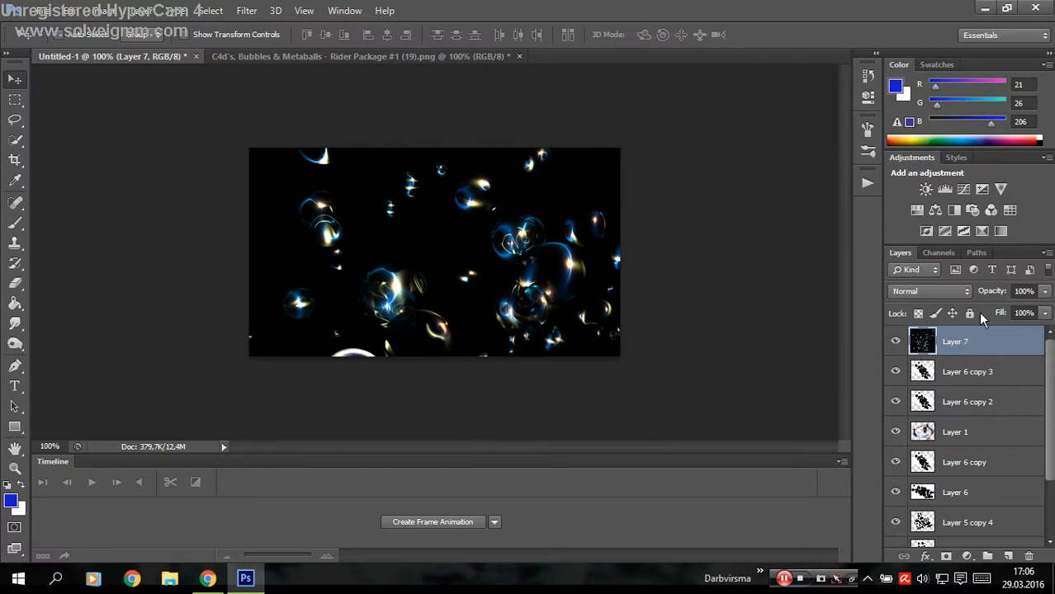
# Set the bubble layer's blend mode to Linear Dodge (Add) and adjust its position over the artwork.
pyautogui.click(944, 292)
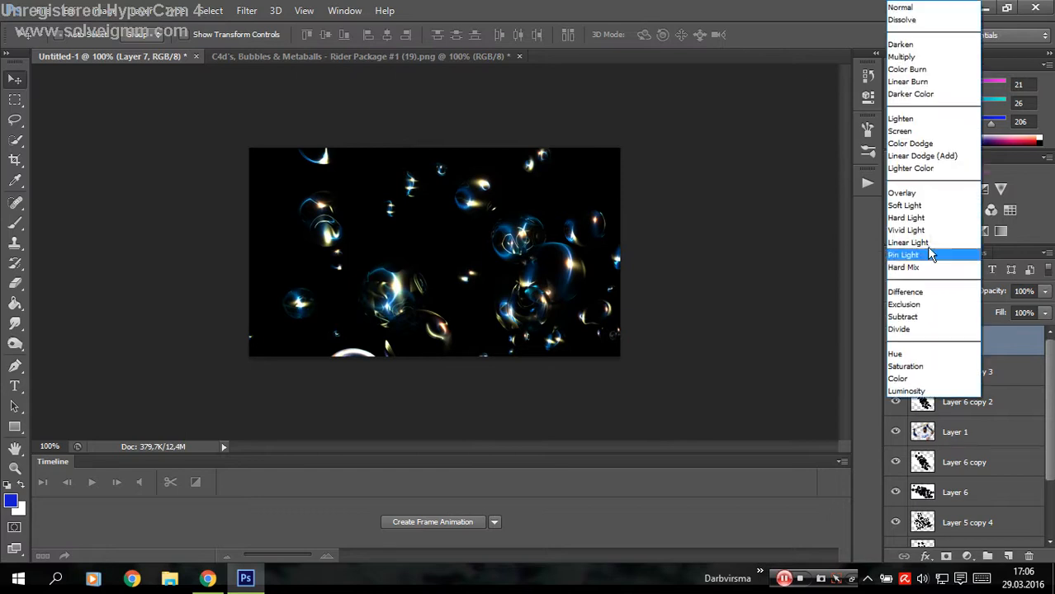
pyautogui.click(917, 162)
pyautogui.moveTo(676, 330); pyautogui.dragTo(702, 328)
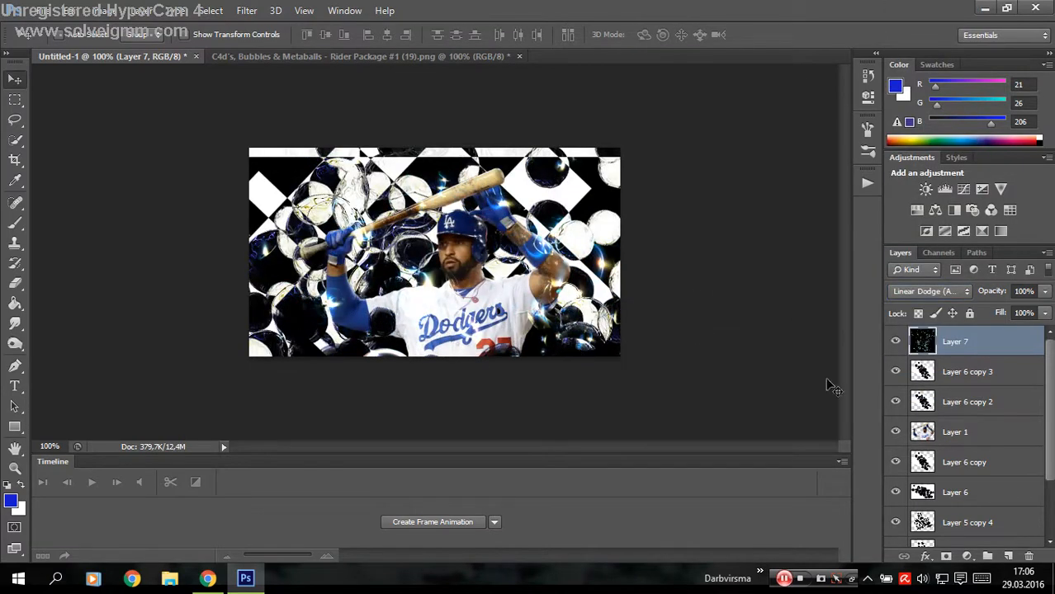
# Add a new layer above Layer 7 and paint it blue with large, soft brush strokes across the canvas.
pyautogui.click(1009, 557)
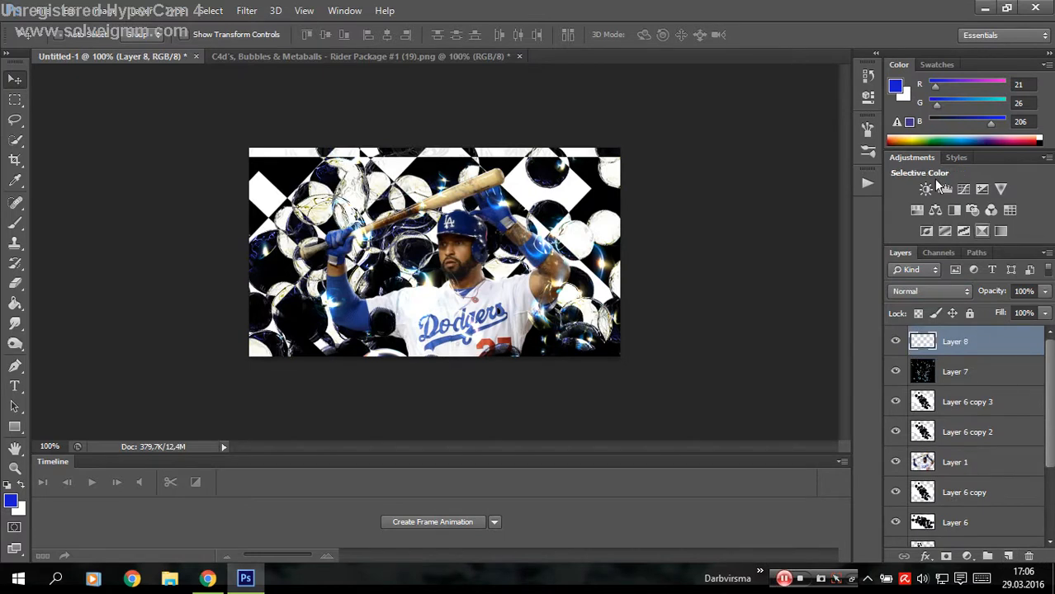
pyautogui.click(15, 223)
pyautogui.moveTo(570, 330)
pyautogui.mouseDown()
pyautogui.moveTo(578, 231)
pyautogui.moveTo(561, 280)
pyautogui.mouseUp()
pyautogui.moveTo(380, 330); pyautogui.dragTo(273, 322)
pyautogui.moveTo(195, 312); pyautogui.dragTo(330, 326)
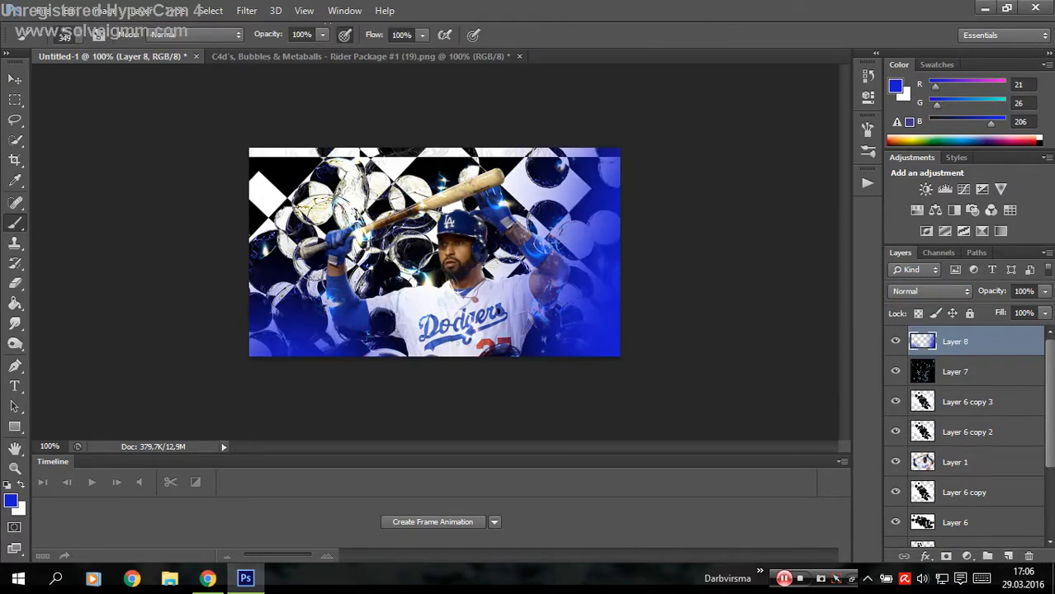
pyautogui.moveTo(544, 165); pyautogui.dragTo(272, 214)
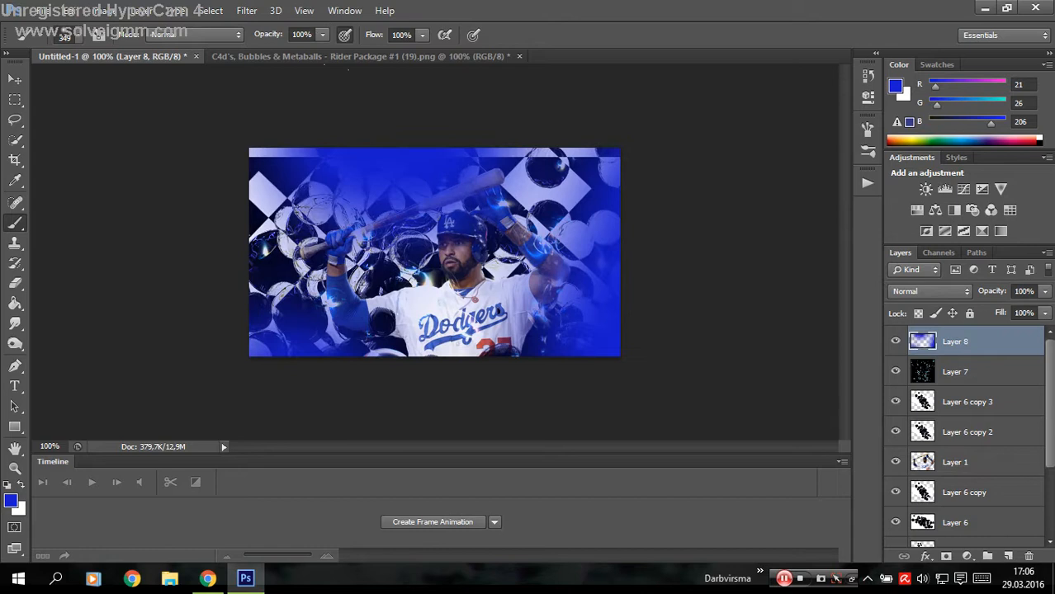
# Clip the blue painted layer to Layer 7 and set its blend mode to Hue.
pyautogui.rightClick(1003, 352)
pyautogui.click(768, 269)
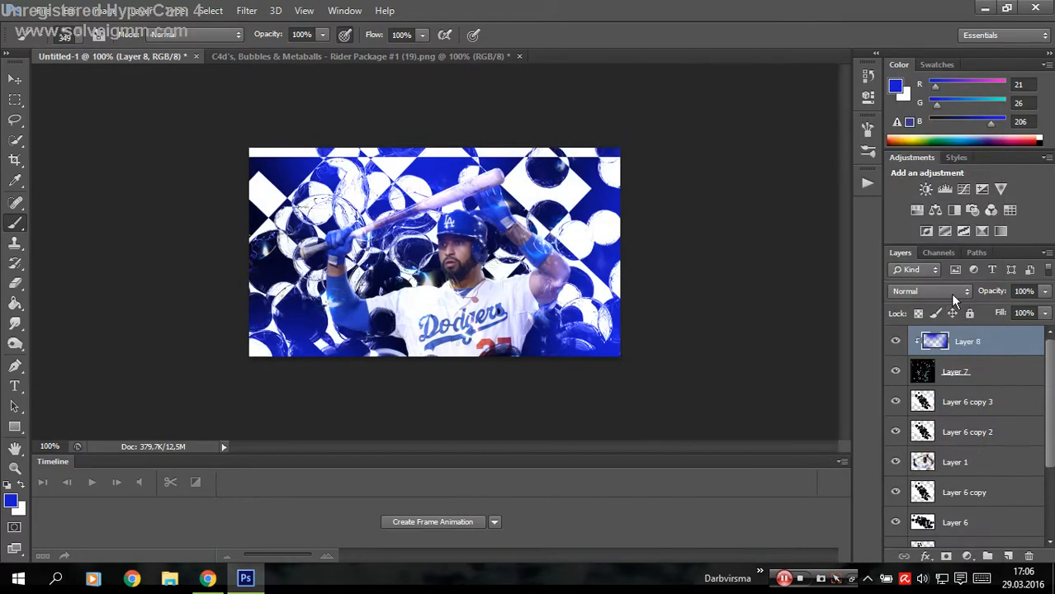
pyautogui.click(950, 291)
pyautogui.click(925, 355)
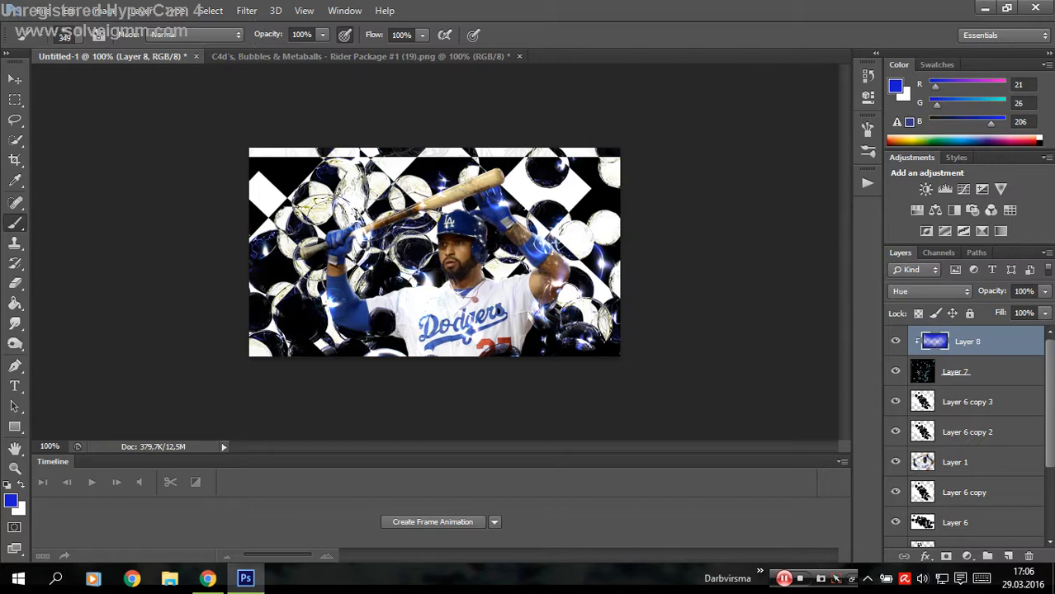
# Move the bubbles on Layer 7 to a new position around the player.
pyautogui.click(989, 372)
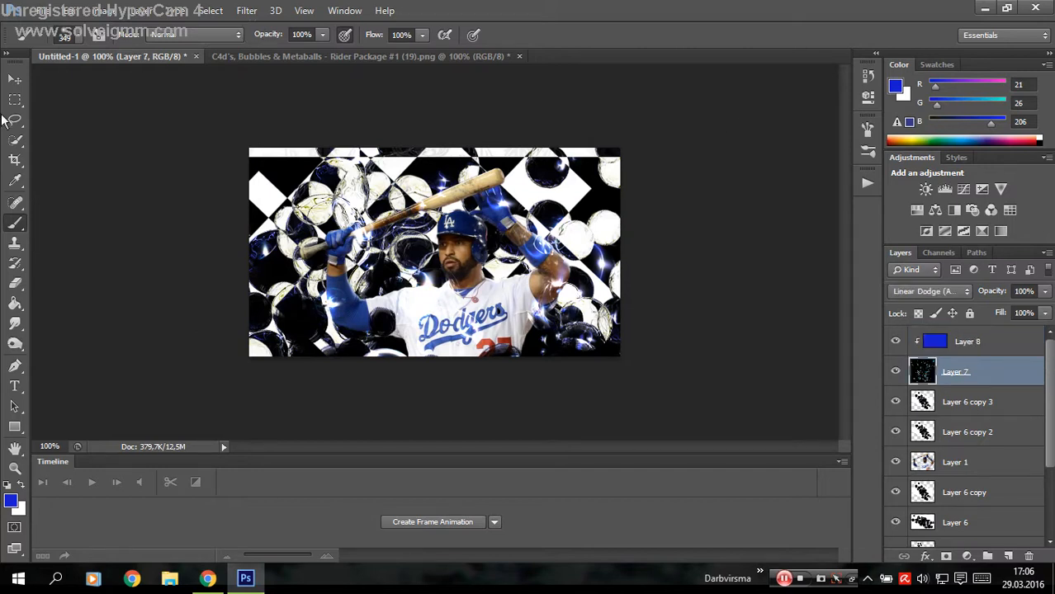
pyautogui.click(15, 79)
pyautogui.moveTo(410, 263); pyautogui.dragTo(388, 280)
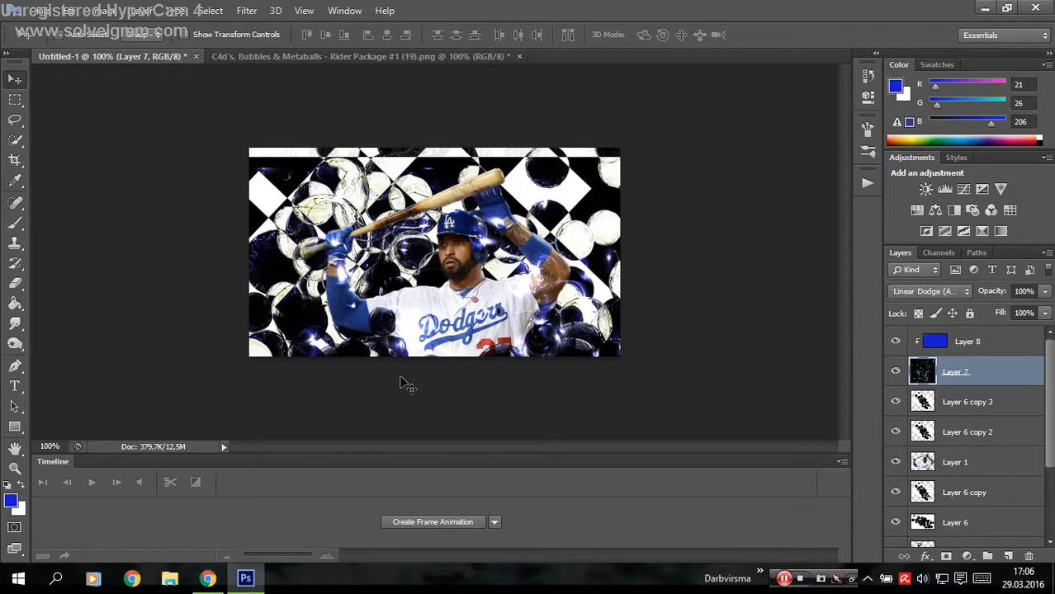
# Erase the Layer 7 sparkles over the player's raised glove and helmet and in the canvas's upper-left corner.
pyautogui.click(15, 284)
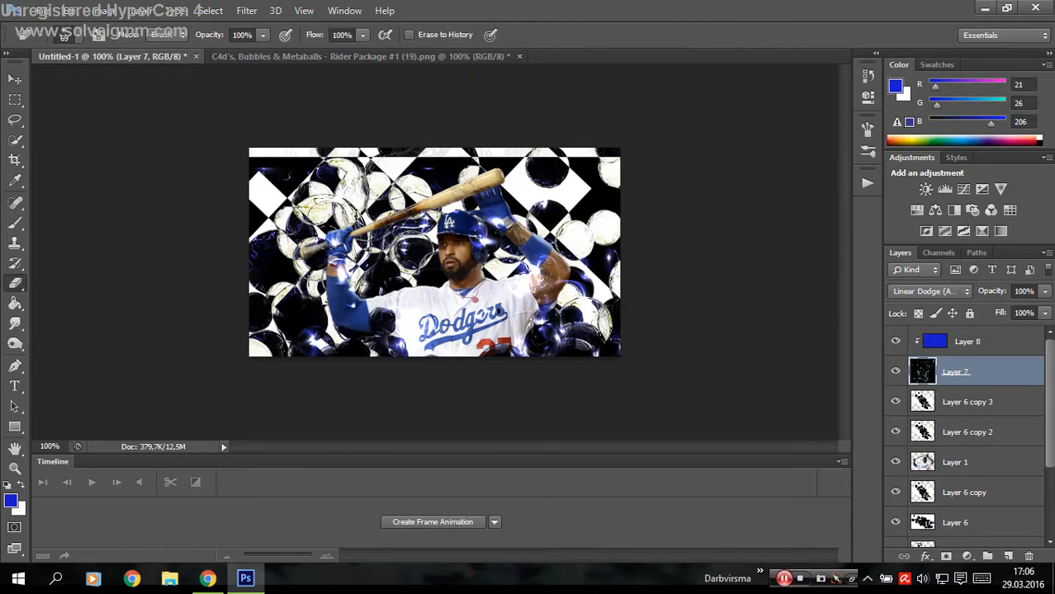
pyautogui.moveTo(332, 239); pyautogui.dragTo(335, 262)
pyautogui.moveTo(477, 234); pyautogui.dragTo(481, 241)
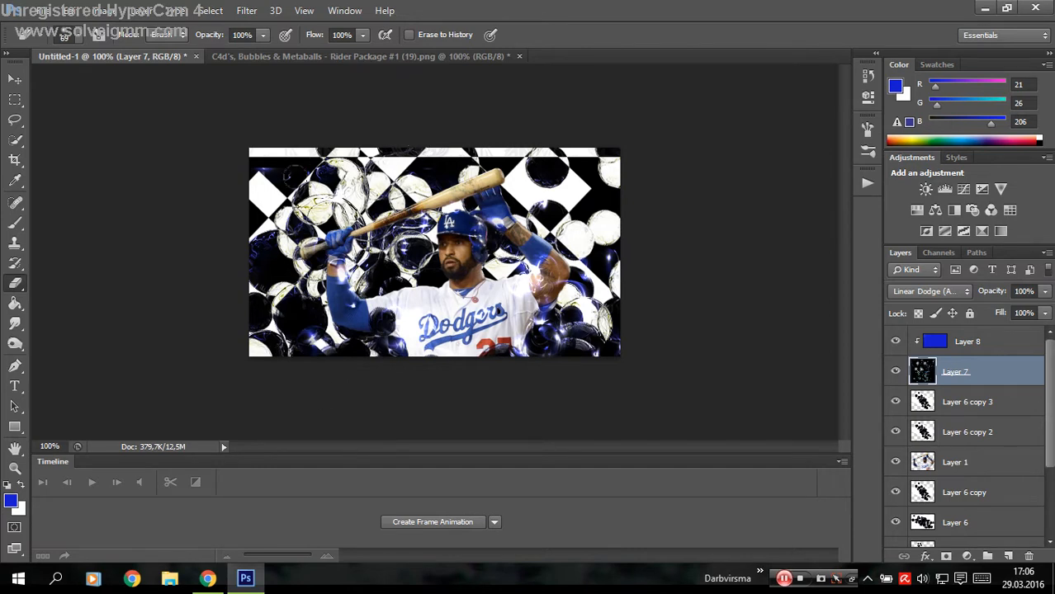
pyautogui.moveTo(290, 177); pyautogui.dragTo(261, 163)
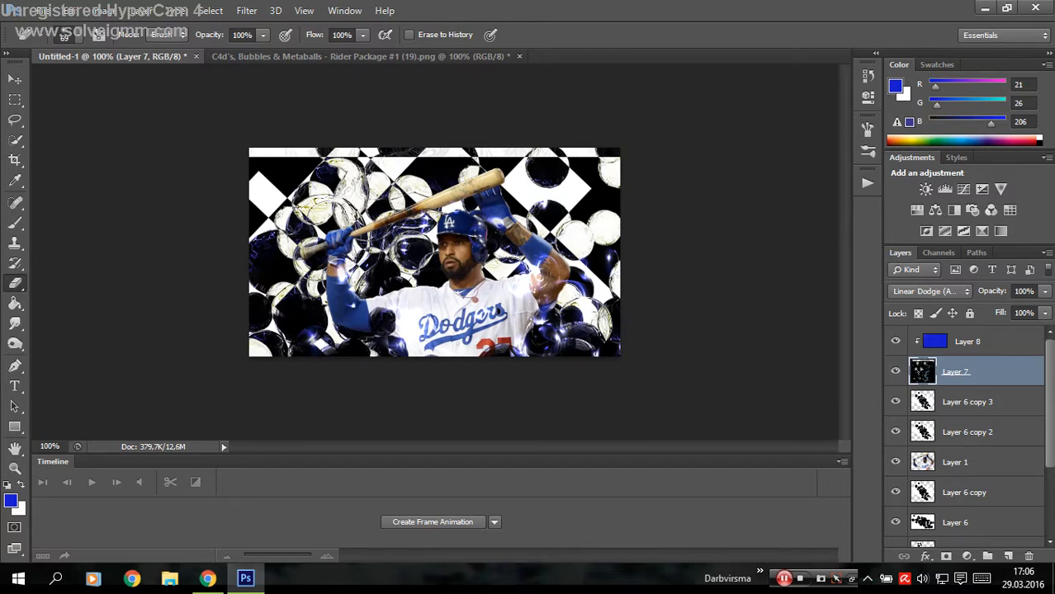
# Close the C4d's, Bubbles & Metaballs - Rider Package #1 (19).png document.
pyautogui.click(520, 56)
pyautogui.click(528, 228)
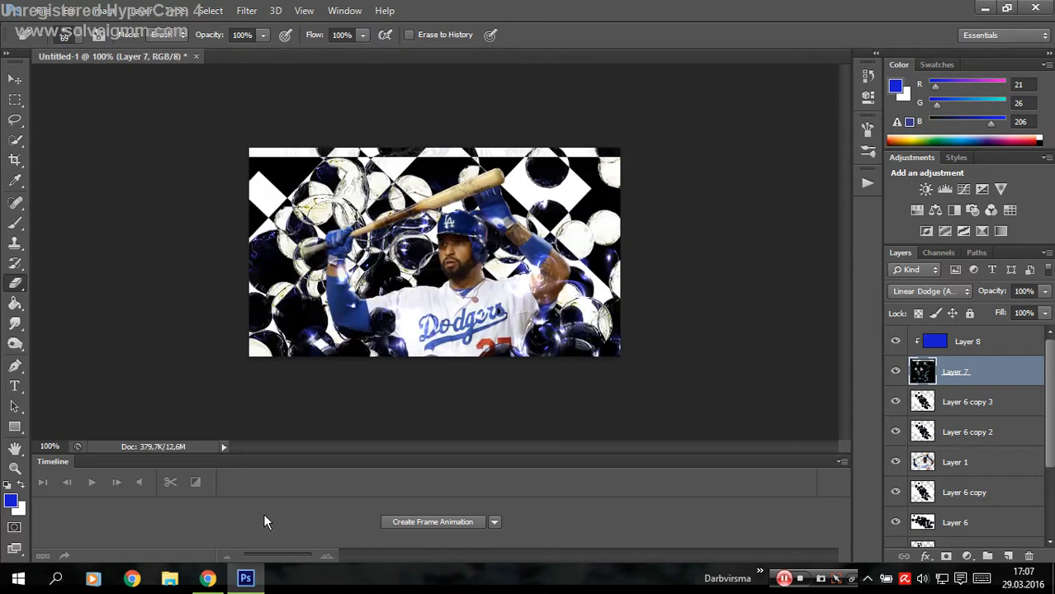
# Look over the newest artworks on the DeviantArt profile in the browser, and return to Photoshop.
pyautogui.click(207, 578)
pyautogui.click(747, 56)
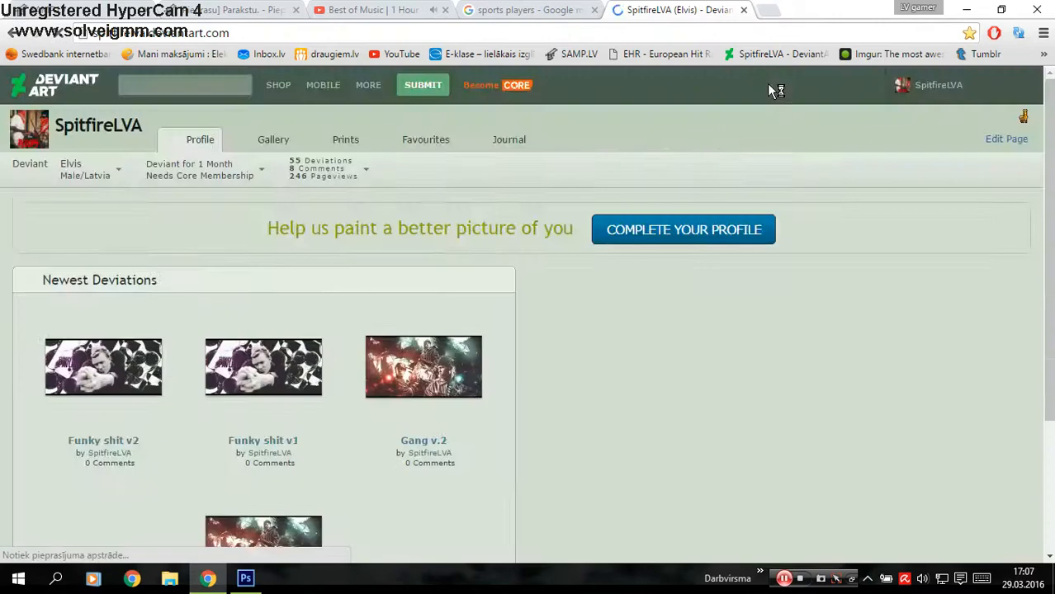
pyautogui.scroll(-3, 765, 148)
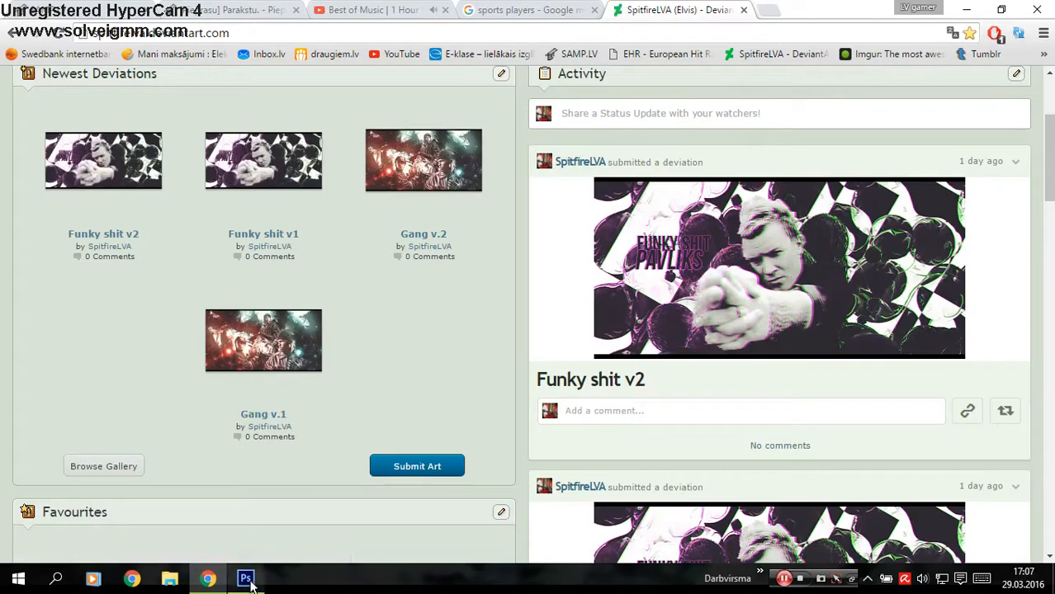
pyautogui.click(246, 578)
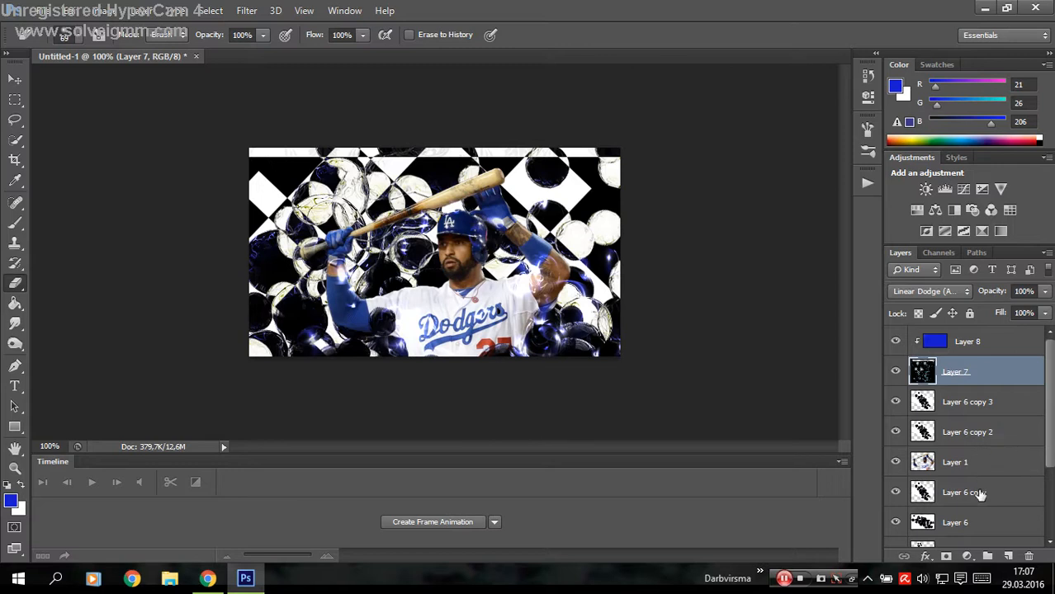
# Try moving Layer 6 copy, and revert the document to the last eraser state in the history.
pyautogui.click(1021, 495)
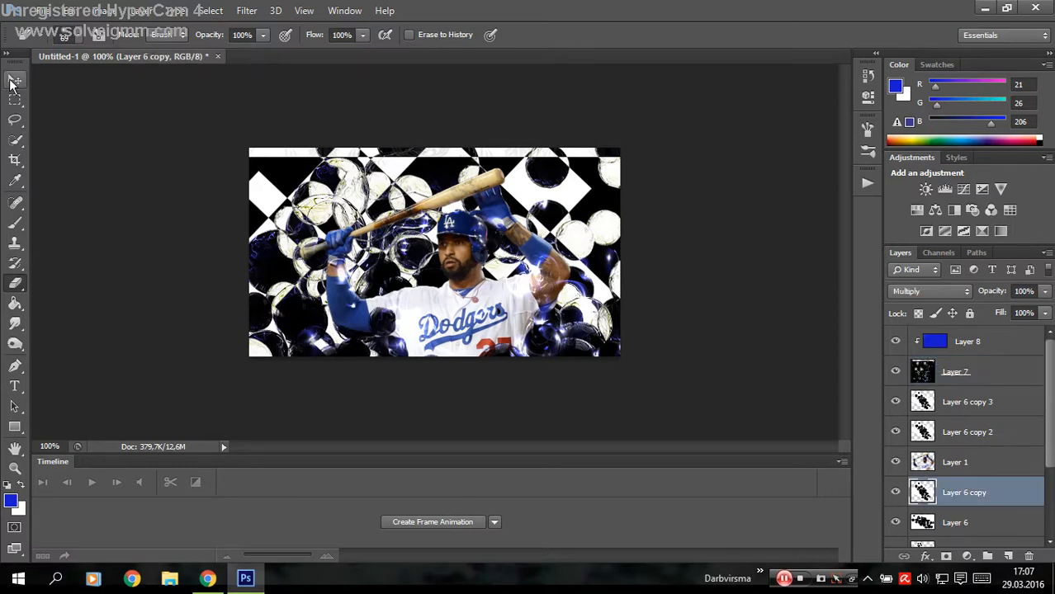
pyautogui.click(15, 79)
pyautogui.moveTo(381, 208); pyautogui.dragTo(382, 207)
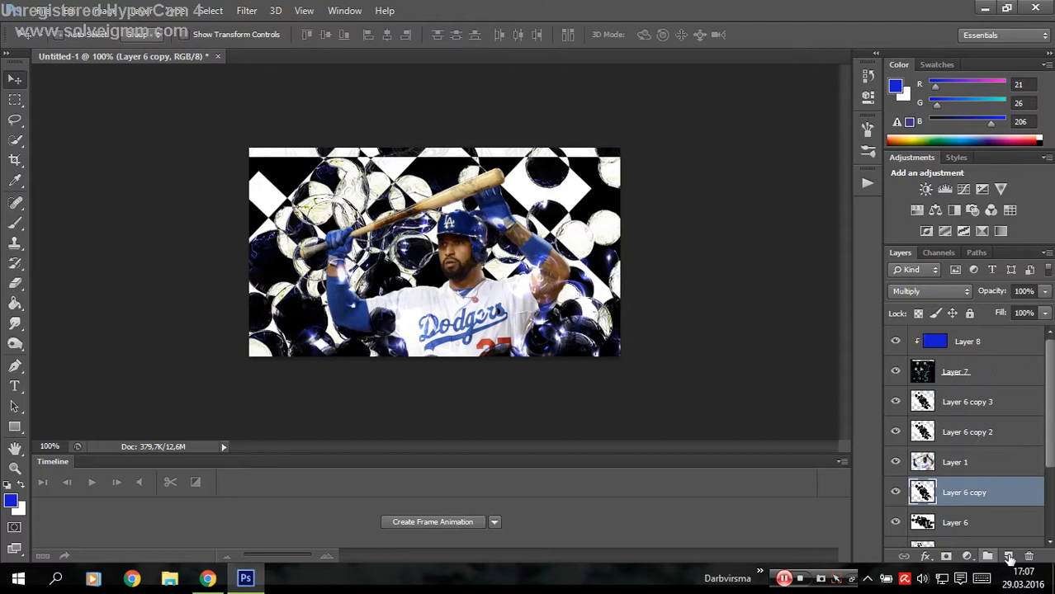
pyautogui.click(867, 76)
pyautogui.click(792, 227)
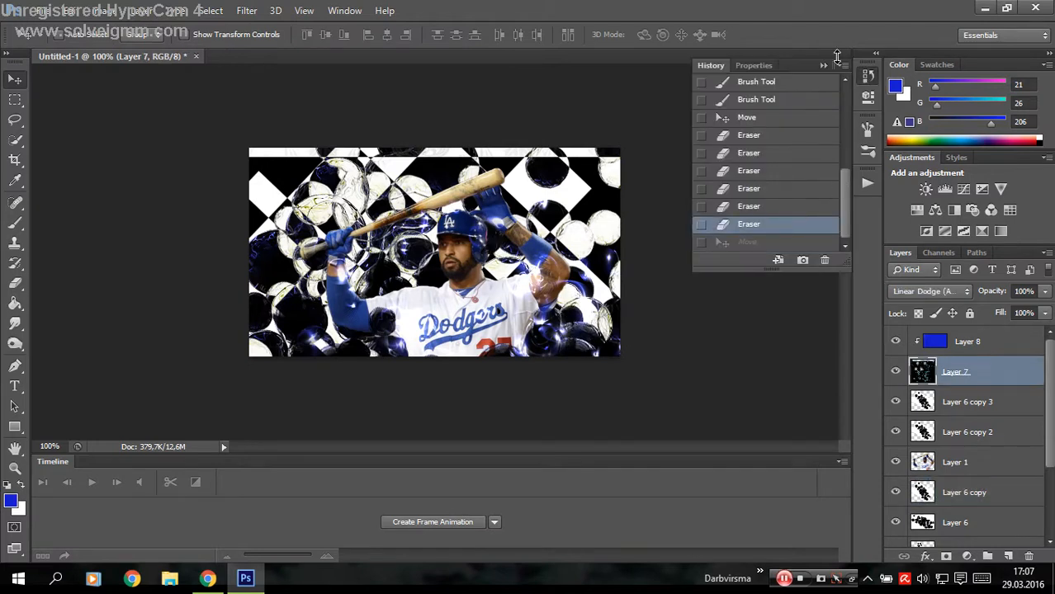
pyautogui.click(868, 76)
# Shift Layer 5 copy 4 slightly down and to the right behind the player.
pyautogui.scroll(-3, 1008, 472)
pyautogui.click(990, 446)
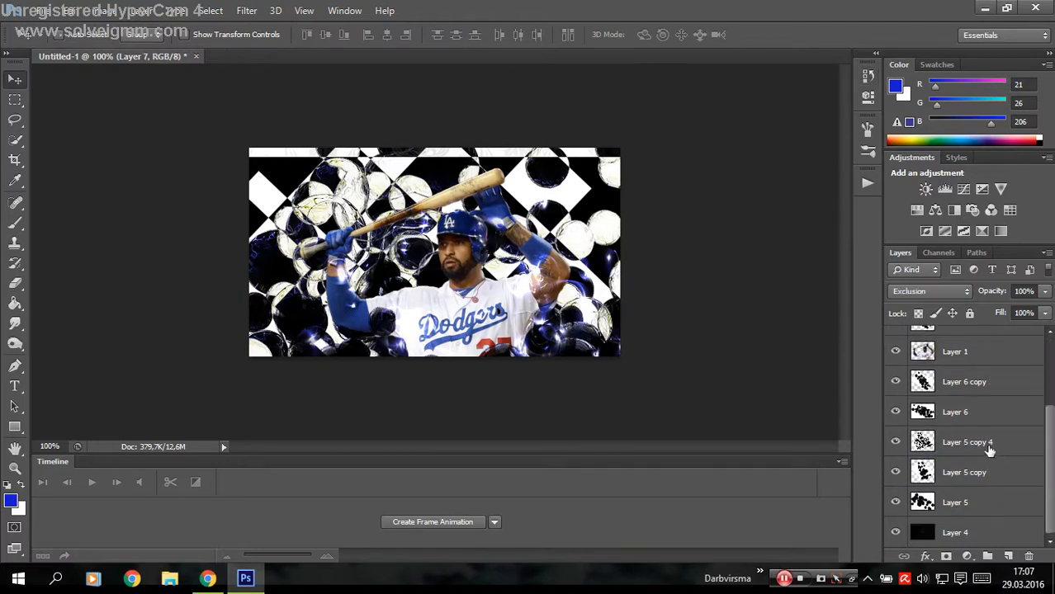
pyautogui.moveTo(544, 394)
pyautogui.mouseDown()
pyautogui.moveTo(568, 392)
pyautogui.moveTo(562, 405)
pyautogui.mouseUp()
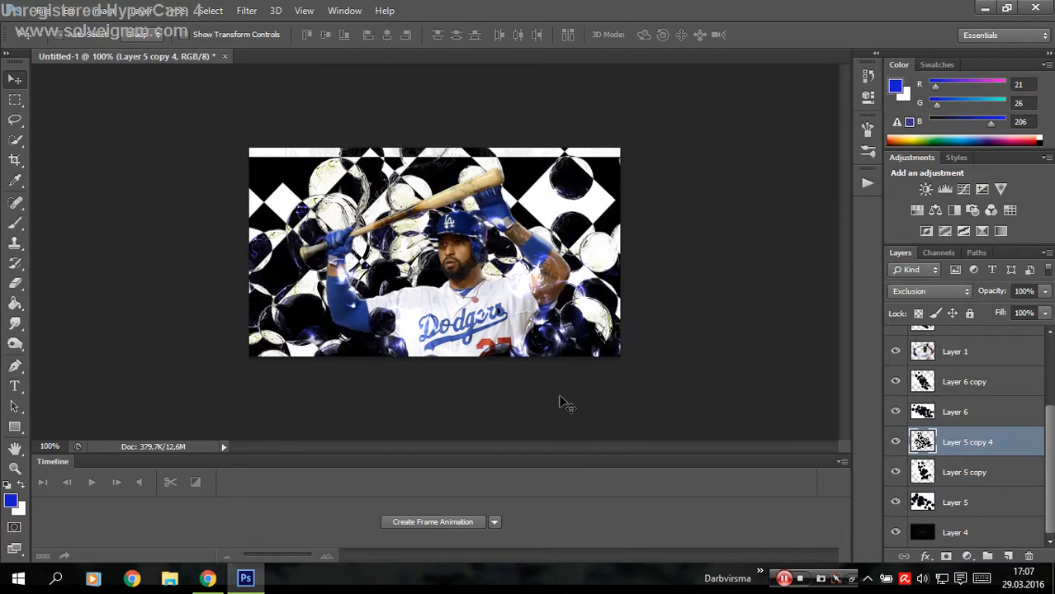
# Duplicate Layer 5 copy 4, revert a trial move of the duplicate in the history, and nudge it slightly to the right.
pyautogui.hotkey('ctrl', 'j')
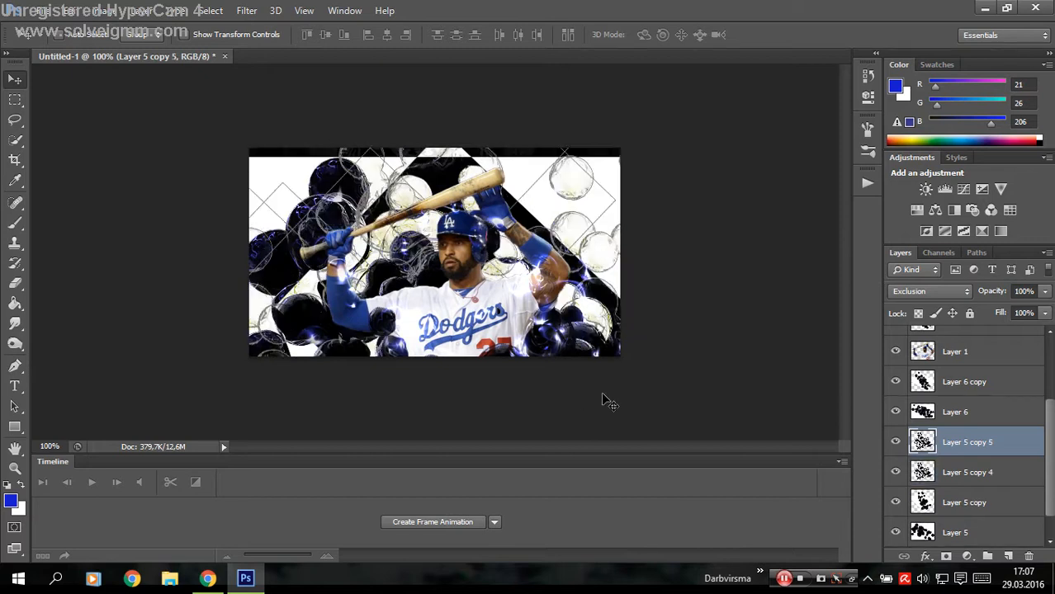
pyautogui.moveTo(698, 340)
pyautogui.mouseDown()
pyautogui.moveTo(690, 311)
pyautogui.moveTo(688, 326)
pyautogui.mouseUp()
pyautogui.click(867, 75)
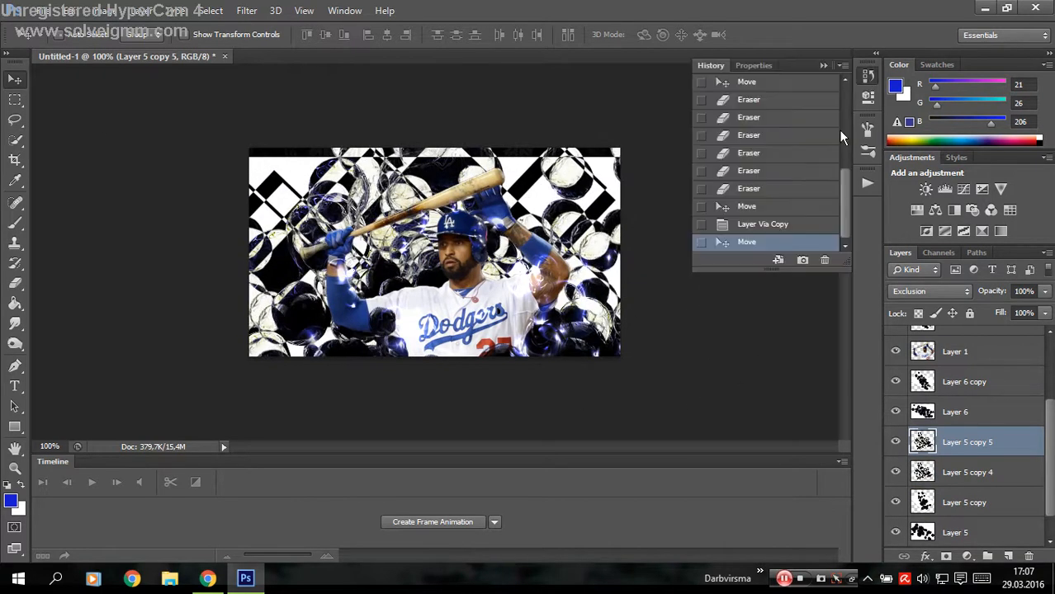
pyautogui.click(766, 226)
pyautogui.click(825, 64)
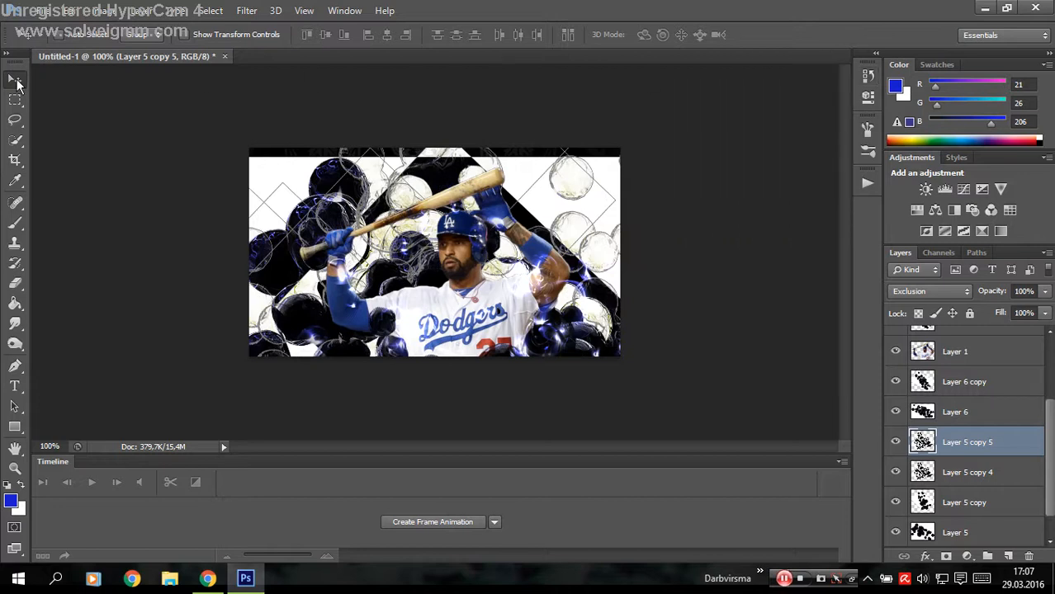
pyautogui.press('Right')
pyautogui.press('Right')
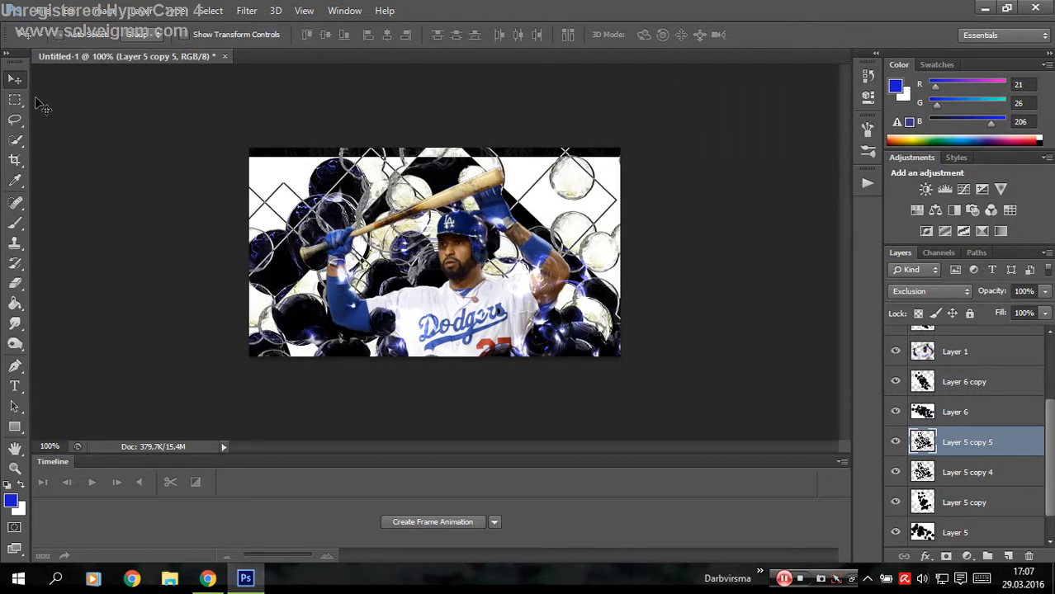
# Exclude the red channel from Layer 5 copy 5 in its advanced blending options.
pyautogui.doubleClick(1009, 445)
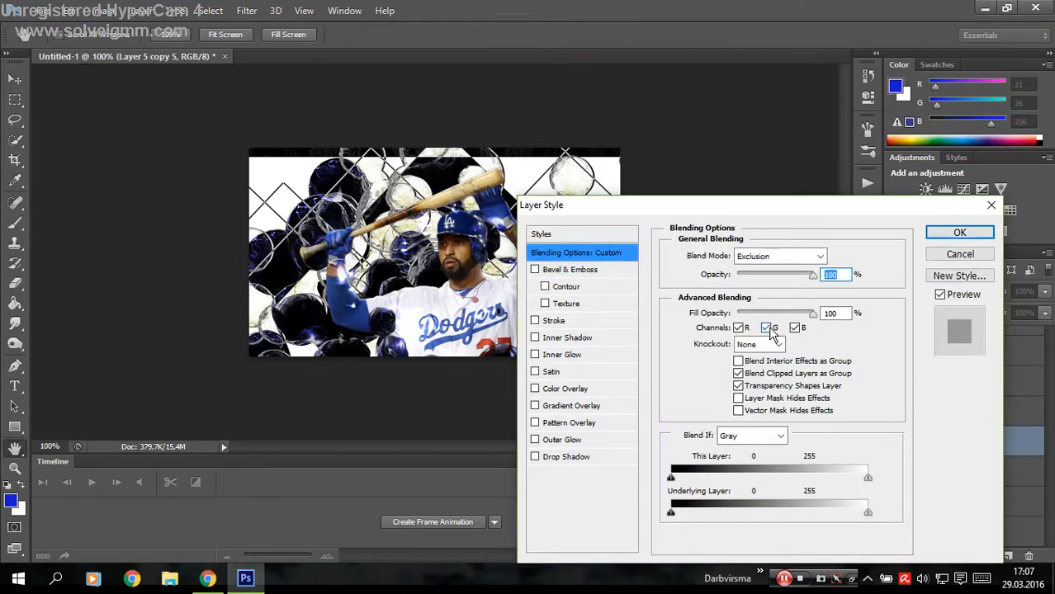
pyautogui.click(768, 326)
pyautogui.click(768, 326)
pyautogui.click(741, 329)
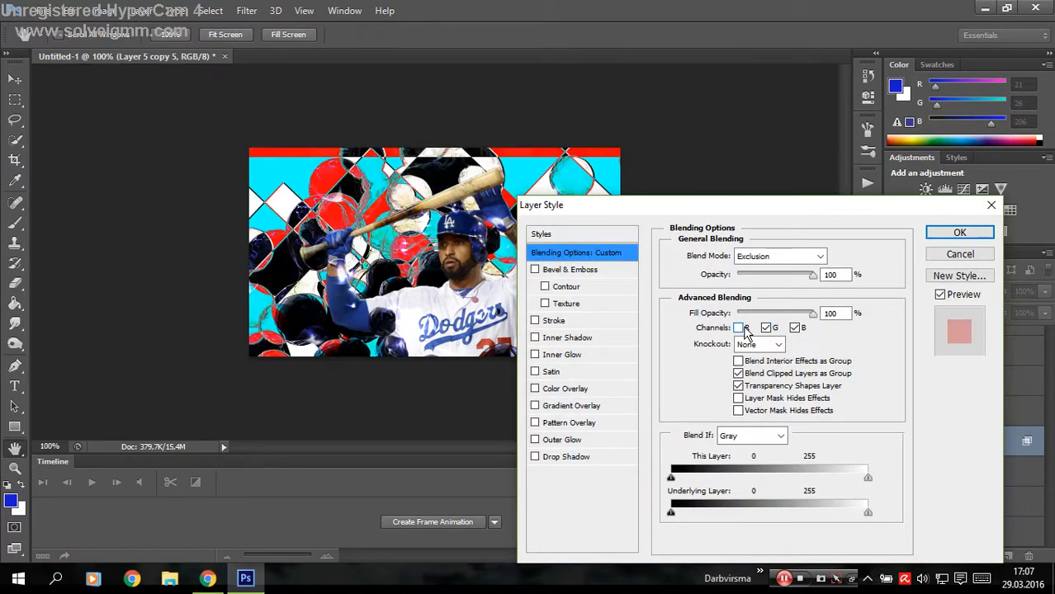
pyautogui.click(959, 232)
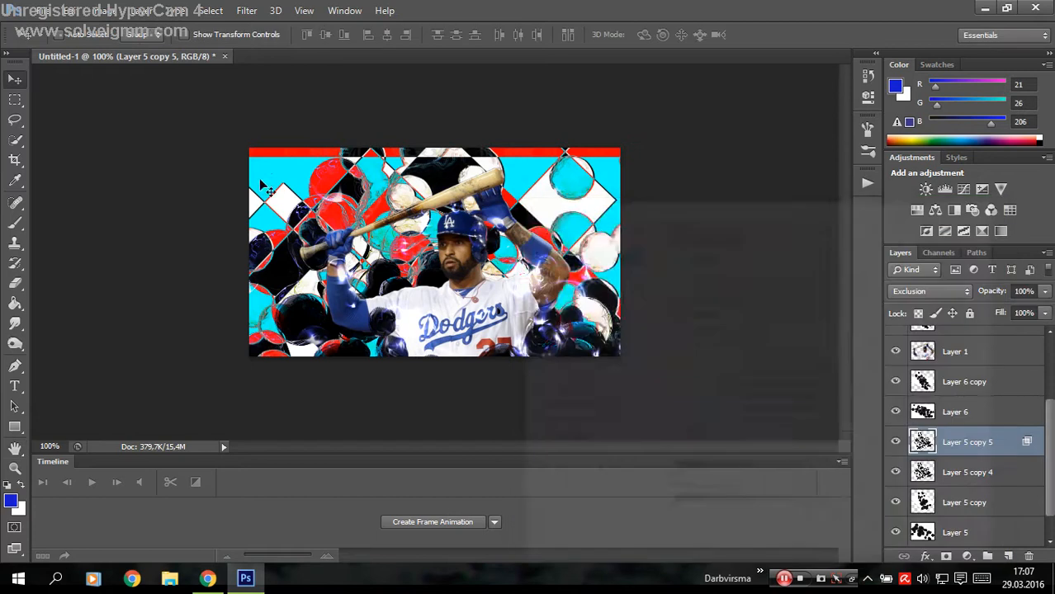
# Reposition Layer 5 copy 5 slightly behind the player and lower its opacity to 95%.
pyautogui.moveTo(411, 273); pyautogui.dragTo(390, 276)
pyautogui.moveTo(980, 291); pyautogui.dragTo(880, 305)
pyautogui.moveTo(716, 336); pyautogui.dragTo(735, 332)
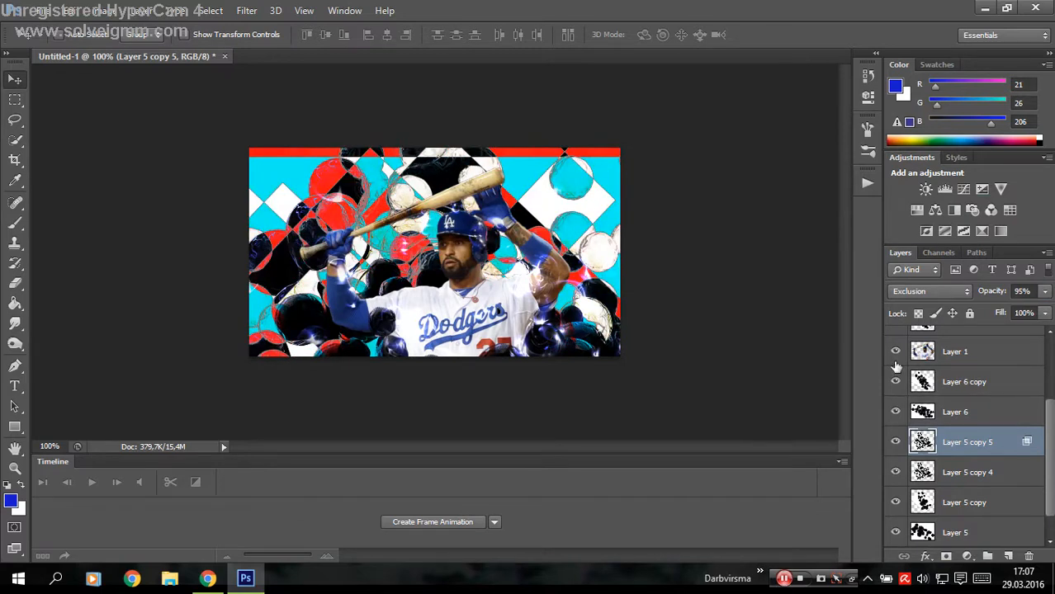
# Switch Layer 5 copy 5 to Normal blending and shift it slightly up and to the left.
pyautogui.click(918, 290)
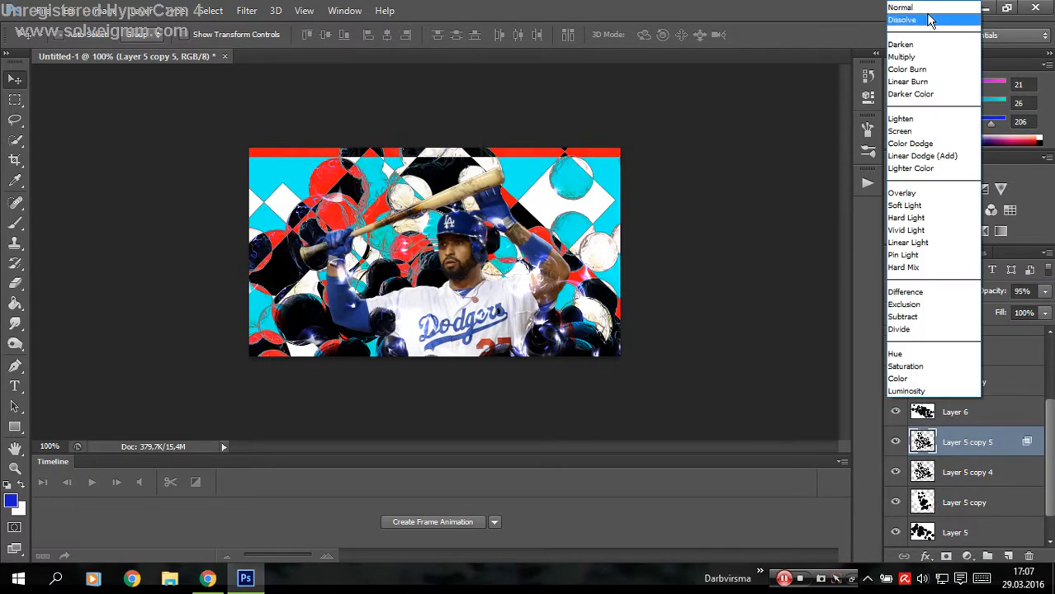
pyautogui.click(824, 110)
pyautogui.moveTo(737, 190); pyautogui.dragTo(725, 182)
# Re-enable the red channel and exclude the blue channel in Layer 5 copy 5's blending options.
pyautogui.doubleClick(1012, 450)
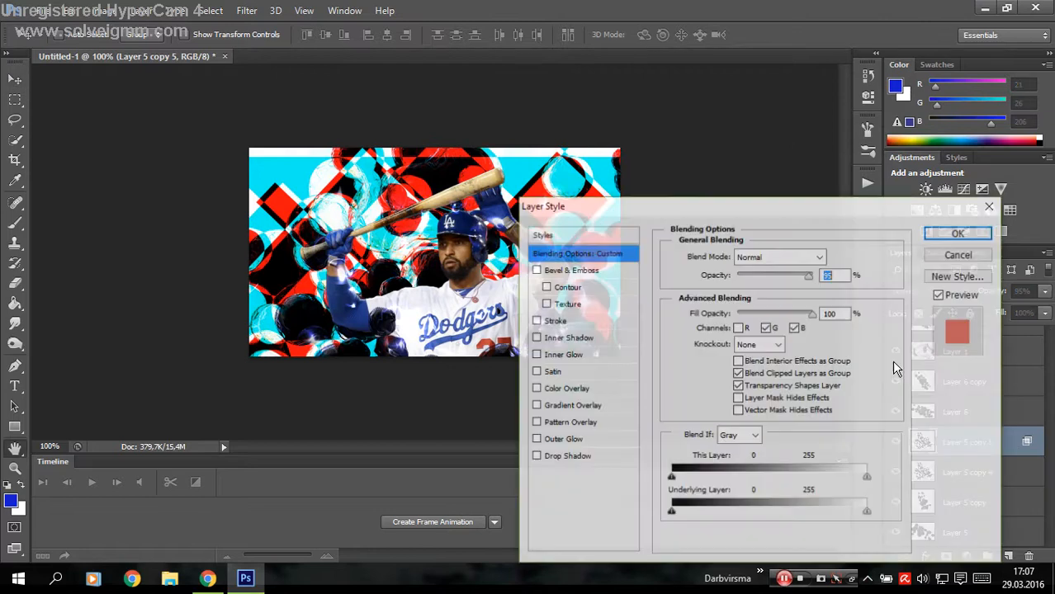
pyautogui.click(740, 329)
pyautogui.click(740, 328)
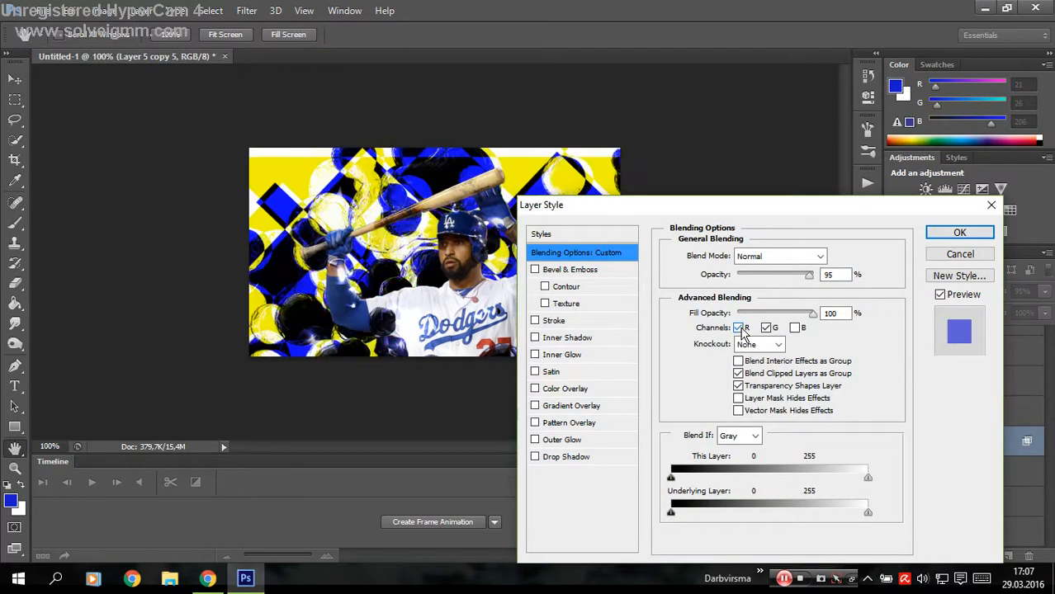
pyautogui.click(948, 237)
# Erase the outer areas of Layer 5 copy 5 around the player with a soft 168 px eraser.
pyautogui.press('e')
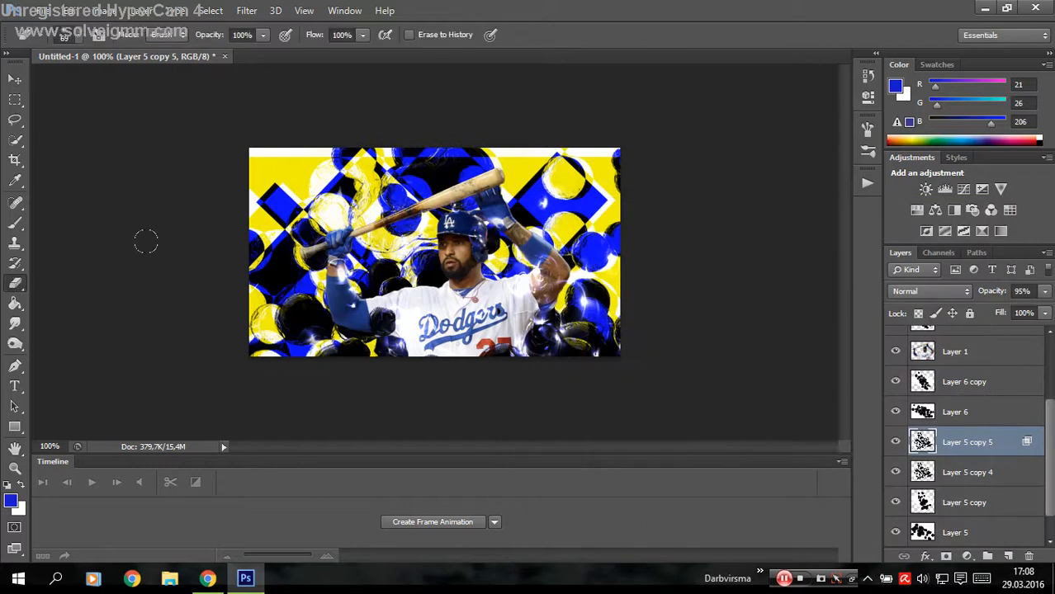
pyautogui.click(64, 34)
pyautogui.moveTo(108, 82); pyautogui.dragTo(125, 84)
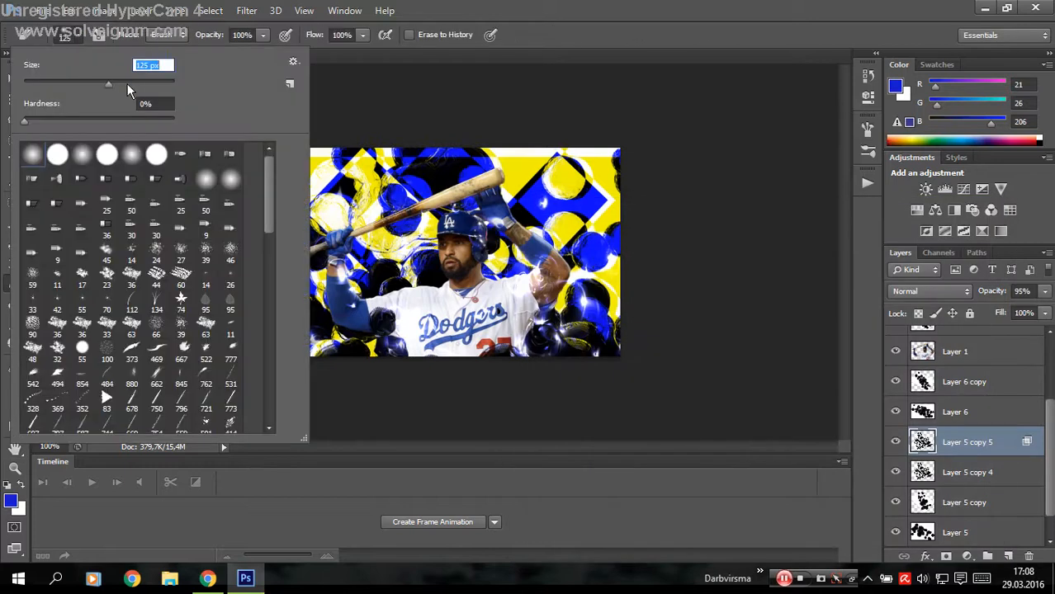
pyautogui.press('Return')
pyautogui.moveTo(313, 132)
pyautogui.mouseDown()
pyautogui.moveTo(207, 129)
pyautogui.moveTo(343, 121)
pyautogui.moveTo(528, 166)
pyautogui.moveTo(556, 136)
pyautogui.moveTo(591, 247)
pyautogui.moveTo(591, 331)
pyautogui.mouseUp()
pyautogui.moveTo(314, 331)
pyautogui.mouseDown()
pyautogui.moveTo(262, 318)
pyautogui.moveTo(260, 289)
pyautogui.moveTo(281, 322)
pyautogui.mouseUp()
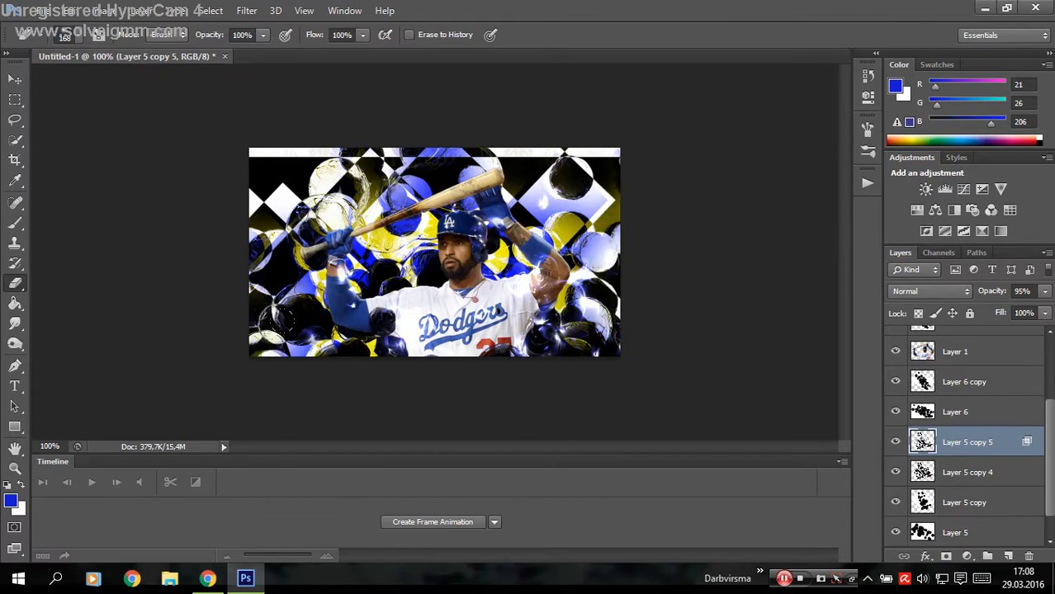
# Set Layer 5 copy 5 to Soft Light, compare the image with and without it, and leave the layer hidden.
pyautogui.click(911, 293)
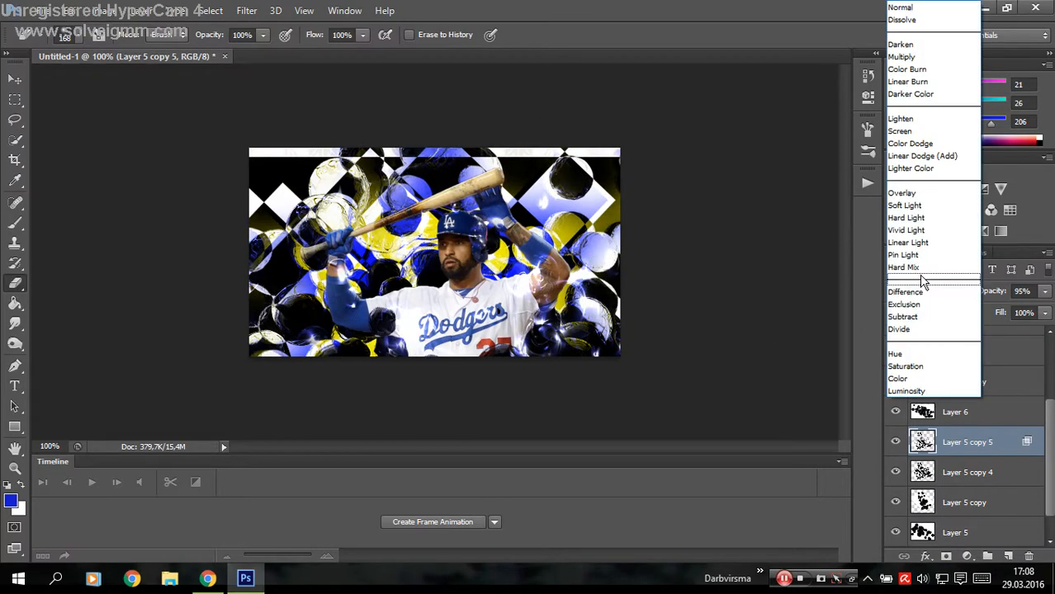
pyautogui.click(932, 205)
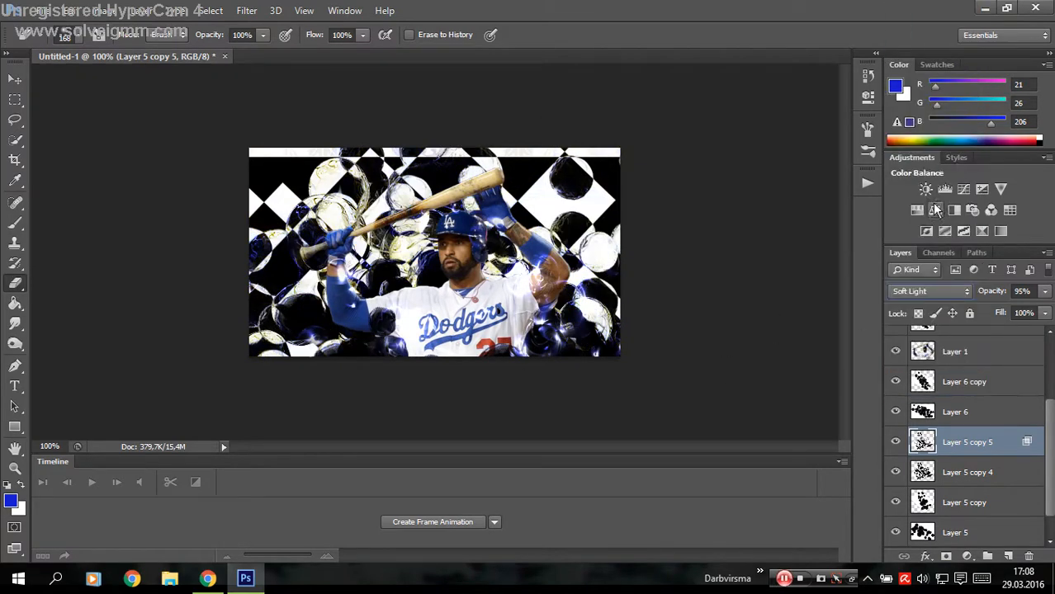
pyautogui.click(895, 443)
pyautogui.click(896, 442)
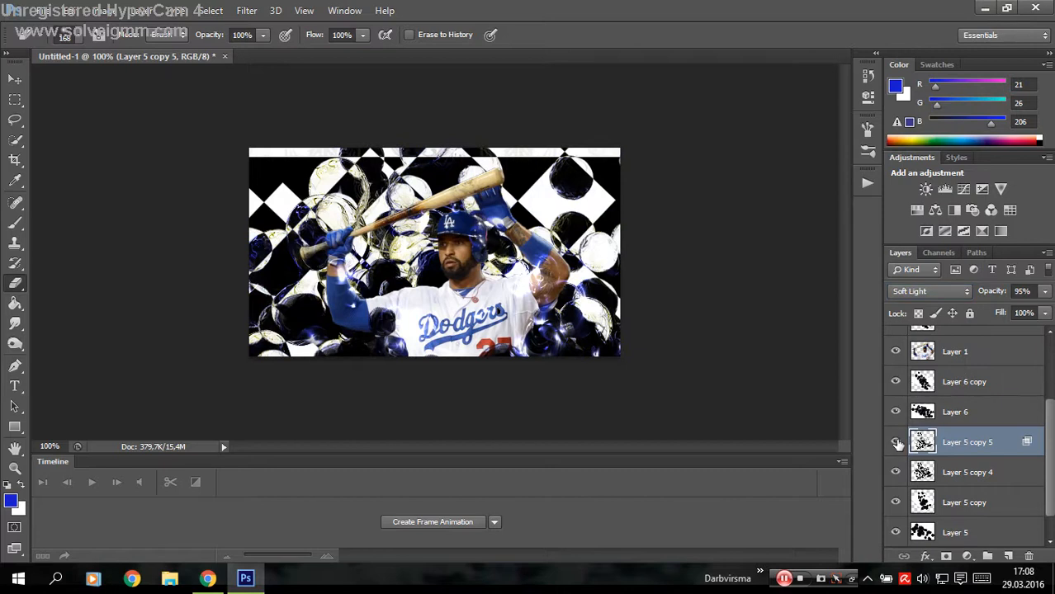
pyautogui.click(895, 442)
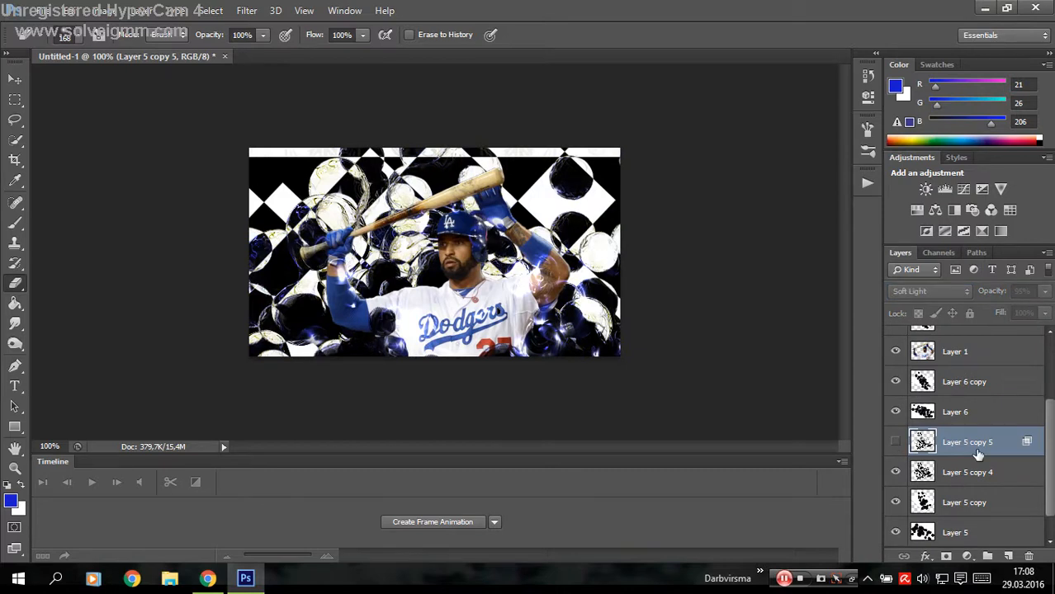
# Create a new layer above Layer 8 and brush its left part blue and its right part yellow with a large soft brush.
pyautogui.scroll(3, 978, 454)
pyautogui.click(1011, 348)
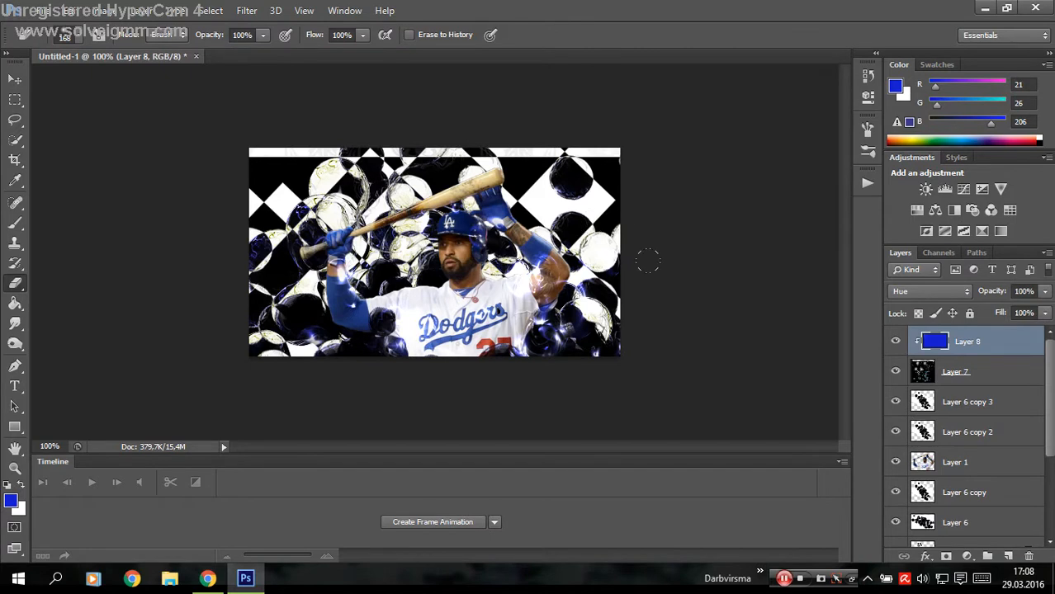
pyautogui.click(1008, 556)
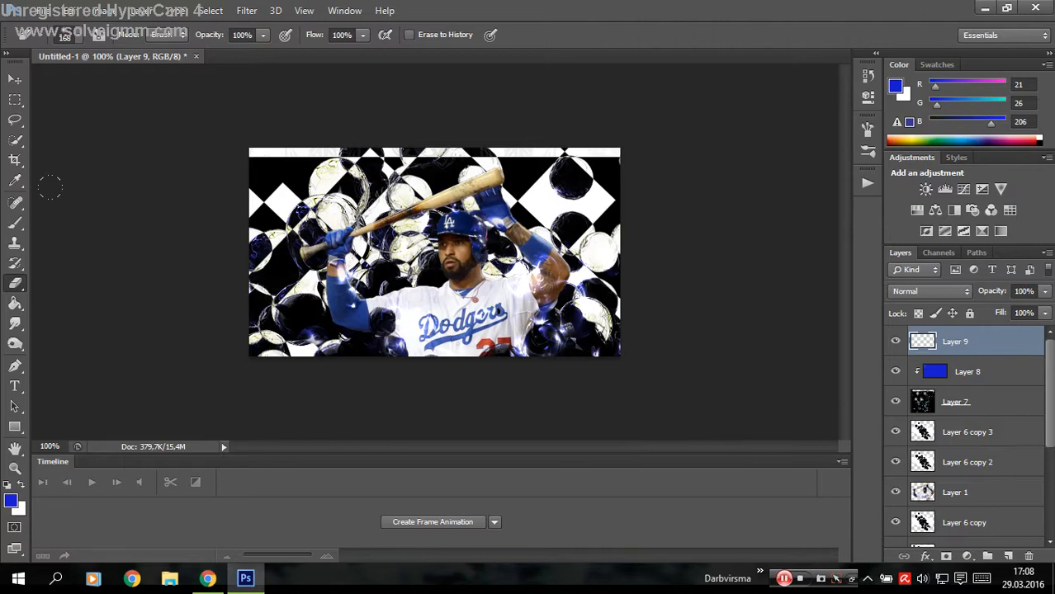
pyautogui.click(14, 223)
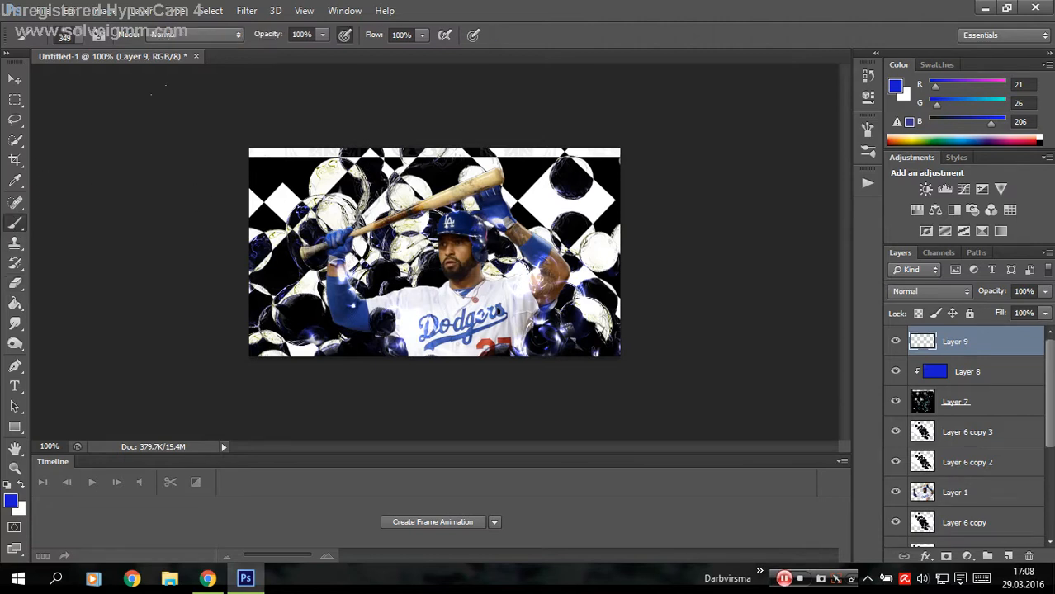
pyautogui.moveTo(314, 189); pyautogui.dragTo(314, 347)
pyautogui.moveTo(421, 165)
pyautogui.mouseDown()
pyautogui.moveTo(450, 339)
pyautogui.moveTo(471, 338)
pyautogui.mouseUp()
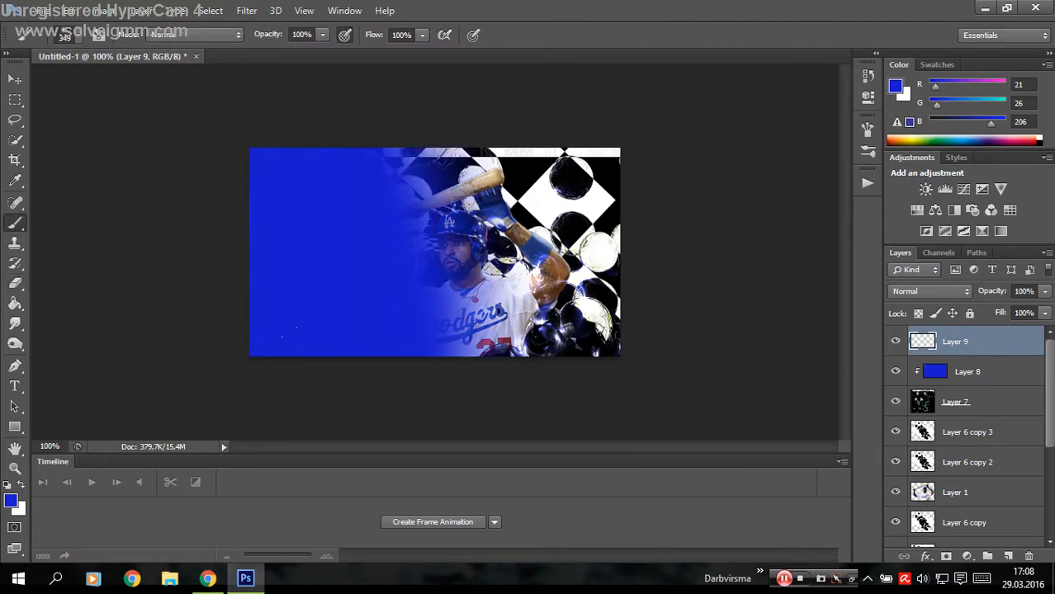
pyautogui.click(914, 139)
pyautogui.moveTo(578, 157)
pyautogui.mouseDown()
pyautogui.moveTo(495, 346)
pyautogui.moveTo(454, 109)
pyautogui.moveTo(636, 333)
pyautogui.mouseUp()
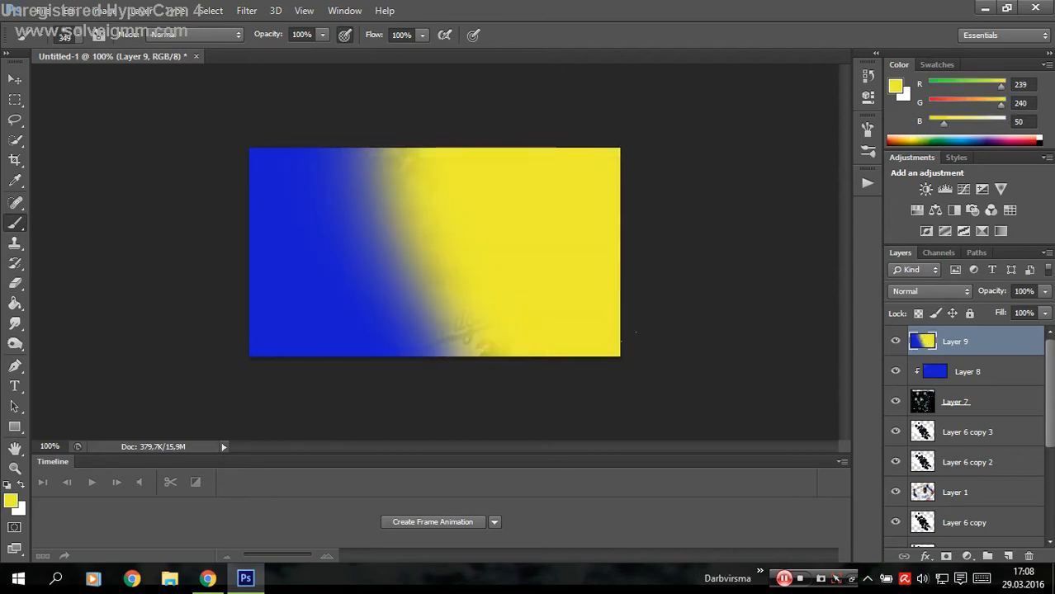
# Blend Layer 9 in Hue mode after trying Color, and lower its opacity to 12%.
pyautogui.click(940, 293)
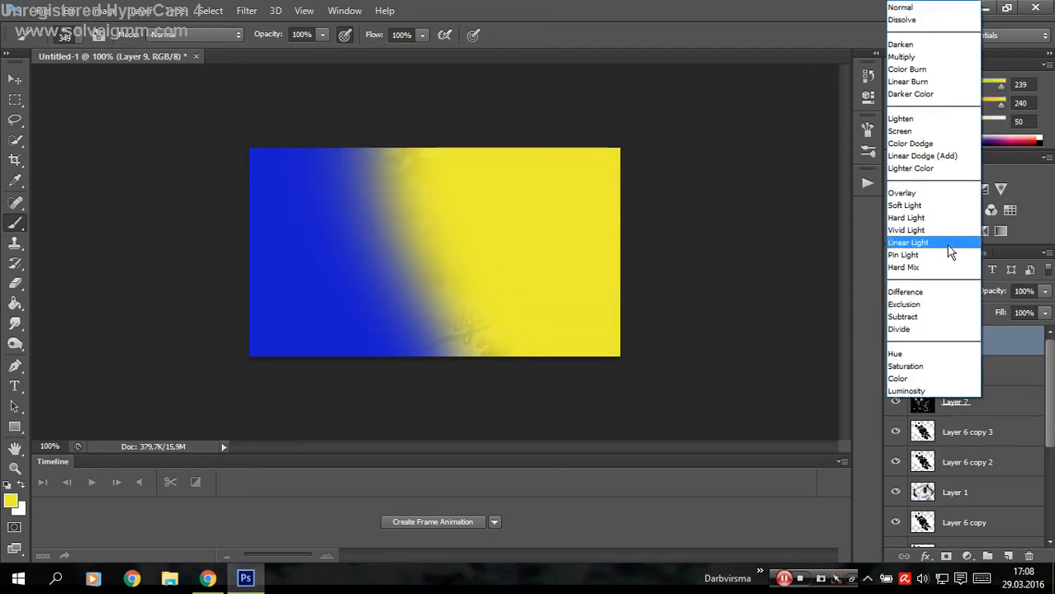
pyautogui.click(899, 355)
pyautogui.click(933, 291)
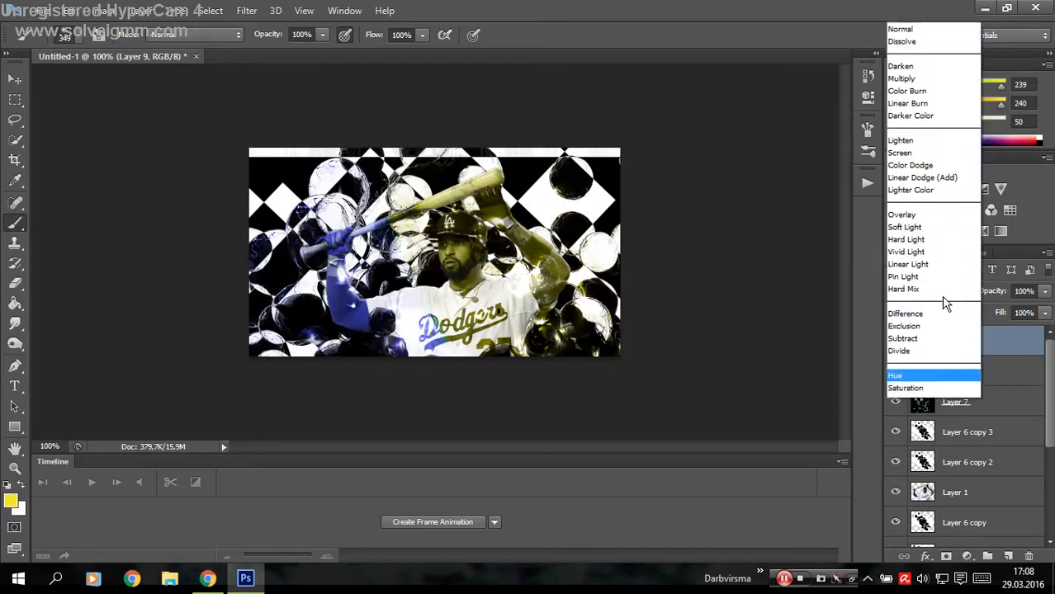
pyautogui.click(945, 375)
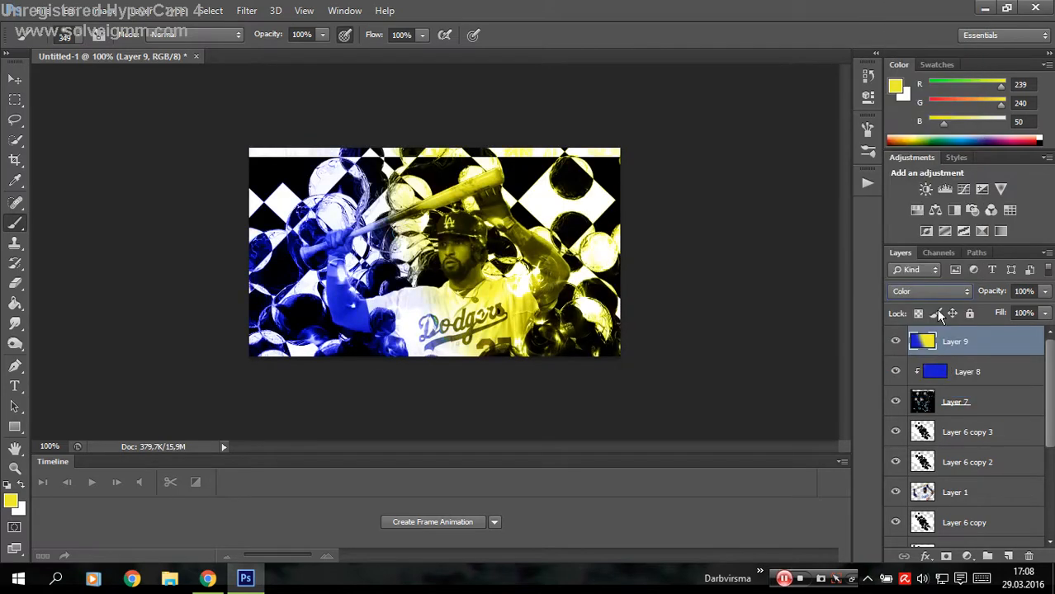
pyautogui.click(931, 292)
pyautogui.click(922, 354)
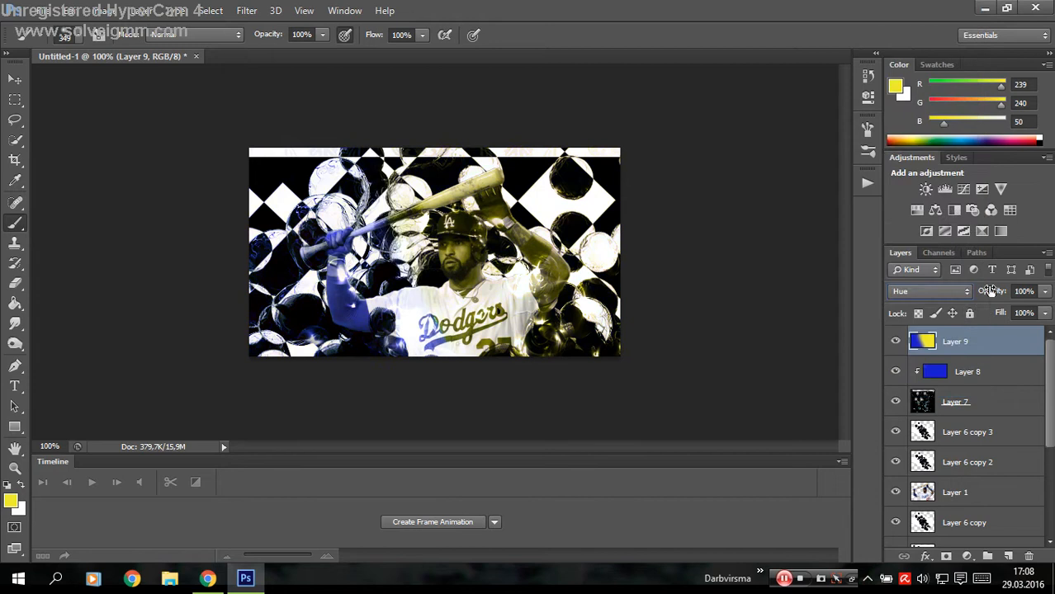
pyautogui.moveTo(990, 298); pyautogui.dragTo(299, 317)
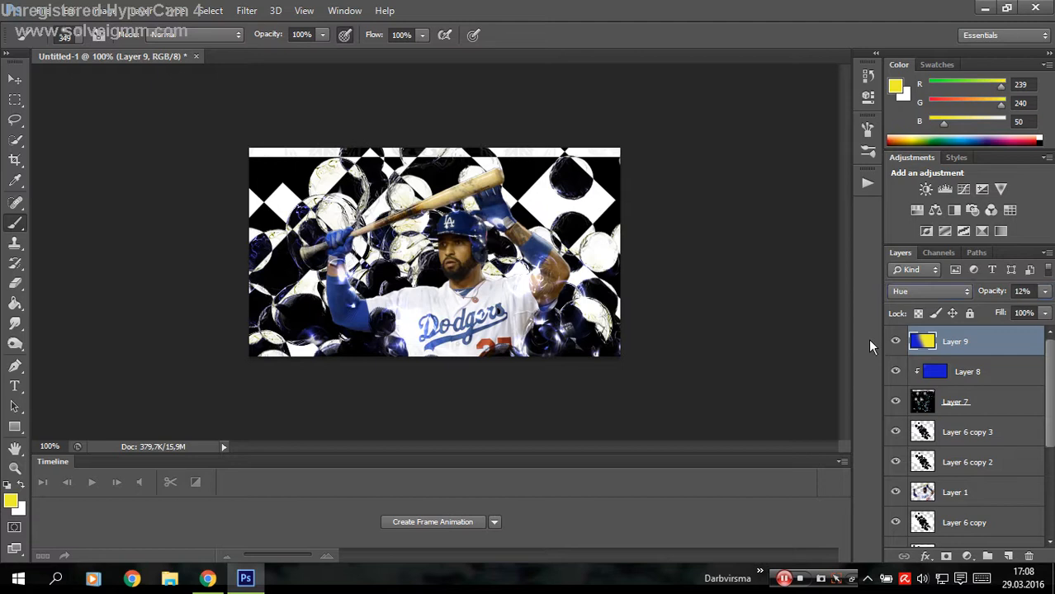
pyautogui.click(895, 342)
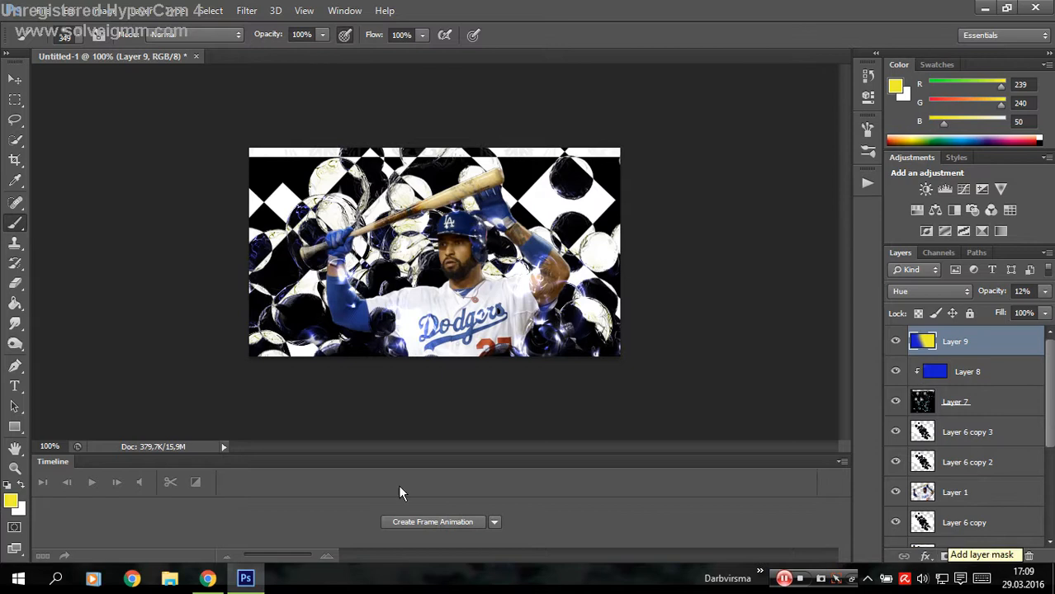
# Add a text box across the player and enter the name requested in the forum topic as 40 pt yellow text.
pyautogui.click(16, 386)
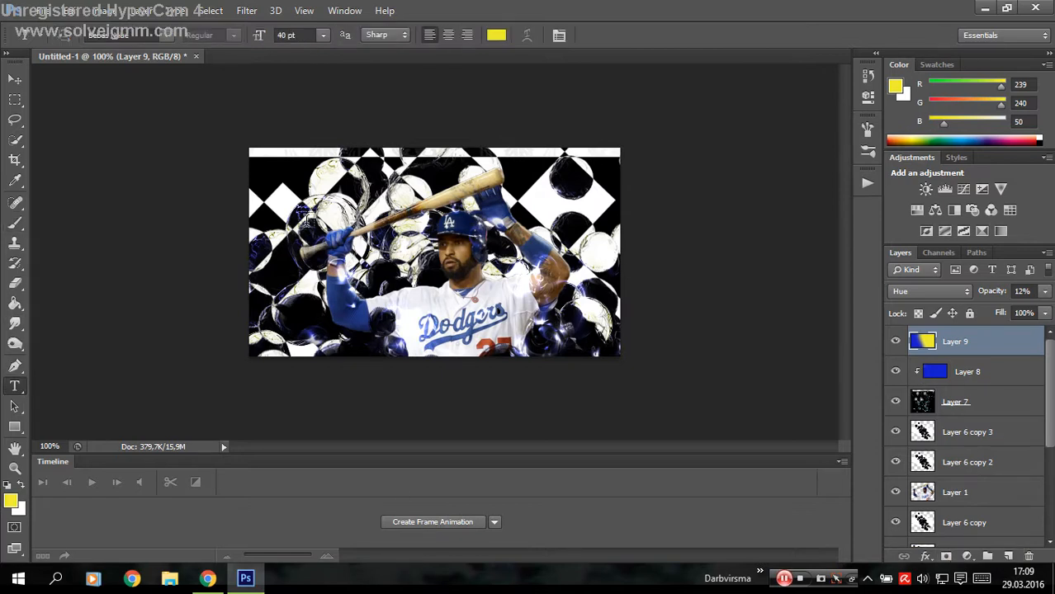
pyautogui.moveTo(306, 207); pyautogui.dragTo(635, 345)
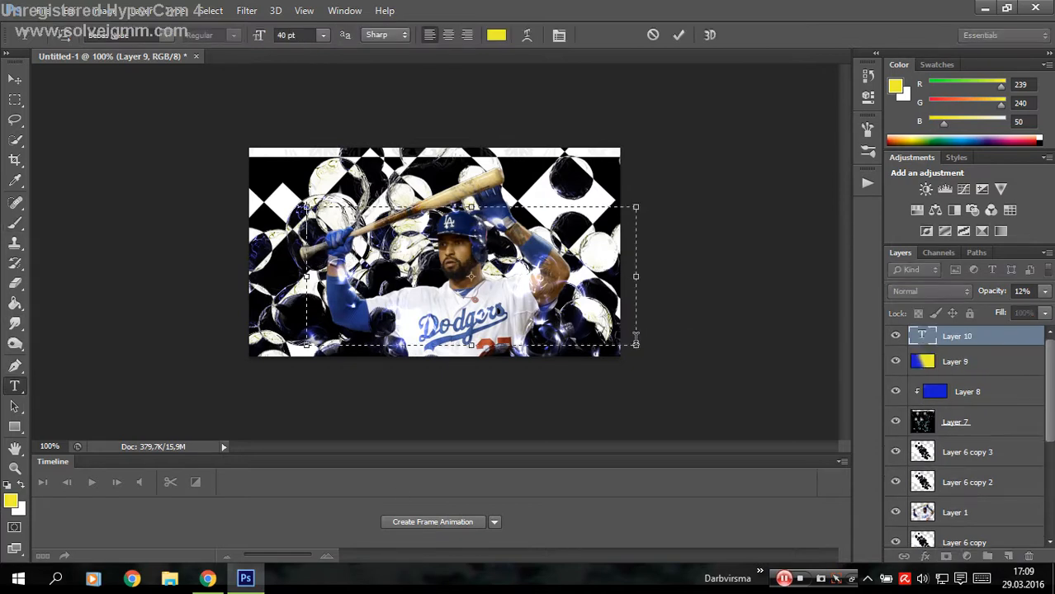
pyautogui.click(207, 578)
pyautogui.click(247, 10)
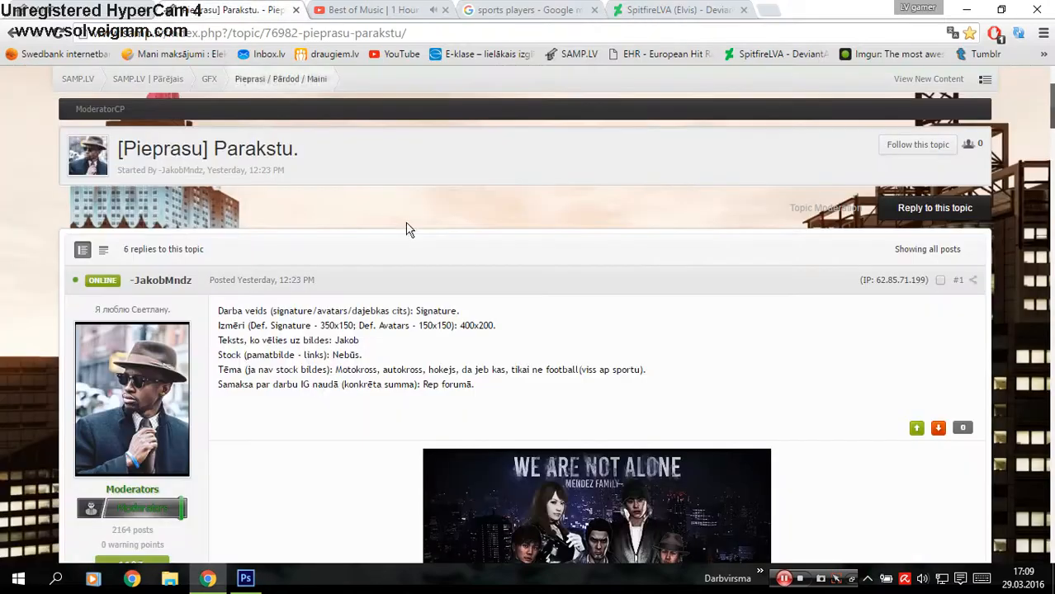
pyautogui.click(248, 578)
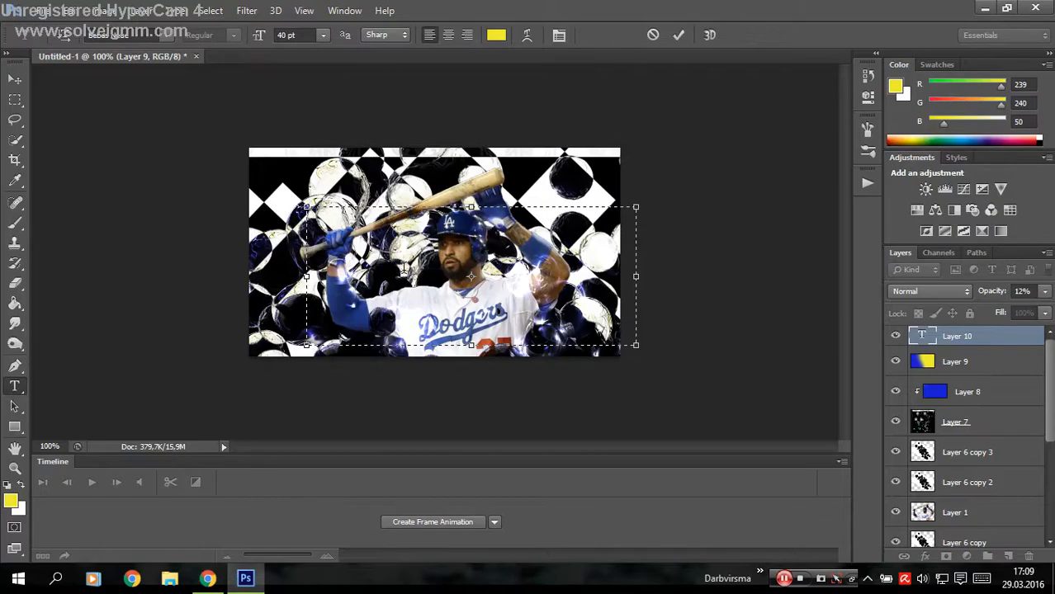
pyautogui.write('JAKOB')
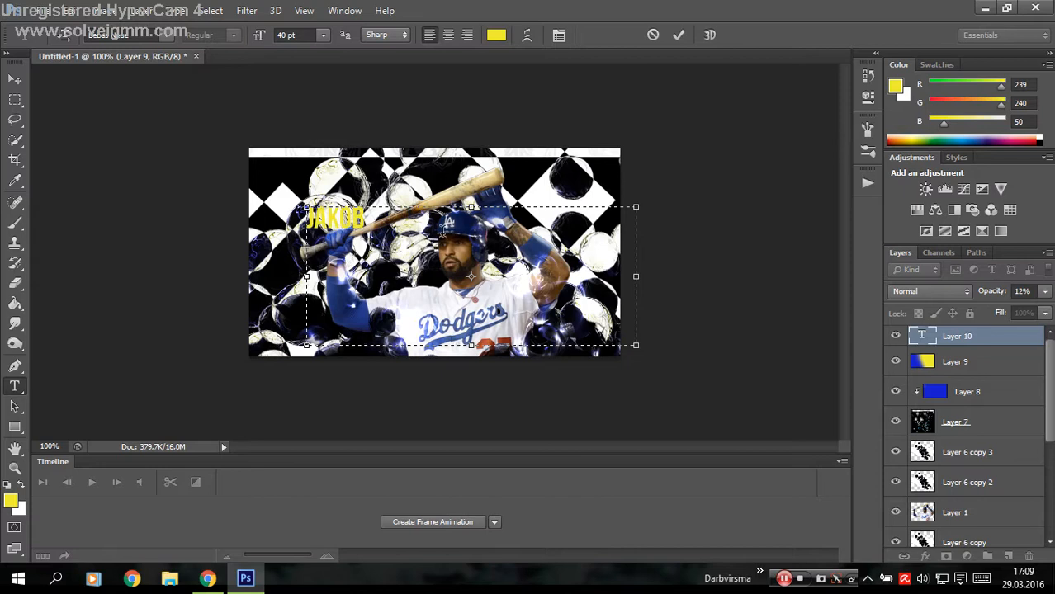
# Recolor the name text black and commit the text edit.
pyautogui.moveTo(444, 229); pyautogui.dragTo(231, 215)
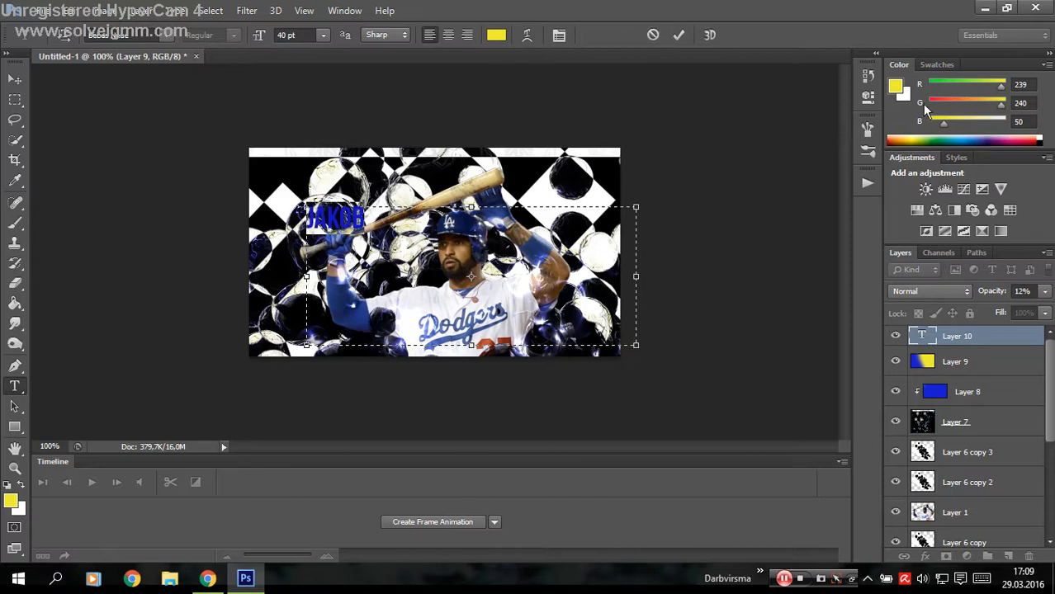
pyautogui.moveTo(941, 140); pyautogui.dragTo(942, 155)
pyautogui.click(679, 35)
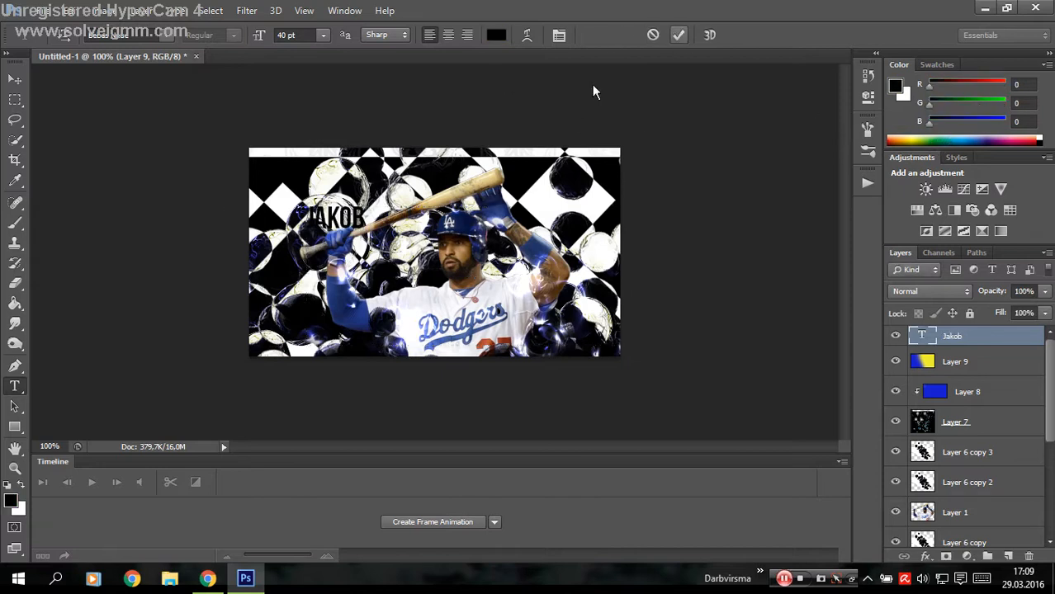
pyautogui.moveTo(406, 220); pyautogui.dragTo(535, 229)
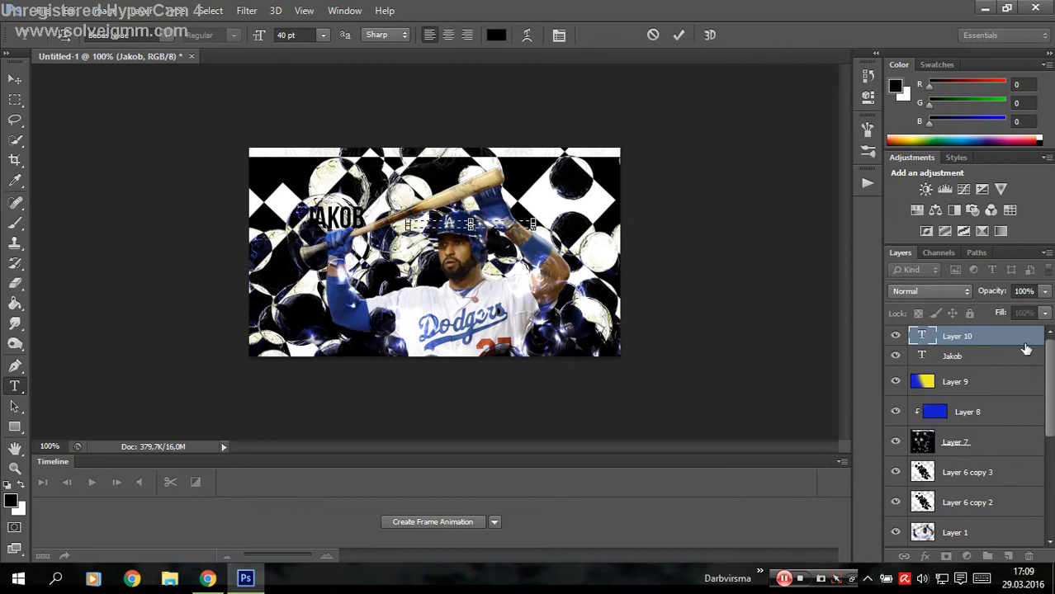
pyautogui.click(867, 93)
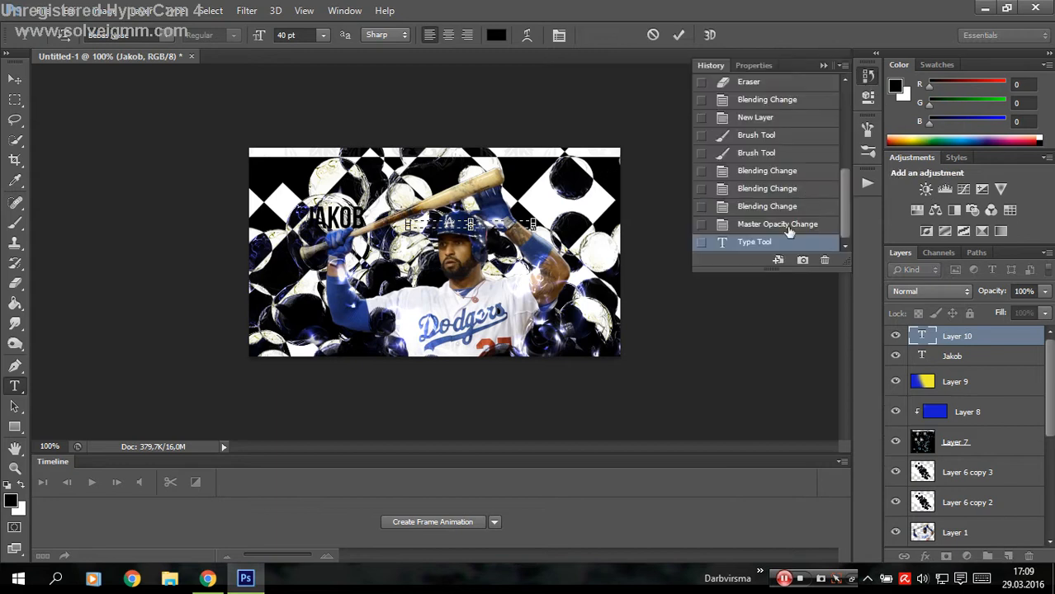
pyautogui.click(730, 237)
pyautogui.click(867, 76)
# Move the name text up above the bat and rotate it to about -26° so it follows the bat's slope.
pyautogui.click(14, 80)
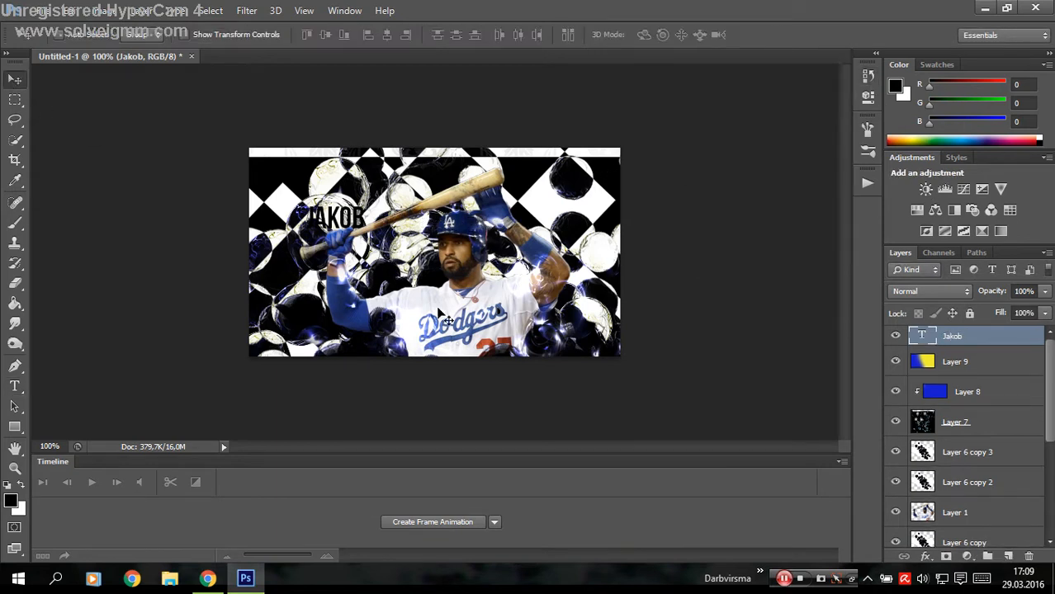
pyautogui.moveTo(438, 310); pyautogui.dragTo(499, 288)
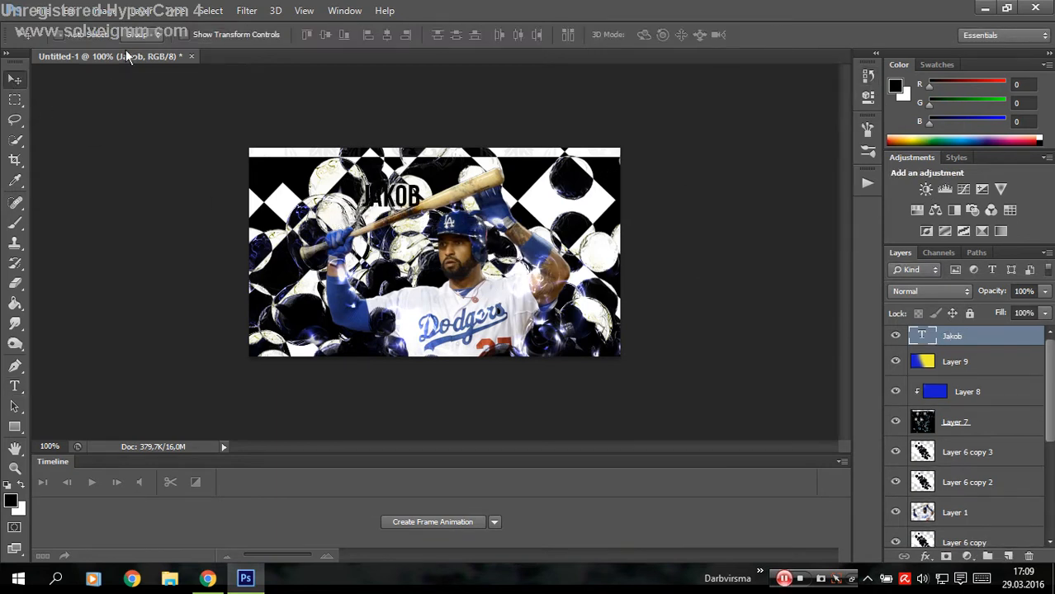
pyautogui.click(73, 12)
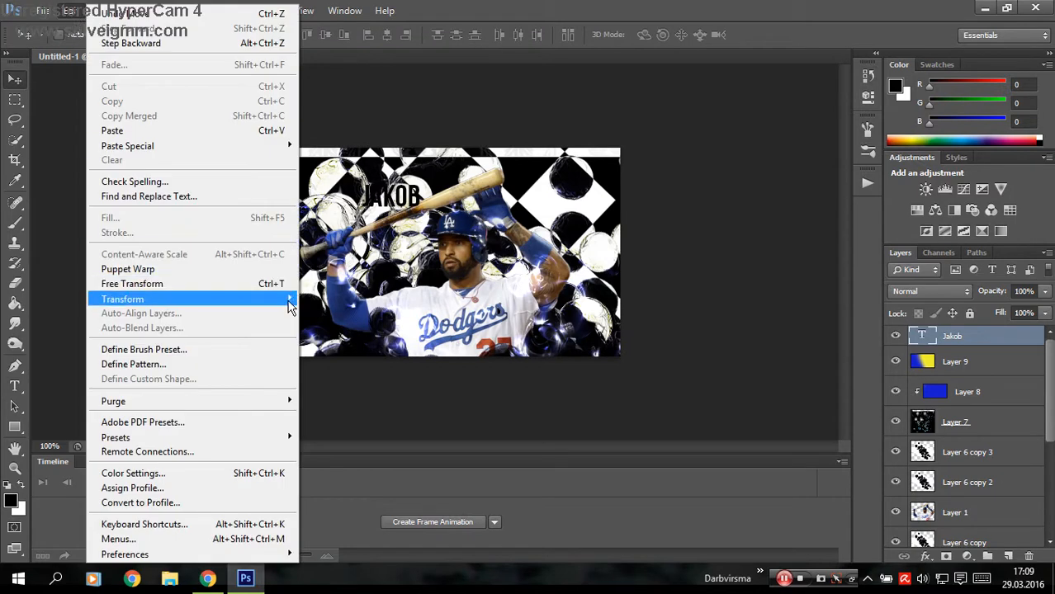
pyautogui.moveTo(289, 299)
pyautogui.click(323, 335)
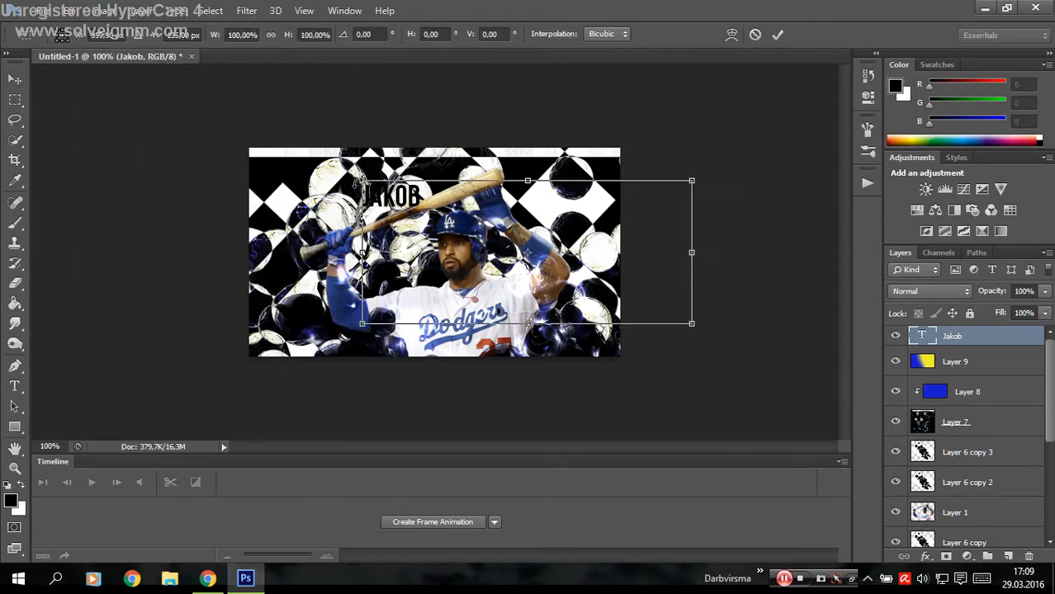
pyautogui.moveTo(358, 182); pyautogui.dragTo(460, 221)
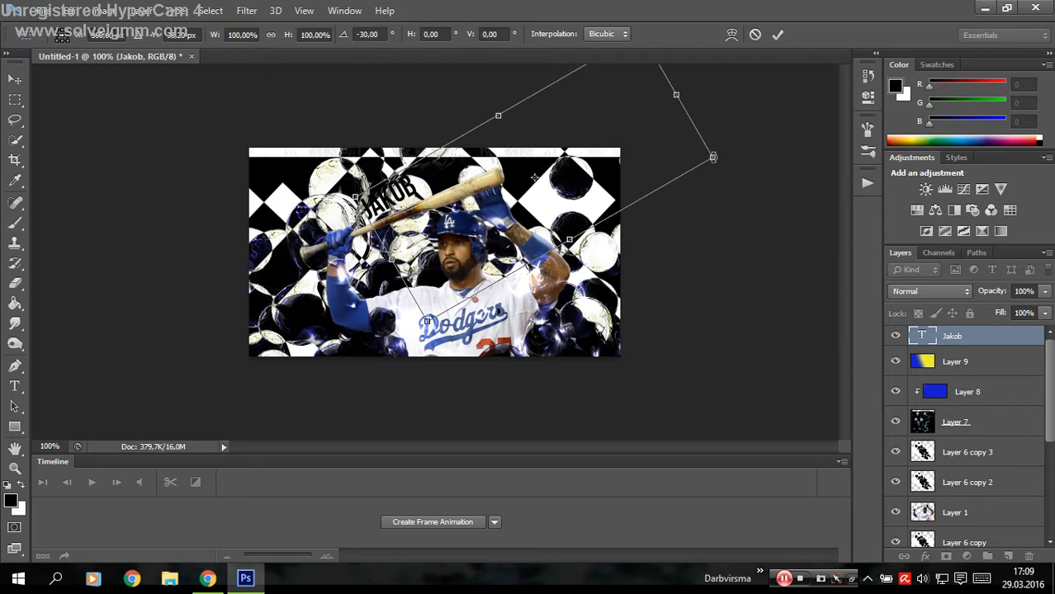
pyautogui.moveTo(713, 157); pyautogui.dragTo(717, 170)
pyautogui.moveTo(618, 170)
pyautogui.mouseDown()
pyautogui.moveTo(636, 182)
pyautogui.moveTo(627, 175)
pyautogui.mouseUp()
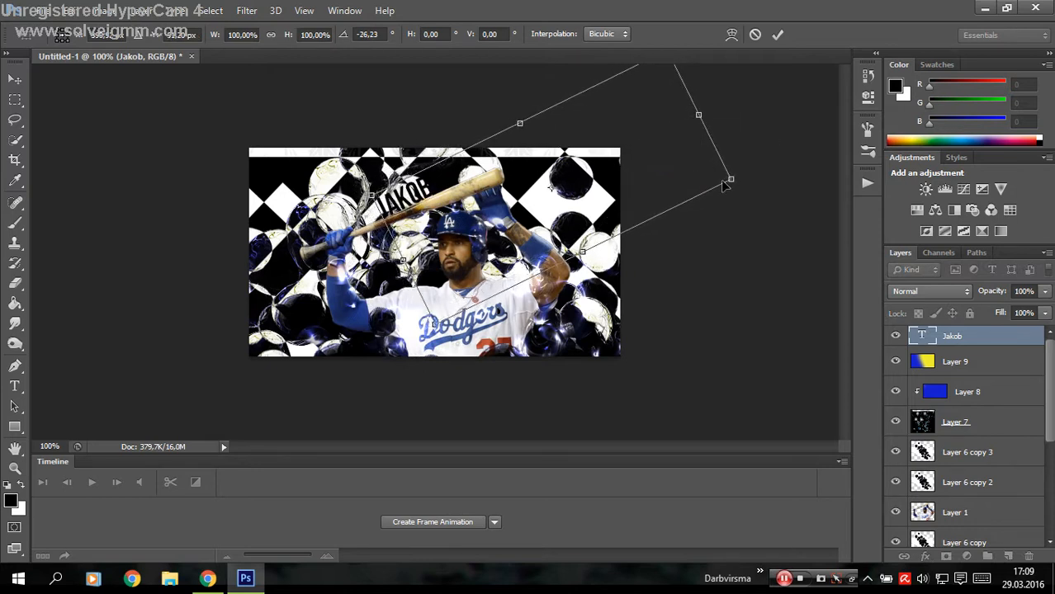
pyautogui.moveTo(732, 179); pyautogui.dragTo(731, 182)
pyautogui.press('Return')
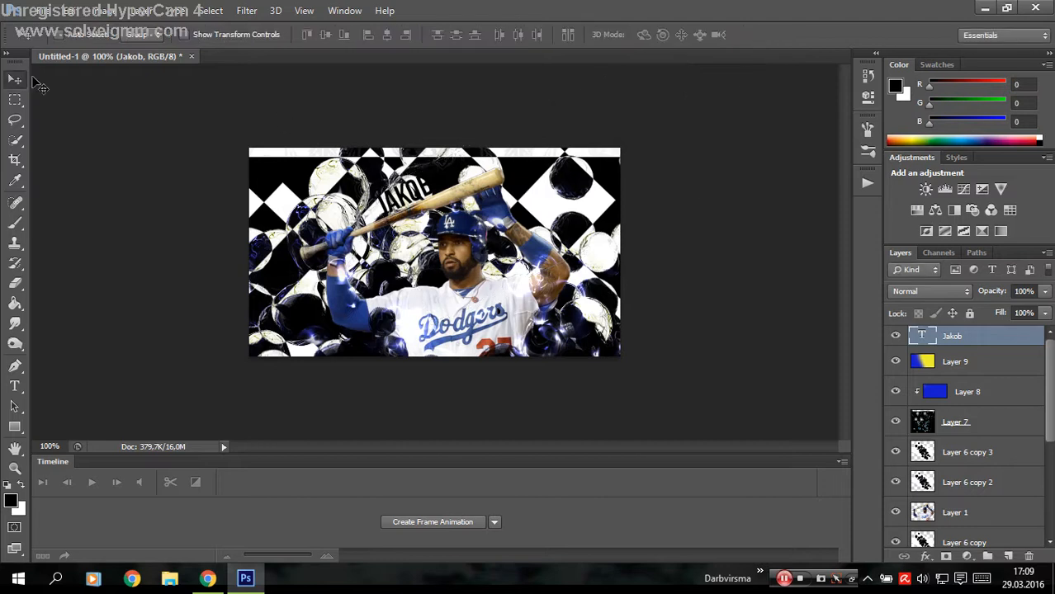
# Nudge the tilted name down across the bat, and move it onto the player's shoulder beside the jersey lettering.
pyautogui.press('Left')
pyautogui.press('Down')
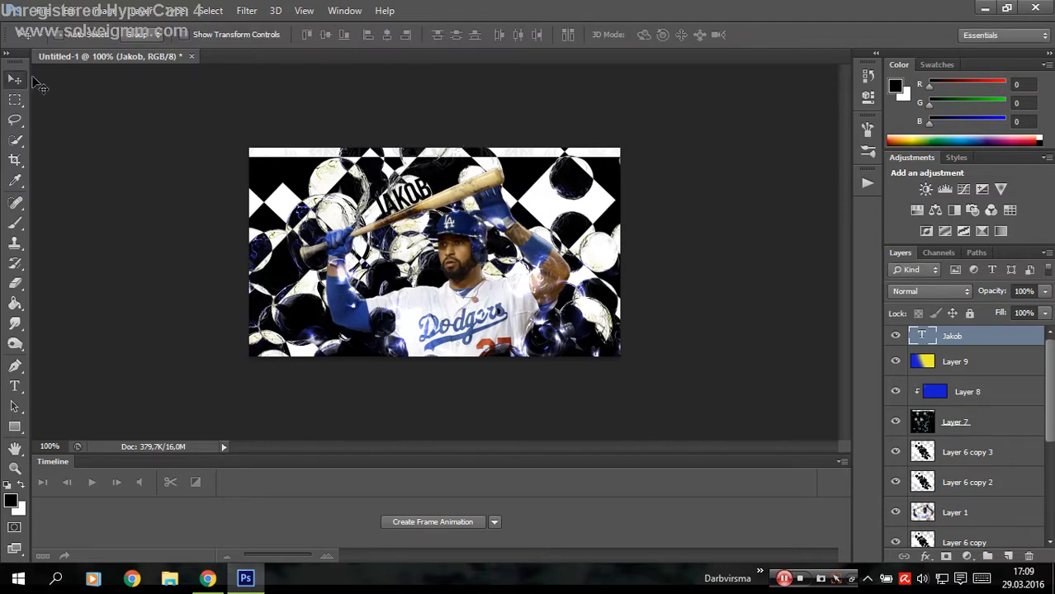
pyautogui.press('Left')
pyautogui.press('Down')
pyautogui.press('Down')
pyautogui.press('Down')
pyautogui.press('Down')
pyautogui.press('Down')
pyautogui.press('Down')
pyautogui.press('Down')
pyautogui.press('Down')
pyautogui.press('Down')
pyautogui.press('Down')
pyautogui.press('Down')
pyautogui.press('Down')
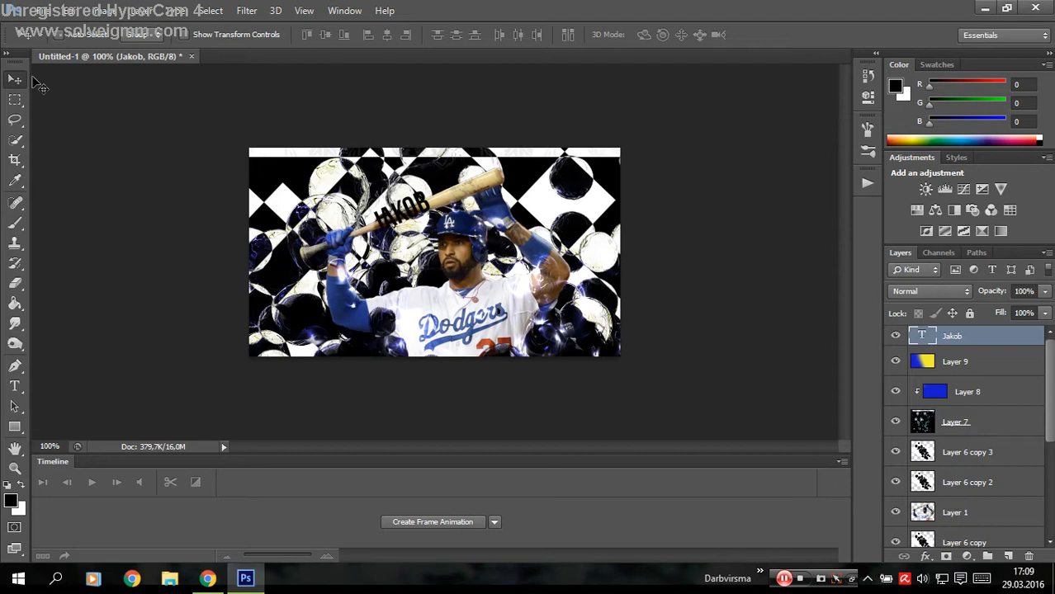
pyautogui.press('Down')
pyautogui.press('Down')
pyautogui.press('Down')
pyautogui.moveTo(592, 232); pyautogui.dragTo(601, 317)
# Rotate the name text clockwise to a gentler upward tilt and fit it above the jersey lettering.
pyautogui.click(69, 10)
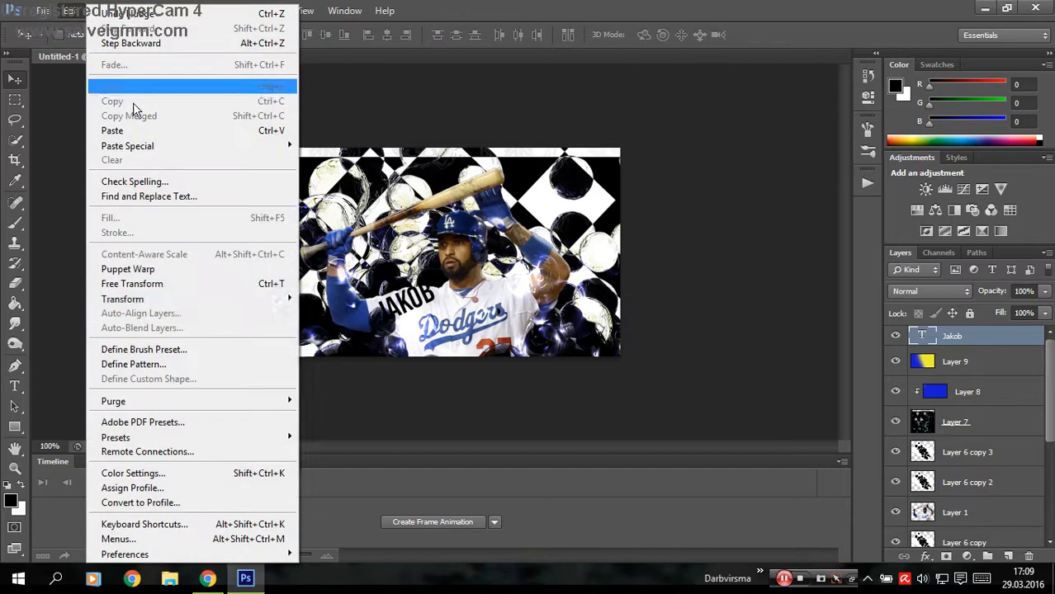
pyautogui.moveTo(269, 296)
pyautogui.click(320, 320)
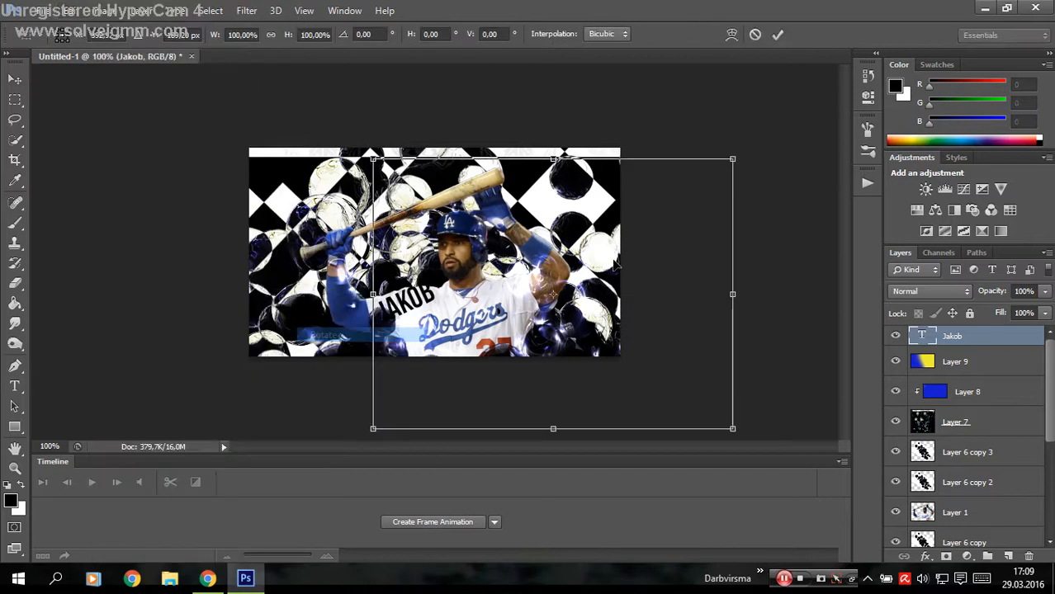
pyautogui.moveTo(735, 159); pyautogui.dragTo(772, 252)
pyautogui.moveTo(616, 239); pyautogui.dragTo(617, 307)
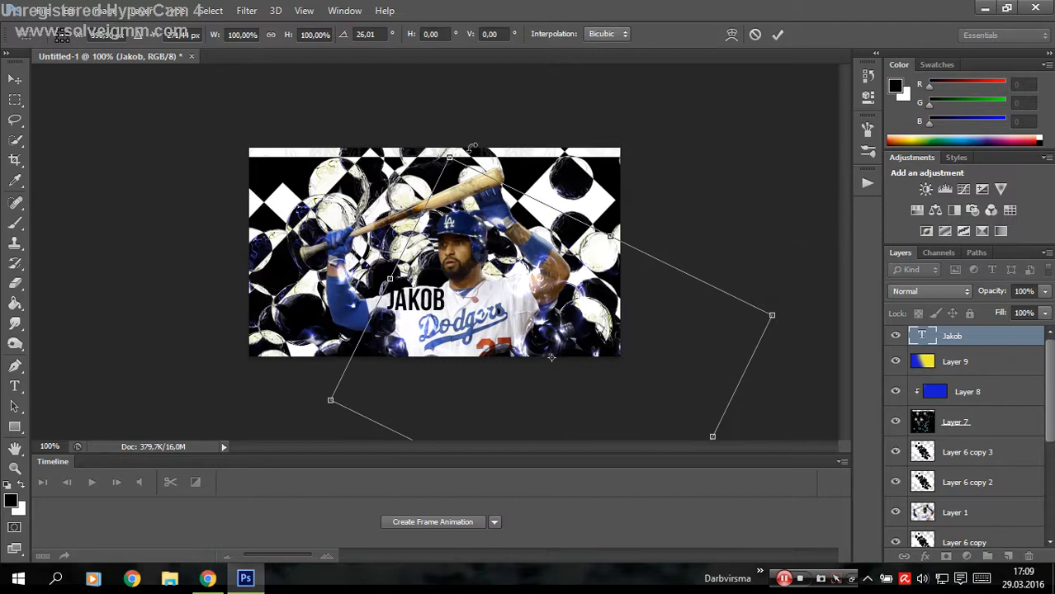
pyautogui.moveTo(450, 157); pyautogui.dragTo(405, 164)
pyautogui.moveTo(486, 270); pyautogui.dragTo(499, 247)
pyautogui.click(776, 35)
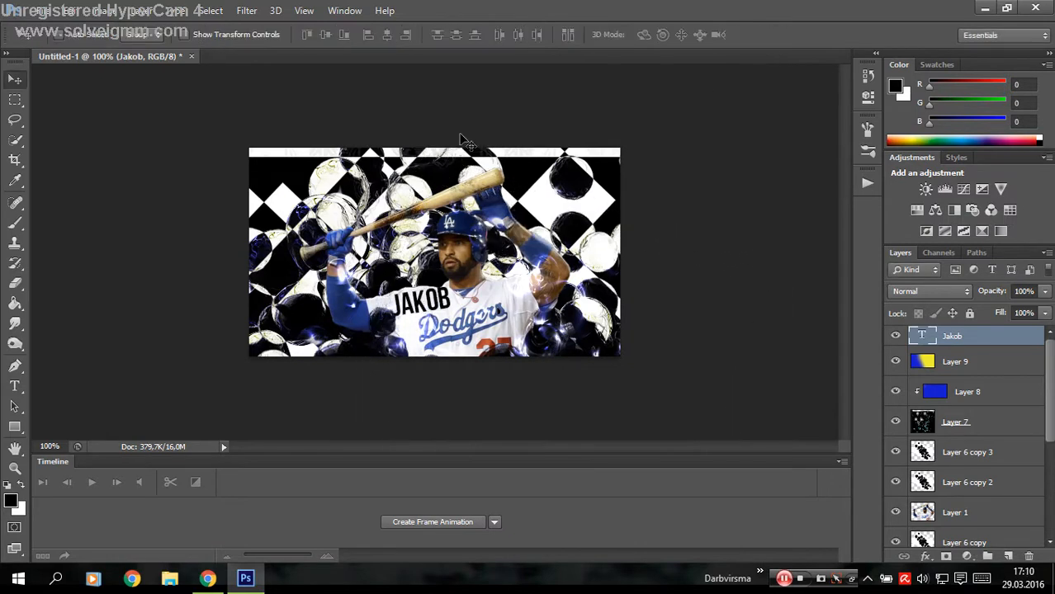
# Nudge the name text slightly to the left on the jersey.
pyautogui.press('Left')
pyautogui.press('Left')
pyautogui.press('Left')
pyautogui.press('Left')
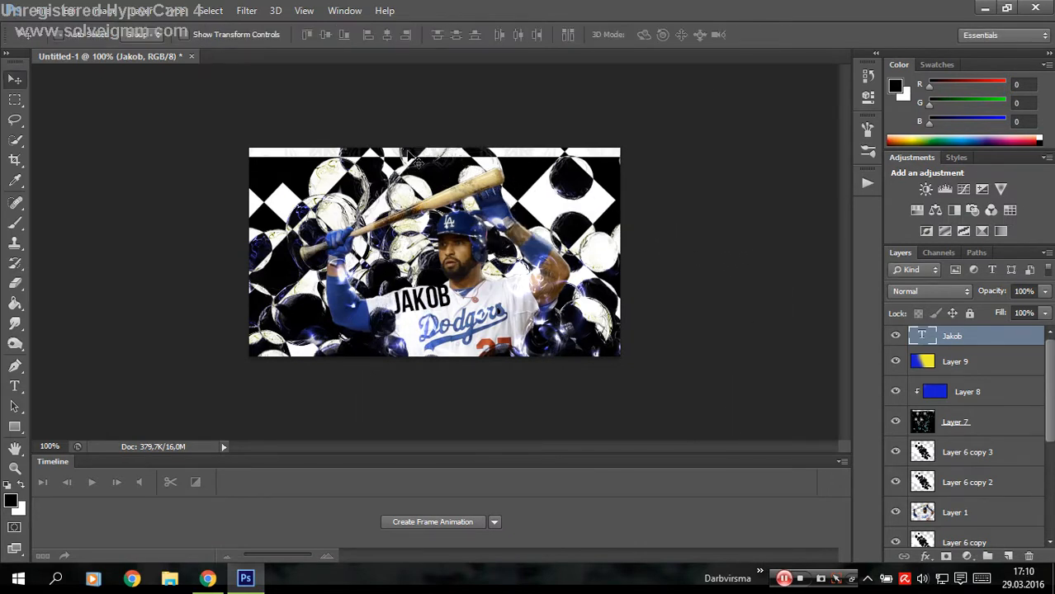
pyautogui.press('Left')
pyautogui.press('Left')
pyautogui.press('Left')
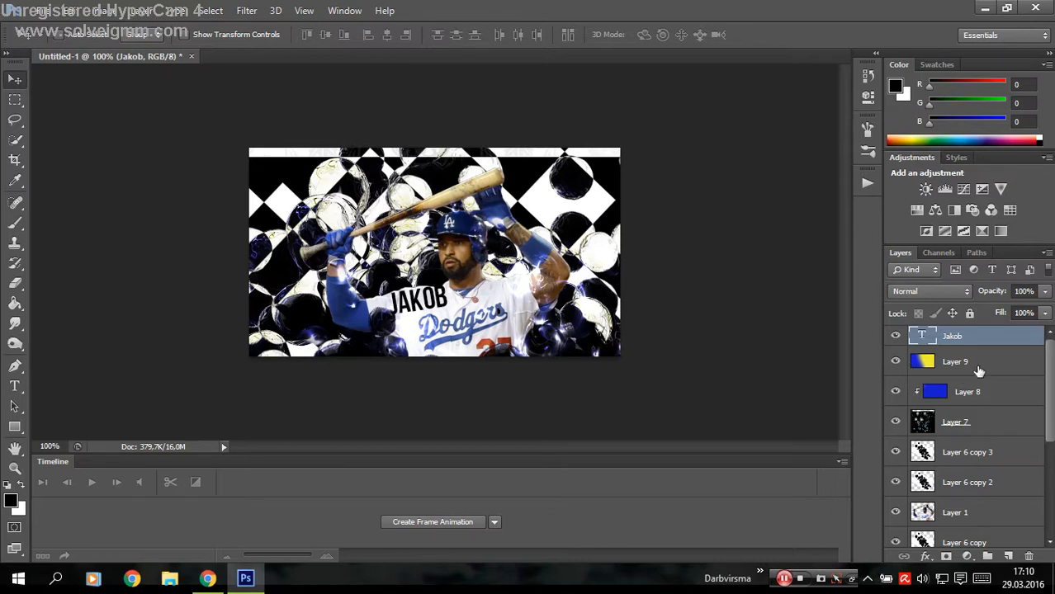
# Add a Stroke layer style to the name text with a size of 1 px.
pyautogui.doubleClick(1009, 343)
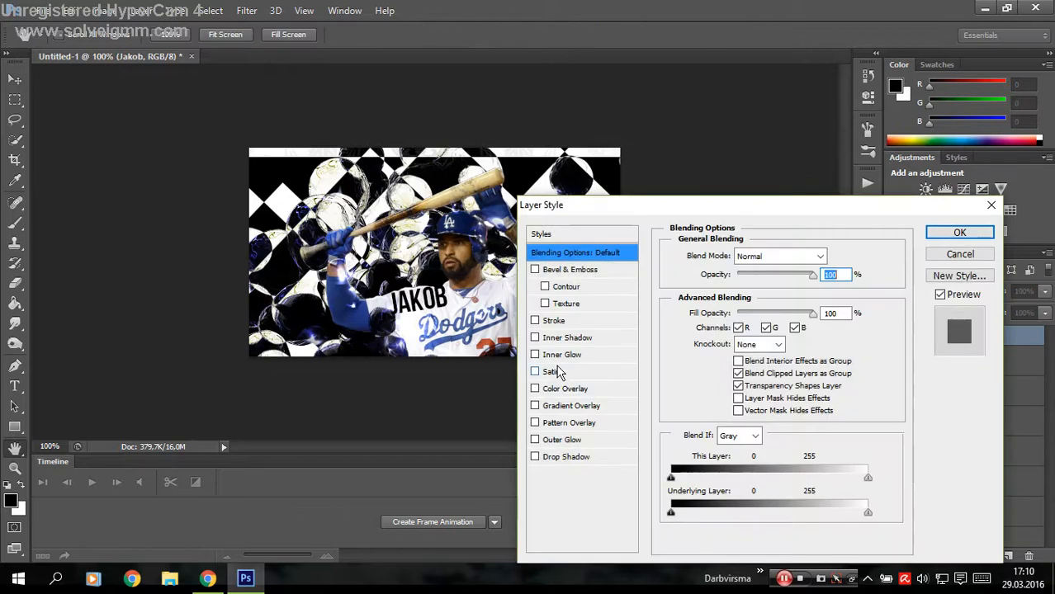
pyautogui.click(560, 322)
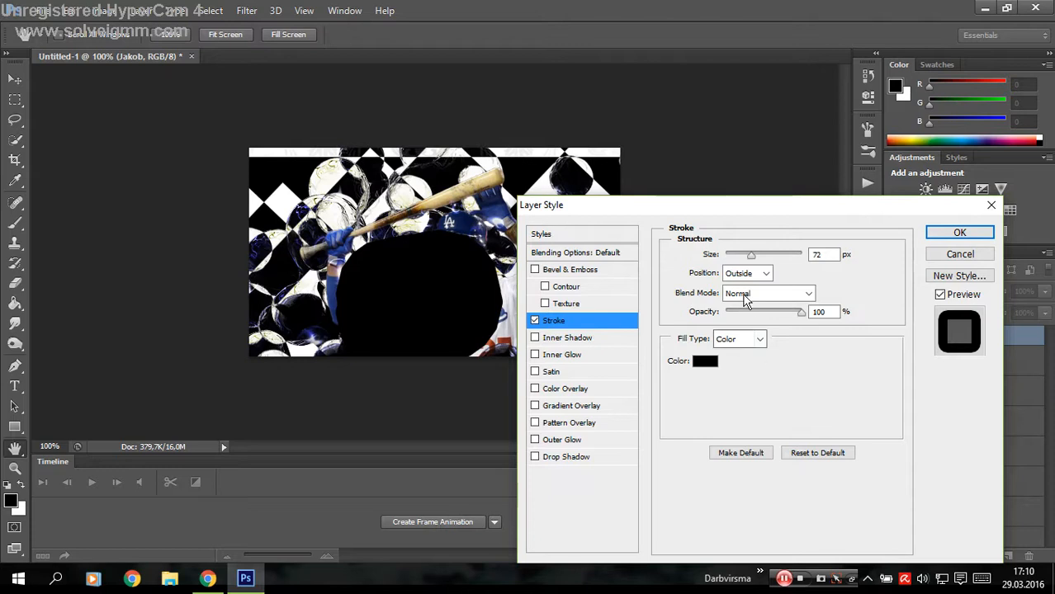
pyautogui.moveTo(758, 260); pyautogui.dragTo(650, 248)
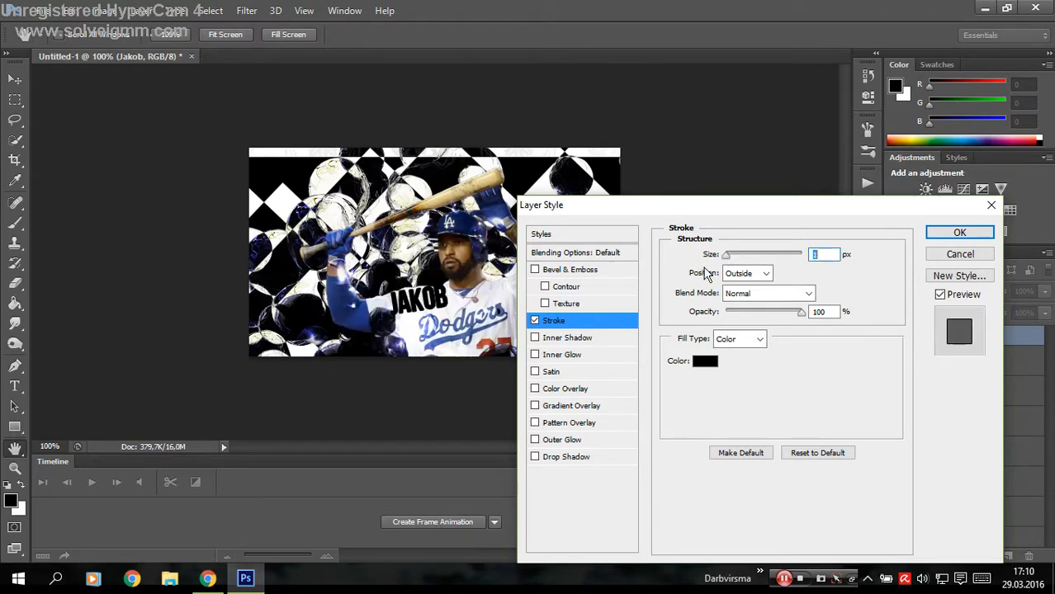
# Set the stroke's fill type to Gradient and pick the Violet, Orange preset after trying Blue, Yellow, Blue.
pyautogui.click(759, 340)
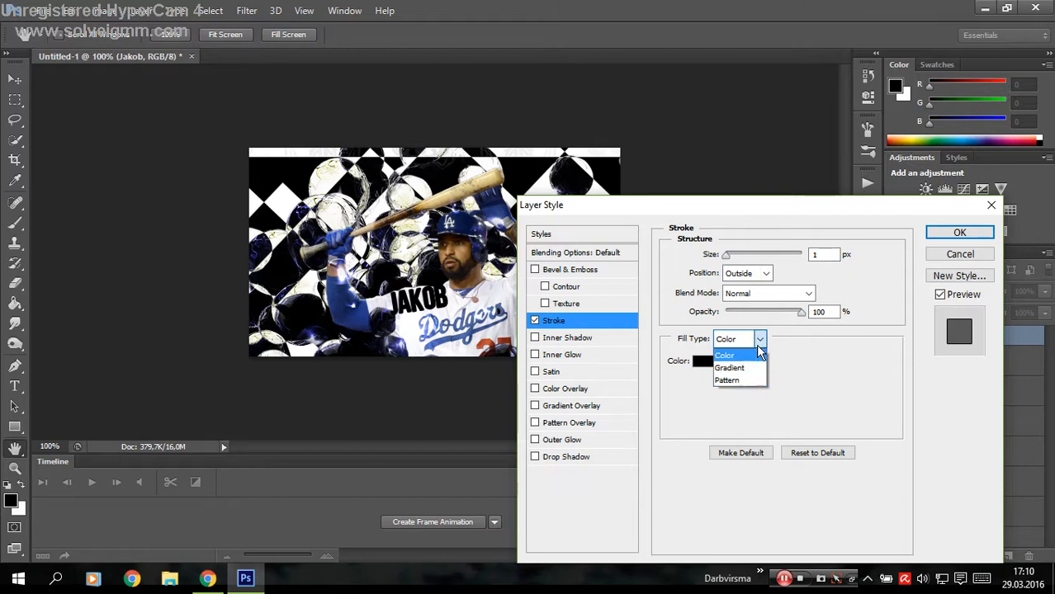
pyautogui.click(737, 368)
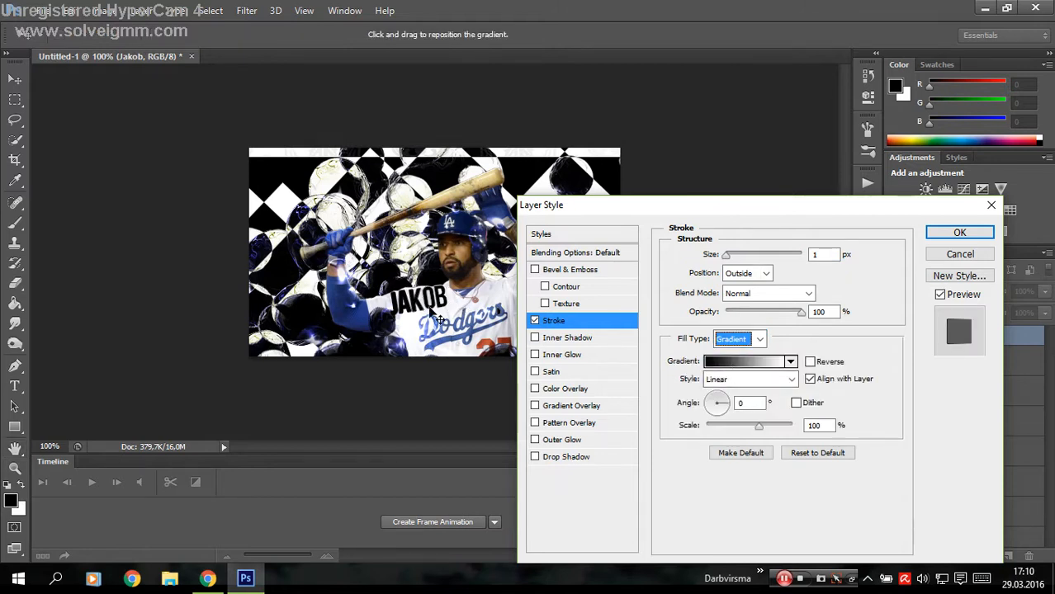
pyautogui.click(726, 361)
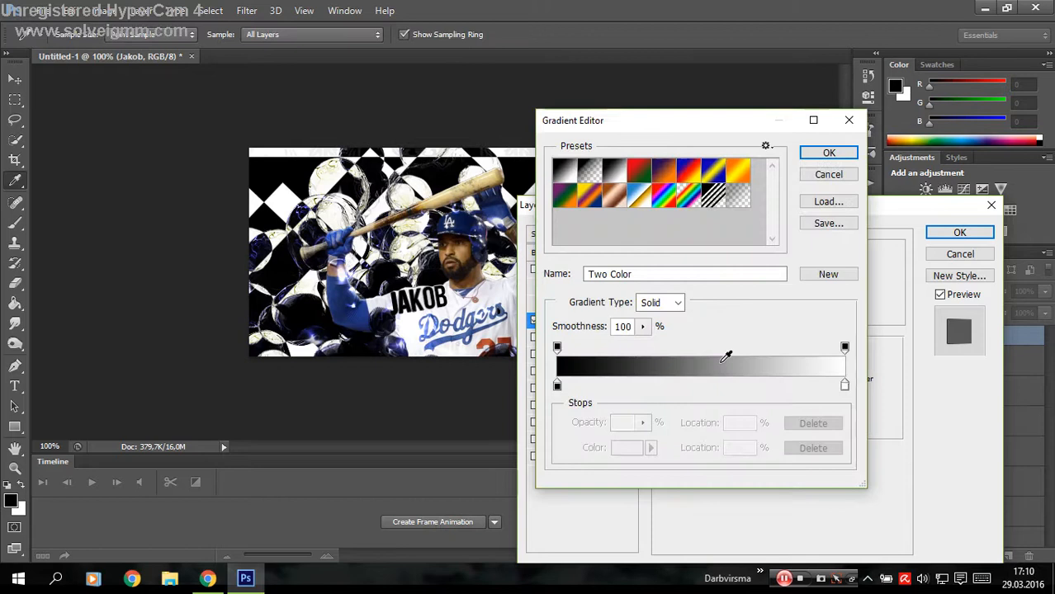
pyautogui.click(715, 170)
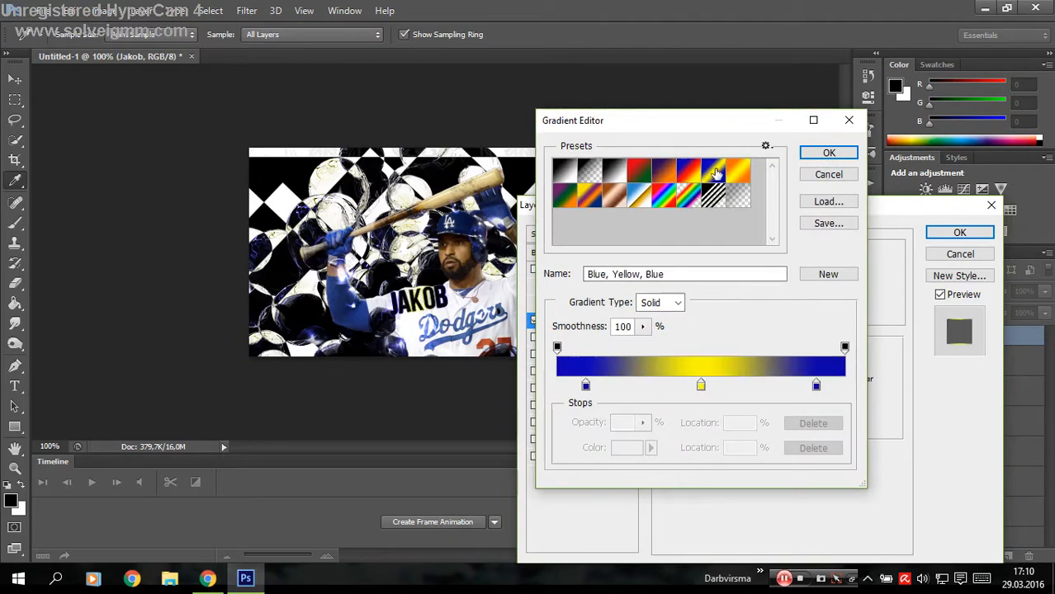
pyautogui.click(667, 171)
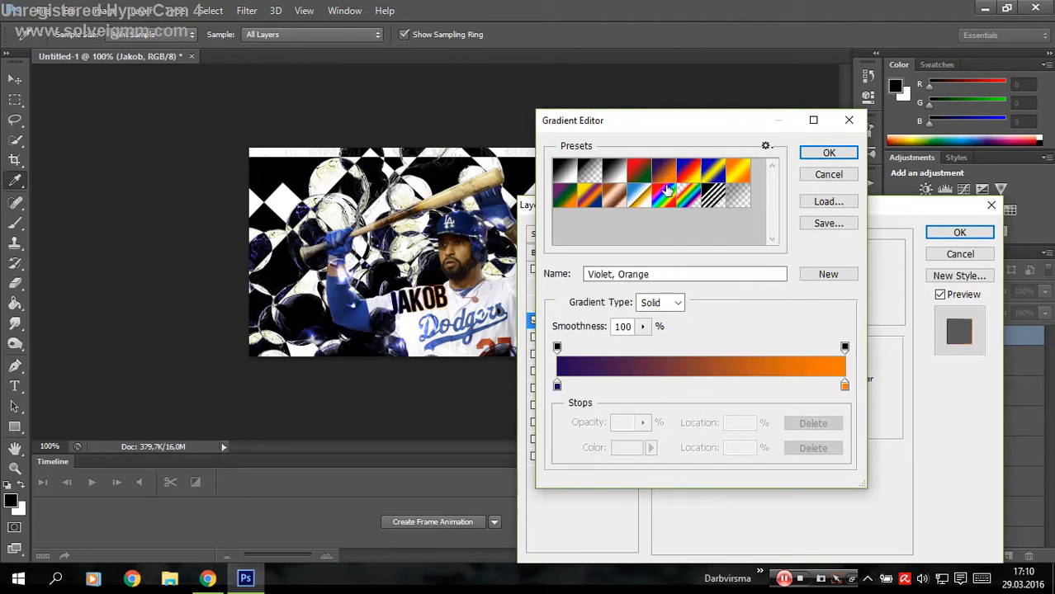
# Recolor the gradient's starting color stop to 6400ff.
pyautogui.click(557, 385)
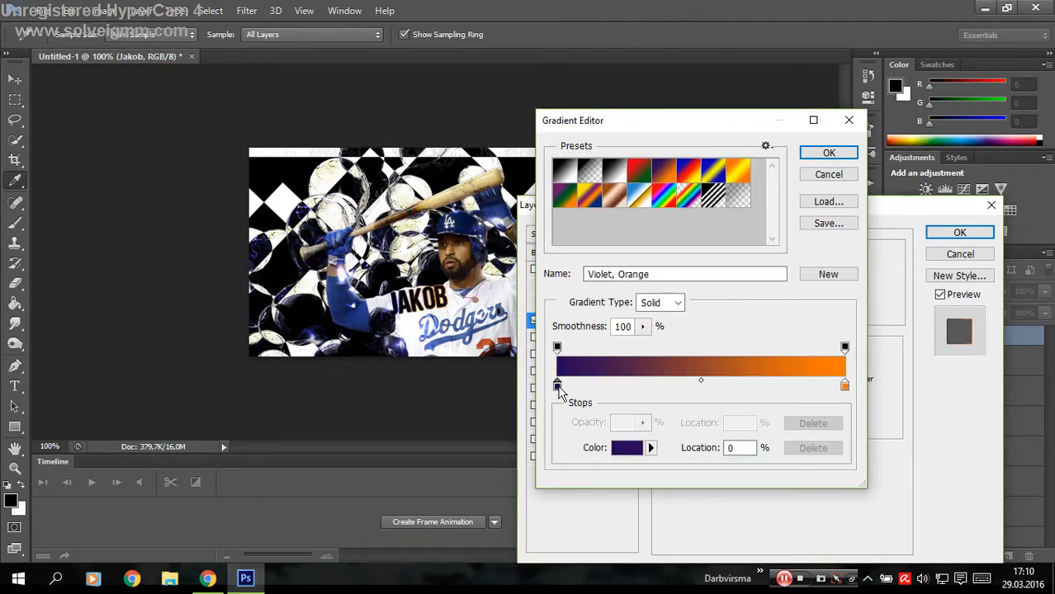
pyautogui.click(634, 450)
pyautogui.write('6400ff')
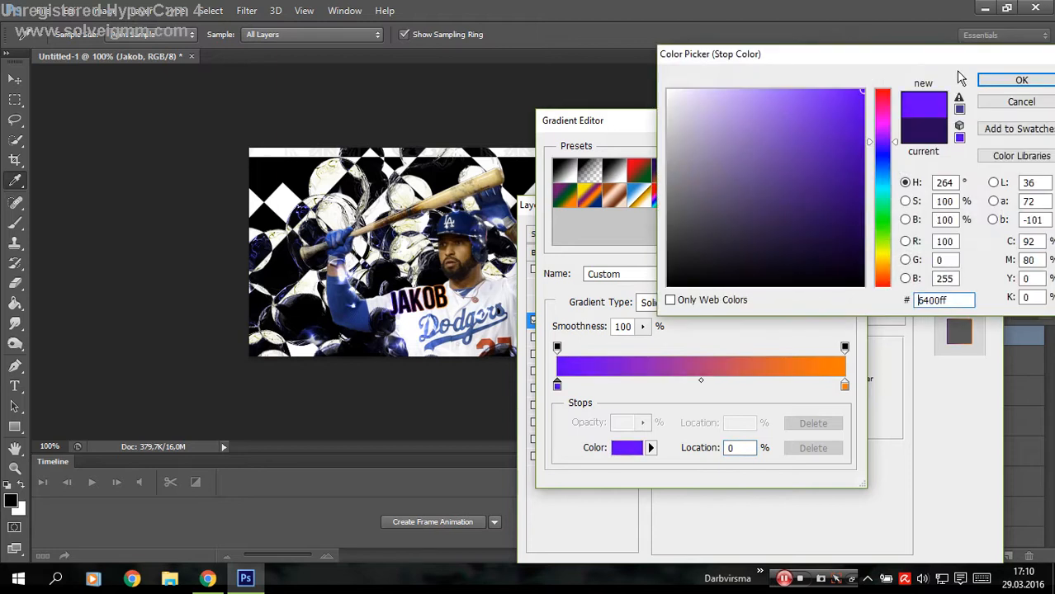
pyautogui.click(982, 82)
# Recolor the gradient's orange end stop to yellow and accept the custom gradient.
pyautogui.click(844, 385)
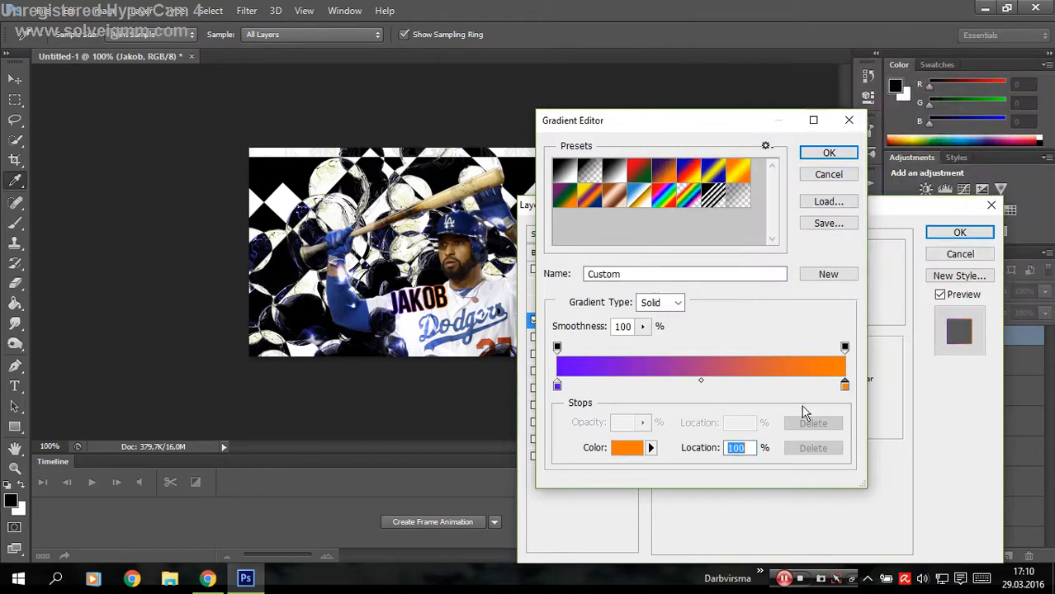
pyautogui.click(629, 448)
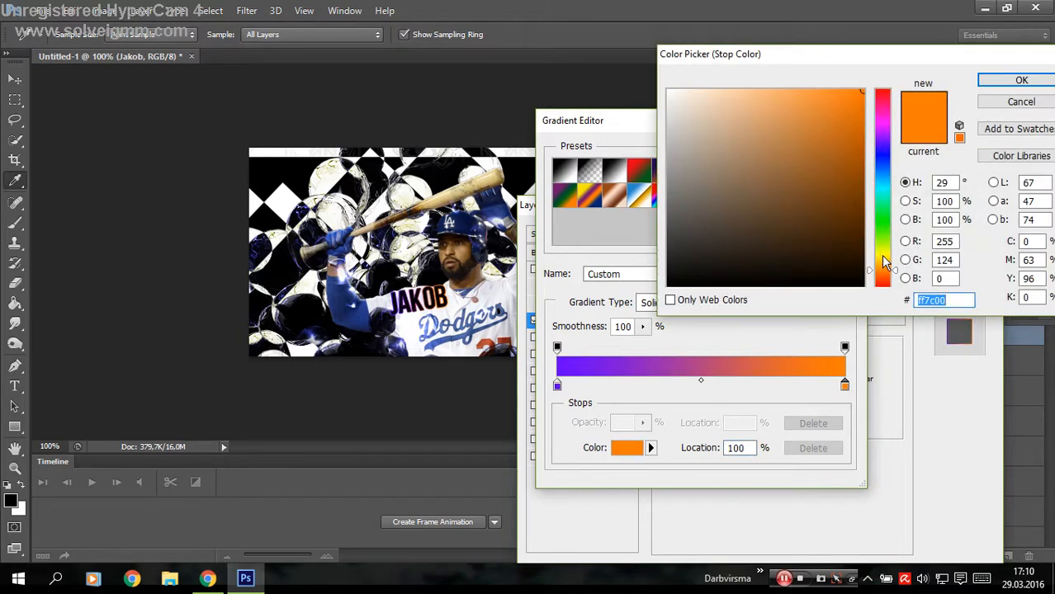
pyautogui.hotkey('ctrl', 'v')
pyautogui.click(1007, 82)
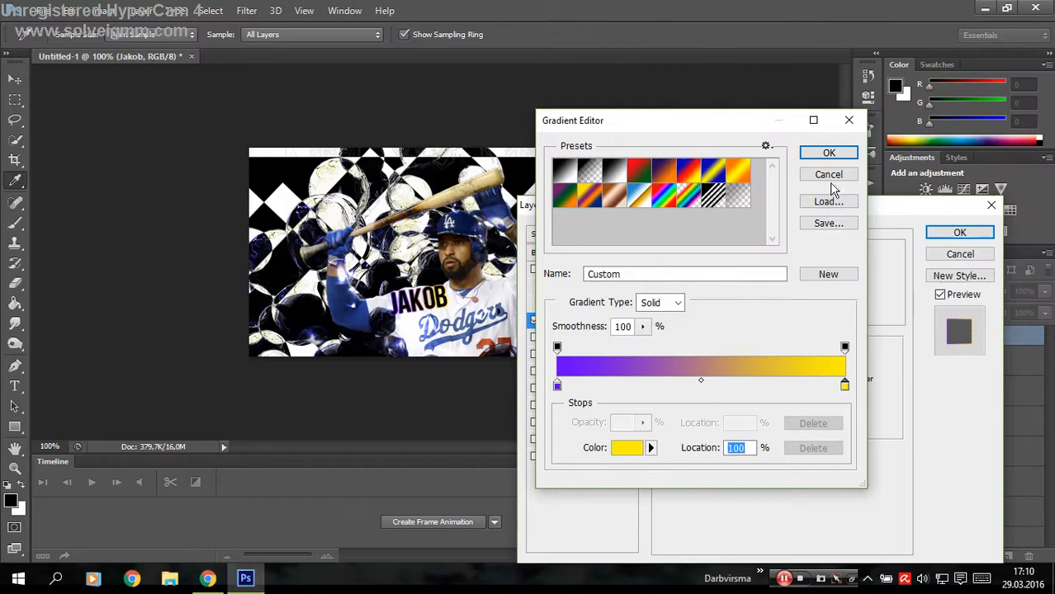
pyautogui.click(829, 153)
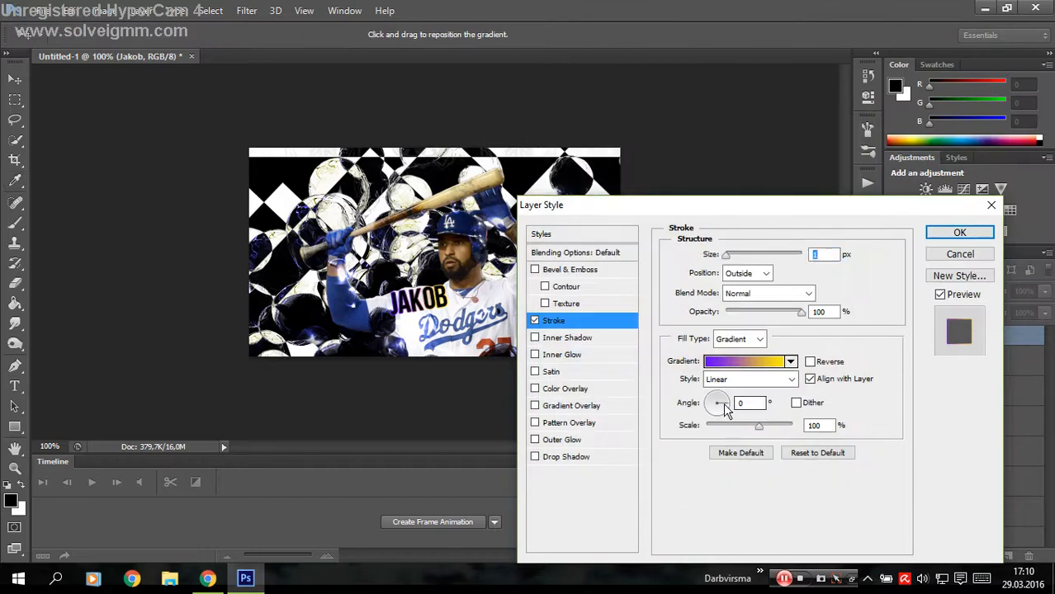
# Set the stroke gradient's angle to 143° and lower the stroke opacity to about 70%.
pyautogui.moveTo(713, 407)
pyautogui.mouseDown()
pyautogui.moveTo(708, 421)
pyautogui.moveTo(694, 415)
pyautogui.moveTo(717, 409)
pyautogui.moveTo(704, 395)
pyautogui.mouseUp()
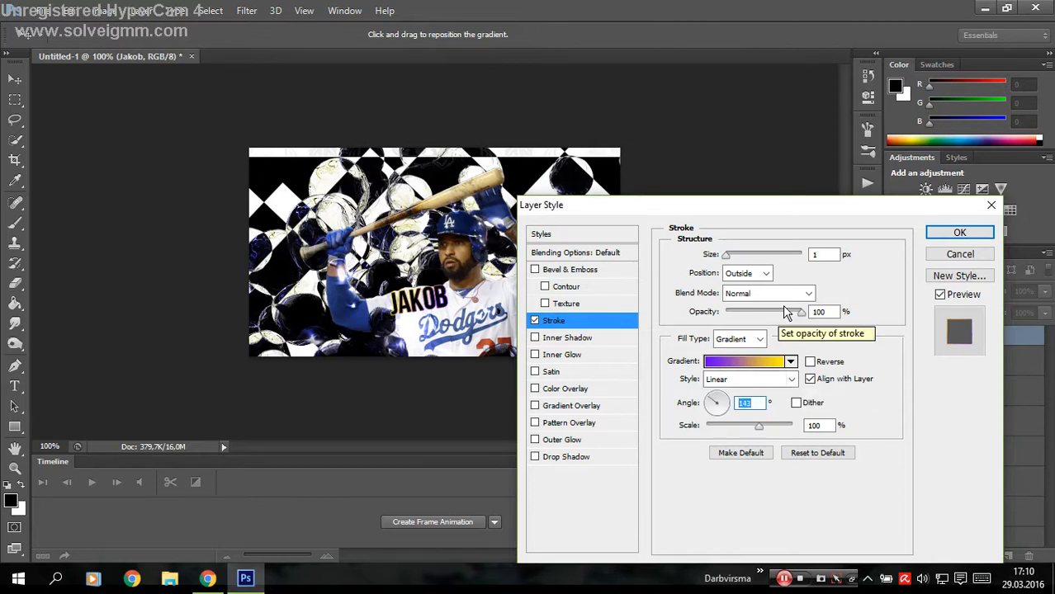
pyautogui.moveTo(799, 312); pyautogui.dragTo(783, 329)
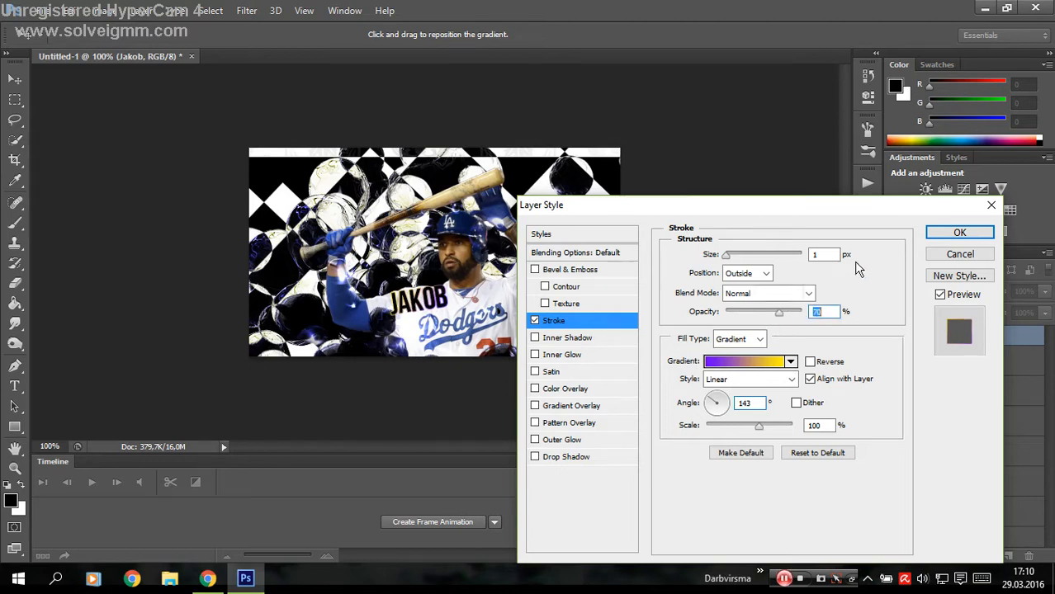
# Accept the name text's gradient stroke and brush soft black shading along the graphic's left and right edges on a new layer.
pyautogui.click(954, 233)
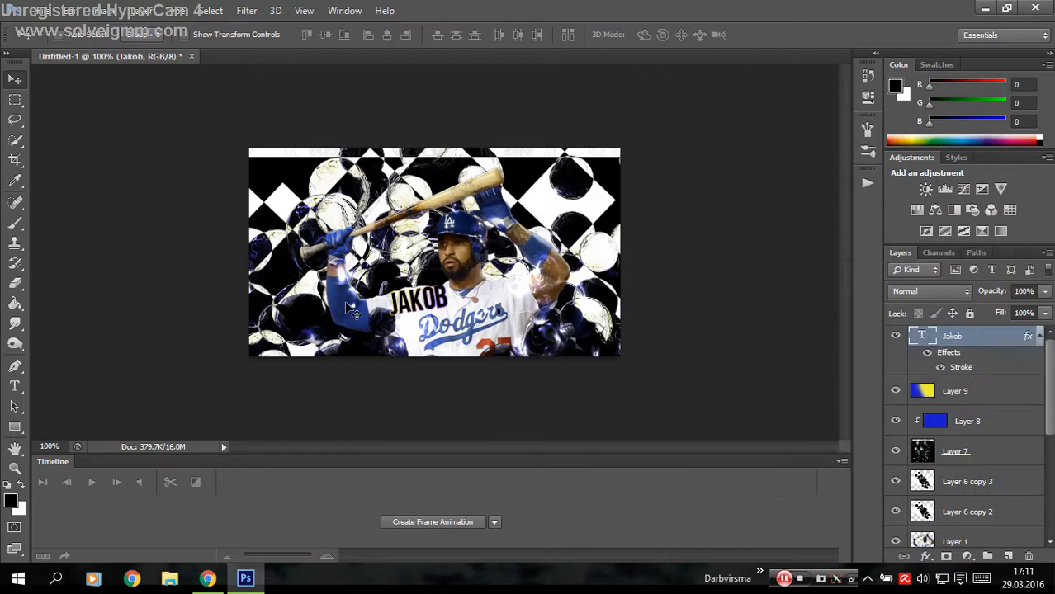
pyautogui.click(1009, 556)
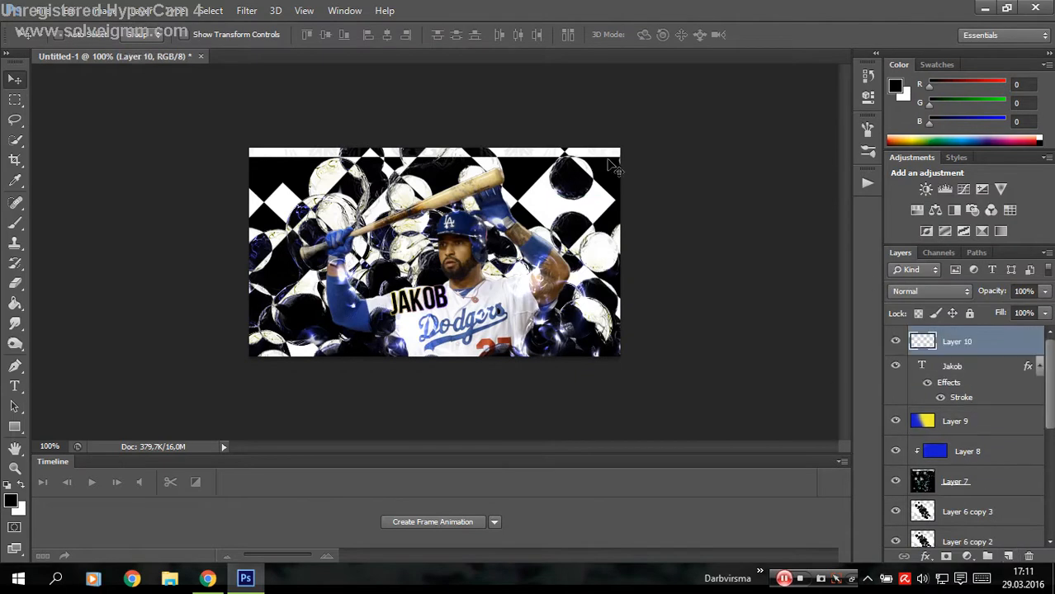
pyautogui.click(15, 223)
pyautogui.moveTo(198, 347); pyautogui.dragTo(206, 223)
pyautogui.moveTo(79, 85)
pyautogui.mouseDown()
pyautogui.moveTo(58, 108)
pyautogui.moveTo(73, 205)
pyautogui.mouseUp()
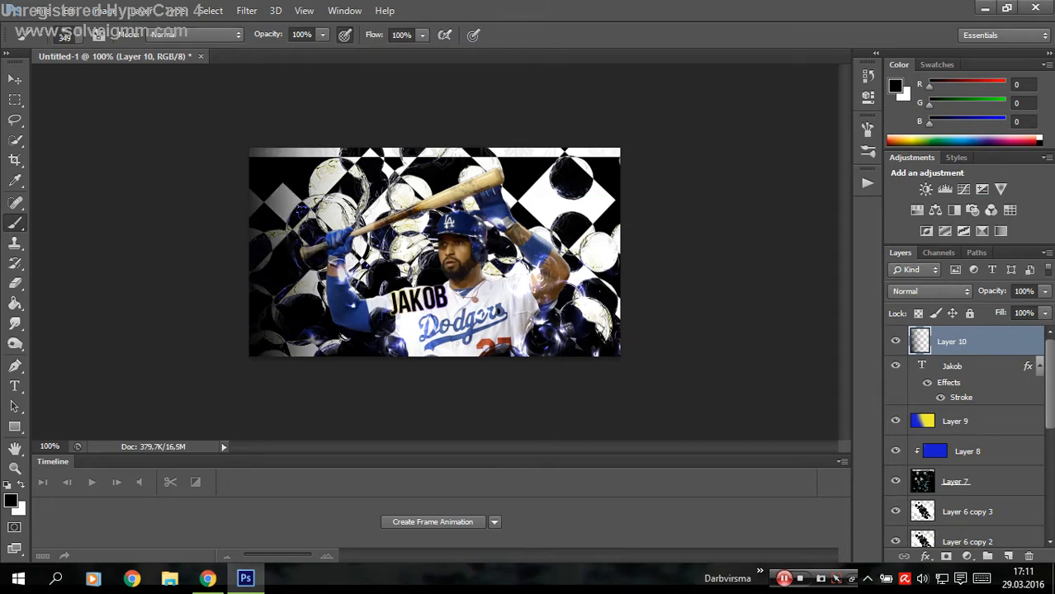
pyautogui.moveTo(594, 339)
pyautogui.mouseDown()
pyautogui.moveTo(594, 198)
pyautogui.moveTo(578, 157)
pyautogui.moveTo(595, 330)
pyautogui.moveTo(596, 304)
pyautogui.mouseUp()
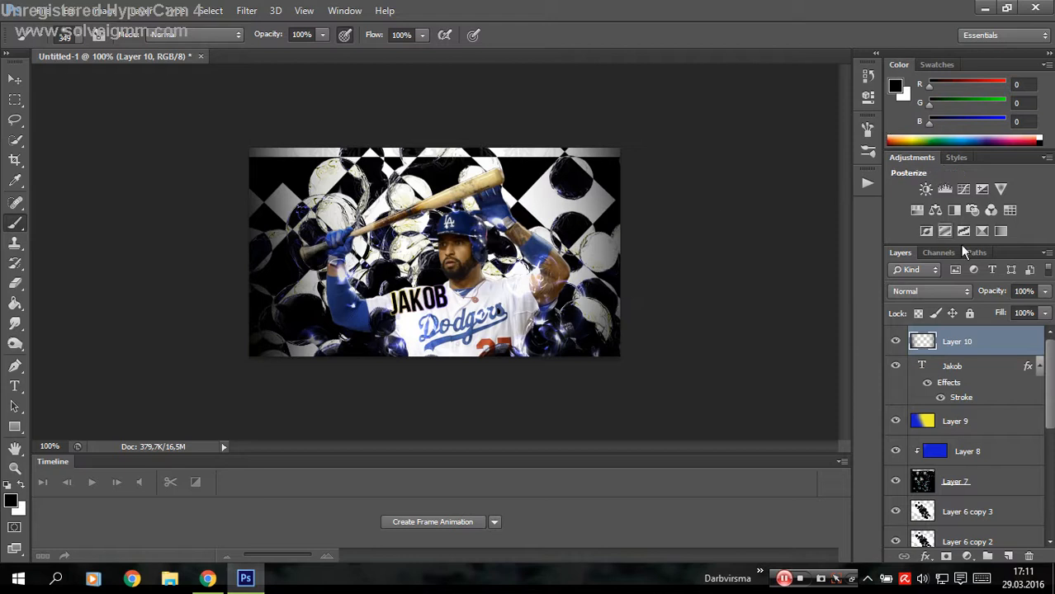
# Lower the shading layer's opacity and brush more soft black shading along the left and right edges on another new layer.
pyautogui.moveTo(990, 291); pyautogui.dragTo(661, 284)
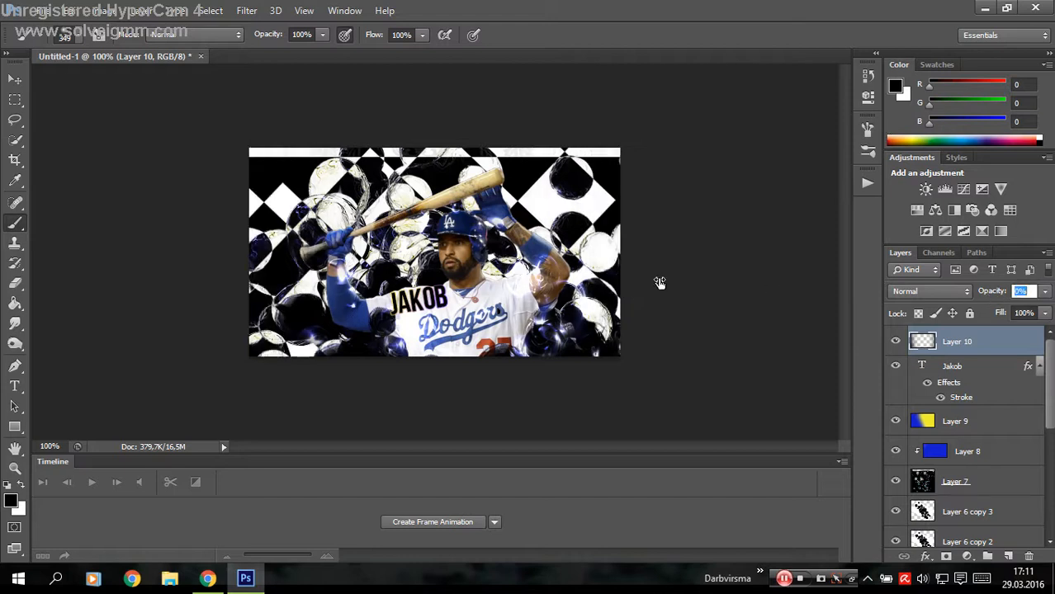
pyautogui.click(1008, 557)
pyautogui.moveTo(596, 339)
pyautogui.mouseDown()
pyautogui.moveTo(594, 153)
pyautogui.moveTo(599, 314)
pyautogui.mouseUp()
pyautogui.moveTo(273, 346)
pyautogui.mouseDown()
pyautogui.moveTo(276, 152)
pyautogui.moveTo(273, 206)
pyautogui.mouseUp()
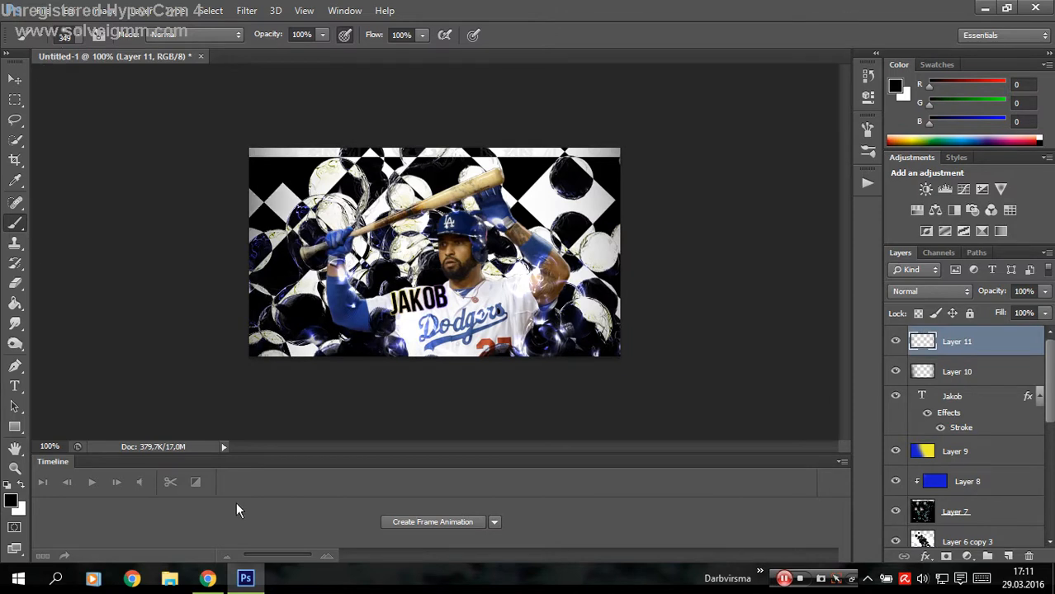
# Draw black rectangles across the graphic's bottom and top edges, the bottom one about 574 by 59 px, leaving thin black bars.
pyautogui.click(15, 428)
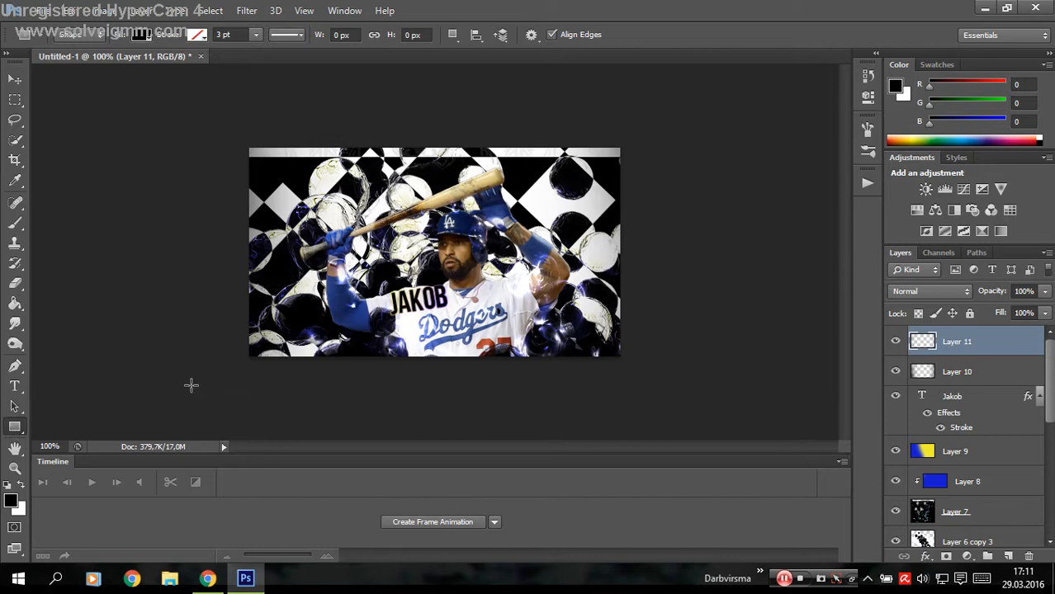
pyautogui.moveTo(241, 351); pyautogui.dragTo(685, 396)
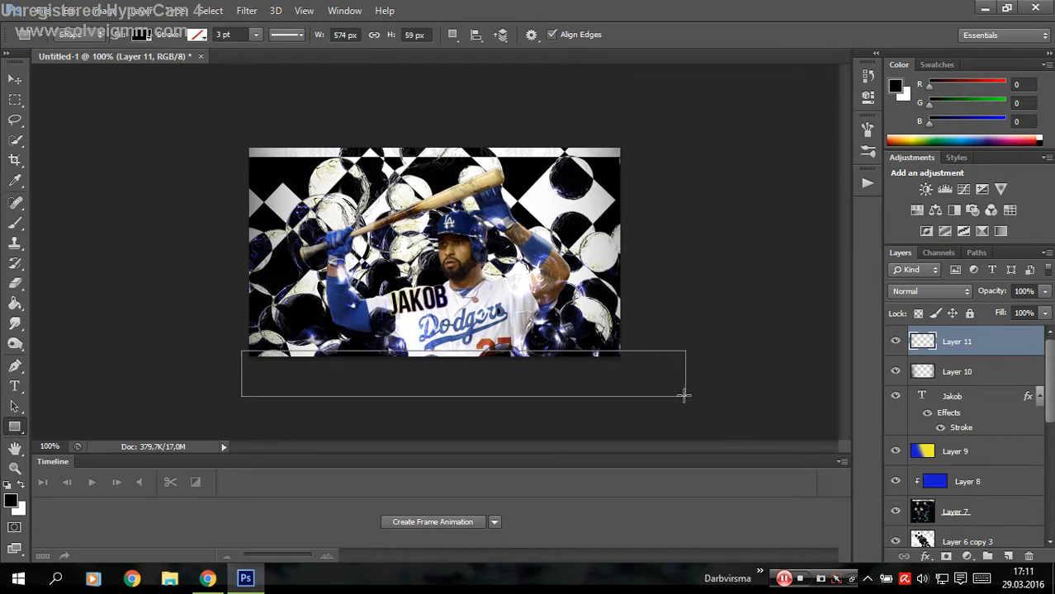
pyautogui.click(15, 80)
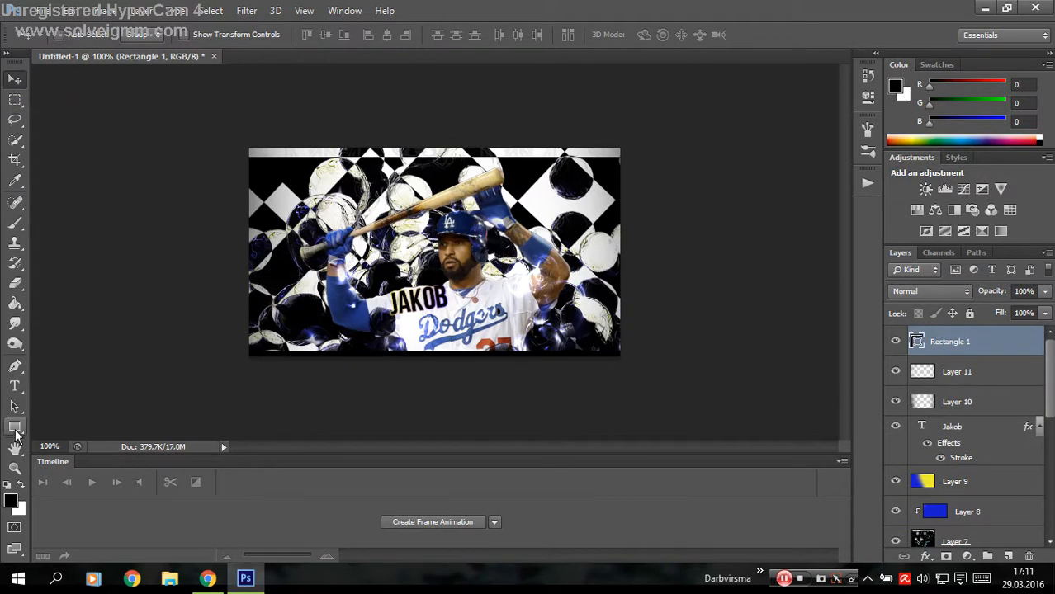
pyautogui.click(15, 428)
pyautogui.moveTo(239, 151); pyautogui.dragTo(758, 118)
pyautogui.click(16, 80)
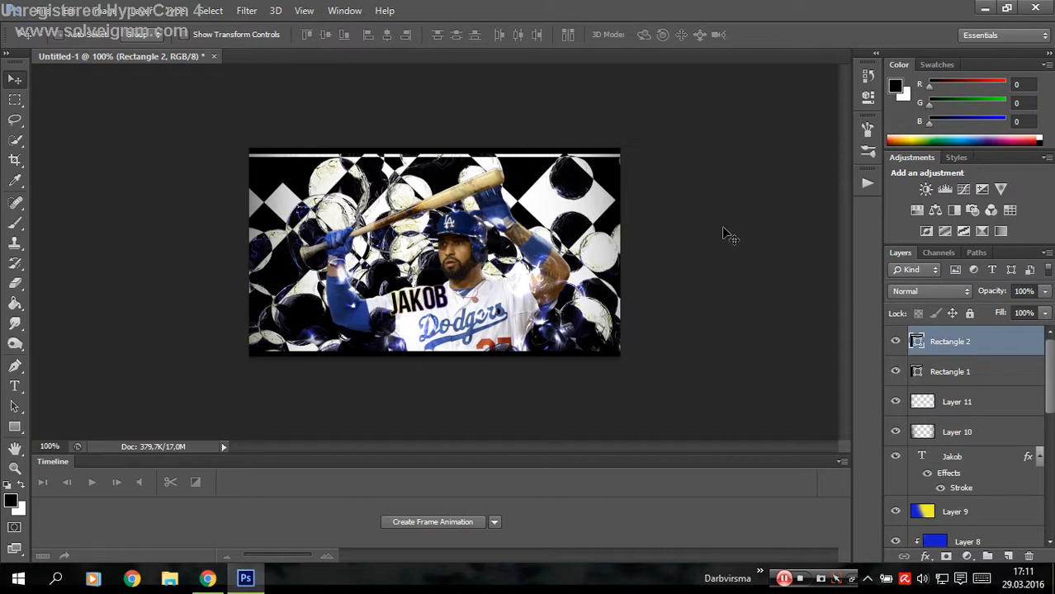
# Add a black-to-white Gradient Map adjustment layer directly above the upper shading layer, below the two rectangles.
pyautogui.click(1006, 409)
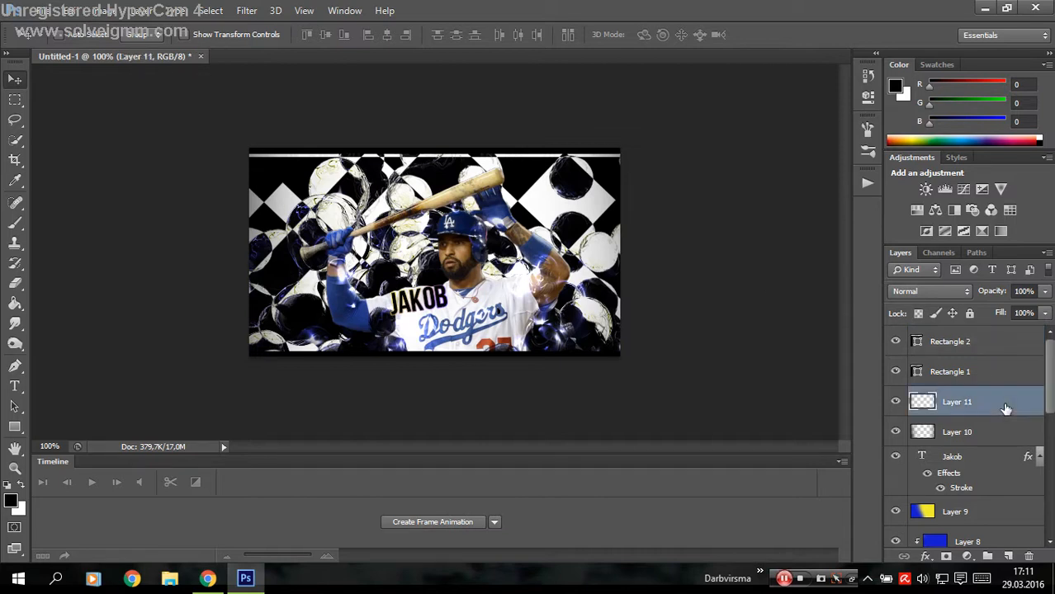
pyautogui.click(967, 558)
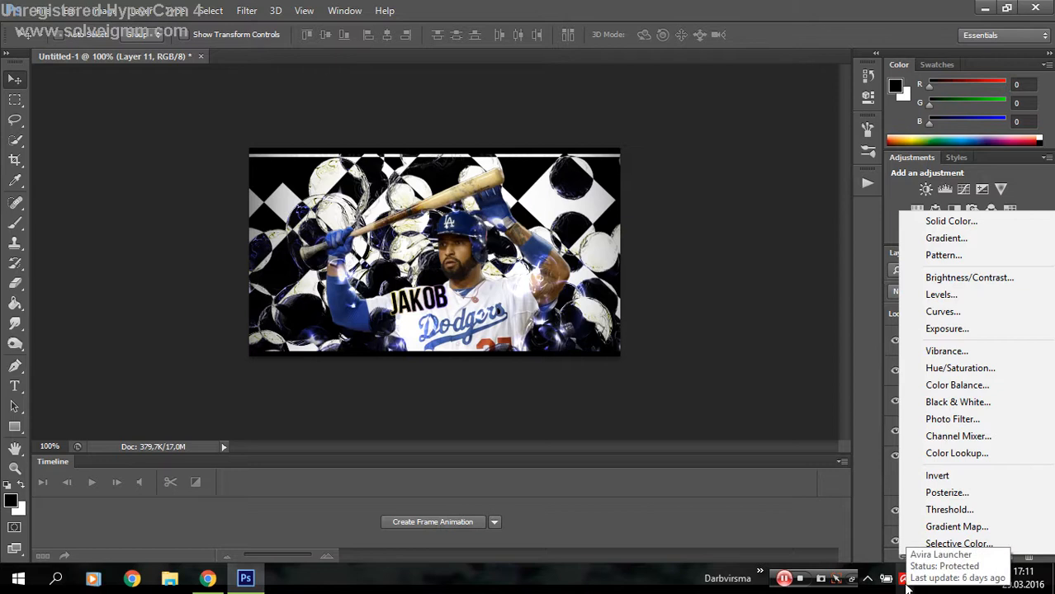
pyautogui.click(787, 581)
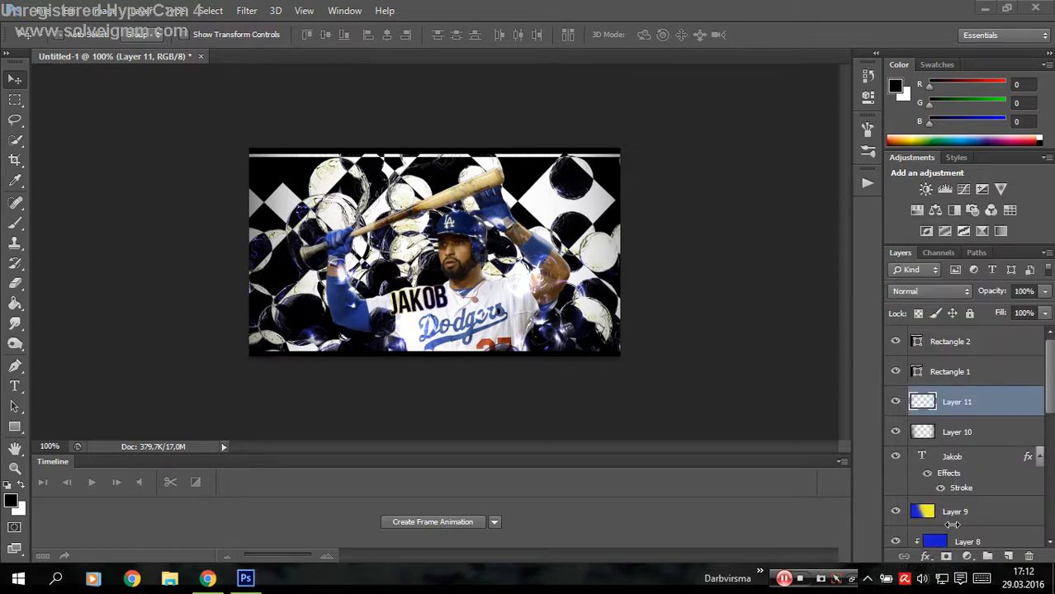
pyautogui.click(970, 558)
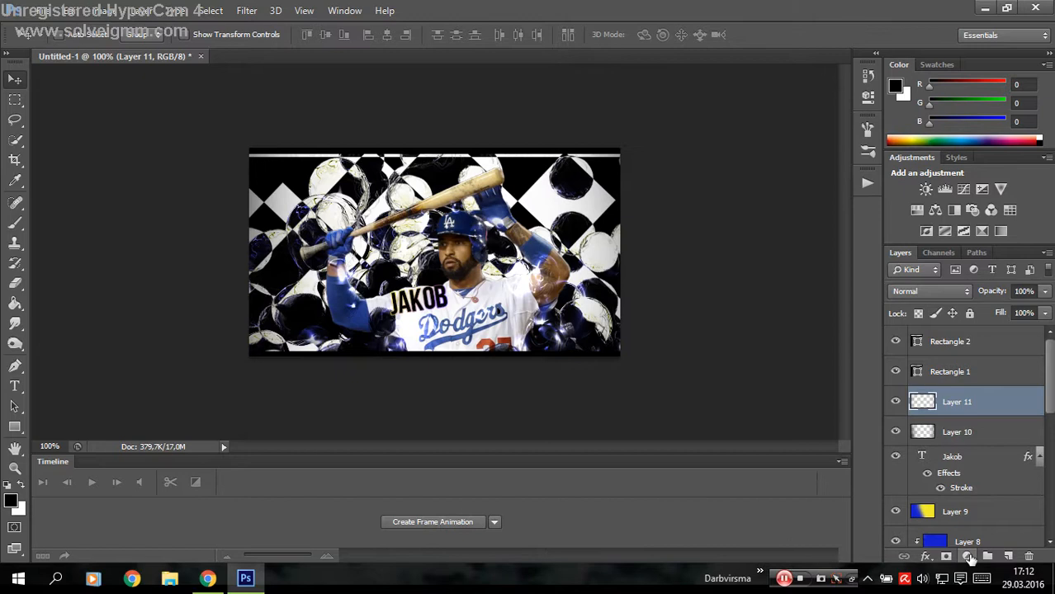
pyautogui.click(969, 558)
pyautogui.click(932, 523)
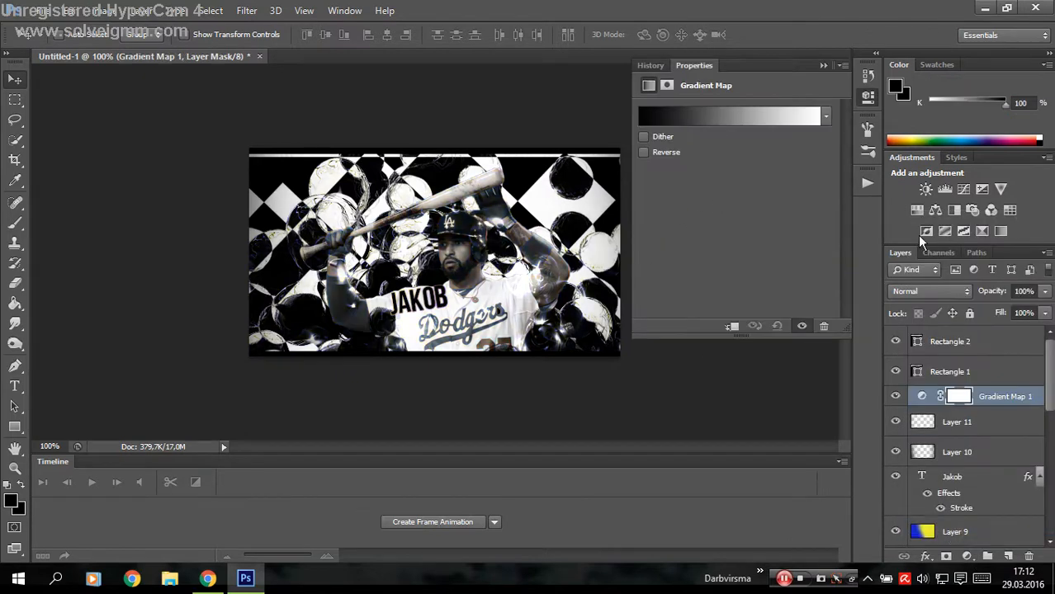
# Set the Gradient Map's blend mode to Soft Light after trying Linear Dodge (Add), and lower its opacity to 20%.
pyautogui.click(933, 291)
pyautogui.click(943, 158)
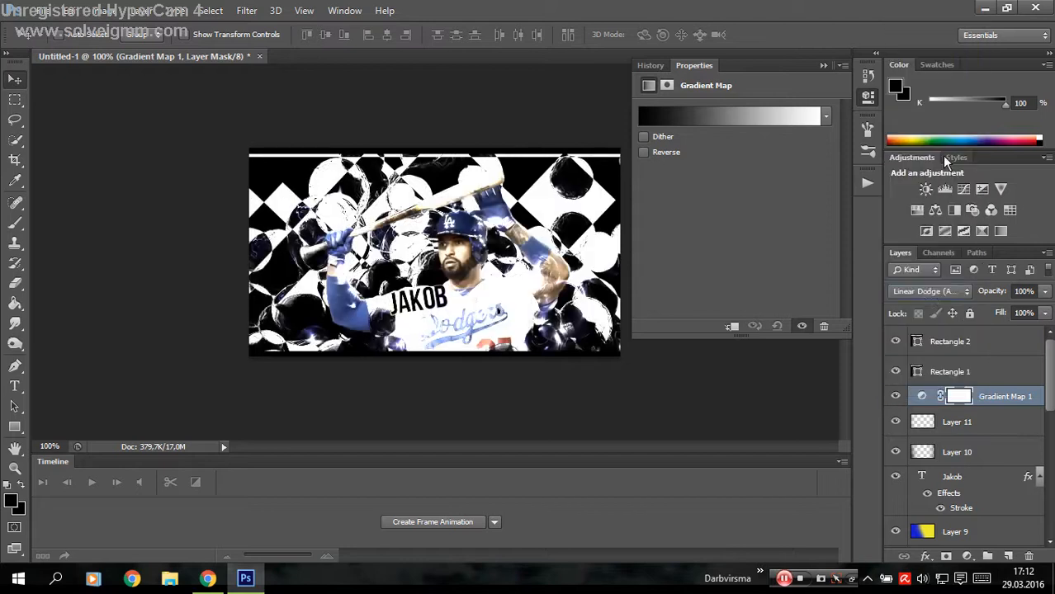
pyautogui.click(930, 290)
pyautogui.click(919, 207)
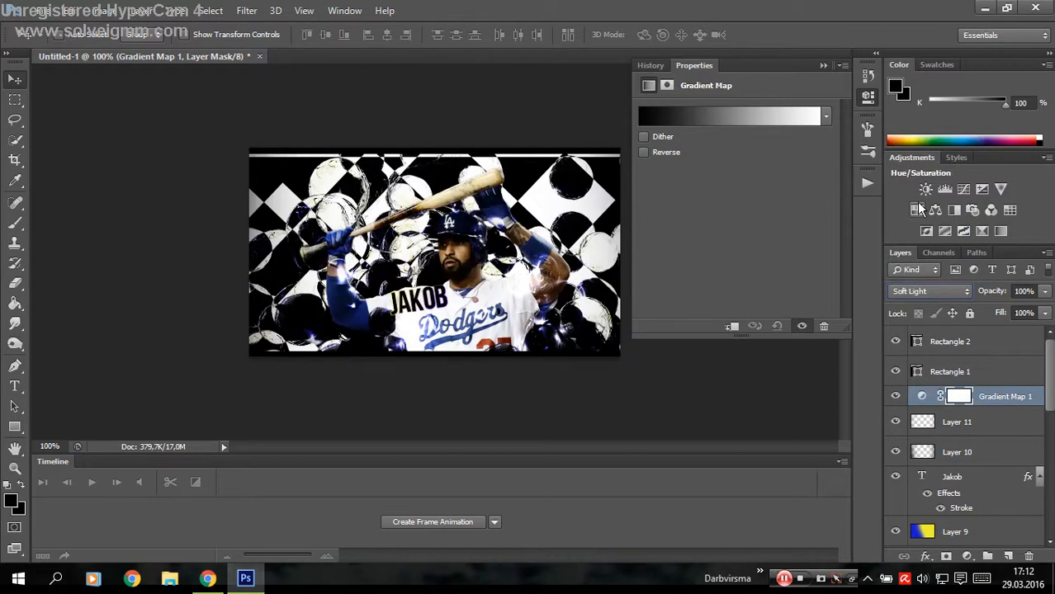
pyautogui.moveTo(987, 293); pyautogui.dragTo(398, 237)
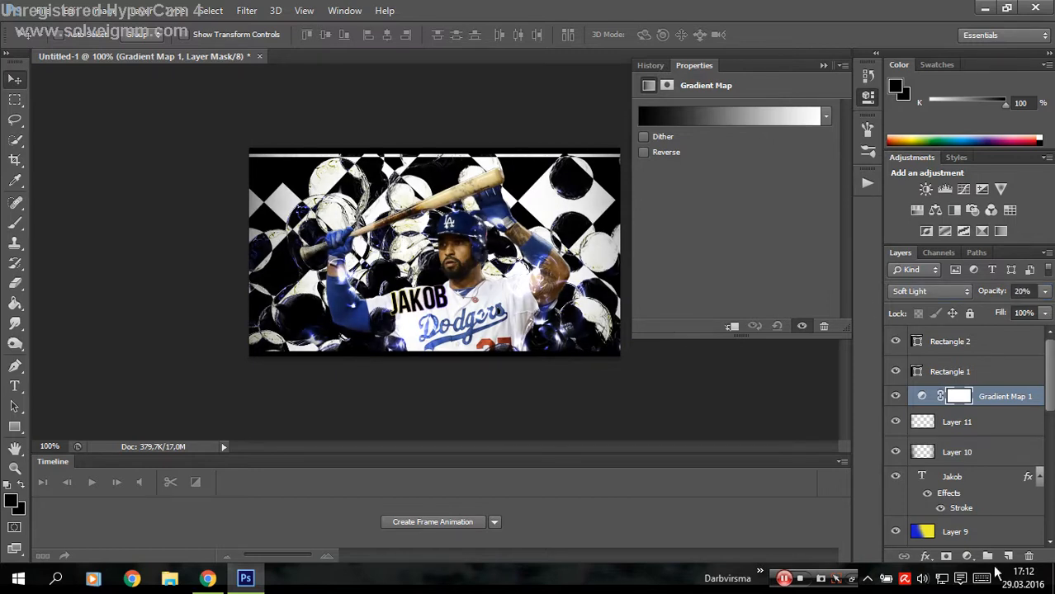
# Add a second Gradient Map adjustment layer using the Violet, Orange preset.
pyautogui.click(968, 556)
pyautogui.click(942, 533)
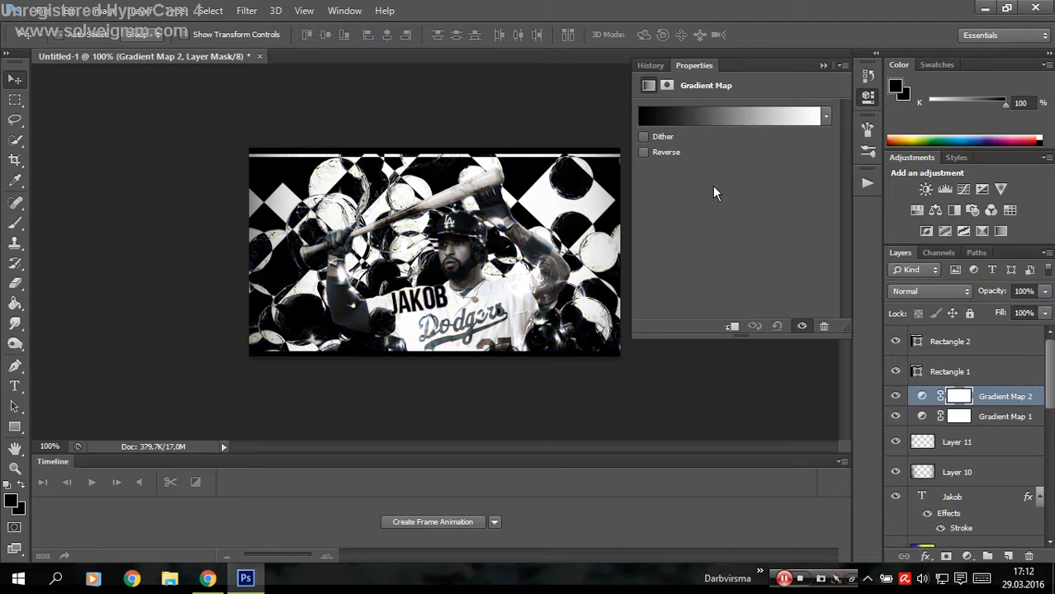
pyautogui.click(726, 119)
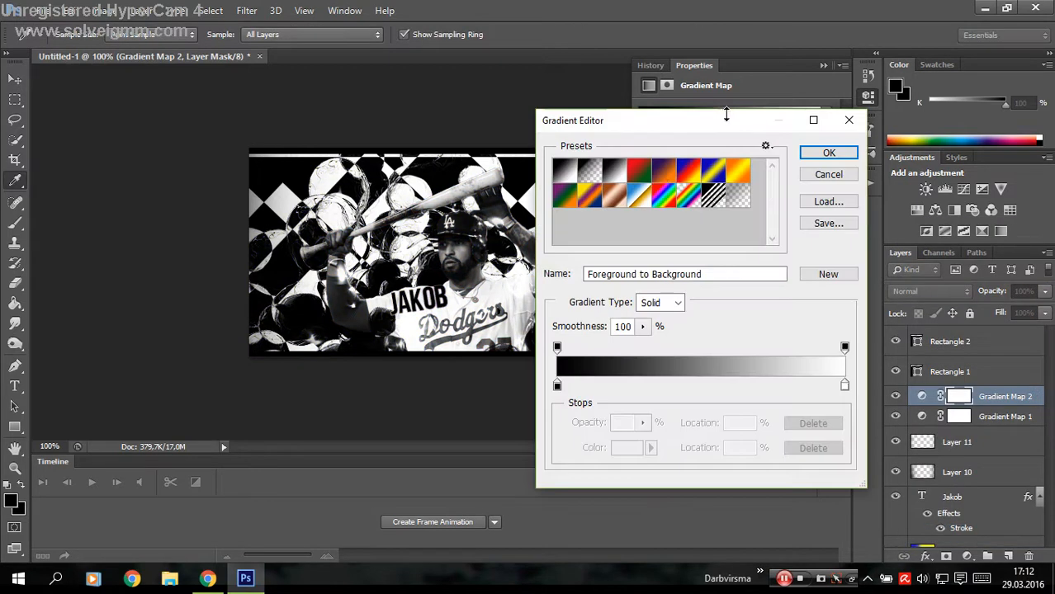
pyautogui.click(665, 178)
pyautogui.click(827, 153)
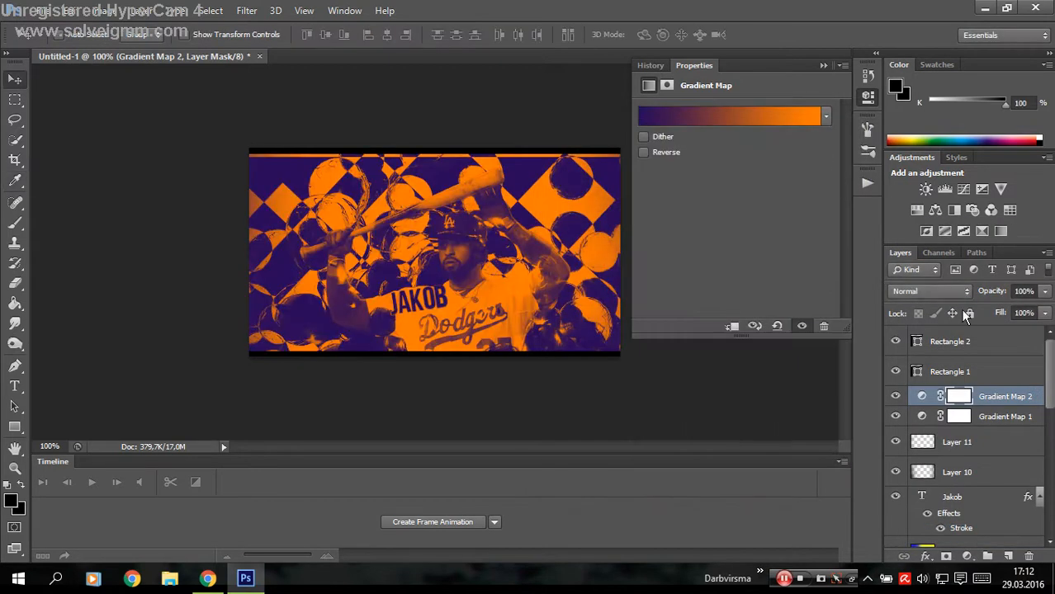
# Set the violet-orange Gradient Map to Linear Dodge (Add) after trying Soft Light, and lower its opacity to 21%.
pyautogui.click(925, 290)
pyautogui.click(912, 206)
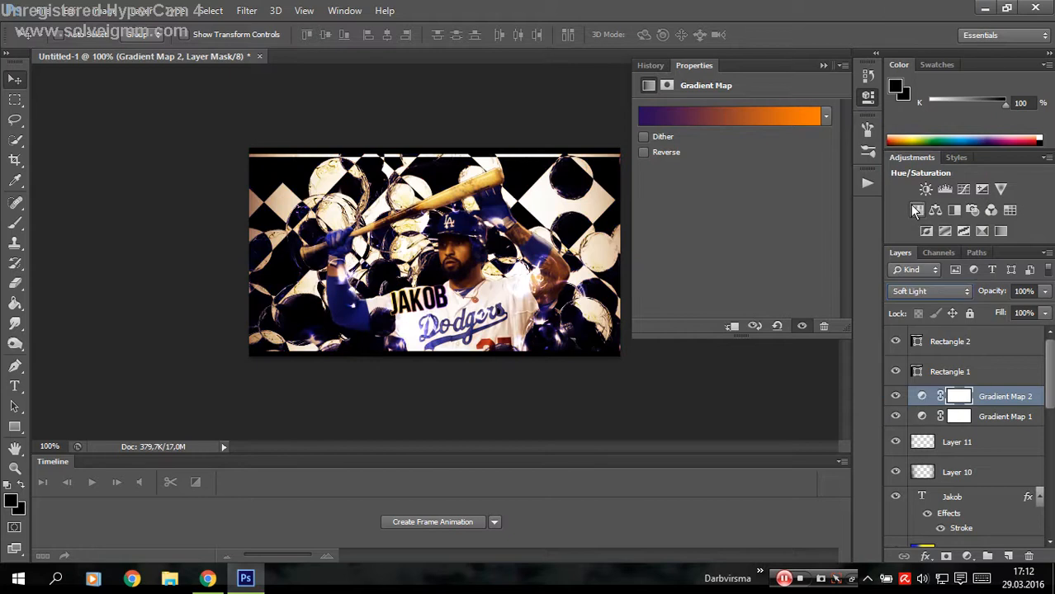
pyautogui.click(915, 276)
pyautogui.click(934, 156)
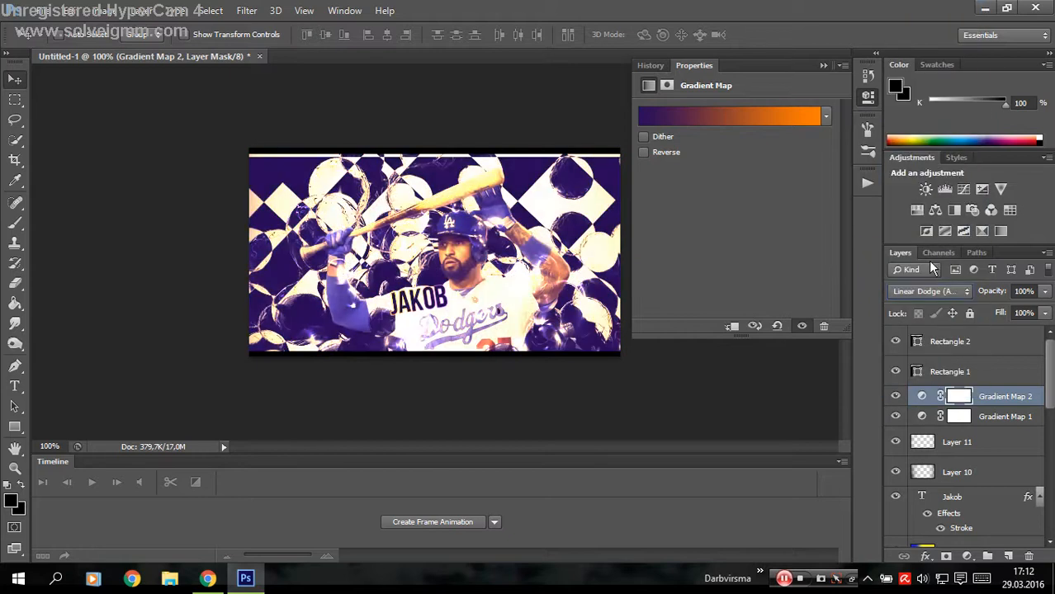
pyautogui.moveTo(983, 284); pyautogui.dragTo(528, 242)
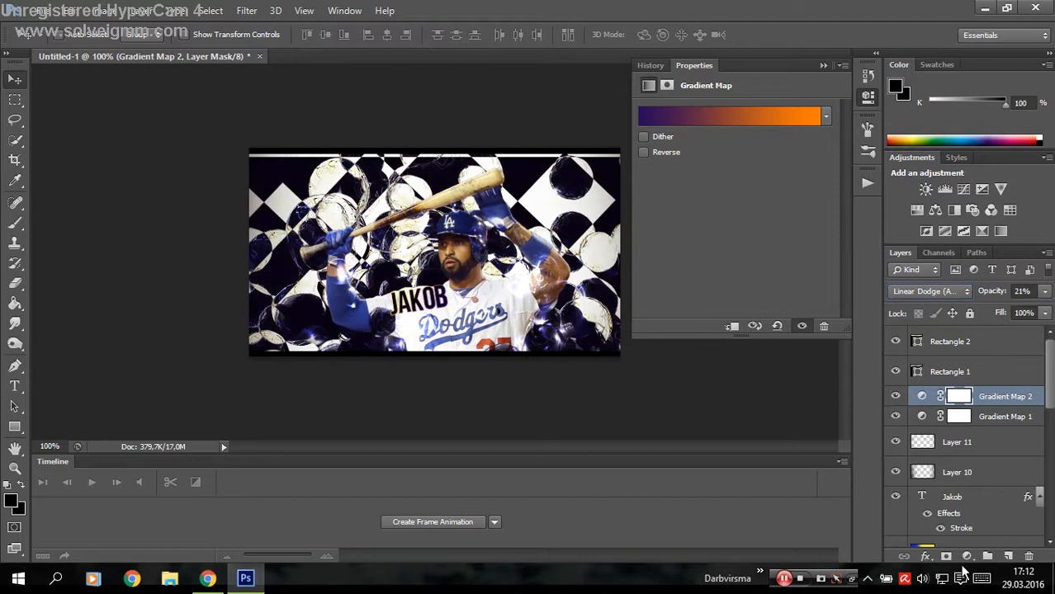
# Add a third Gradient Map adjustment layer and pick the Red, Green preset for it.
pyautogui.click(968, 557)
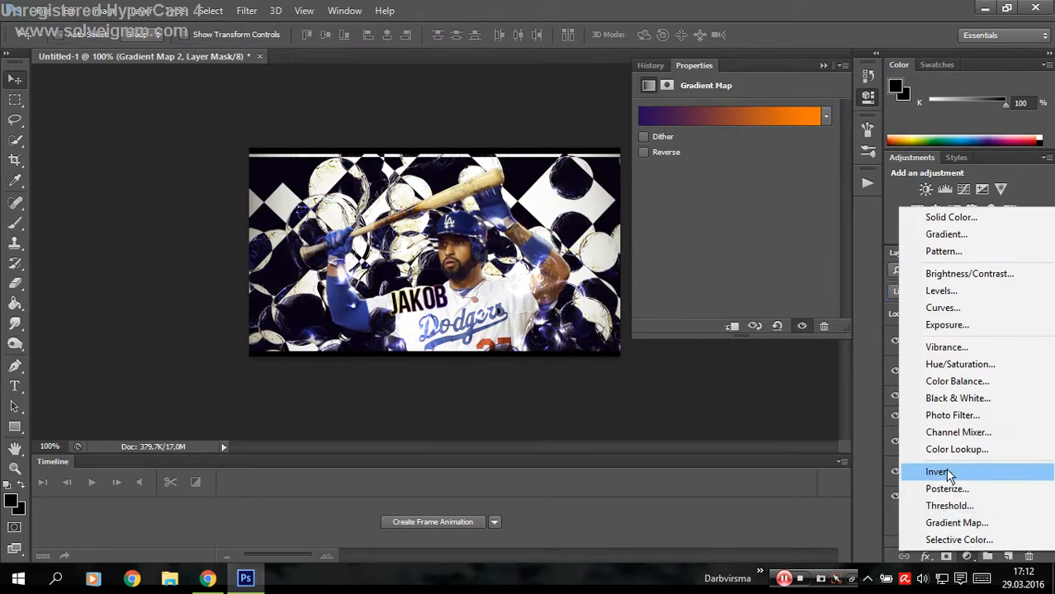
pyautogui.click(956, 518)
pyautogui.click(738, 120)
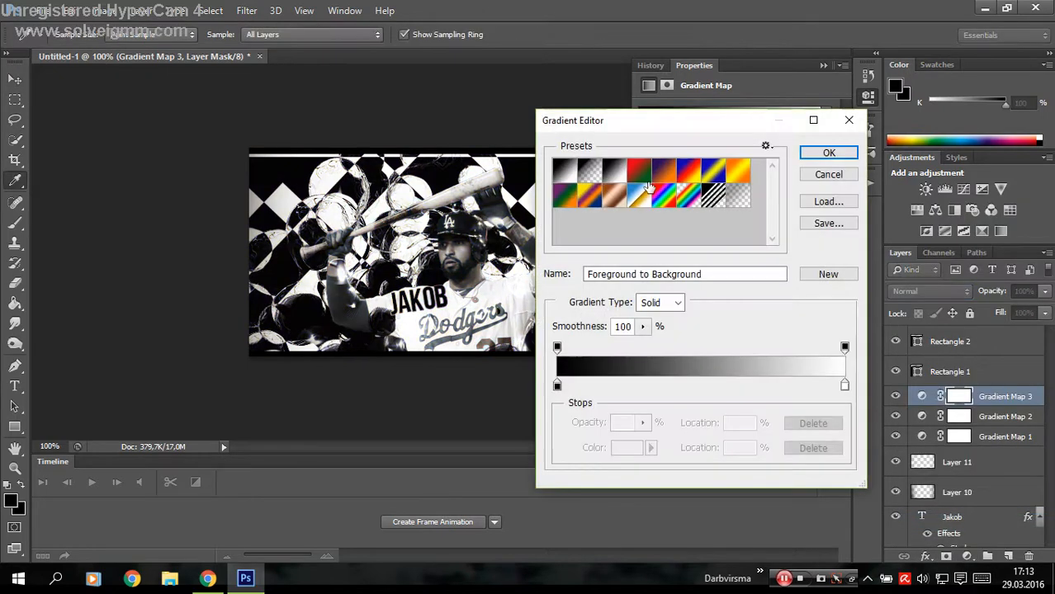
pyautogui.click(638, 172)
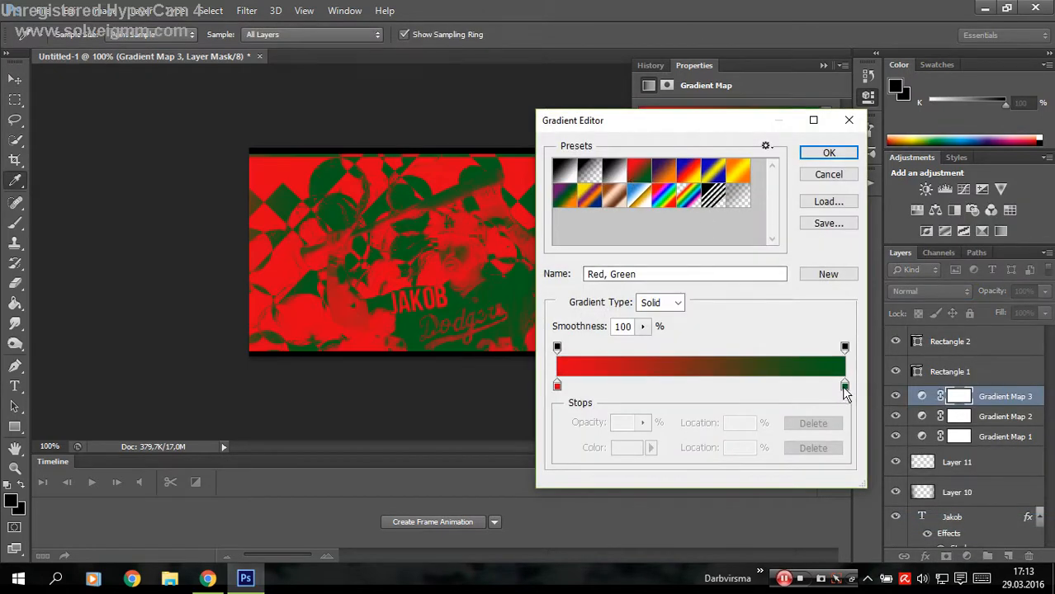
# Move the gradient's green end stop to 99%, recolor it to 00ffde and accept the custom gradient.
pyautogui.moveTo(844, 386); pyautogui.dragTo(841, 386)
pyautogui.click(627, 448)
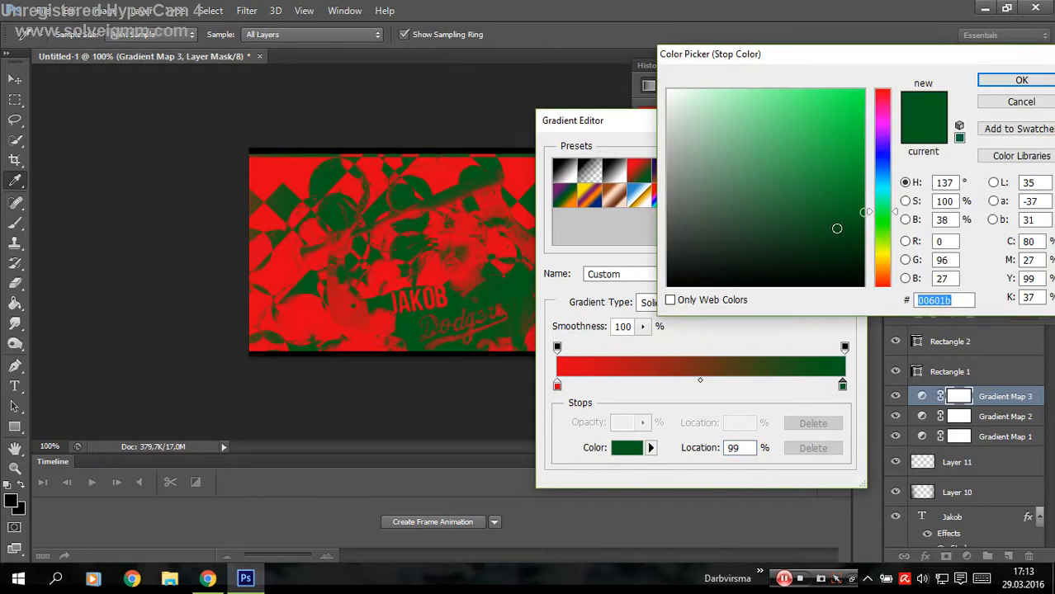
pyautogui.moveTo(836, 228); pyautogui.dragTo(900, 42)
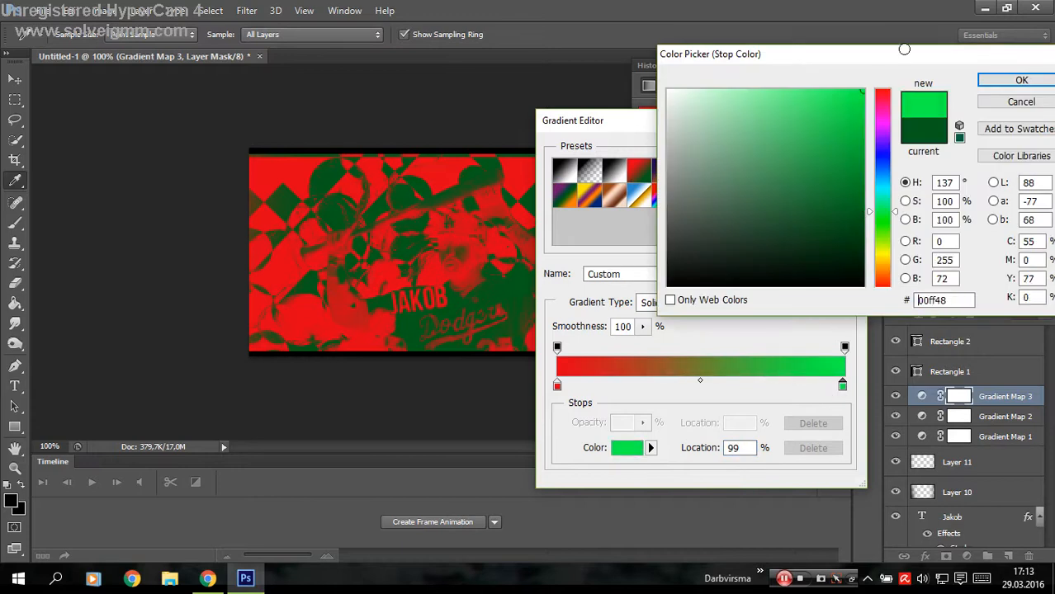
pyautogui.click(880, 192)
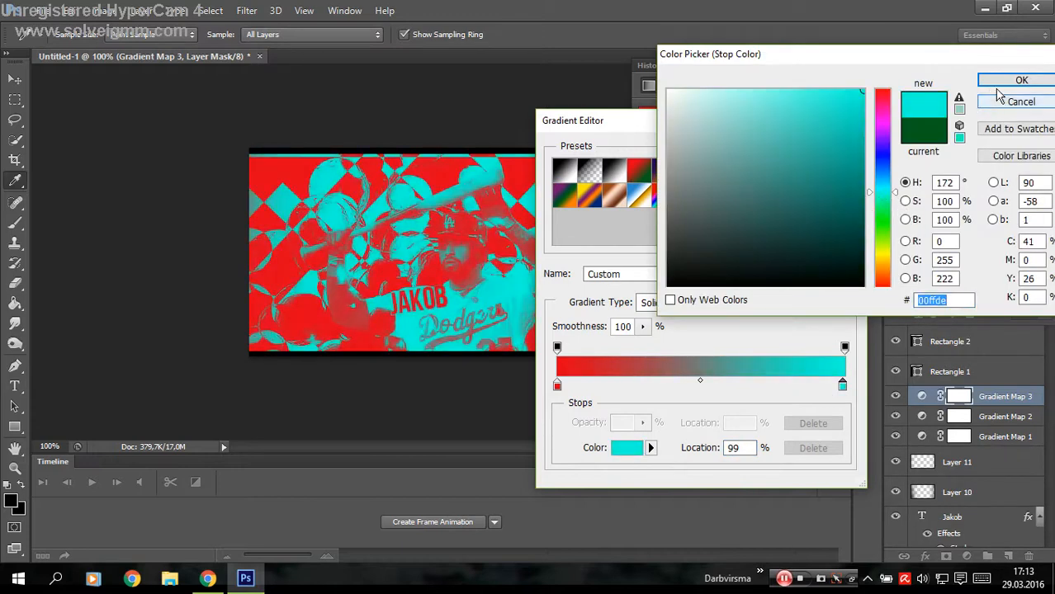
pyautogui.click(1021, 82)
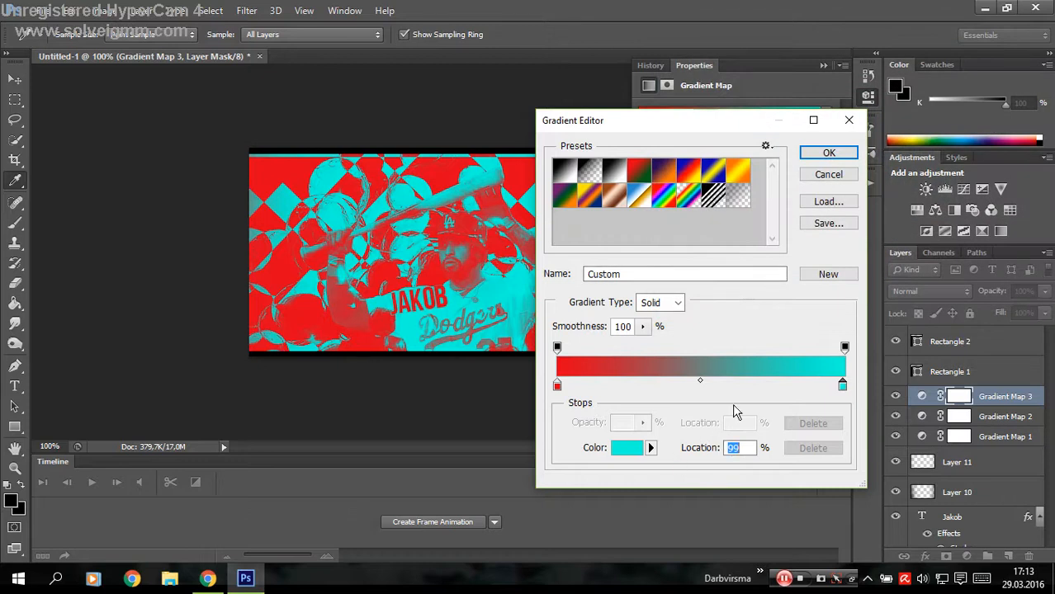
pyautogui.click(829, 153)
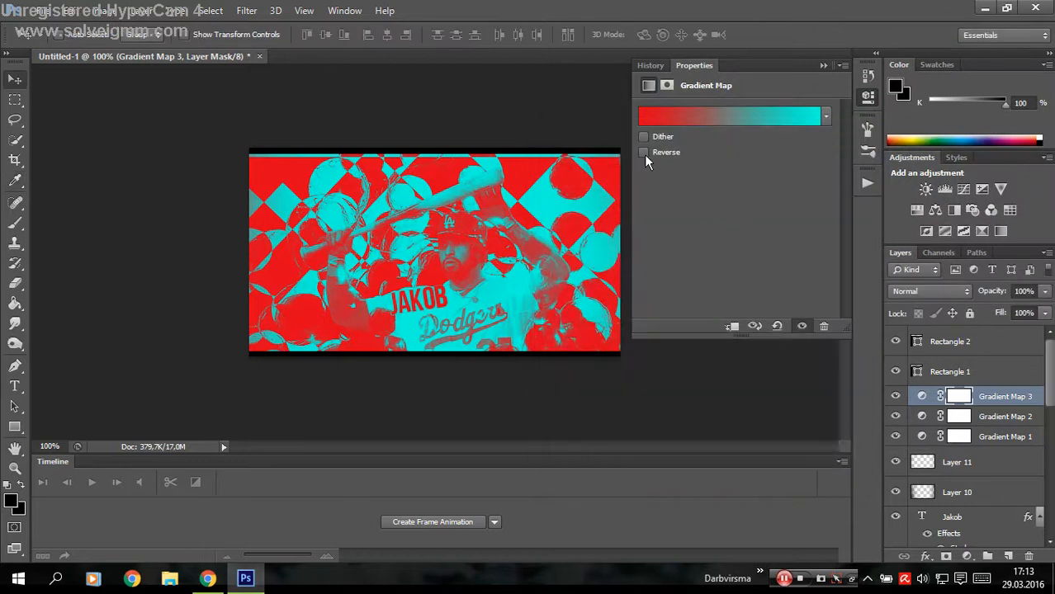
# Try reversing the third gradient map and blending it in Soft Light mode.
pyautogui.click(643, 152)
pyautogui.click(643, 152)
pyautogui.click(643, 152)
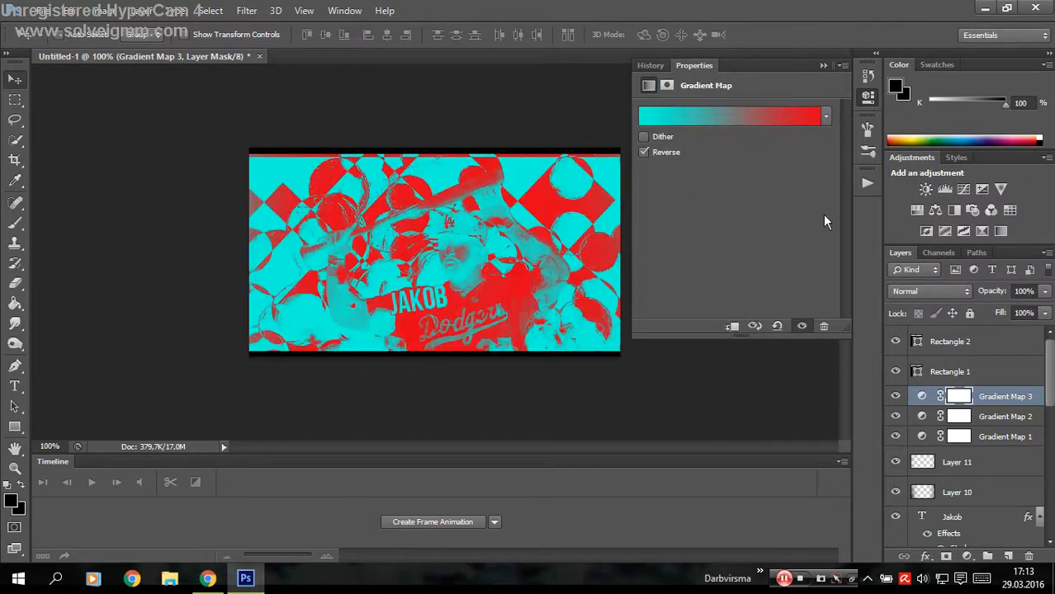
pyautogui.click(929, 291)
pyautogui.click(935, 282)
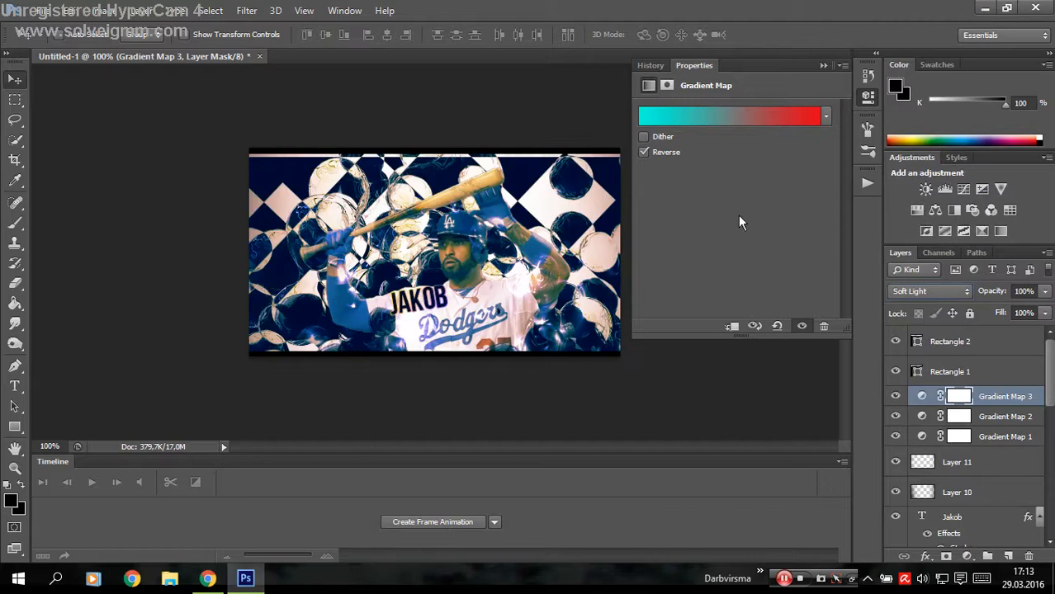
pyautogui.click(644, 153)
pyautogui.click(644, 153)
# Set the third Gradient Map to Linear Dodge (Add), turn off Reverse and lower its opacity to 18%.
pyautogui.click(936, 291)
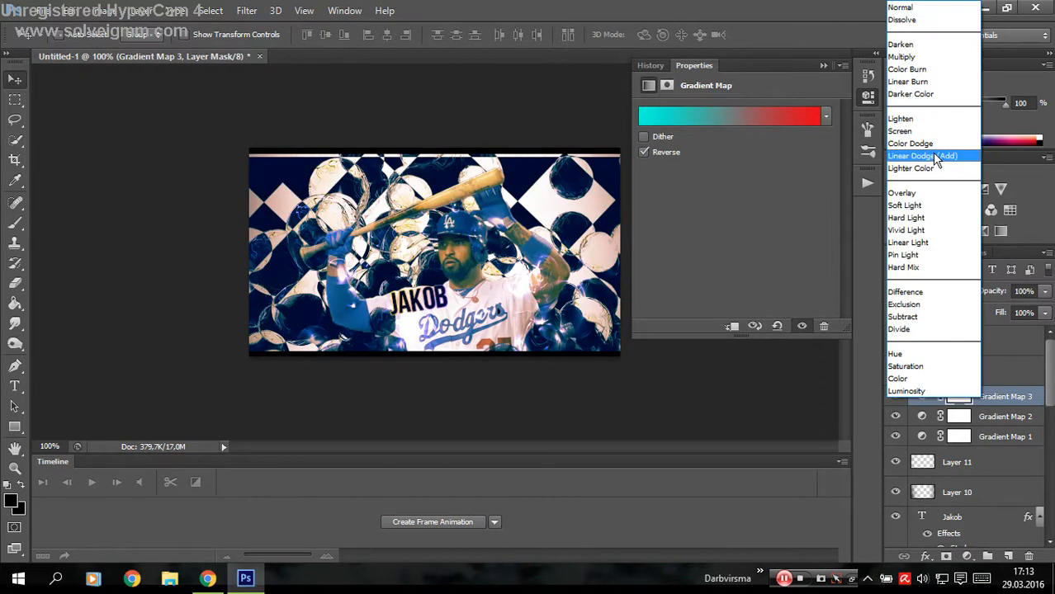
pyautogui.click(932, 152)
pyautogui.click(643, 153)
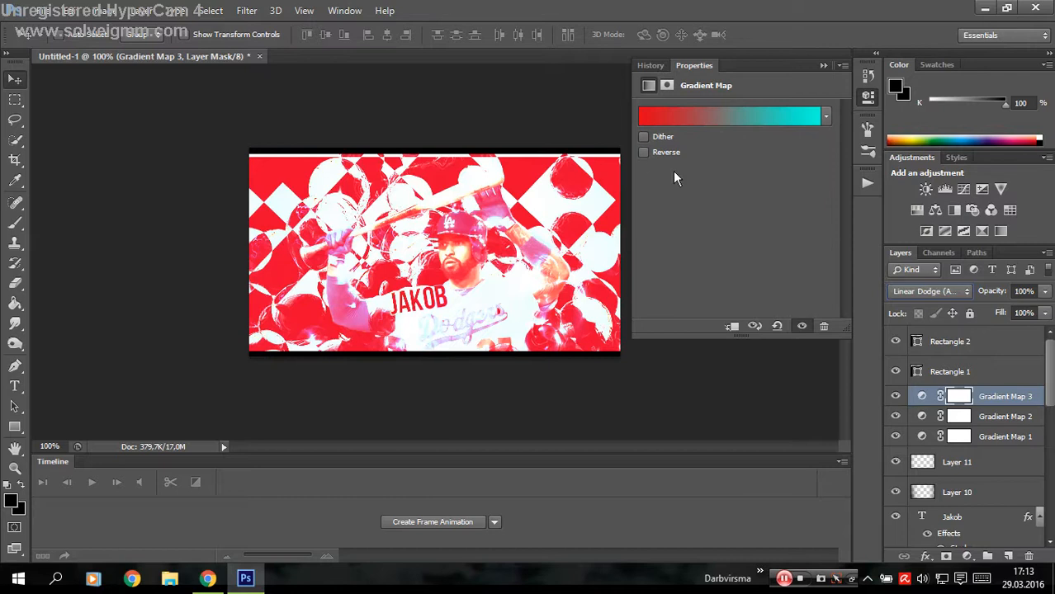
pyautogui.moveTo(982, 292); pyautogui.dragTo(469, 275)
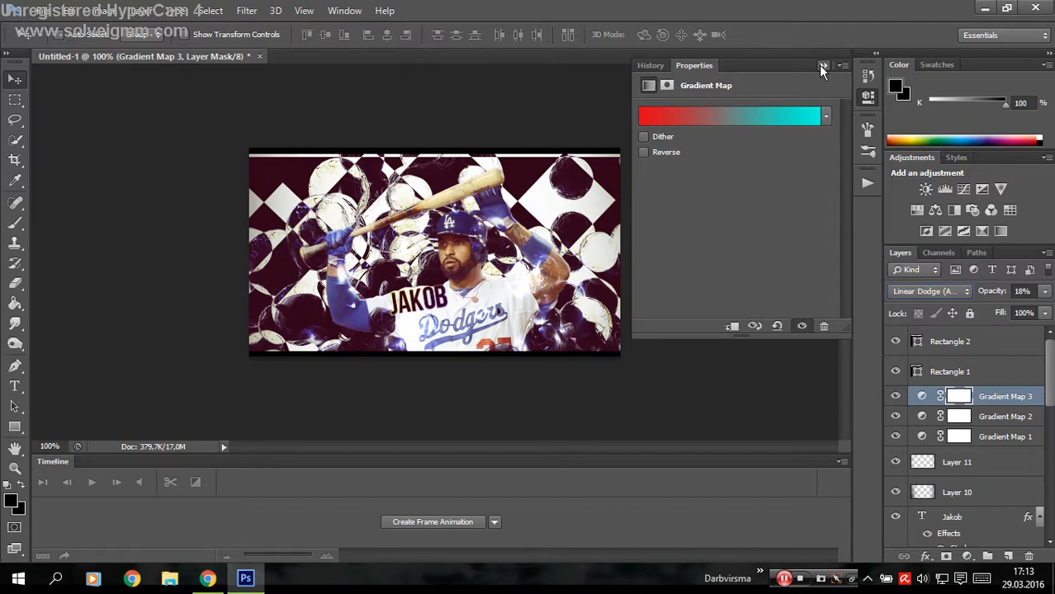
pyautogui.click(823, 65)
# Add a Photo Filter adjustment layer using Cooling Filter (80) and lower its opacity to 80%.
pyautogui.click(967, 556)
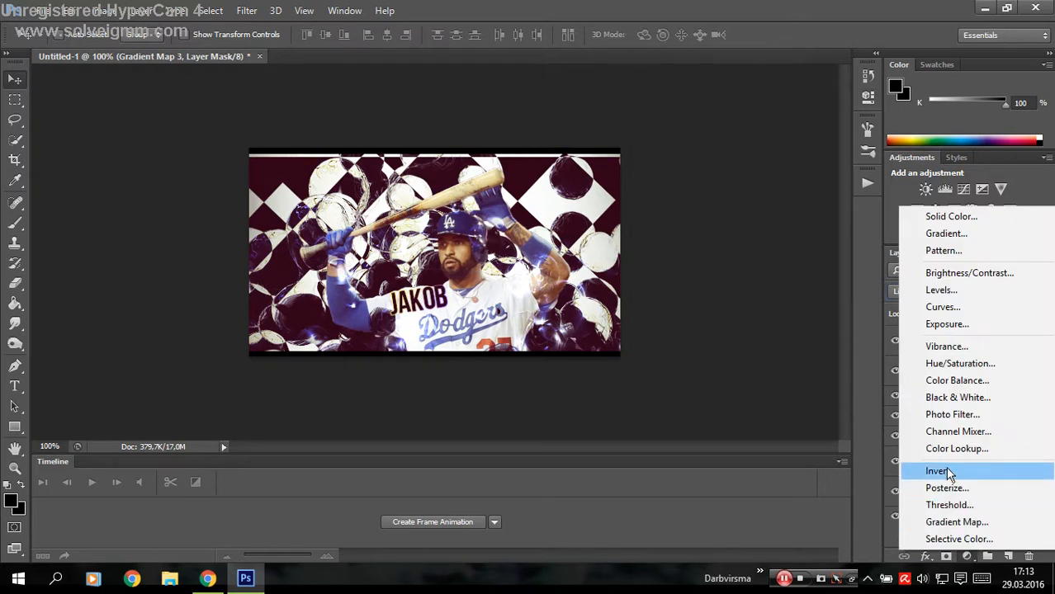
pyautogui.click(949, 414)
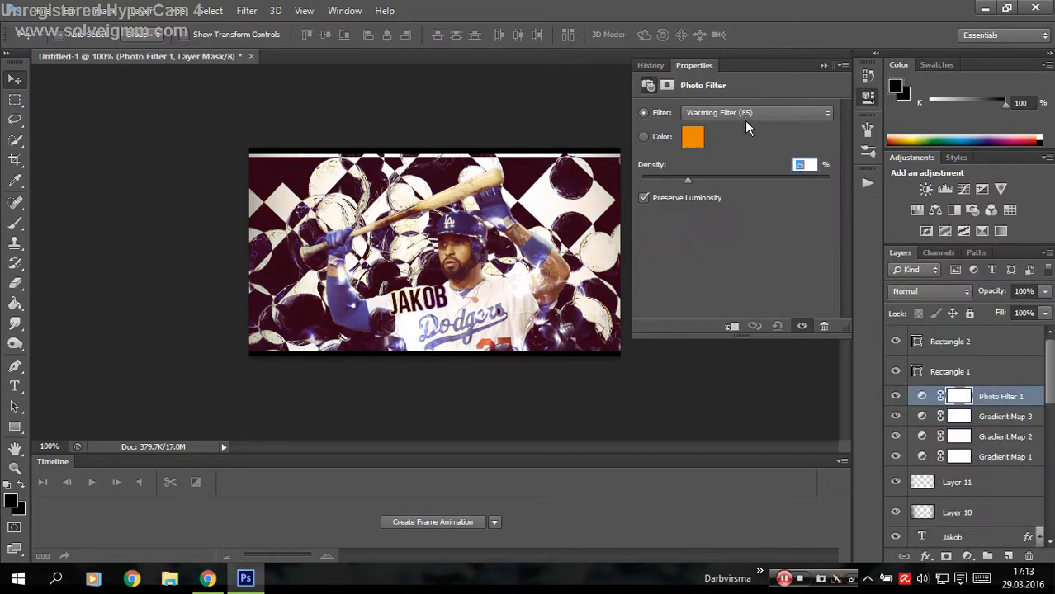
pyautogui.click(719, 114)
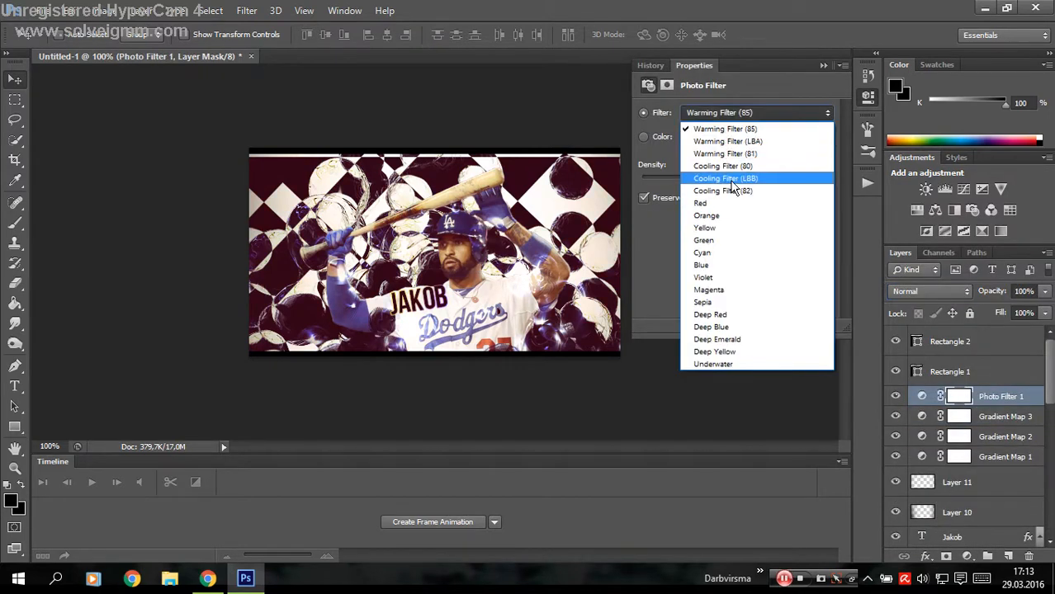
pyautogui.click(739, 172)
pyautogui.click(753, 117)
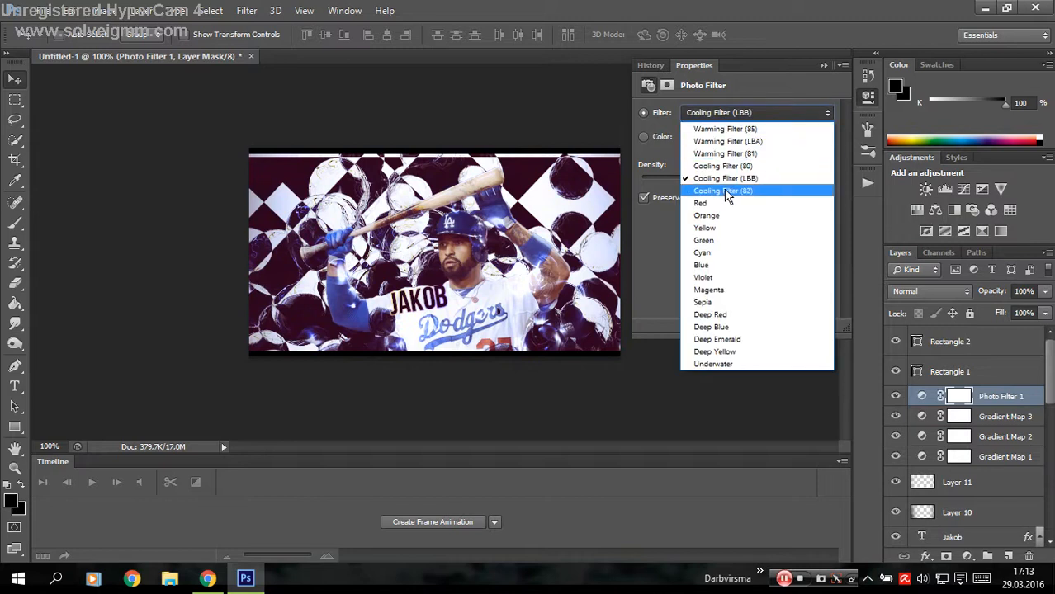
pyautogui.click(728, 189)
pyautogui.click(737, 116)
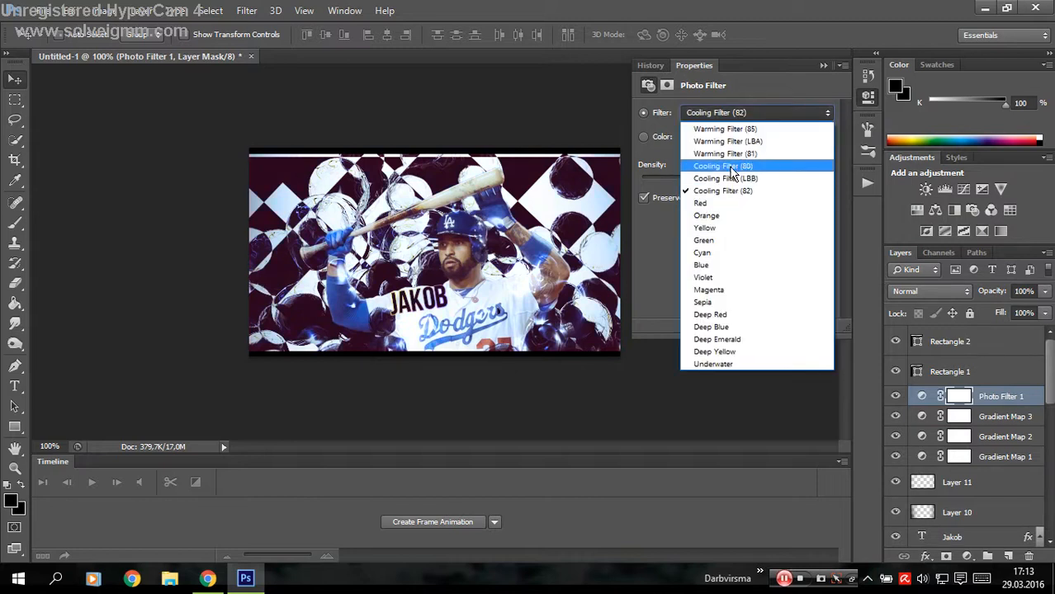
pyautogui.click(731, 171)
pyautogui.click(823, 64)
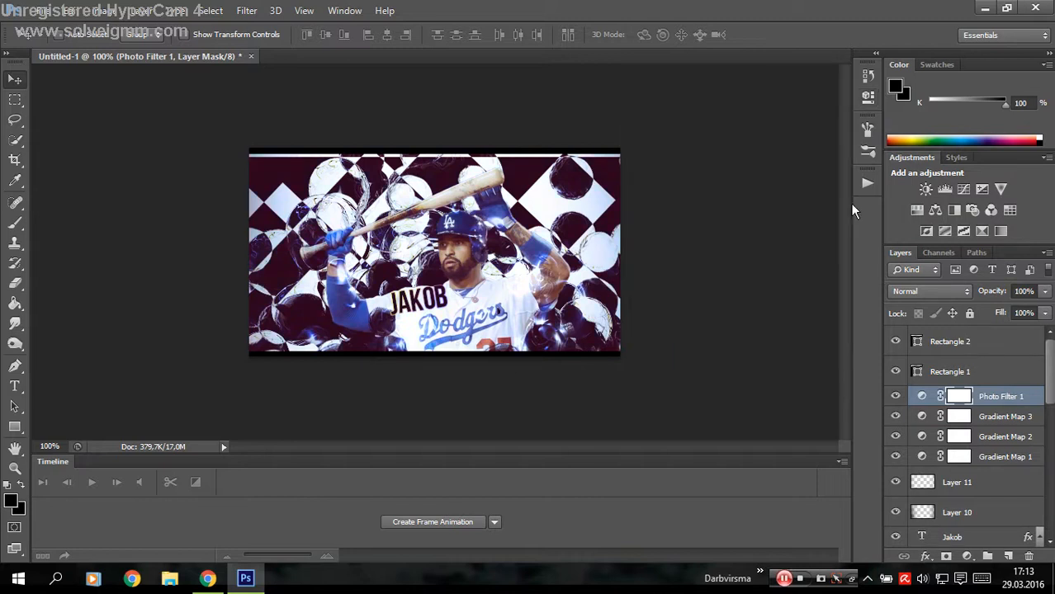
pyautogui.moveTo(993, 293); pyautogui.dragTo(769, 300)
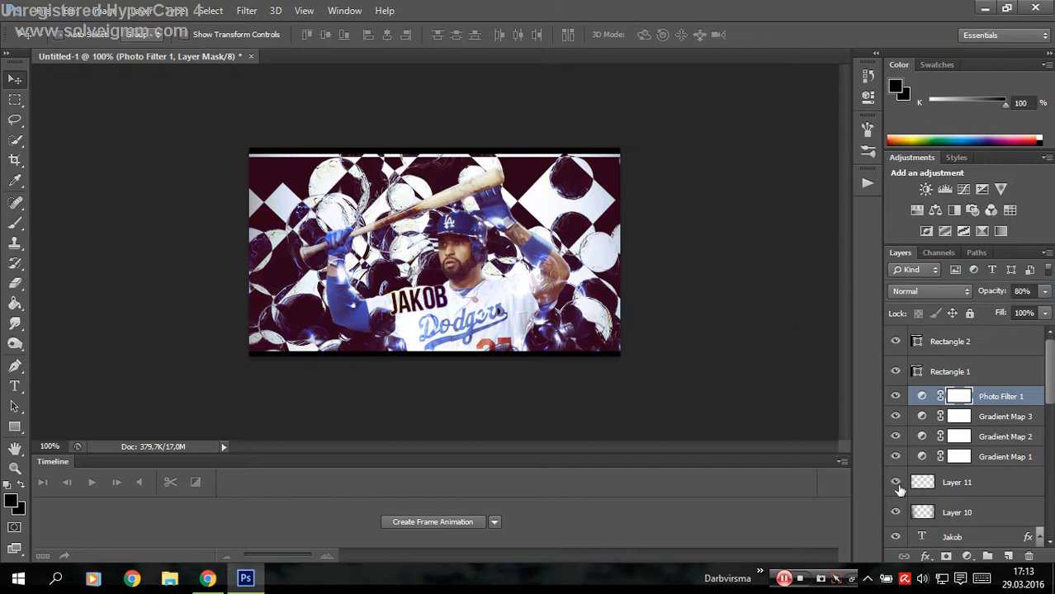
# Add a Color Lookup adjustment layer using the Bleach Bypass.look 3DLUT file.
pyautogui.click(969, 555)
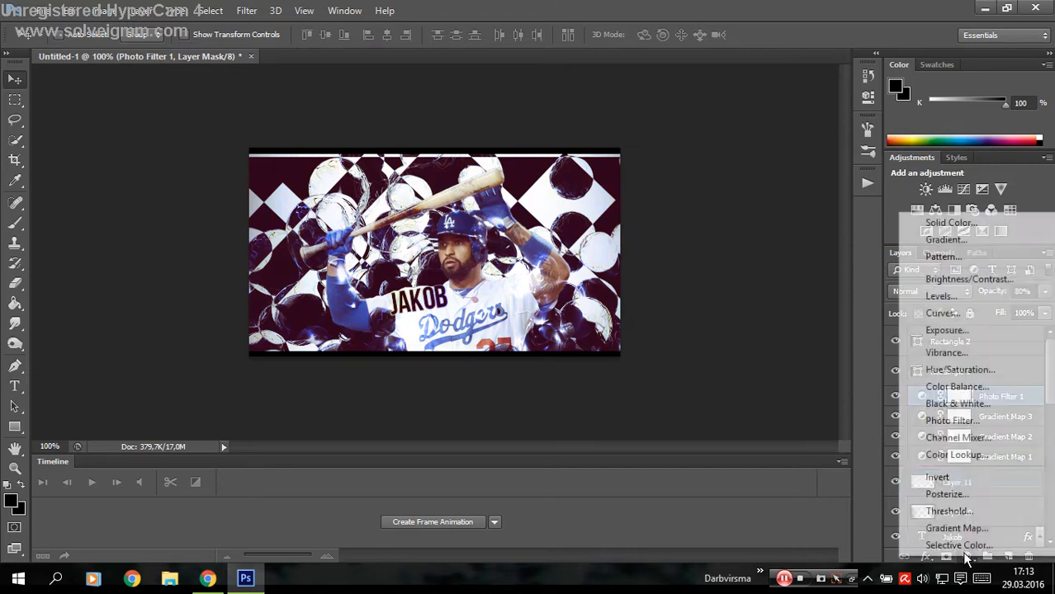
pyautogui.click(963, 453)
pyautogui.click(766, 114)
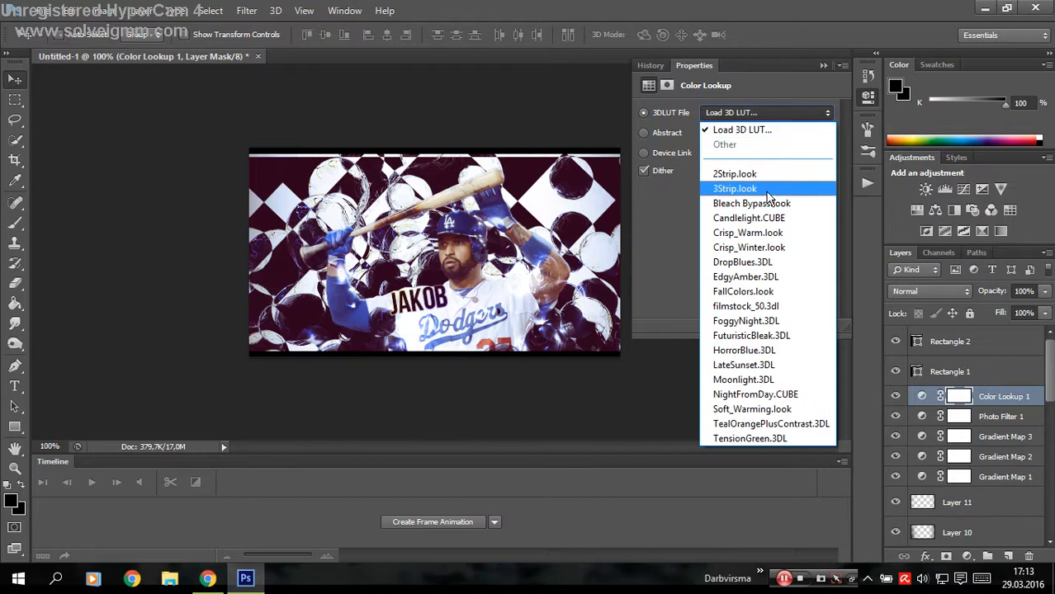
pyautogui.click(771, 204)
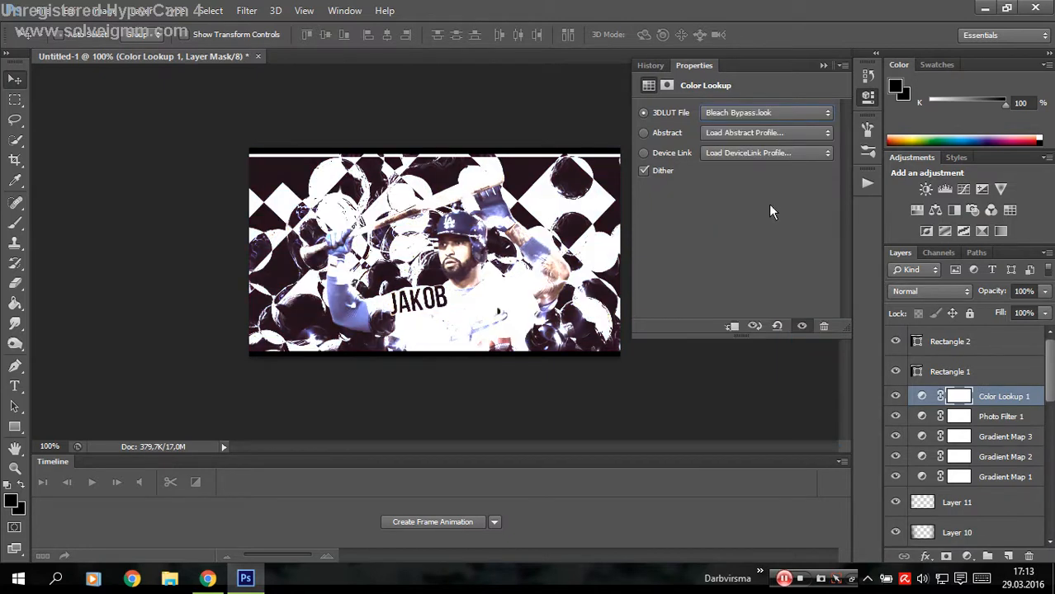
pyautogui.click(823, 66)
# Keep the Color Lookup layer in Normal mode after trying Soft Light, and lower its opacity to 23%.
pyautogui.click(946, 291)
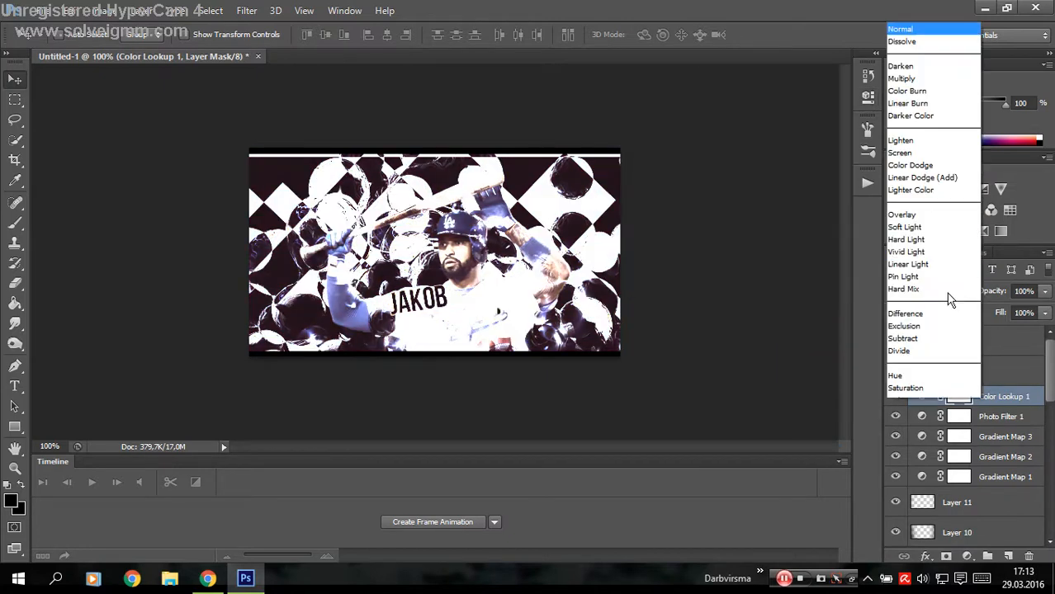
pyautogui.click(913, 208)
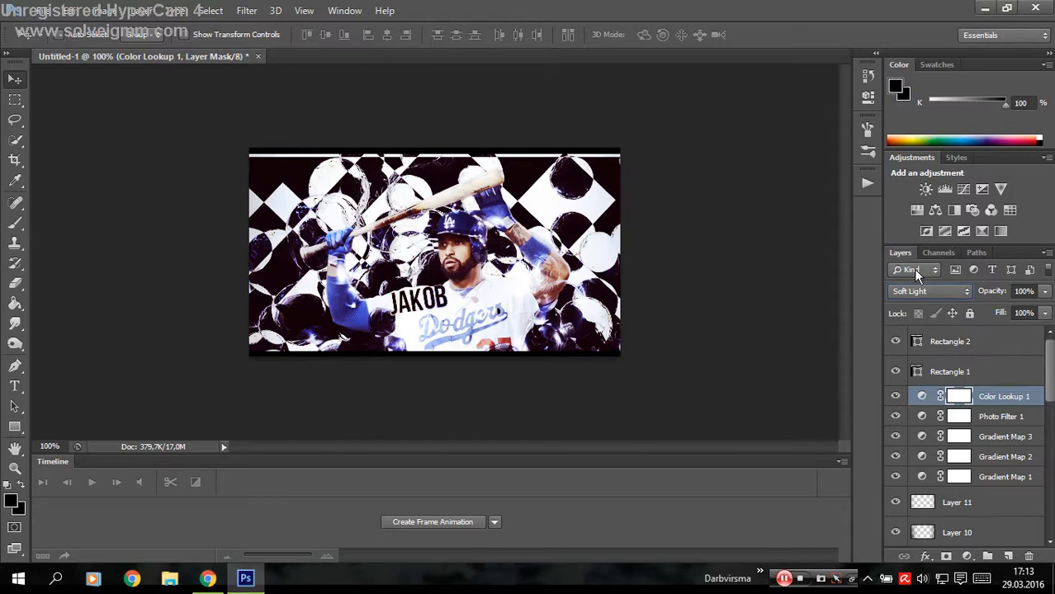
pyautogui.click(930, 288)
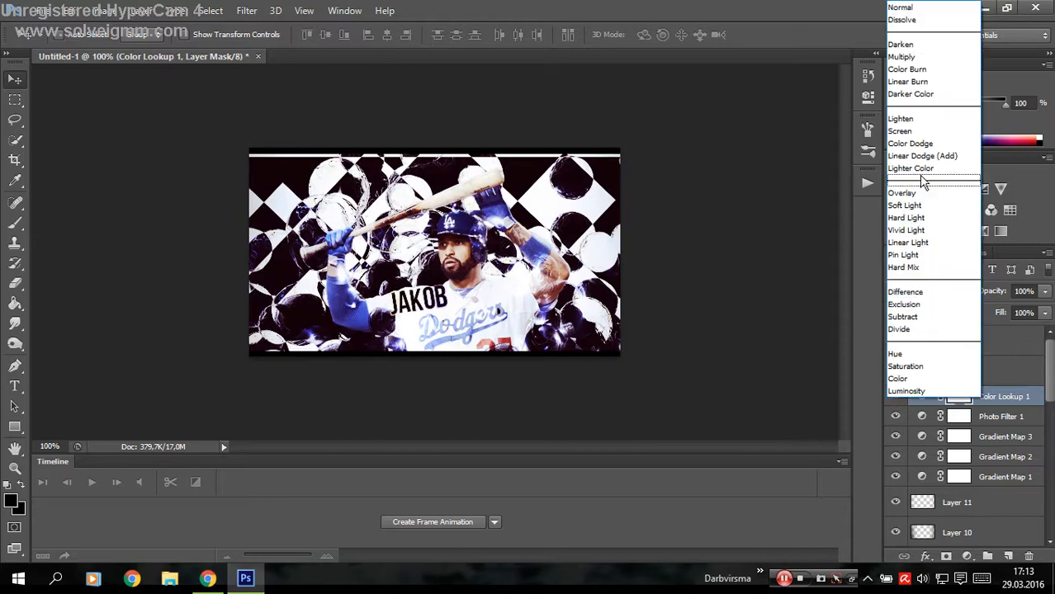
pyautogui.click(900, 7)
pyautogui.moveTo(998, 293); pyautogui.dragTo(645, 328)
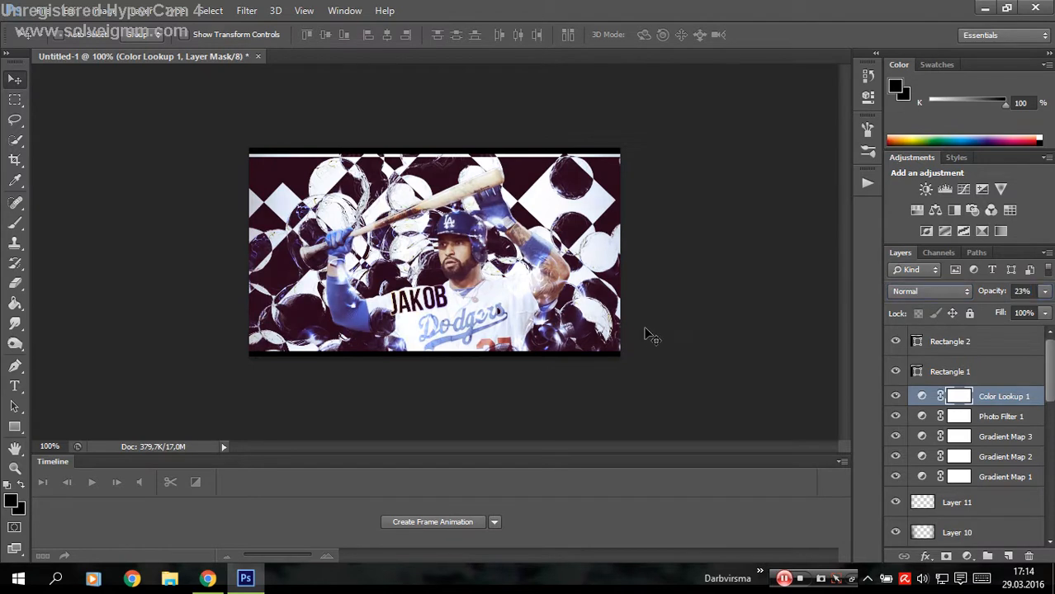
# Move the name text from the player's jersey to the area above the bat.
pyautogui.scroll(-4, 958, 437)
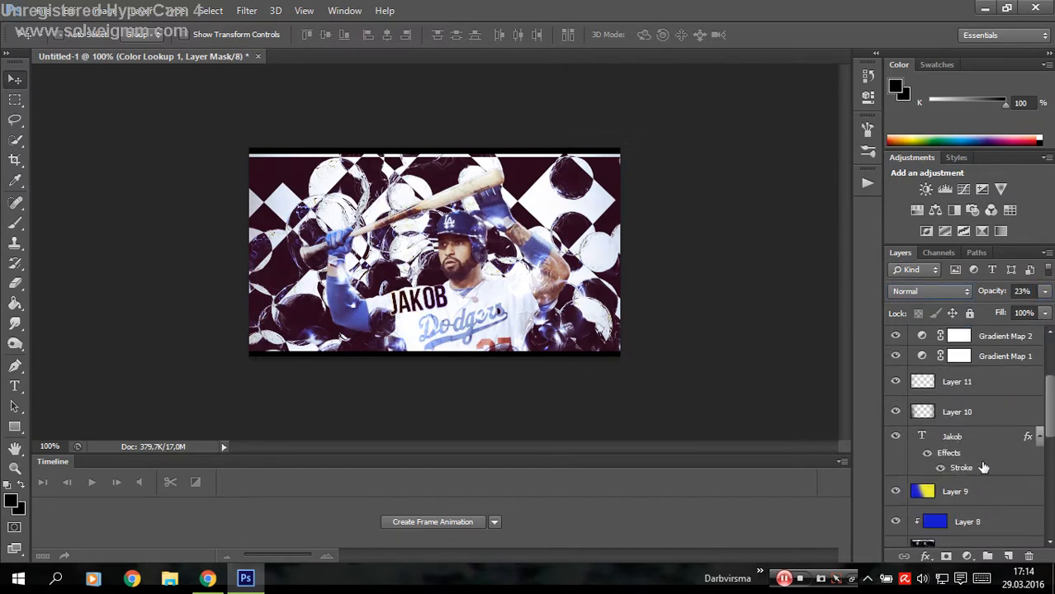
pyautogui.click(965, 436)
pyautogui.moveTo(413, 332); pyautogui.dragTo(415, 231)
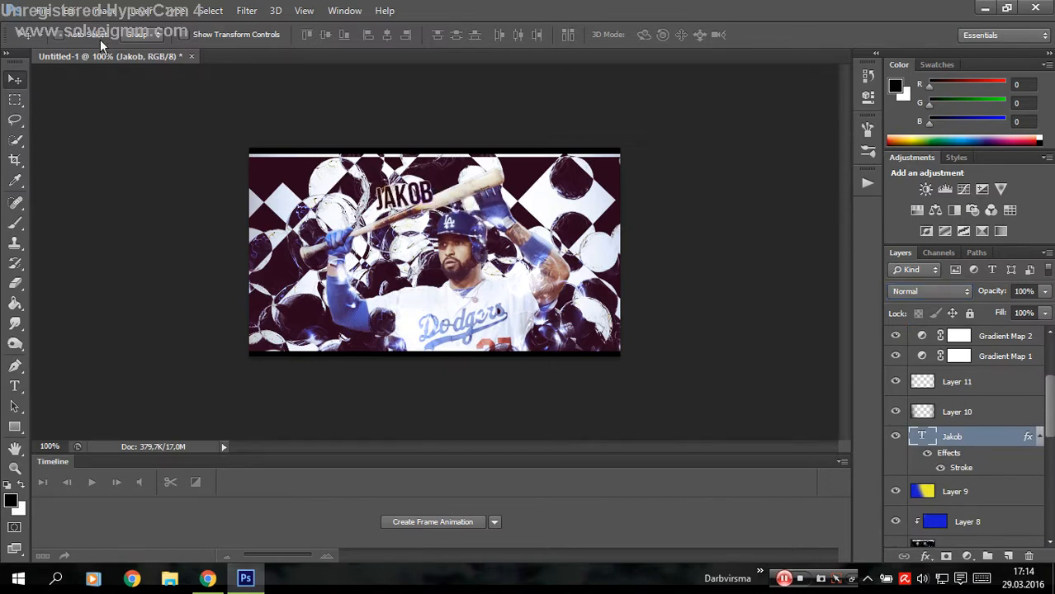
# Rotate the name text about 15° counterclockwise and place it along the upper edge of the bat.
pyautogui.click(69, 10)
pyautogui.moveTo(269, 299)
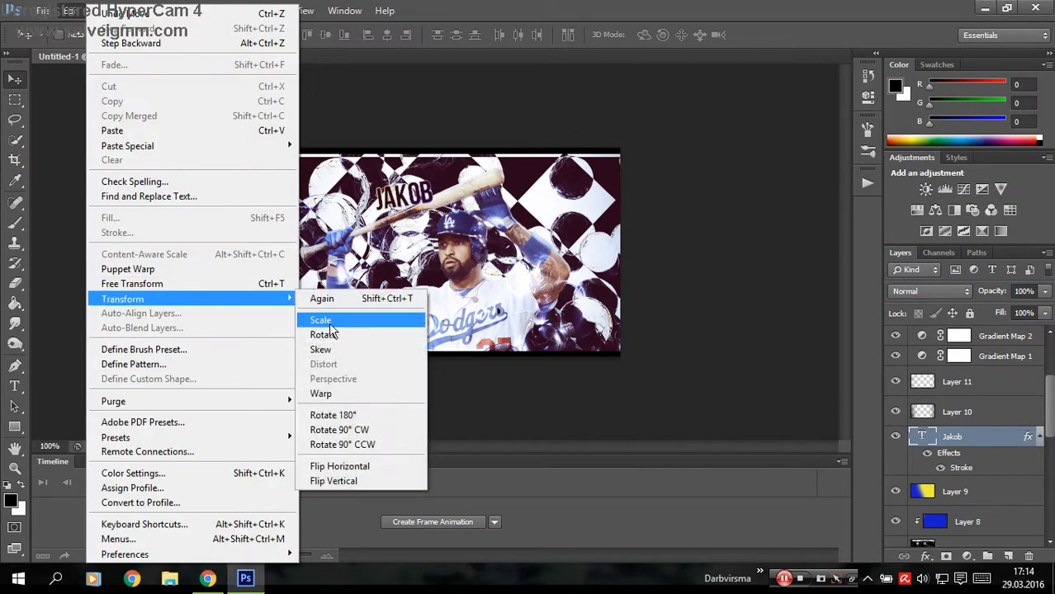
pyautogui.click(344, 332)
pyautogui.moveTo(375, 131); pyautogui.dragTo(319, 268)
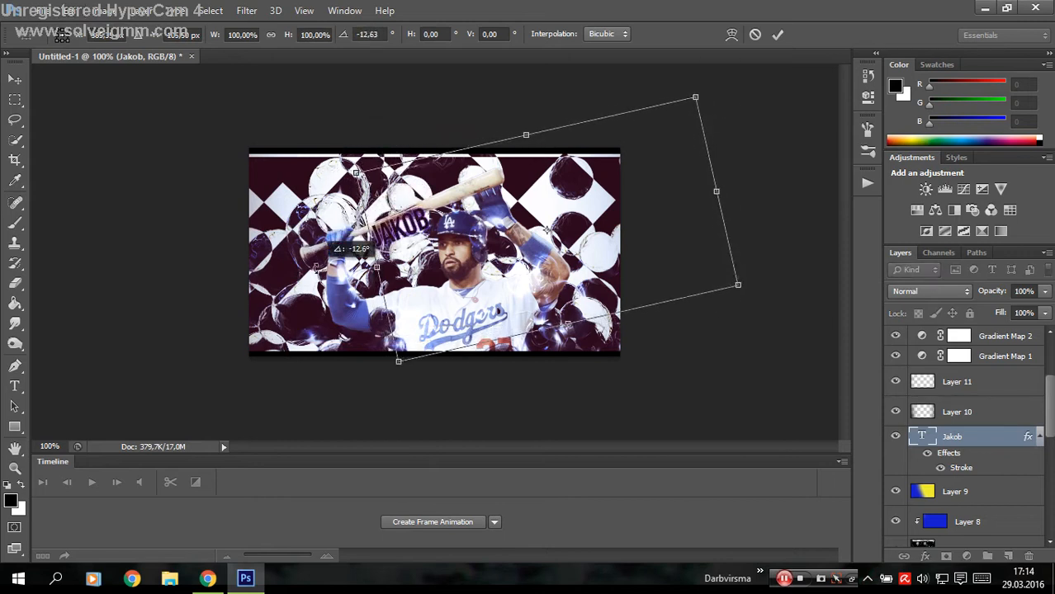
pyautogui.moveTo(515, 270); pyautogui.dragTo(548, 227)
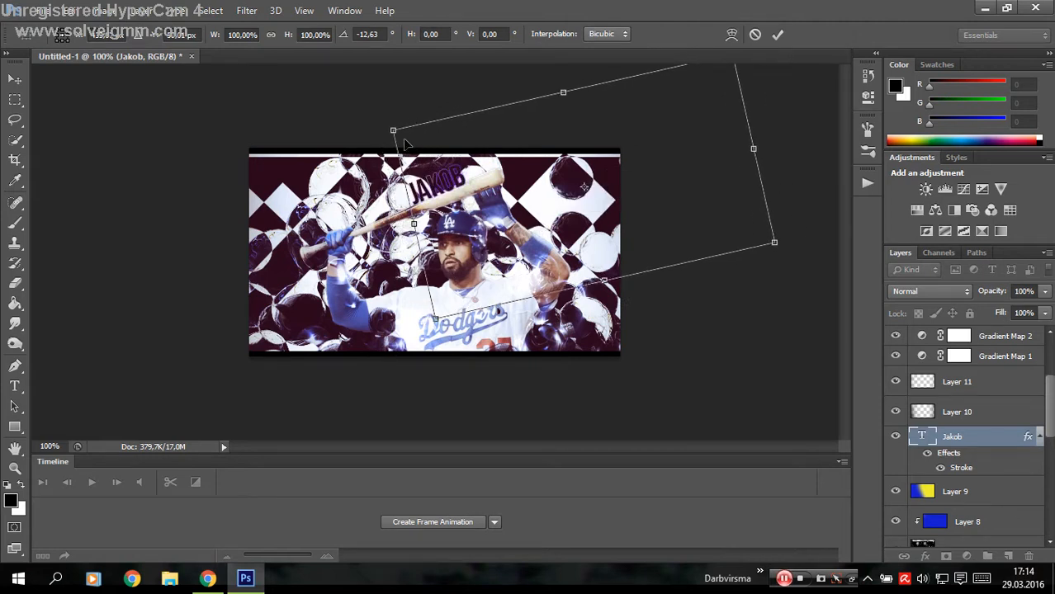
pyautogui.moveTo(393, 130); pyautogui.dragTo(386, 117)
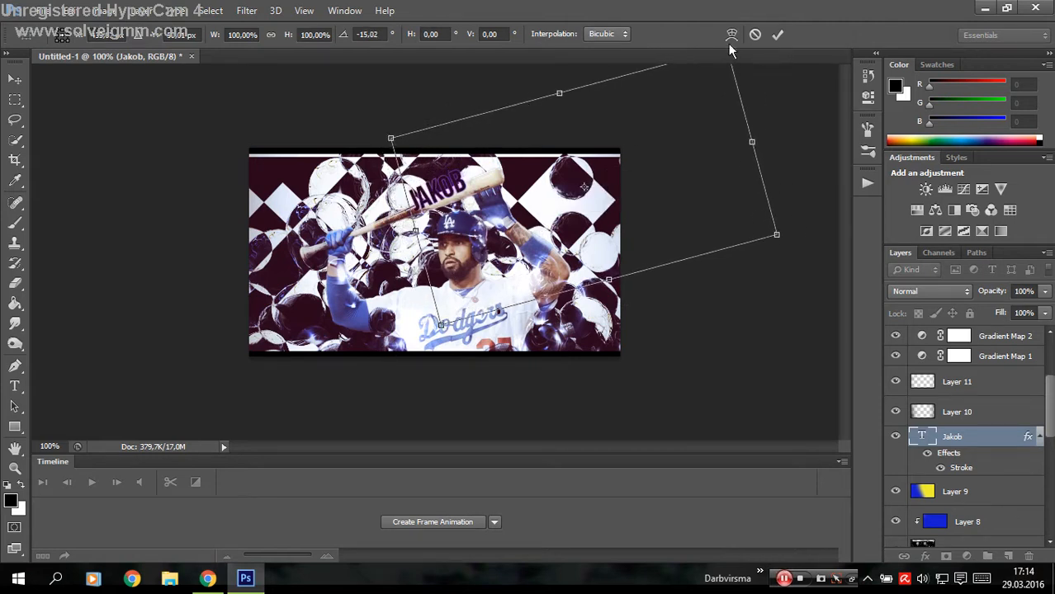
pyautogui.click(778, 34)
# Nudge the name text slightly up and to the left so it sits just above the bat.
pyautogui.press('Up')
pyautogui.press('Up')
pyautogui.press('Up')
pyautogui.press('Up')
pyautogui.press('Up')
pyautogui.press('Up')
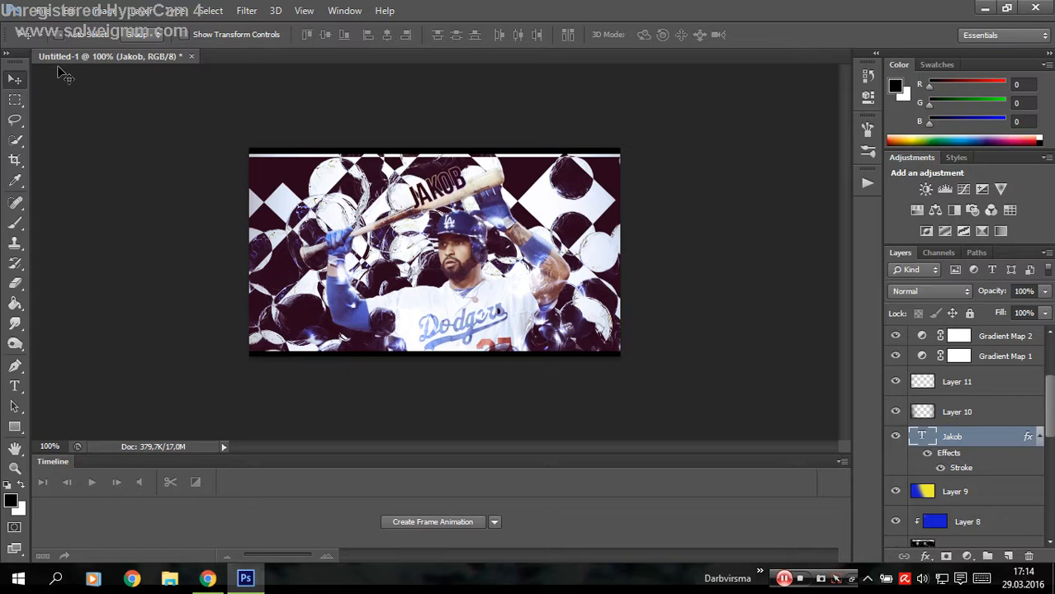
pyautogui.press('Up')
pyautogui.press('Up')
pyautogui.press('Up')
pyautogui.press('Left')
pyautogui.press('Left')
pyautogui.press('Left')
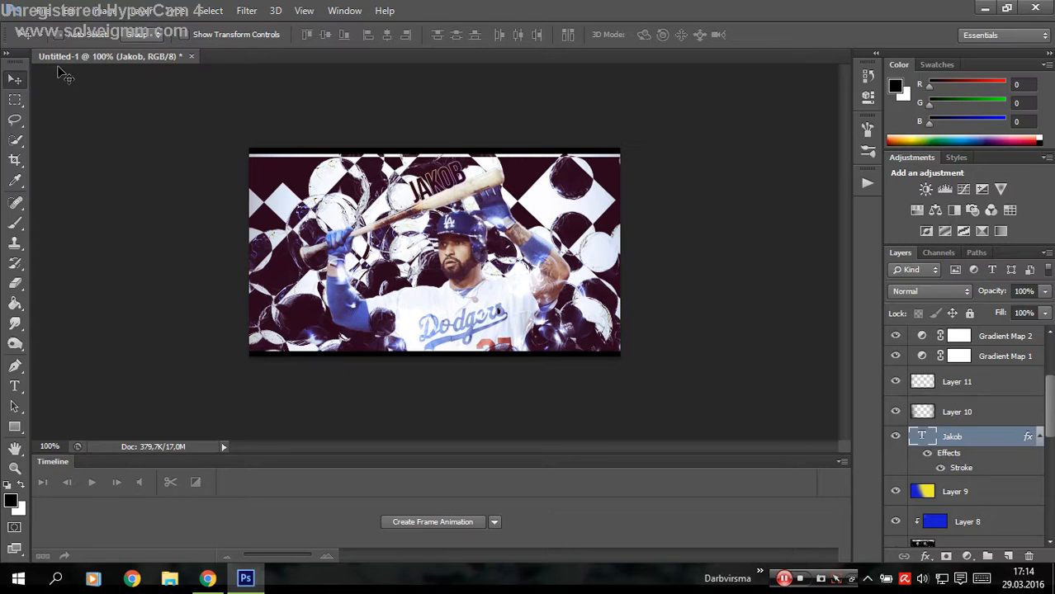
pyautogui.press('Left')
pyautogui.press('Left')
pyautogui.press('Left')
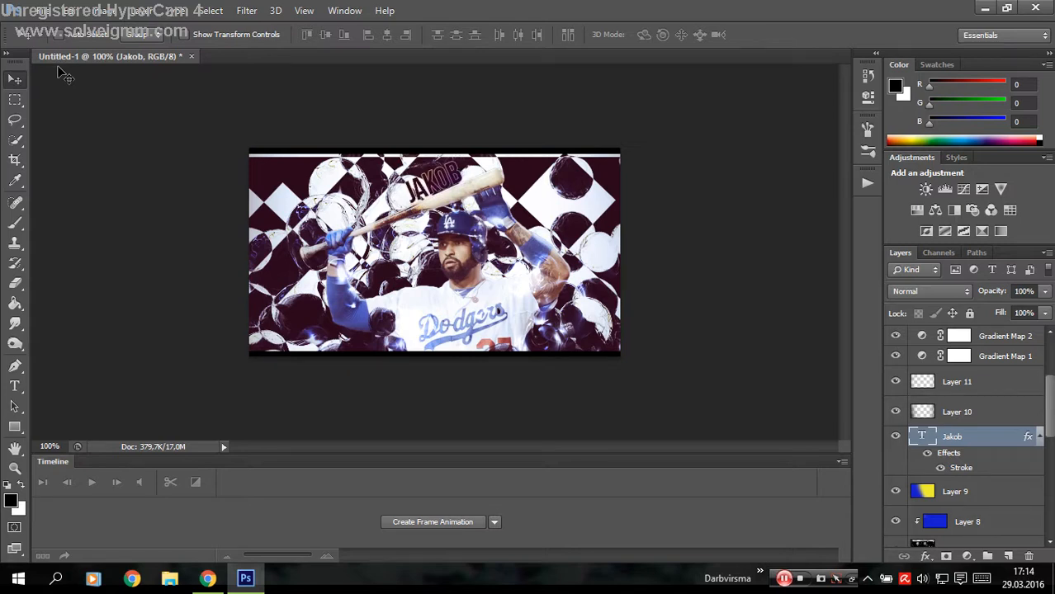
# Rotate the name text about 1° further counterclockwise to match the bat's angle.
pyautogui.click(71, 10)
pyautogui.moveTo(278, 307)
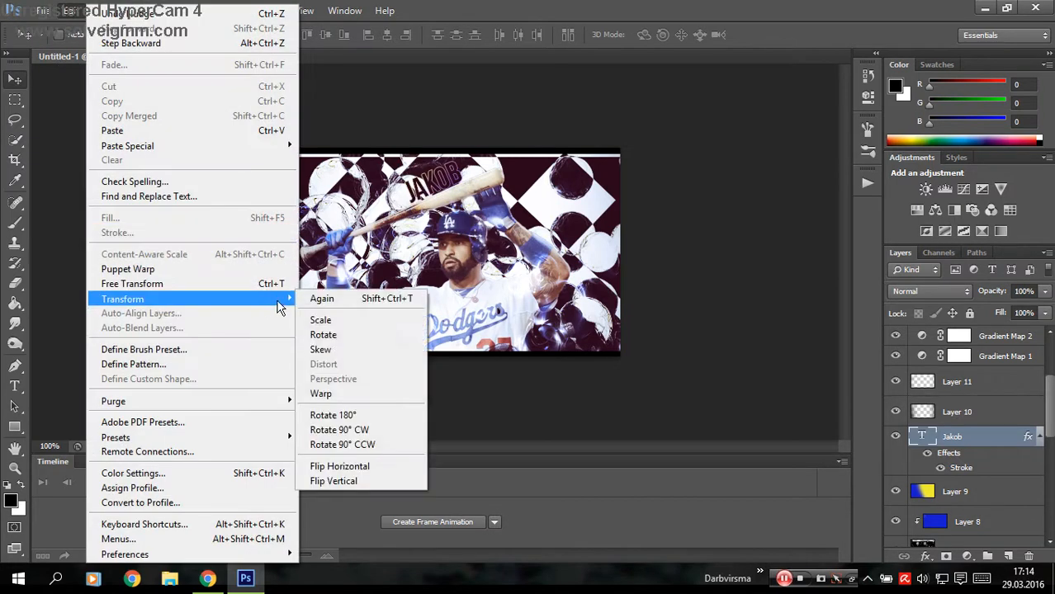
pyautogui.click(326, 335)
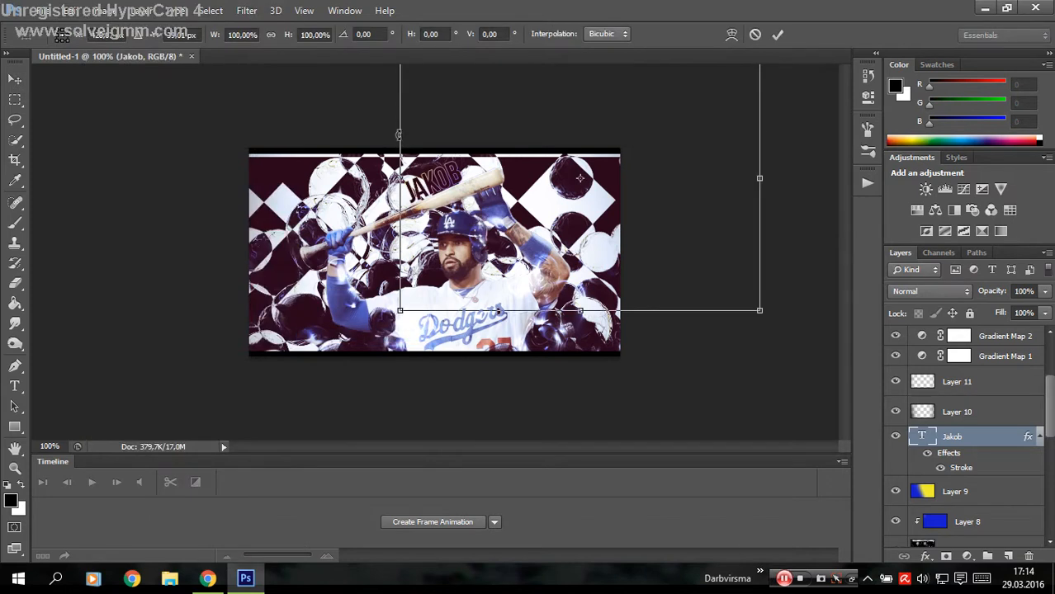
pyautogui.moveTo(399, 134); pyautogui.dragTo(396, 138)
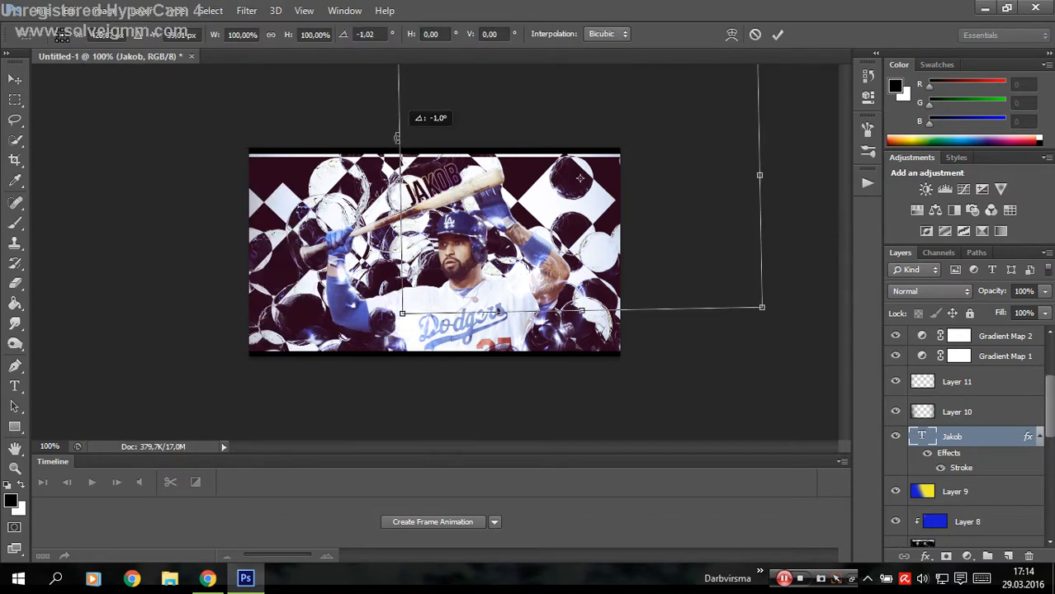
pyautogui.click(779, 35)
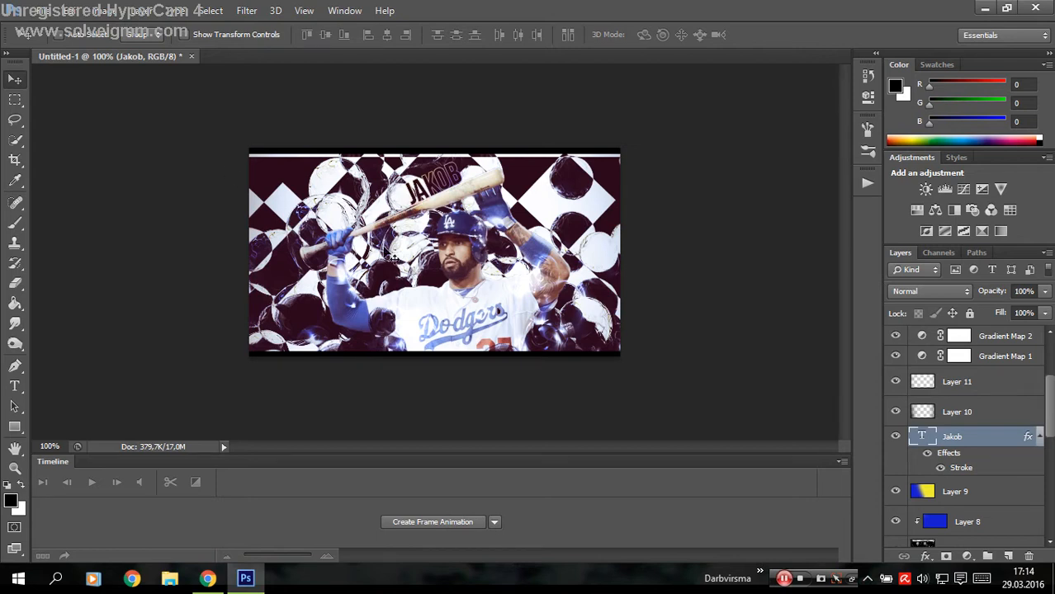
# Create a new empty layer directly above Layer 11, below the gradient map adjustments.
pyautogui.scroll(5, 1023, 406)
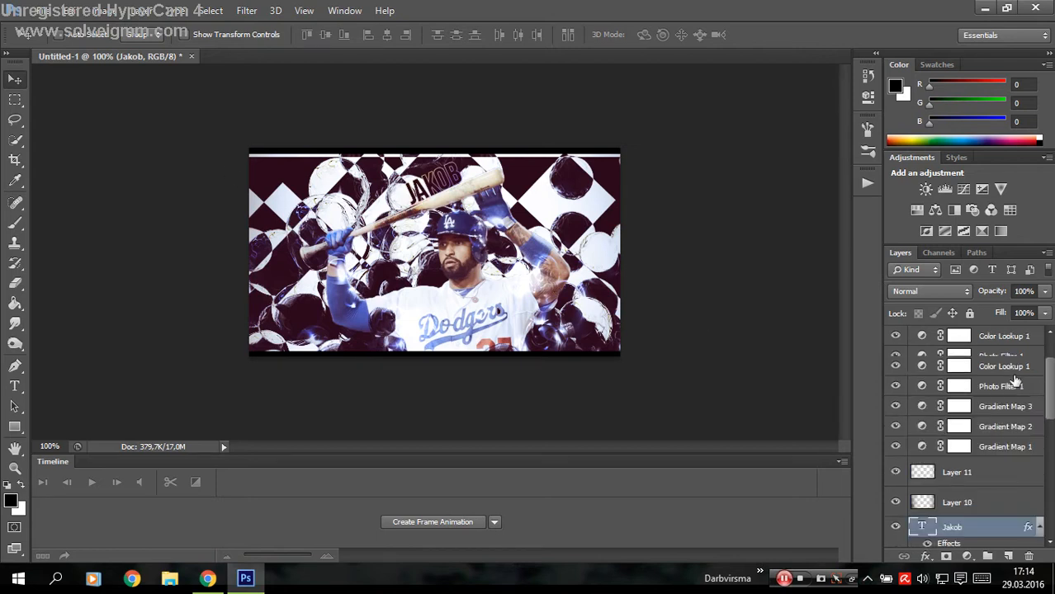
pyautogui.scroll(-4, 1017, 388)
pyautogui.click(989, 423)
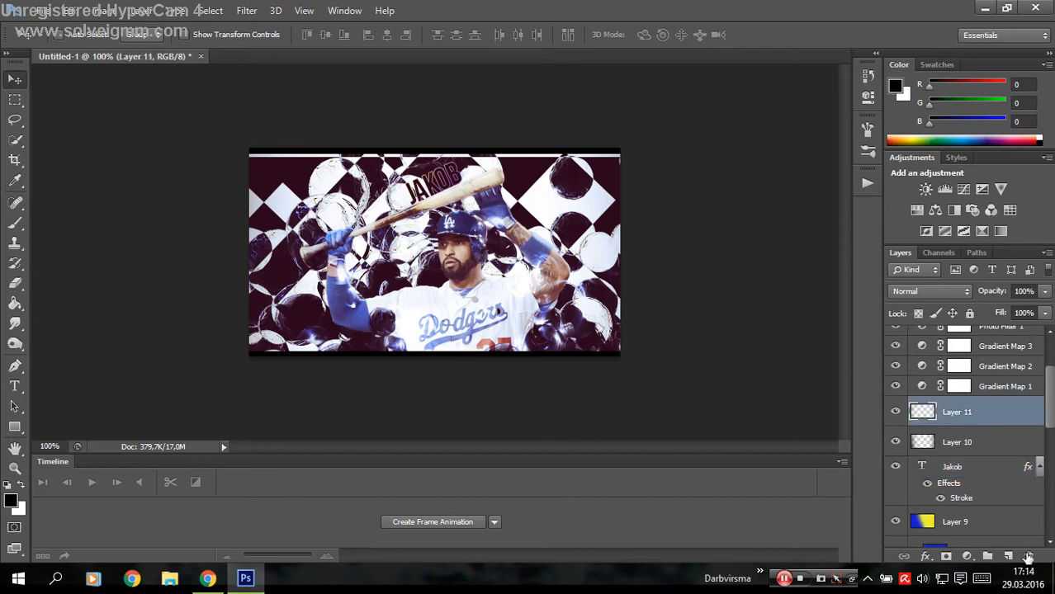
pyautogui.click(1008, 556)
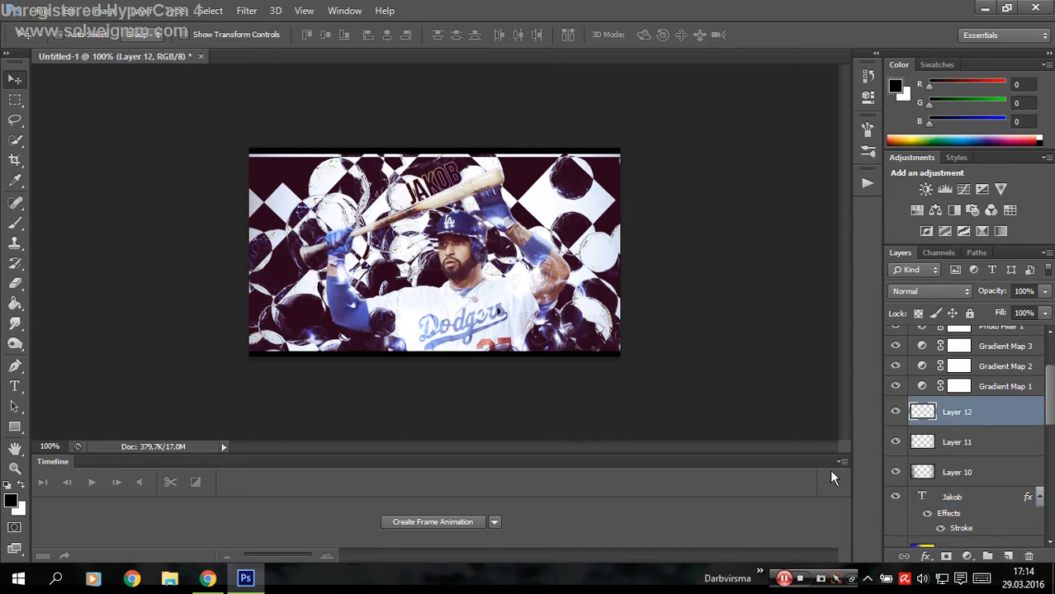
# Brush bright yellow (RGB 255, 255, 0) over the upper-left half of the artwork on Layer 12 with a large soft brush.
pyautogui.click(918, 142)
pyautogui.click(15, 224)
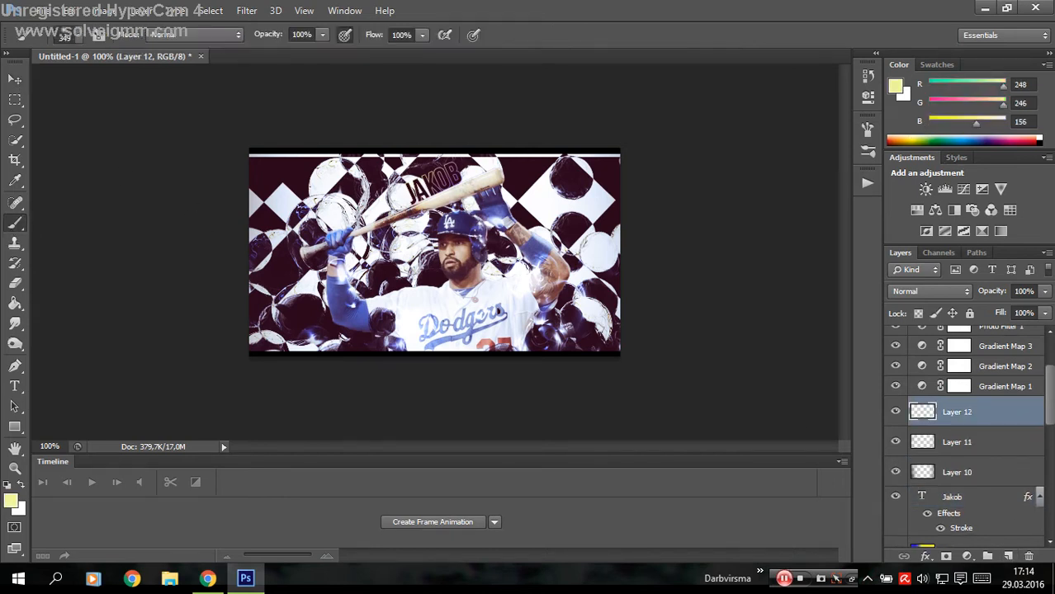
pyautogui.click(916, 135)
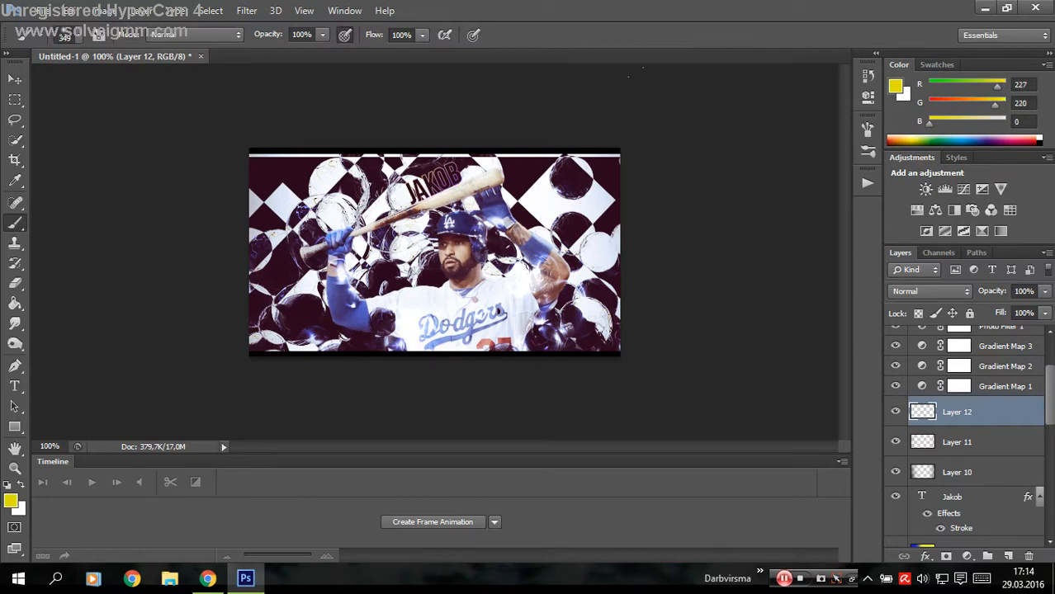
pyautogui.moveTo(493, 135)
pyautogui.mouseDown()
pyautogui.moveTo(256, 219)
pyautogui.moveTo(248, 248)
pyautogui.mouseUp()
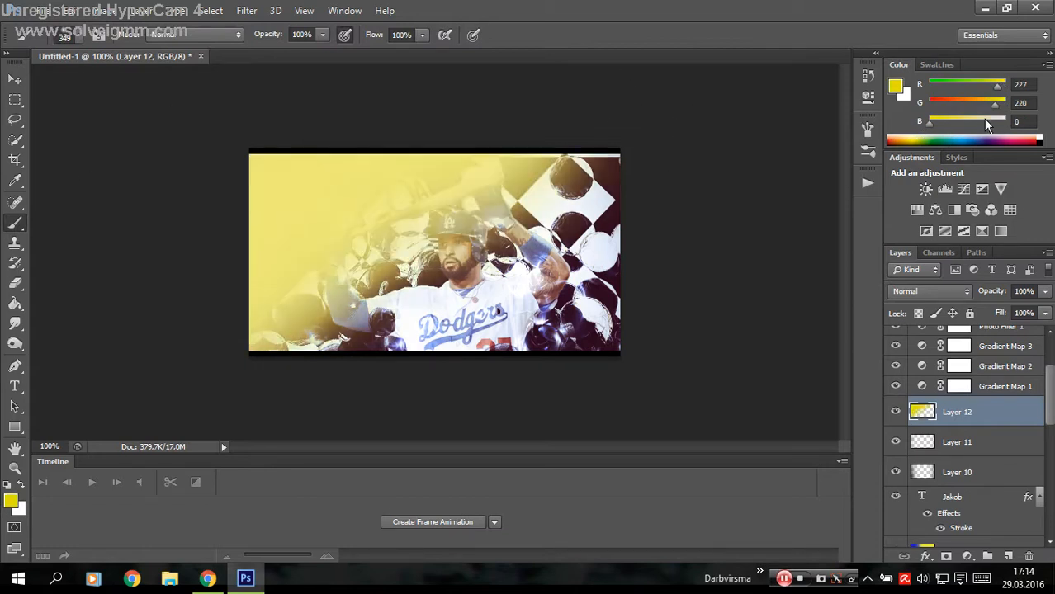
pyautogui.click(1004, 105)
pyautogui.click(1000, 85)
pyautogui.moveTo(536, 181)
pyautogui.mouseDown()
pyautogui.moveTo(347, 314)
pyautogui.moveTo(272, 339)
pyautogui.mouseUp()
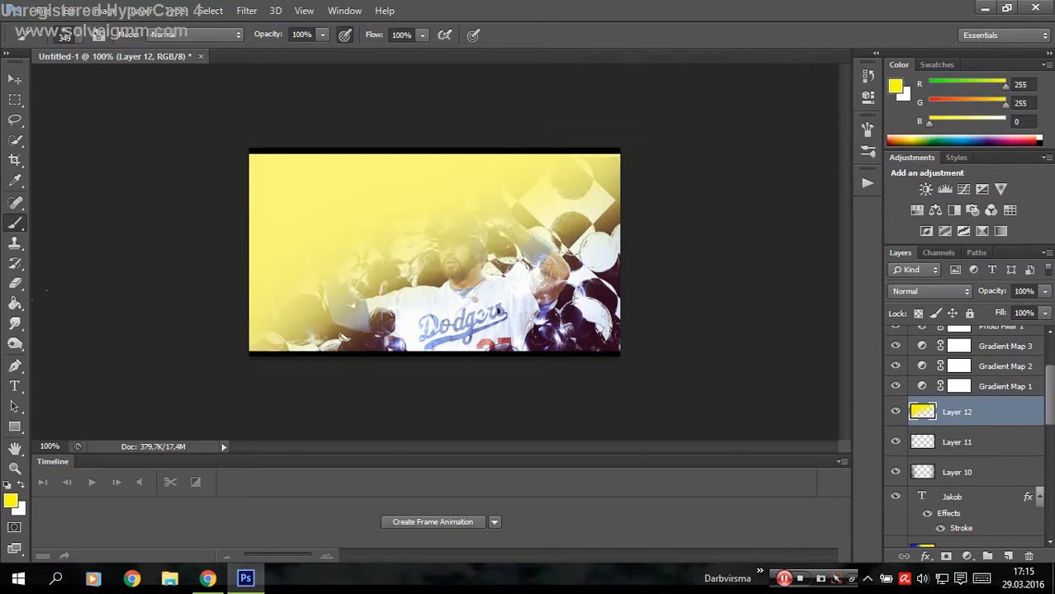
# Brush dark blue (RGB 0, 0, 173) over the lower-right half of the artwork on Layer 12.
pyautogui.click(984, 137)
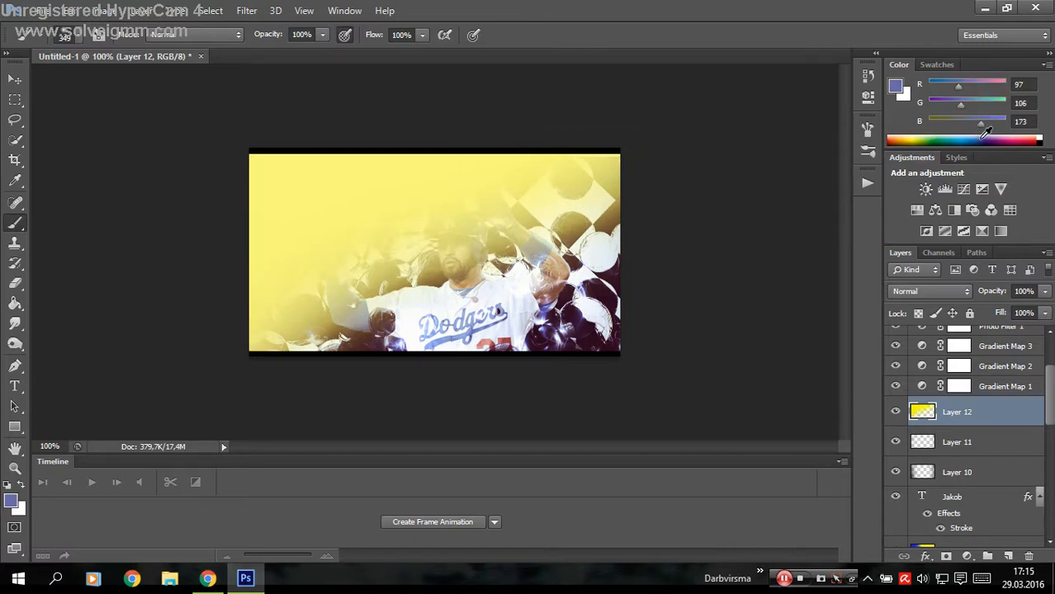
pyautogui.moveTo(976, 97)
pyautogui.mouseDown()
pyautogui.moveTo(932, 106)
pyautogui.moveTo(929, 86)
pyautogui.mouseUp()
pyautogui.moveTo(607, 161)
pyautogui.mouseDown()
pyautogui.moveTo(607, 330)
pyautogui.moveTo(272, 338)
pyautogui.mouseUp()
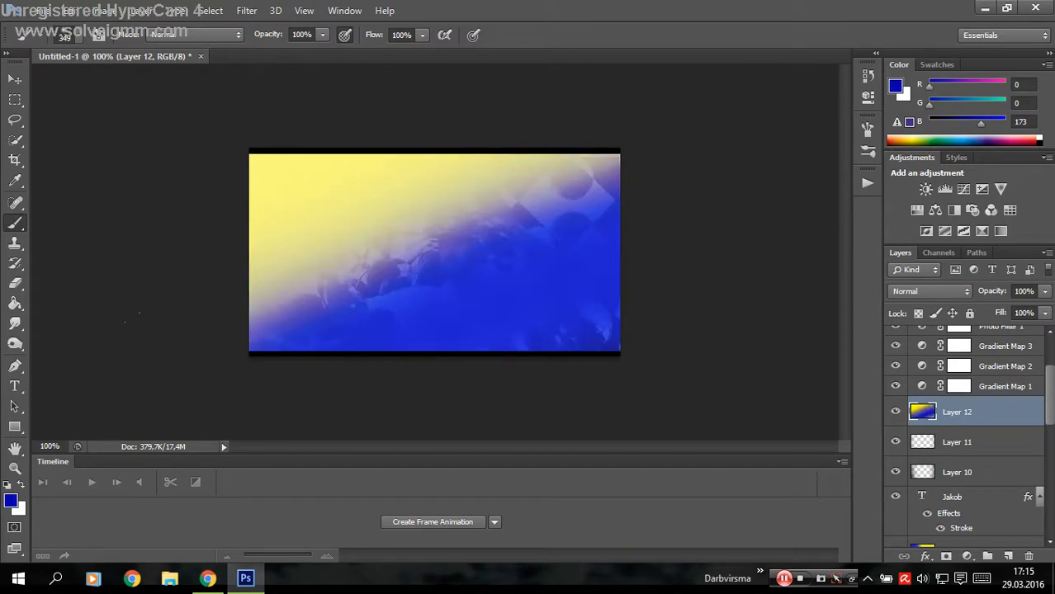
# Repaint Layer 12's upper-left area in yellow (RGB 233, 247, 0) and its lower-right area in blue (RGB 44, 77, 157).
pyautogui.click(915, 139)
pyautogui.moveTo(272, 330); pyautogui.dragTo(578, 189)
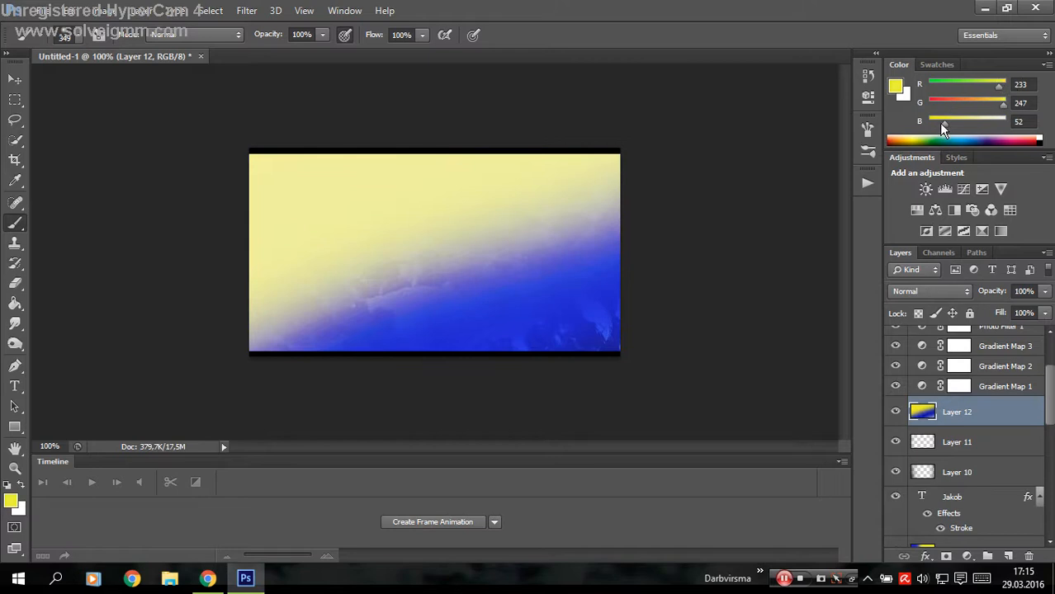
pyautogui.moveTo(536, 239); pyautogui.dragTo(347, 314)
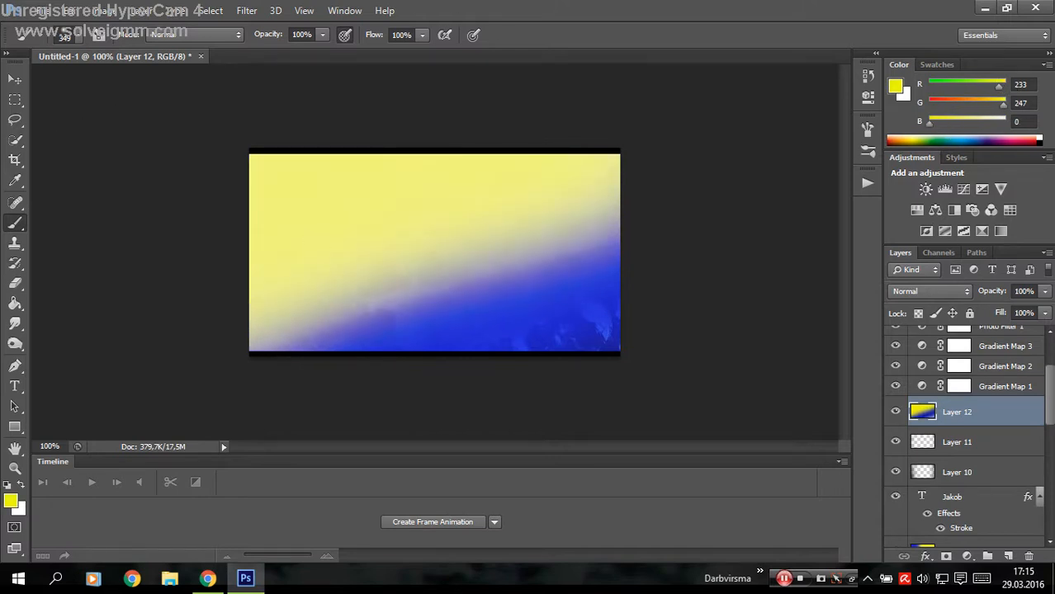
pyautogui.click(984, 135)
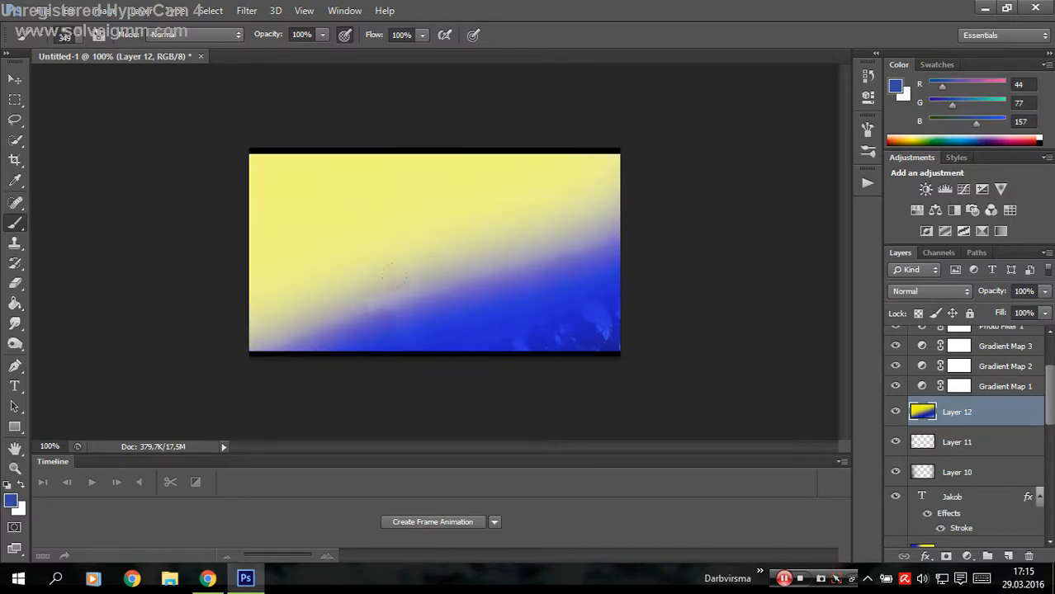
pyautogui.moveTo(264, 338)
pyautogui.mouseDown()
pyautogui.moveTo(607, 260)
pyautogui.moveTo(607, 192)
pyautogui.mouseUp()
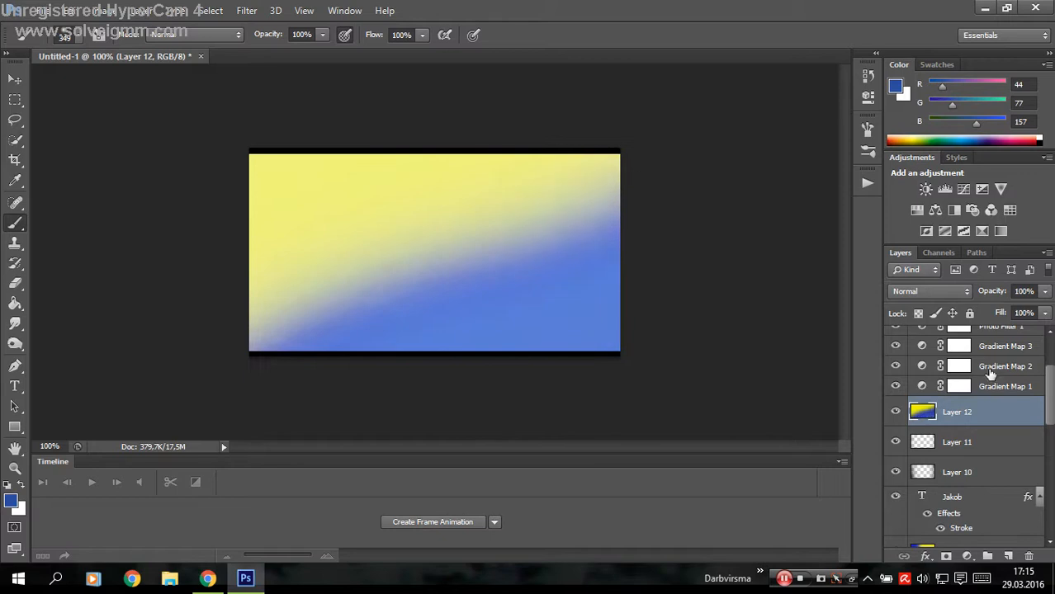
# Set the yellow-and-blue layer to Soft Light blending at 29% opacity.
pyautogui.click(952, 289)
pyautogui.click(912, 168)
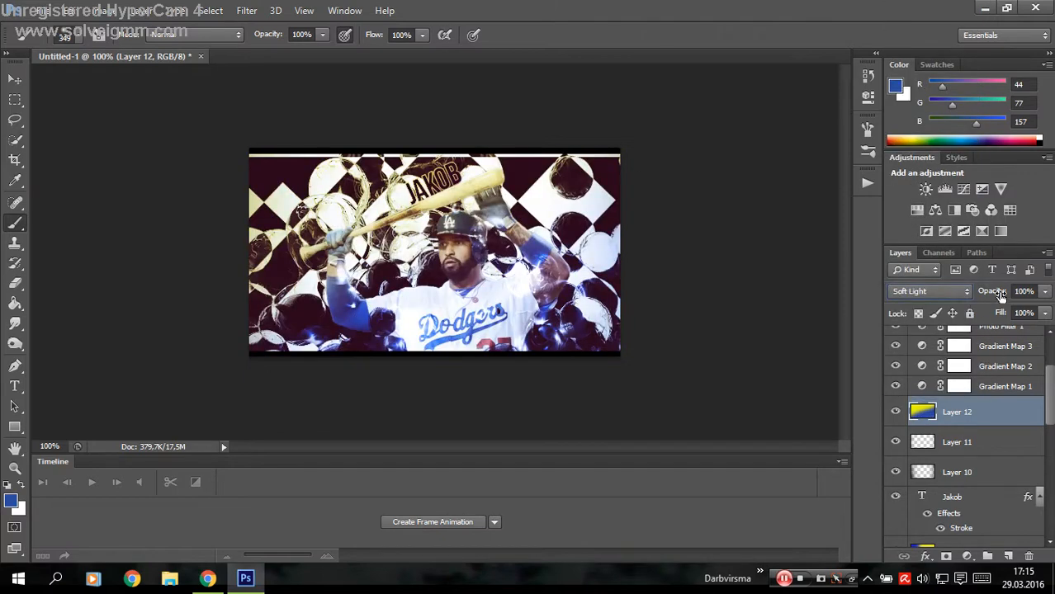
pyautogui.moveTo(1000, 295); pyautogui.dragTo(523, 318)
pyautogui.press('Return')
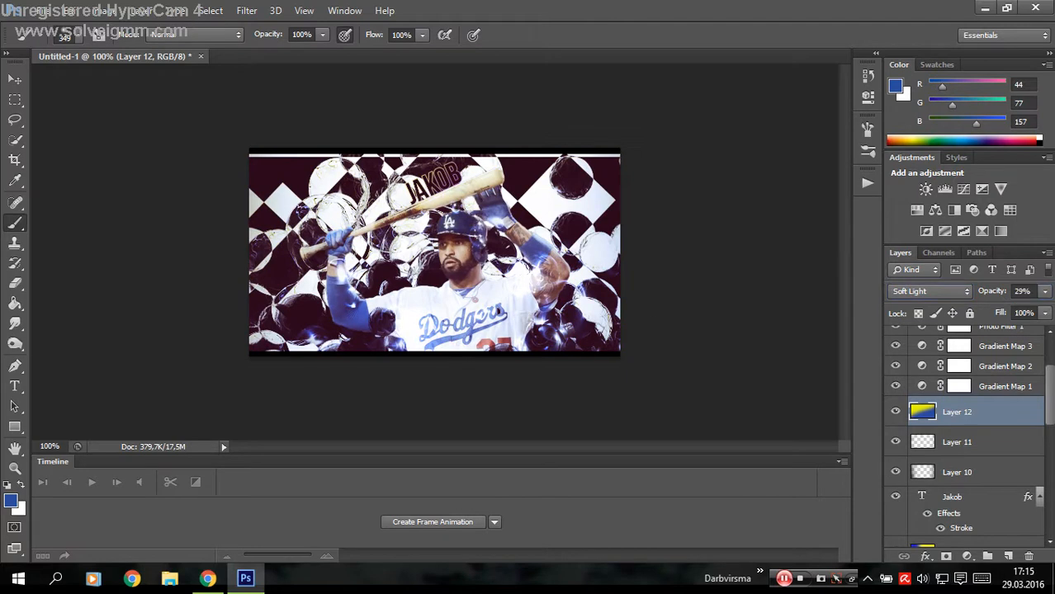
# Add a new layer above Layer 12 and dab a soft white glow at the artwork's top edge, left of center.
pyautogui.click(1008, 555)
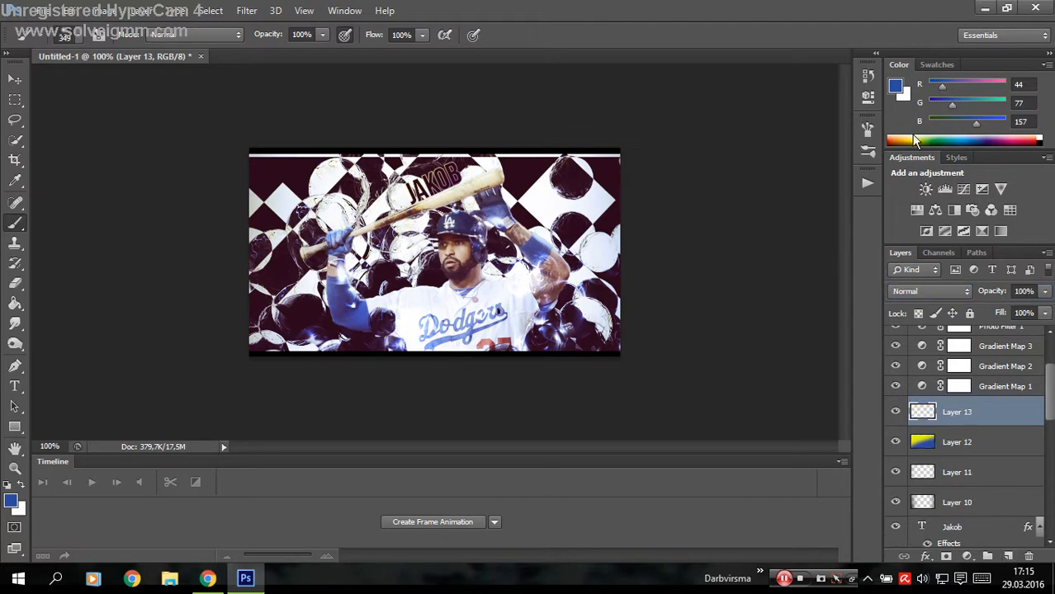
pyautogui.moveTo(914, 141); pyautogui.dragTo(916, 126)
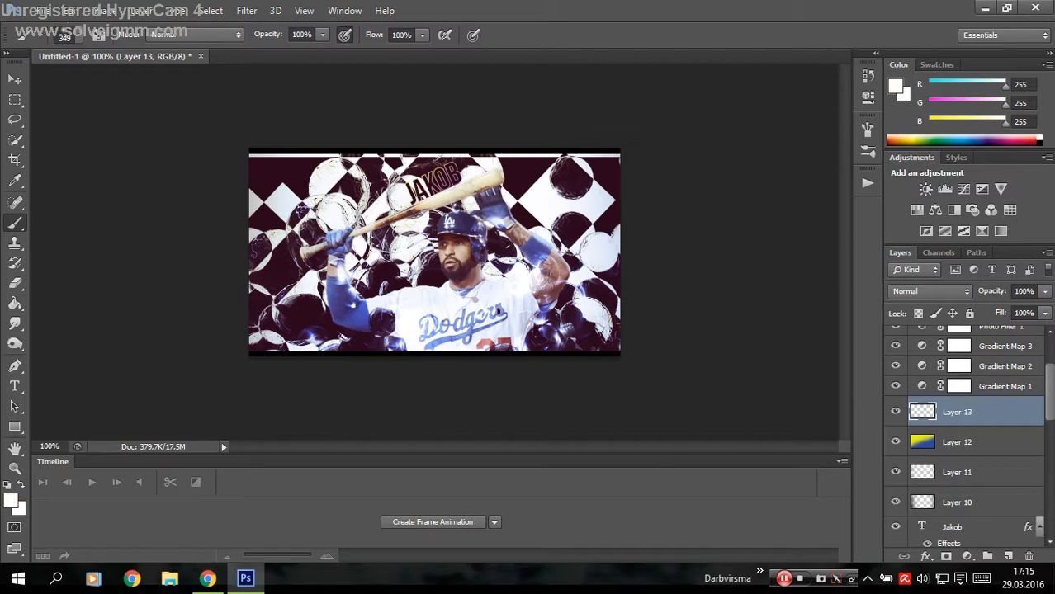
pyautogui.click(372, 115)
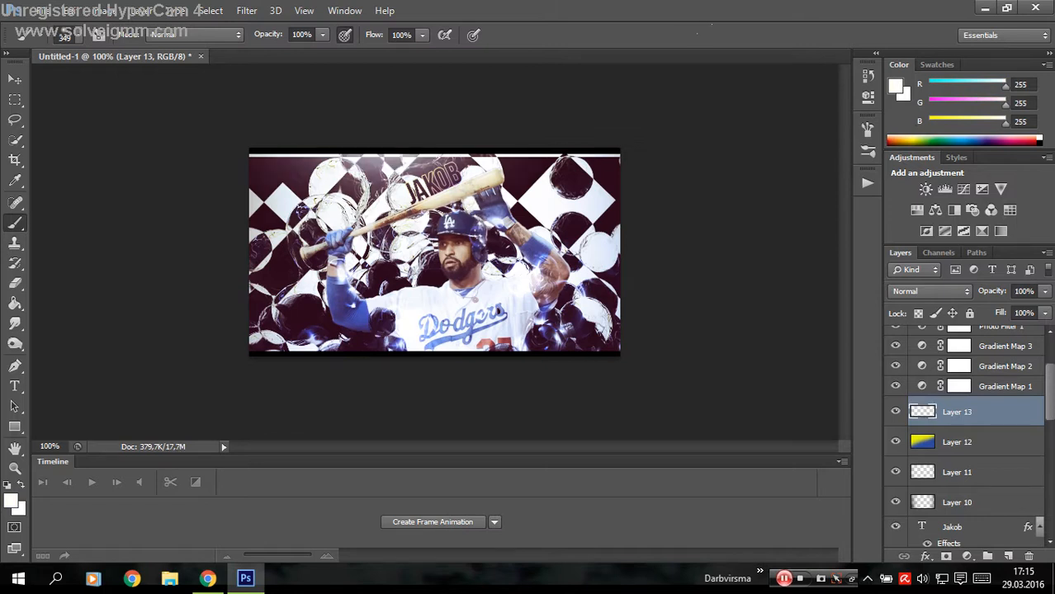
# Create a new layer above Color Lookup 1 and fill it with the merged image using Apply Image with Multiply blending at 100%.
pyautogui.scroll(3, 1043, 421)
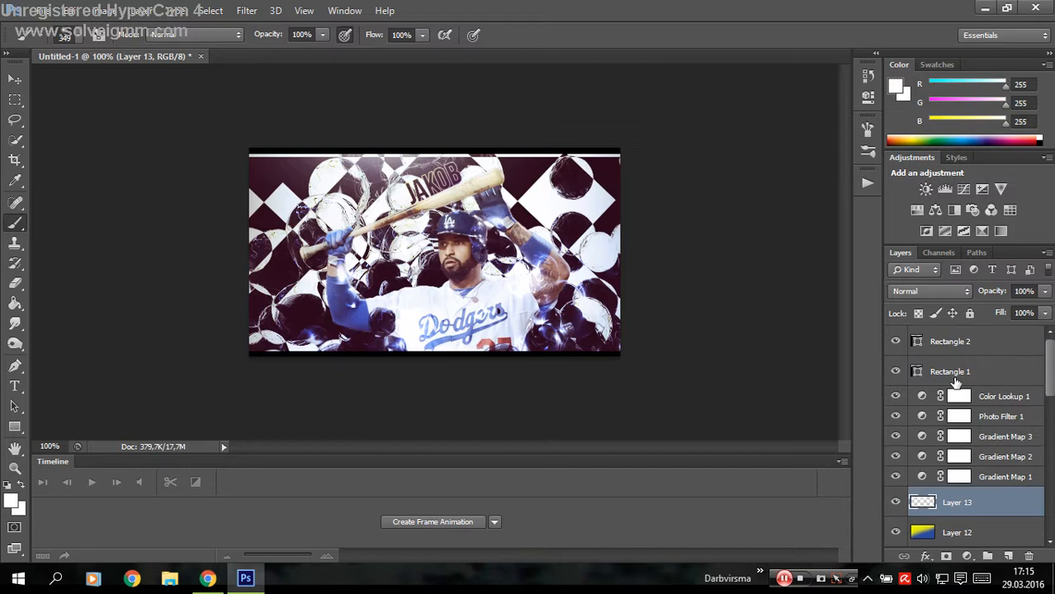
pyautogui.click(988, 402)
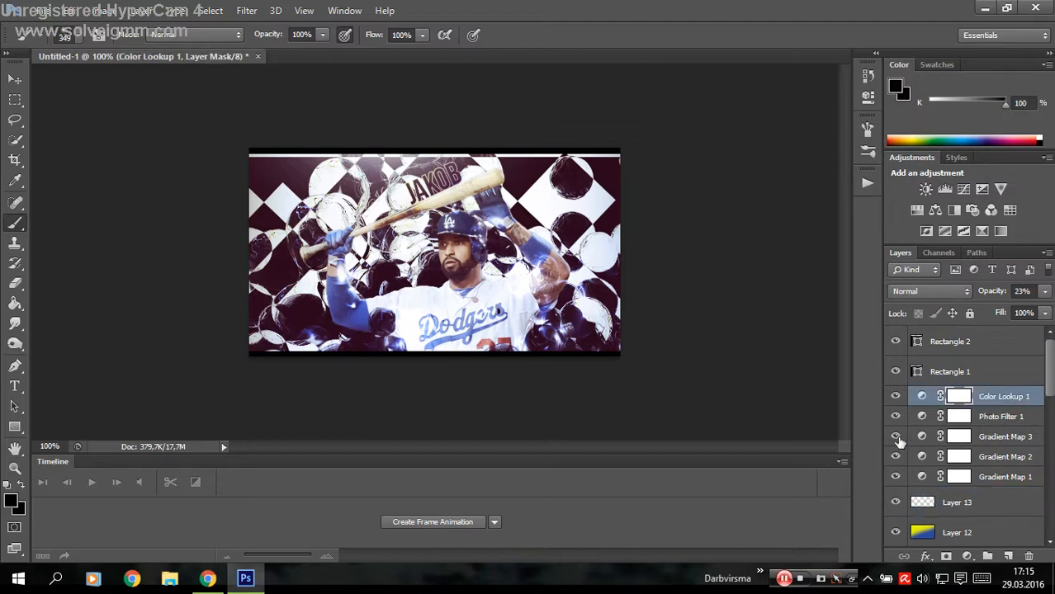
pyautogui.click(1007, 557)
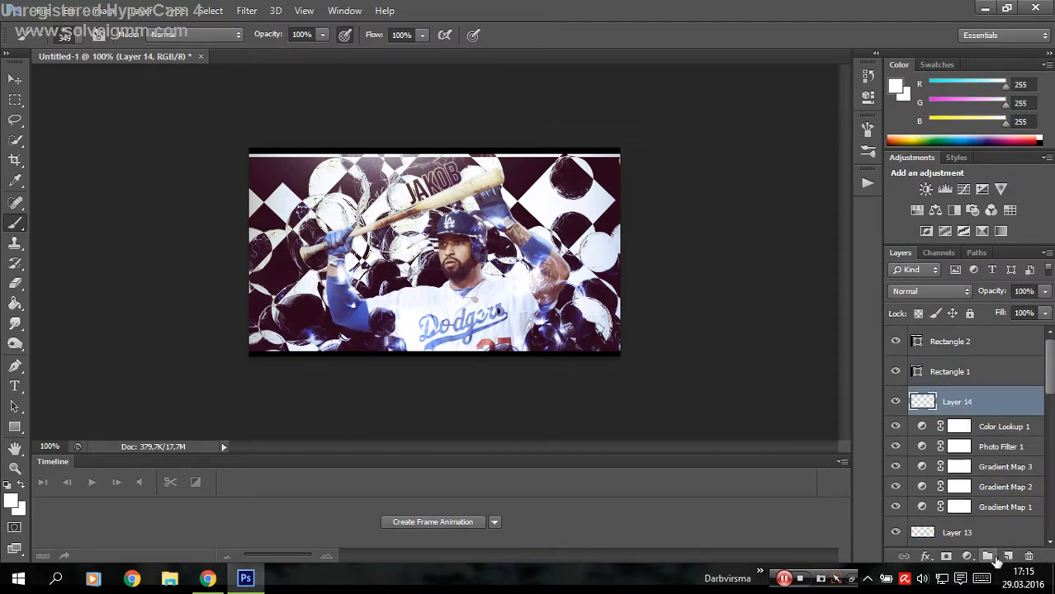
pyautogui.click(100, 13)
pyautogui.click(141, 231)
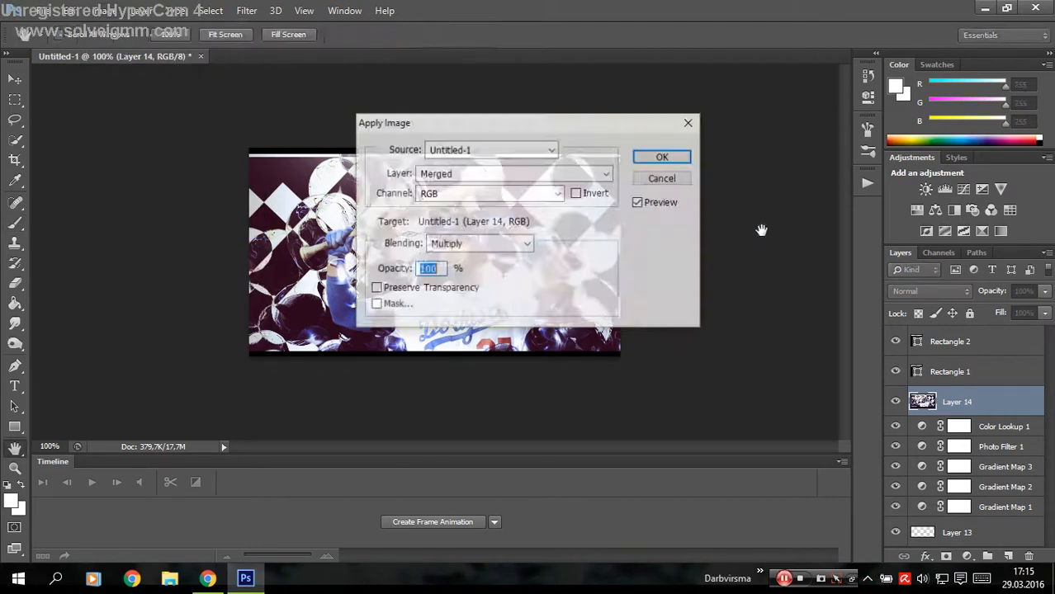
pyautogui.click(666, 158)
# Apply Smart Sharpen to Layer 14 with an amount of 73% and a radius of 0.4 px.
pyautogui.click(246, 10)
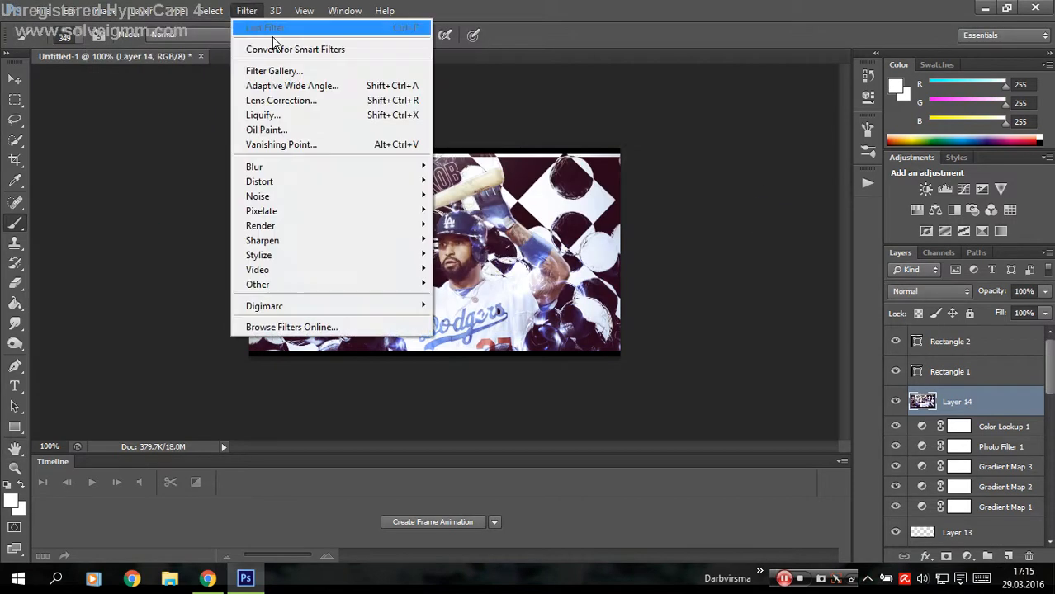
pyautogui.moveTo(421, 240)
pyautogui.click(477, 284)
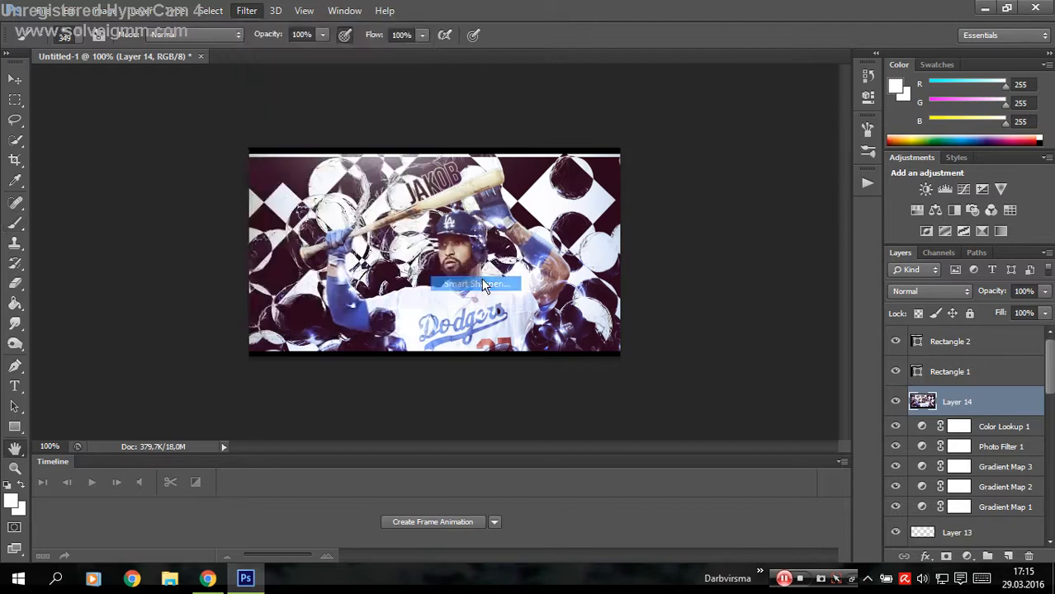
pyautogui.moveTo(704, 258); pyautogui.dragTo(778, 261)
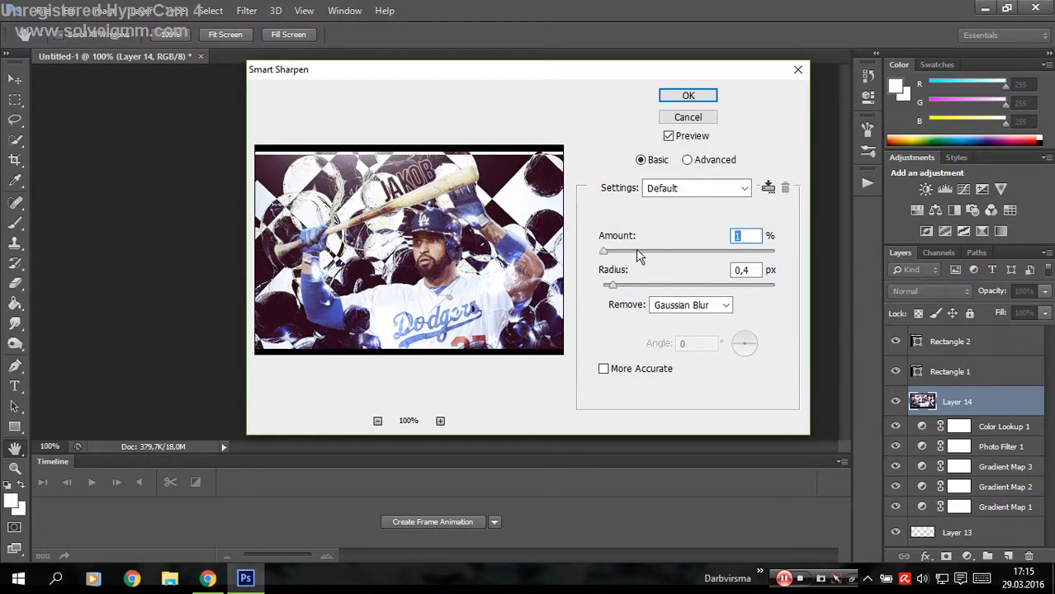
pyautogui.moveTo(636, 251); pyautogui.dragTo(671, 252)
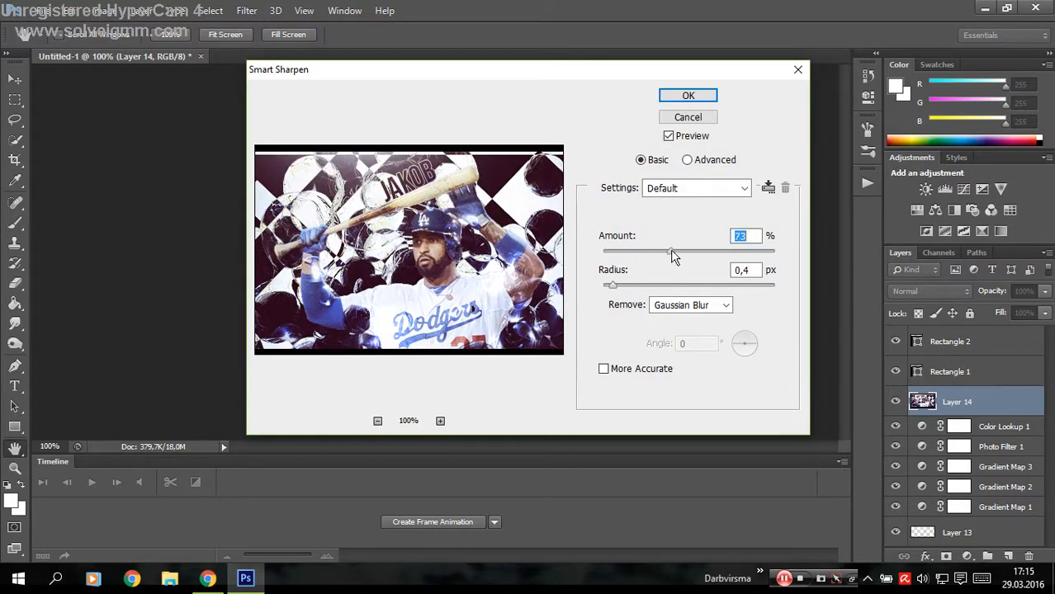
pyautogui.click(668, 95)
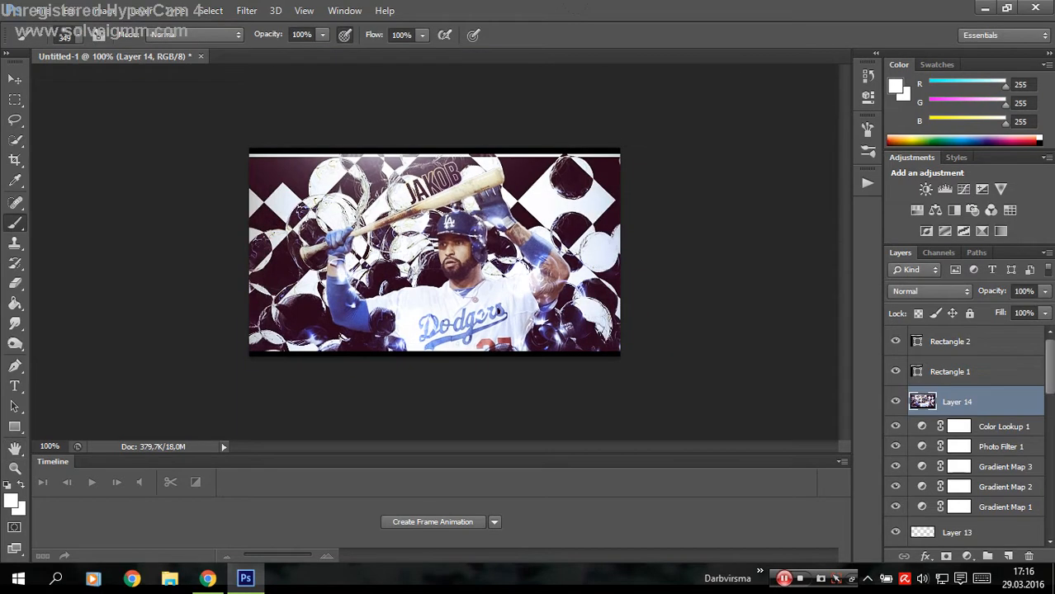
# Duplicate Layer 14 and exclude the blue channel from the copy's advanced blending.
pyautogui.hotkey('ctrl', 'j')
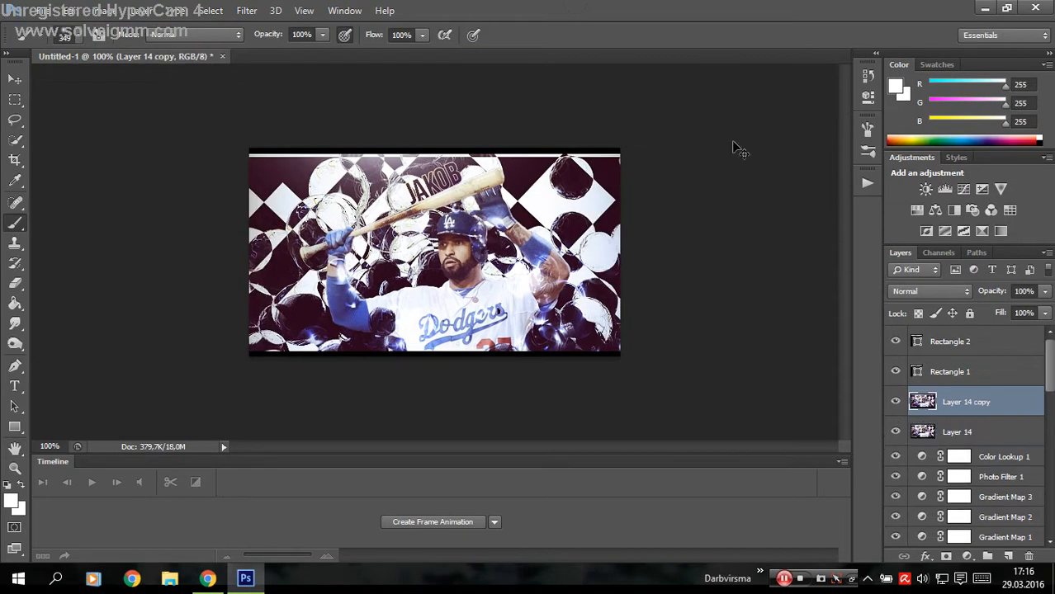
pyautogui.click(13, 80)
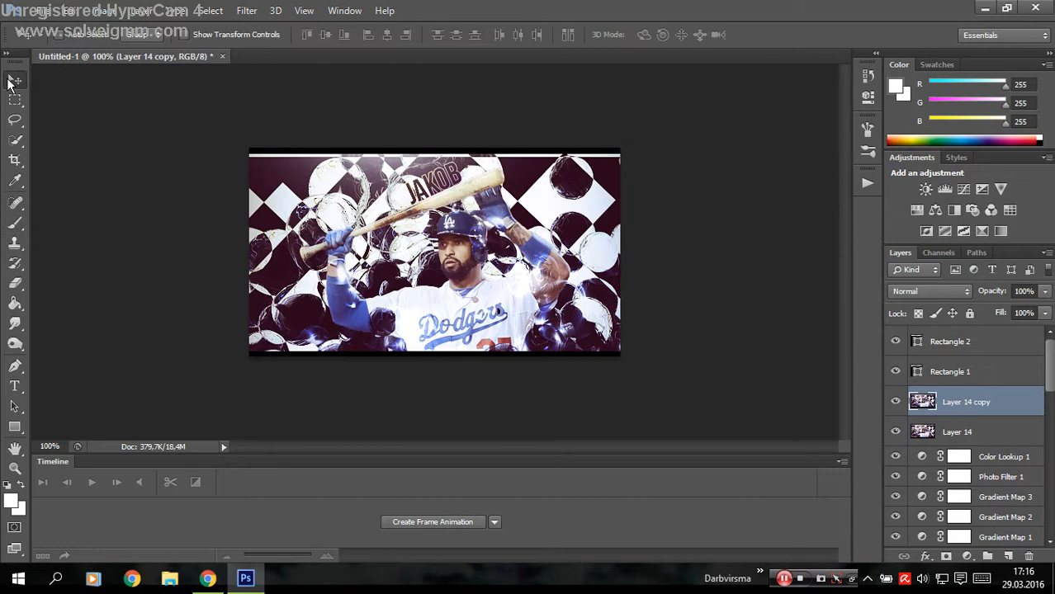
pyautogui.doubleClick(1012, 408)
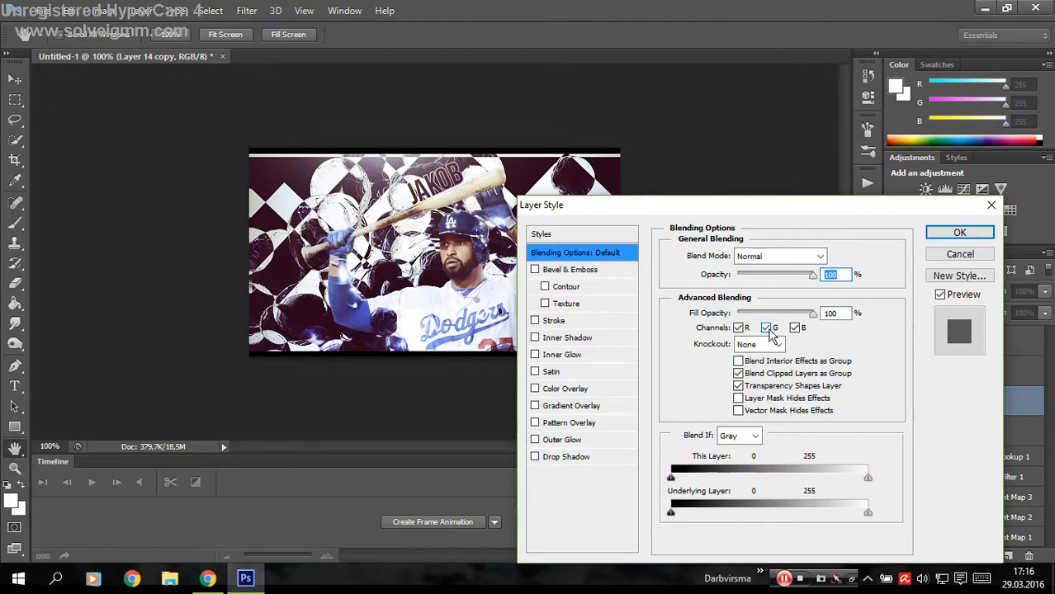
pyautogui.click(766, 329)
pyautogui.click(766, 328)
pyautogui.click(739, 329)
pyautogui.click(739, 328)
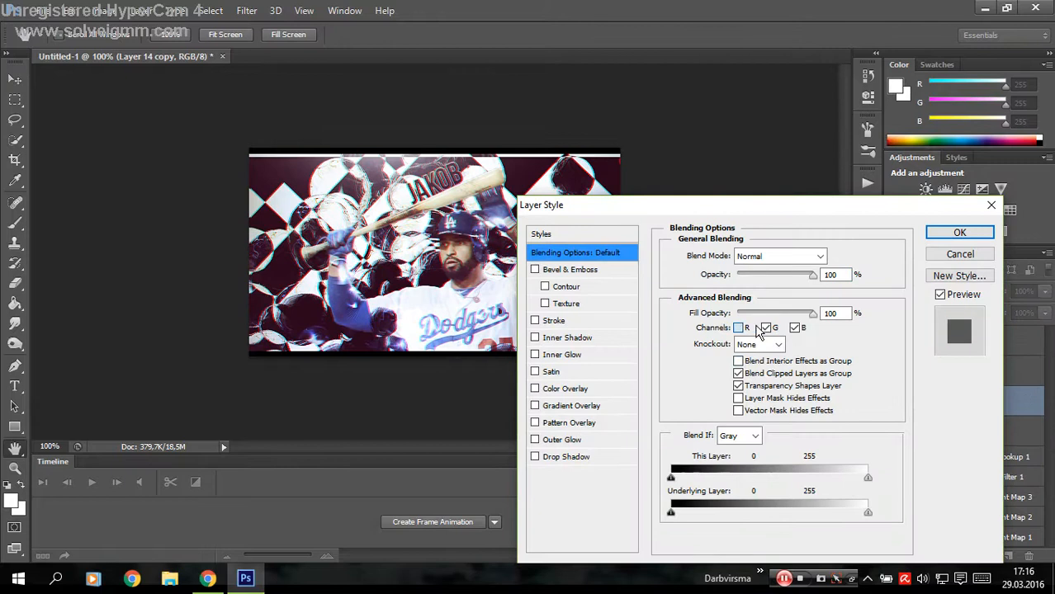
pyautogui.click(796, 328)
pyautogui.click(795, 329)
pyautogui.click(960, 233)
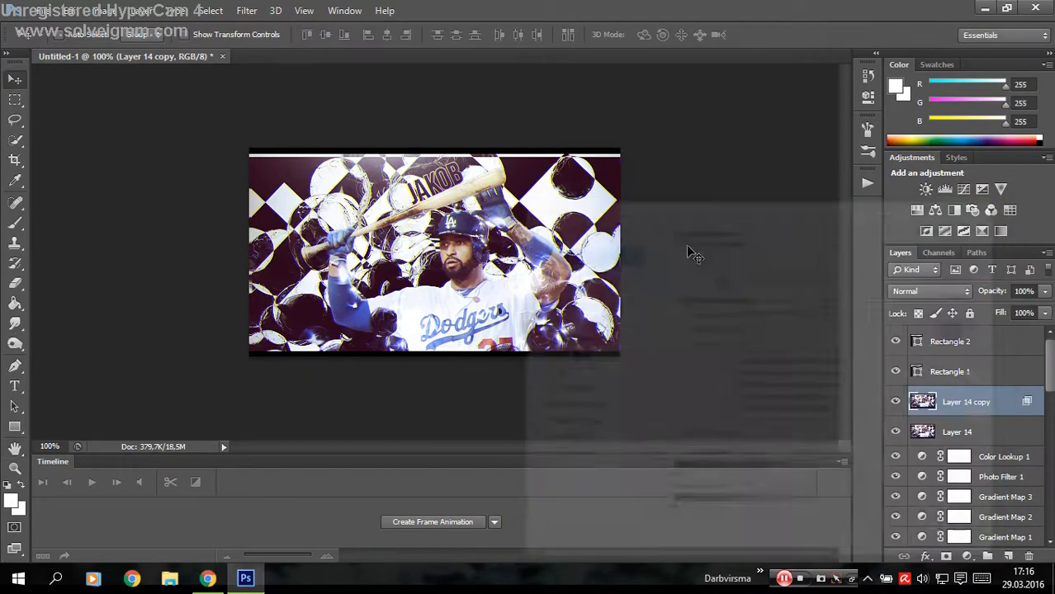
# Nudge the Layer 14 copy until it sits slightly to the right of Layer 14, giving edges a yellow and blue fringe.
pyautogui.press('Left')
pyautogui.press('Left')
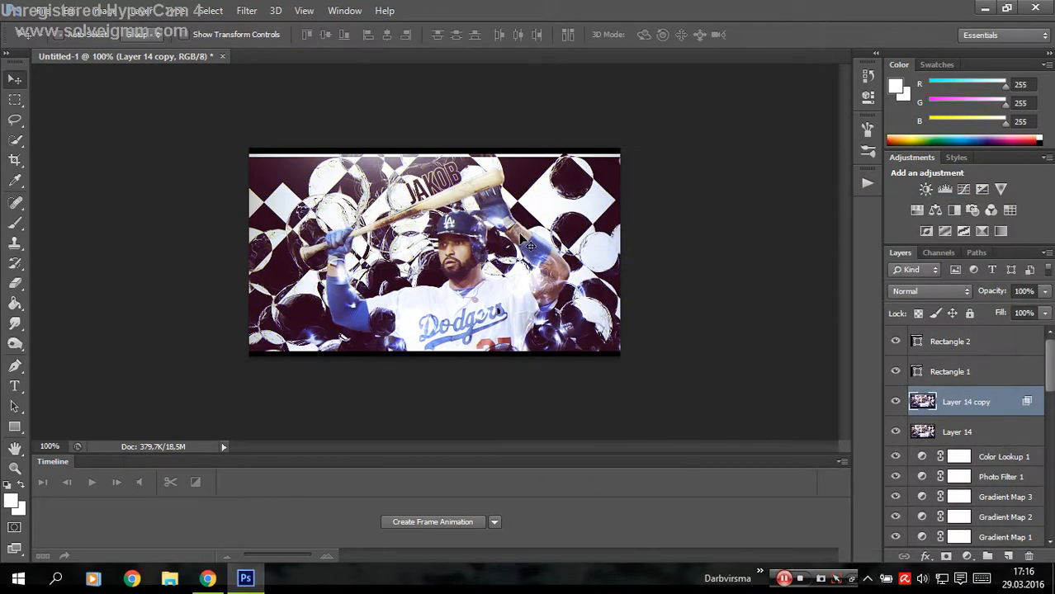
pyautogui.press('Left')
pyautogui.press('Left')
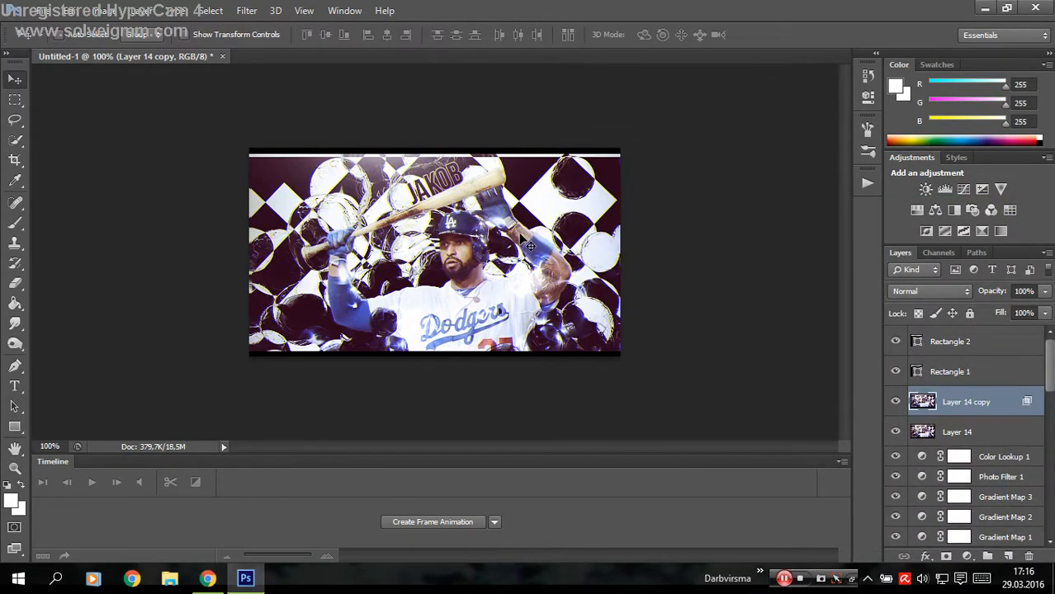
pyautogui.press('Left')
pyautogui.press('Left')
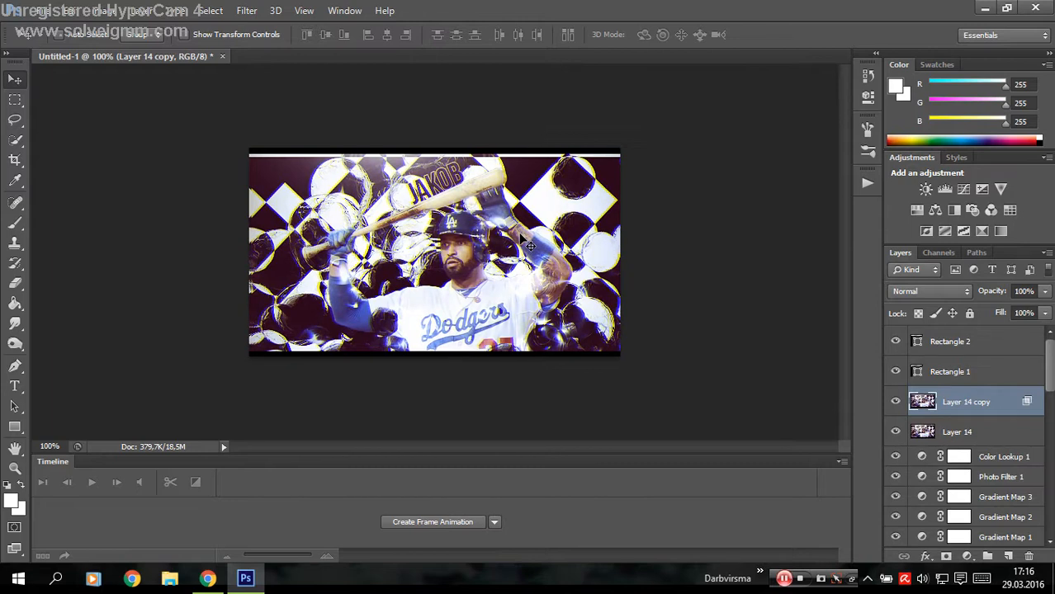
# Add a Curves adjustment above the Layer 14 copy and lower the RGB curve's white end point to darken the highlights.
pyautogui.click(967, 557)
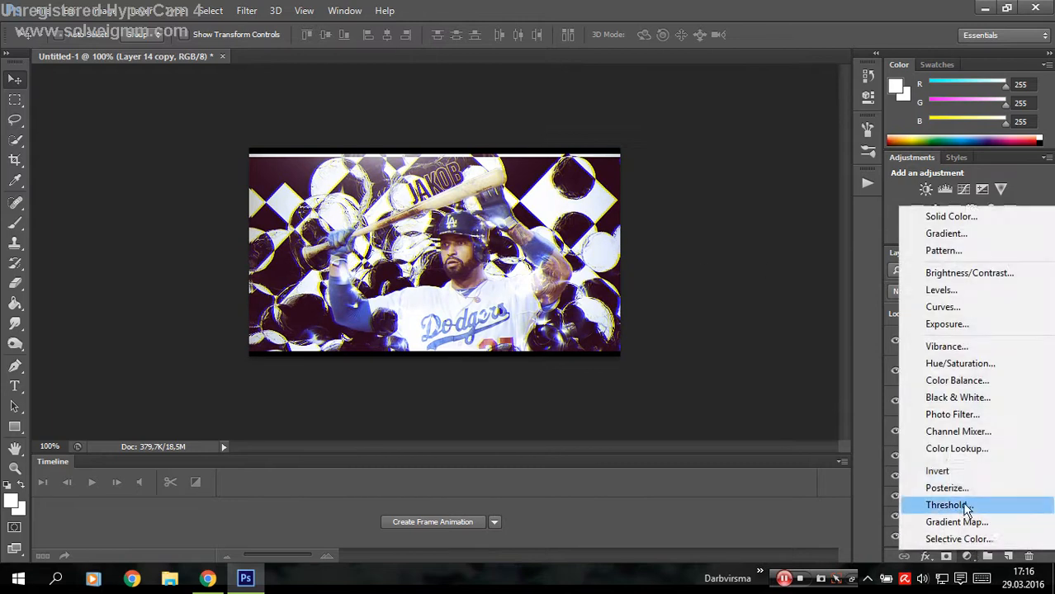
pyautogui.click(942, 307)
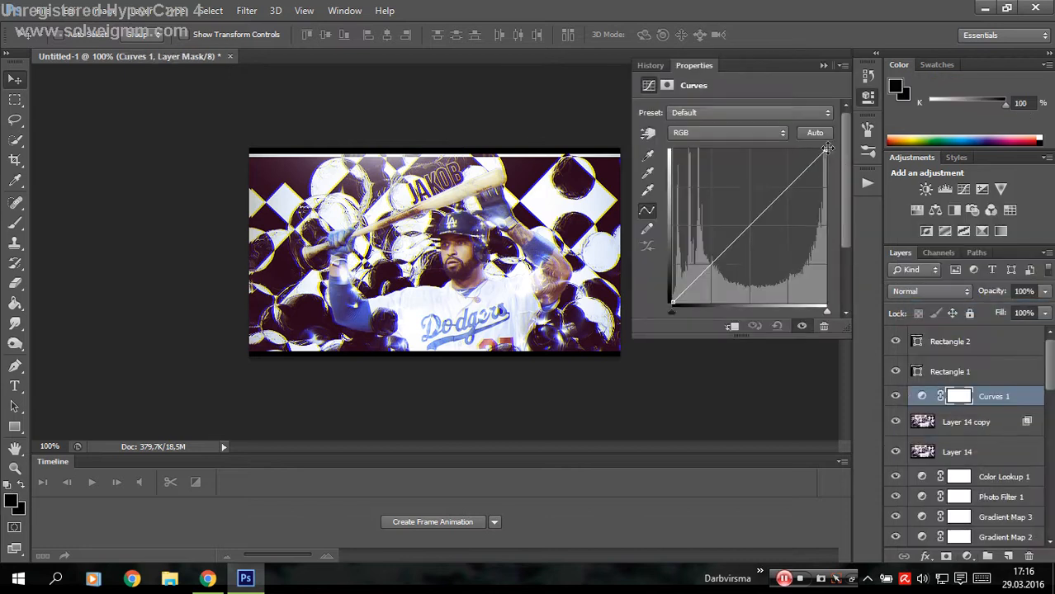
pyautogui.moveTo(825, 150); pyautogui.dragTo(827, 180)
pyautogui.click(824, 66)
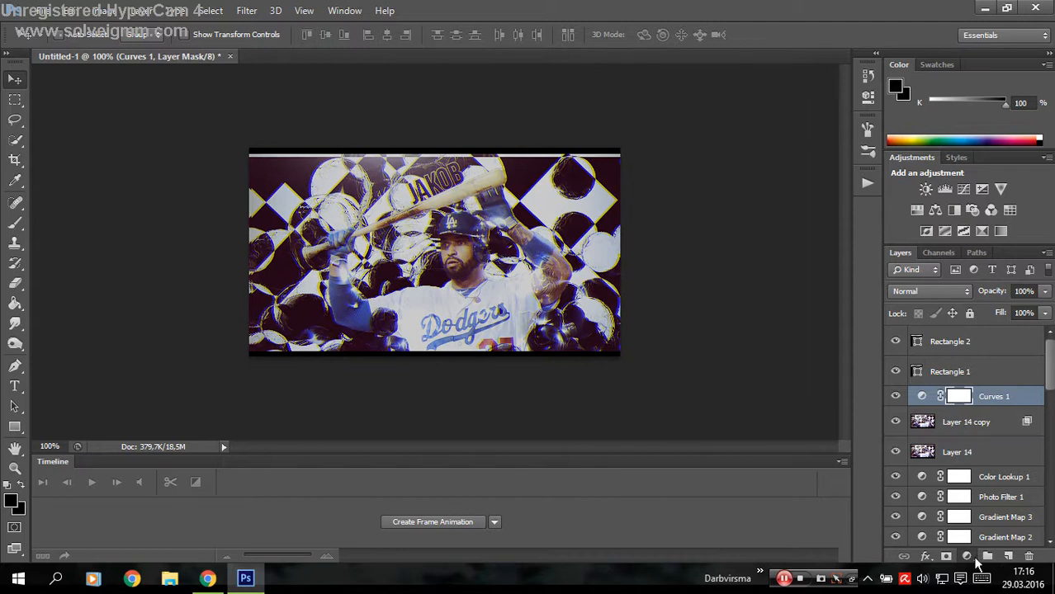
# Add an Exposure adjustment above Curves 1 with exposure +0.55, offset +0.1157 and gamma correction 0.62.
pyautogui.click(967, 556)
pyautogui.click(950, 331)
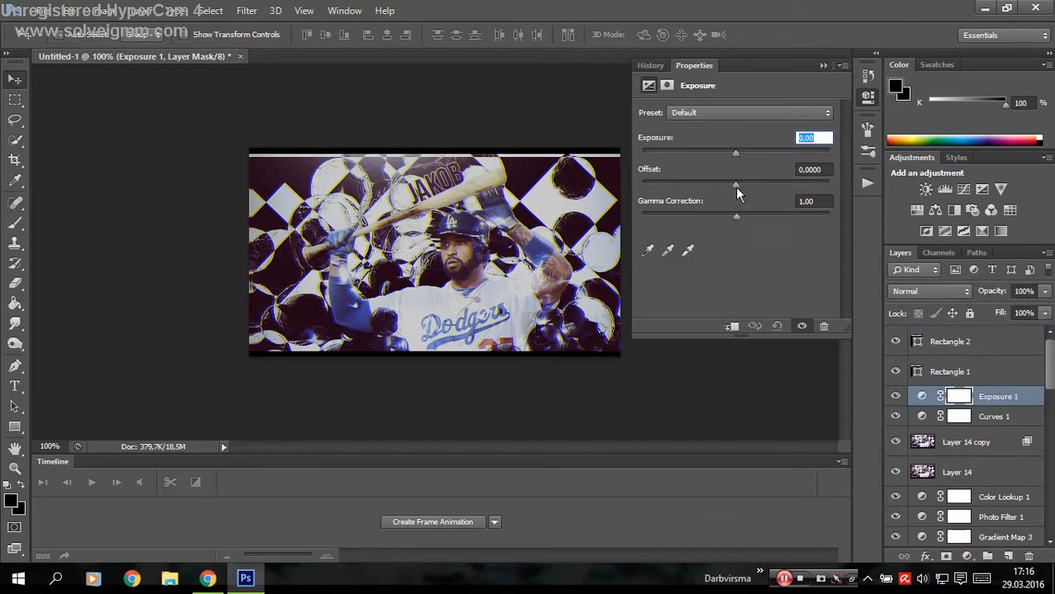
pyautogui.moveTo(735, 187); pyautogui.dragTo(763, 221)
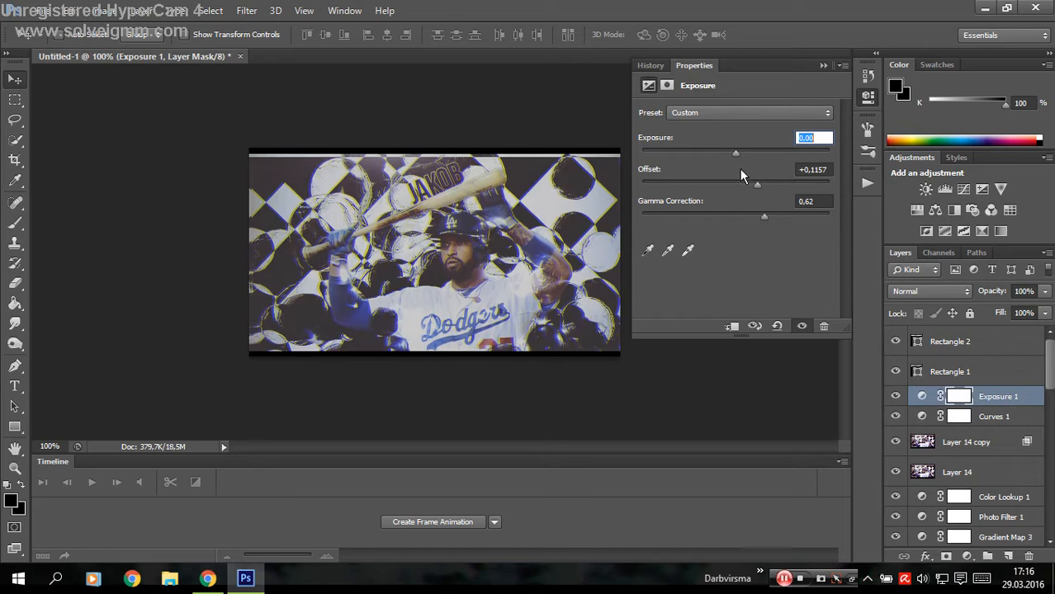
pyautogui.moveTo(736, 154); pyautogui.dragTo(742, 154)
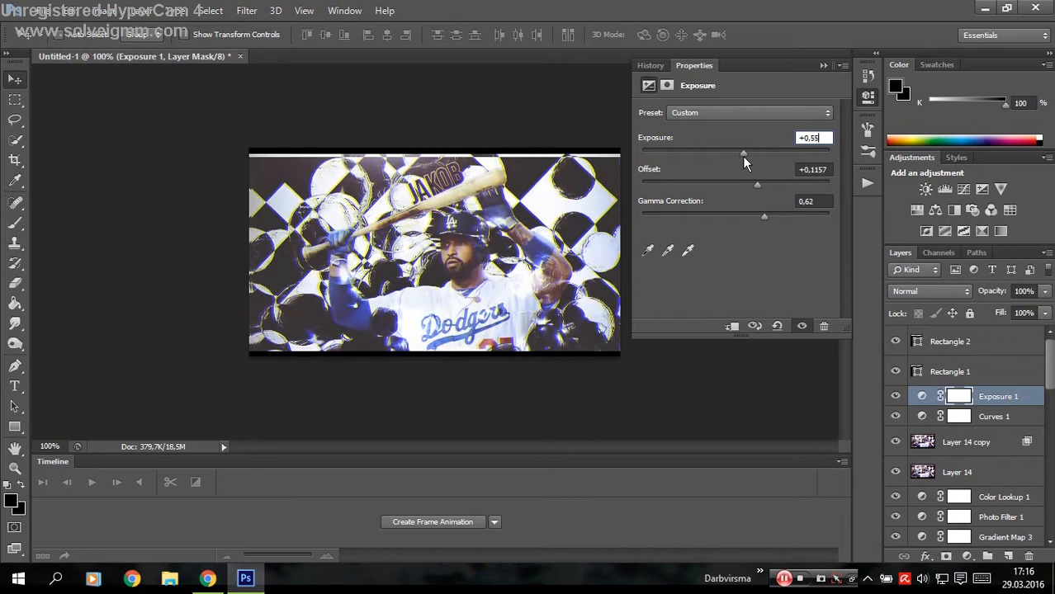
pyautogui.click(823, 65)
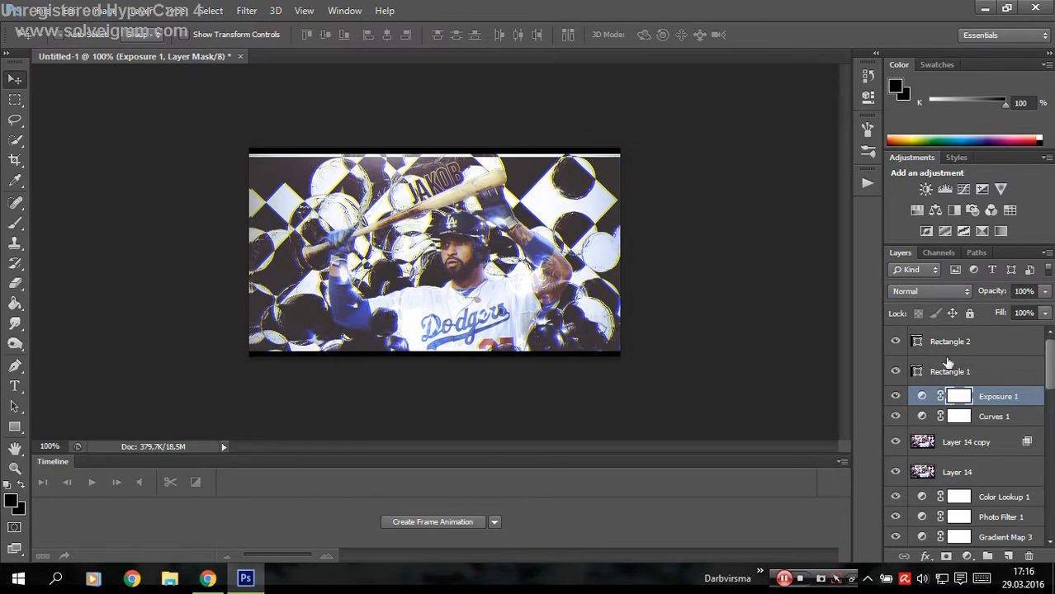
# On a new layer above the Layer 14 copy, paint soft black shading around the lower right edges and set its opacity to 70%.
pyautogui.click(983, 441)
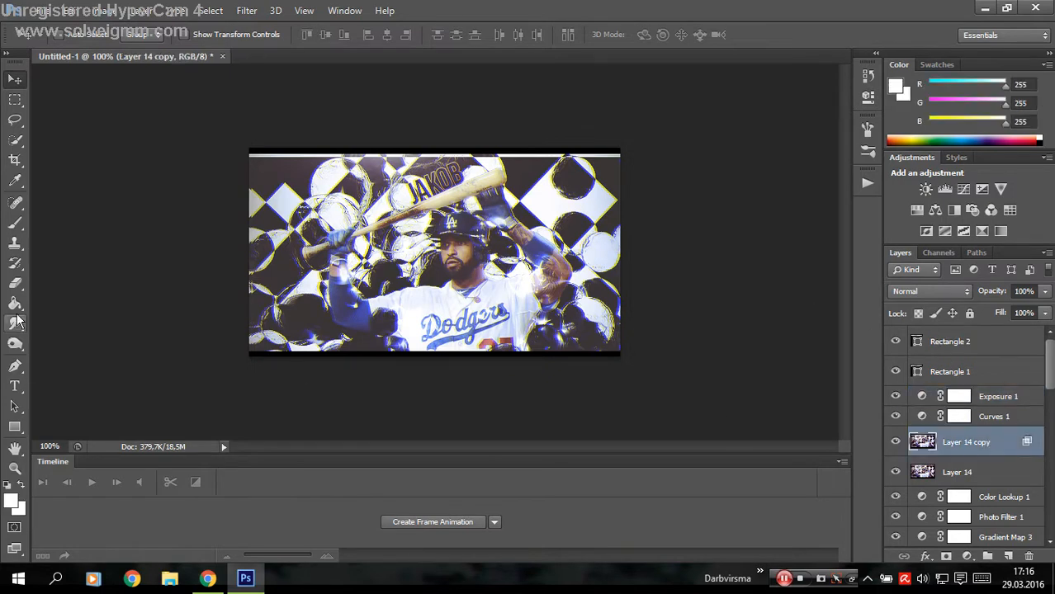
pyautogui.click(15, 223)
pyautogui.click(1010, 557)
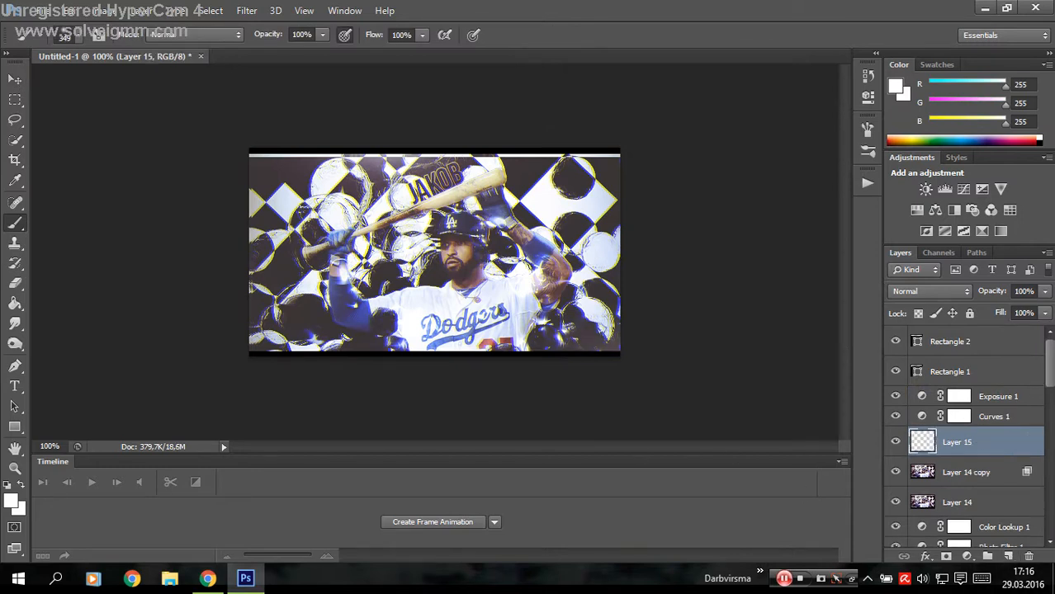
pyautogui.press('d')
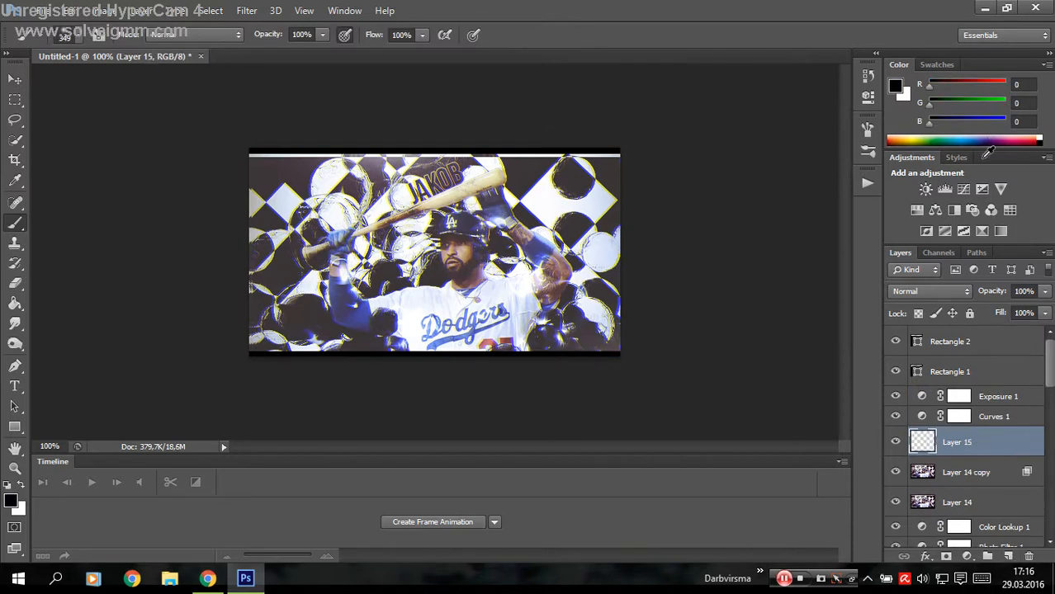
pyautogui.click(658, 378)
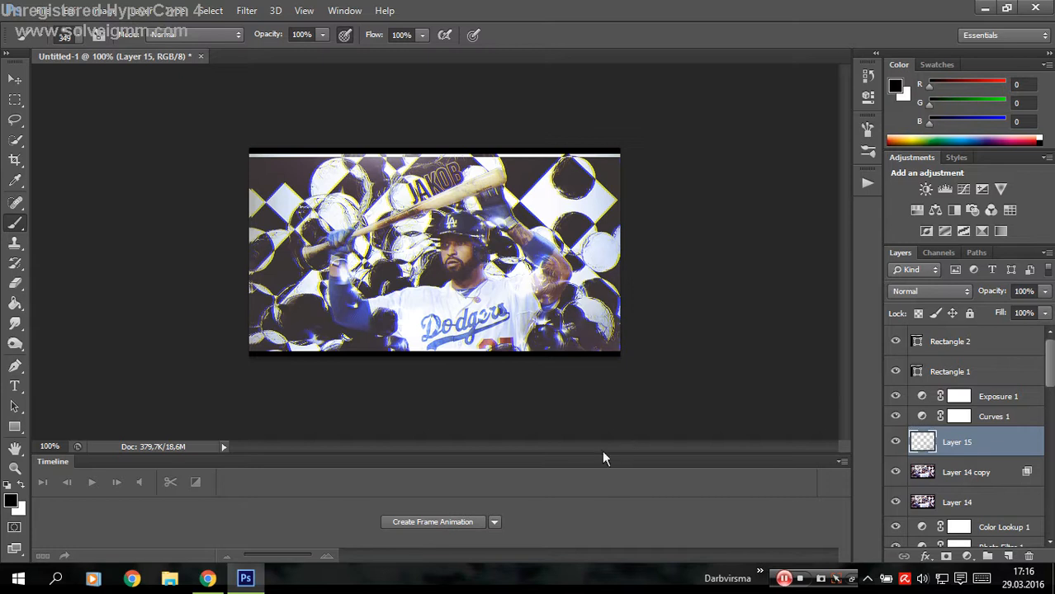
pyautogui.click(505, 312)
pyautogui.click(487, 310)
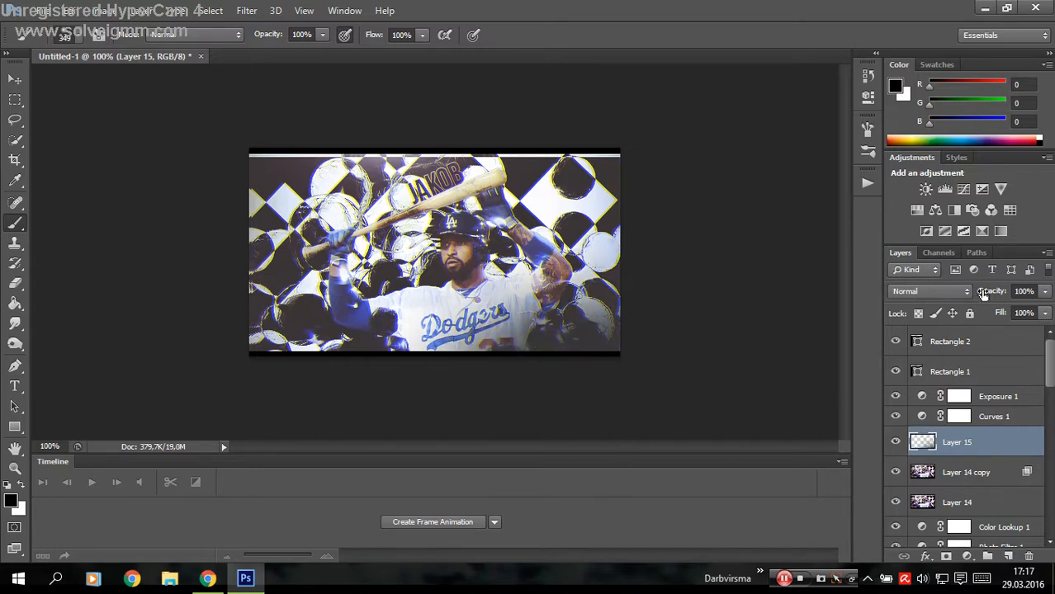
pyautogui.moveTo(992, 291)
pyautogui.mouseDown()
pyautogui.moveTo(956, 293)
pyautogui.moveTo(970, 294)
pyautogui.mouseUp()
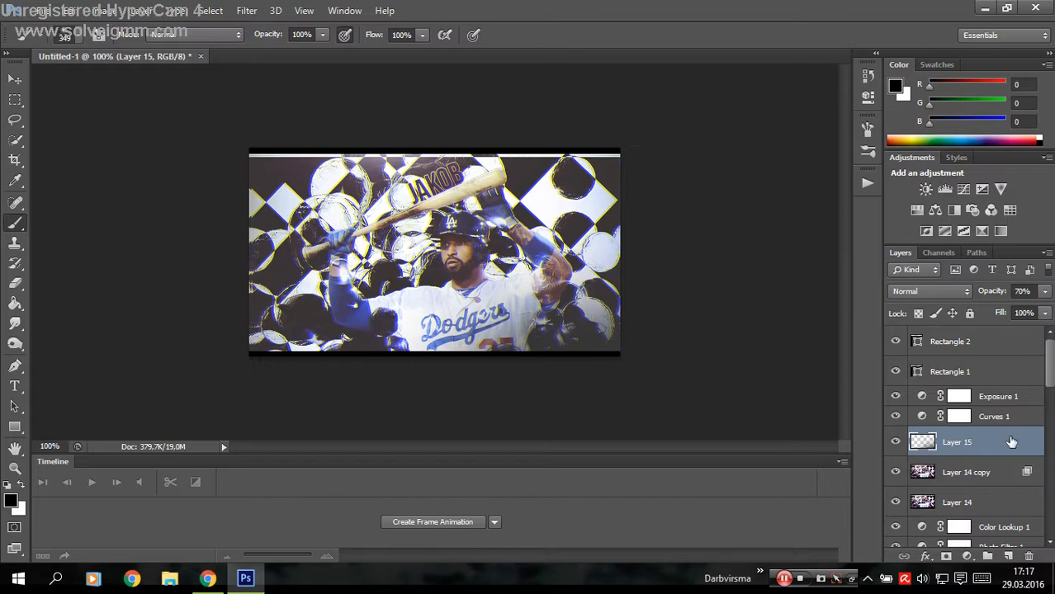
# Paint soft black strokes along the bottom edge of the Layer 14 copy with a 187 px brush.
pyautogui.moveTo(1011, 443); pyautogui.dragTo(1002, 442)
pyautogui.click(1003, 478)
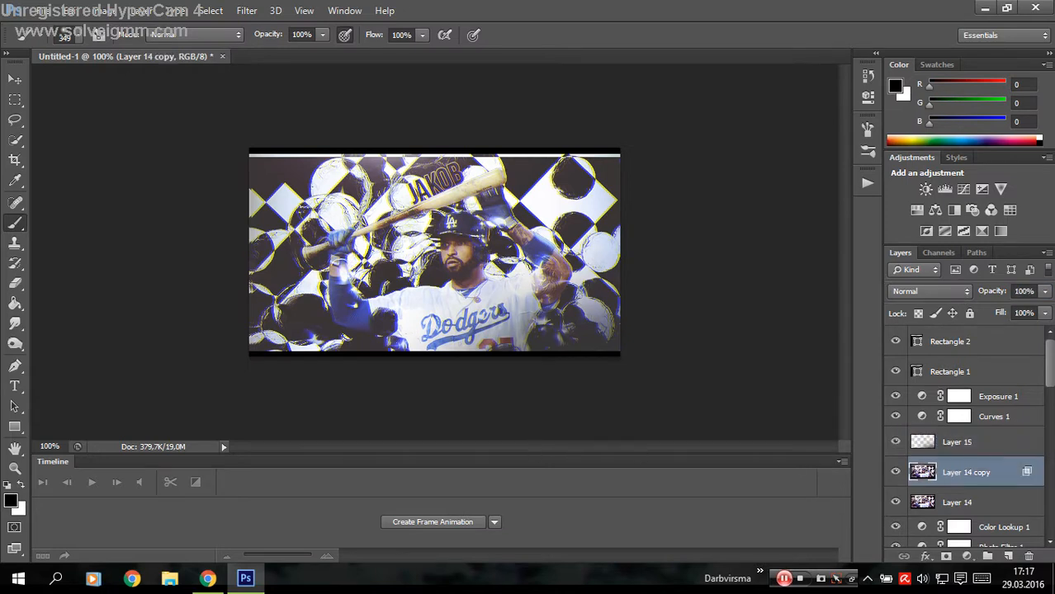
pyautogui.click(64, 37)
pyautogui.moveTo(142, 81); pyautogui.dragTo(131, 81)
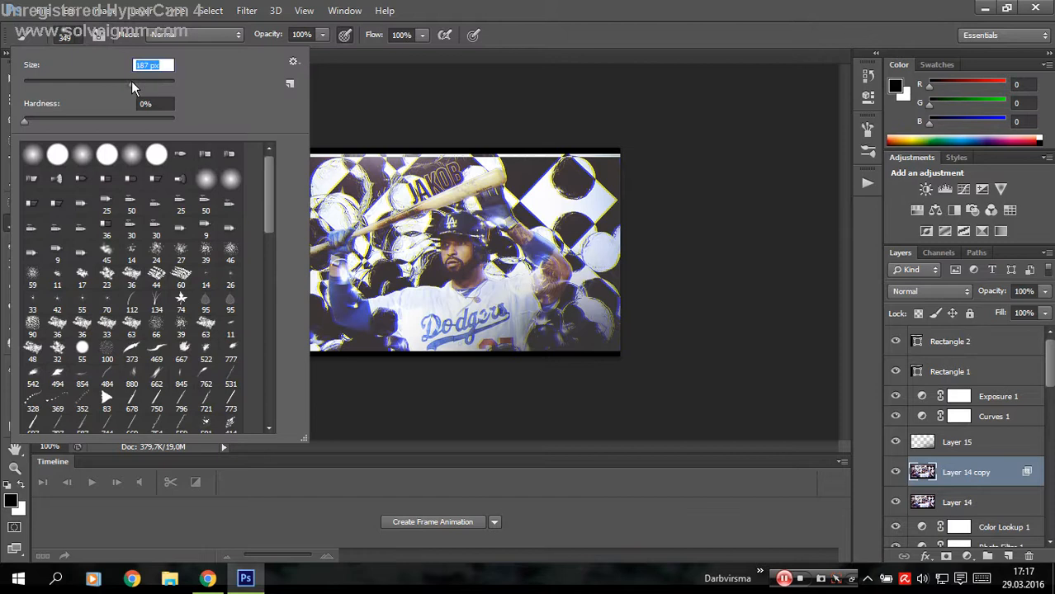
pyautogui.click(64, 41)
pyautogui.moveTo(477, 369); pyautogui.dragTo(411, 376)
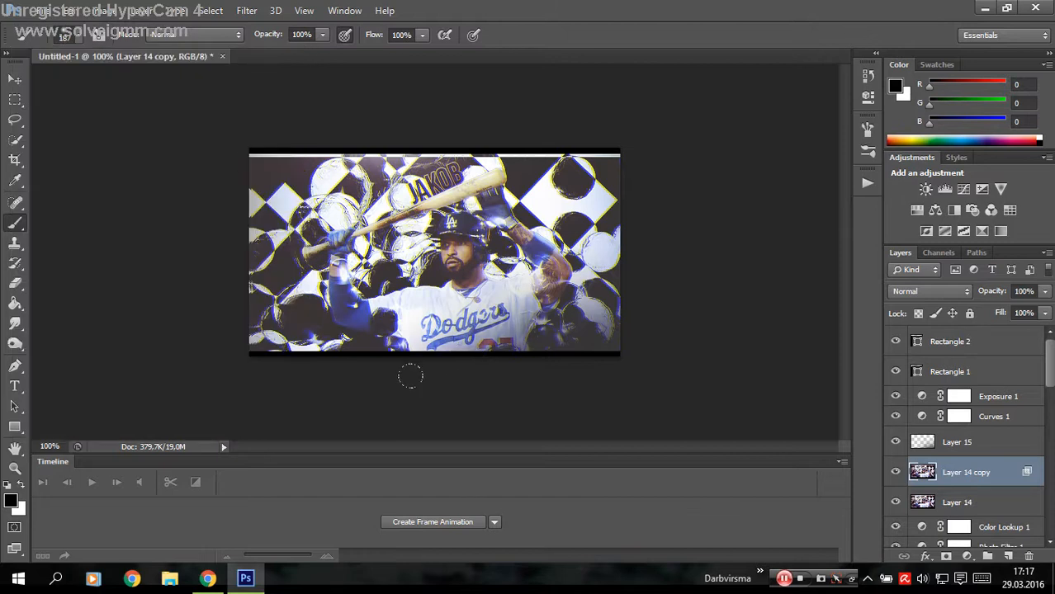
# Try a different opacity on the Layer 14 copy, then revert that change and the last brush stroke through the history.
pyautogui.moveTo(988, 296); pyautogui.dragTo(1049, 310)
pyautogui.click(866, 75)
pyautogui.click(781, 223)
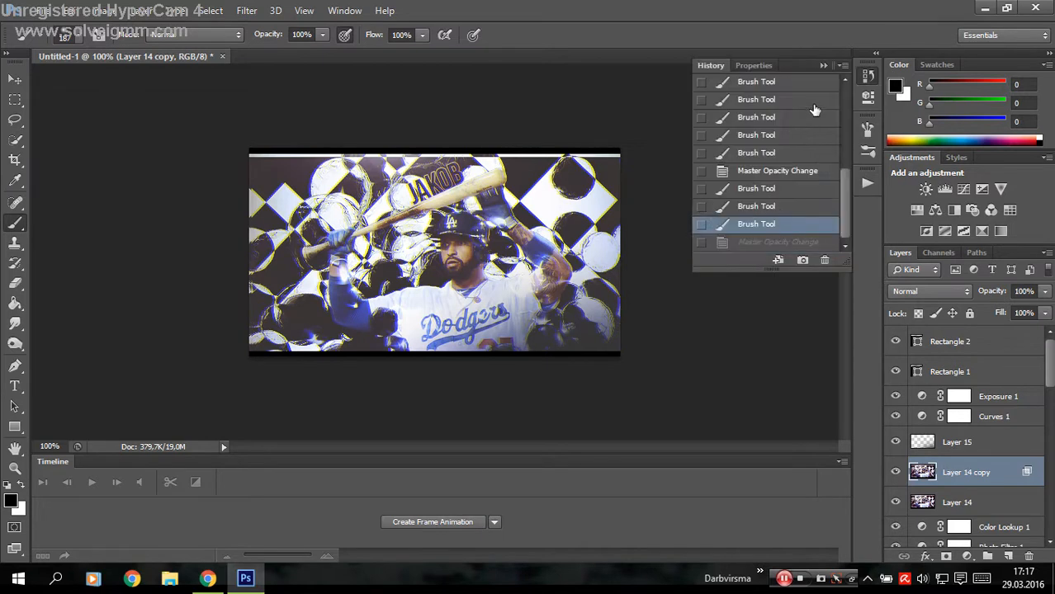
pyautogui.click(778, 207)
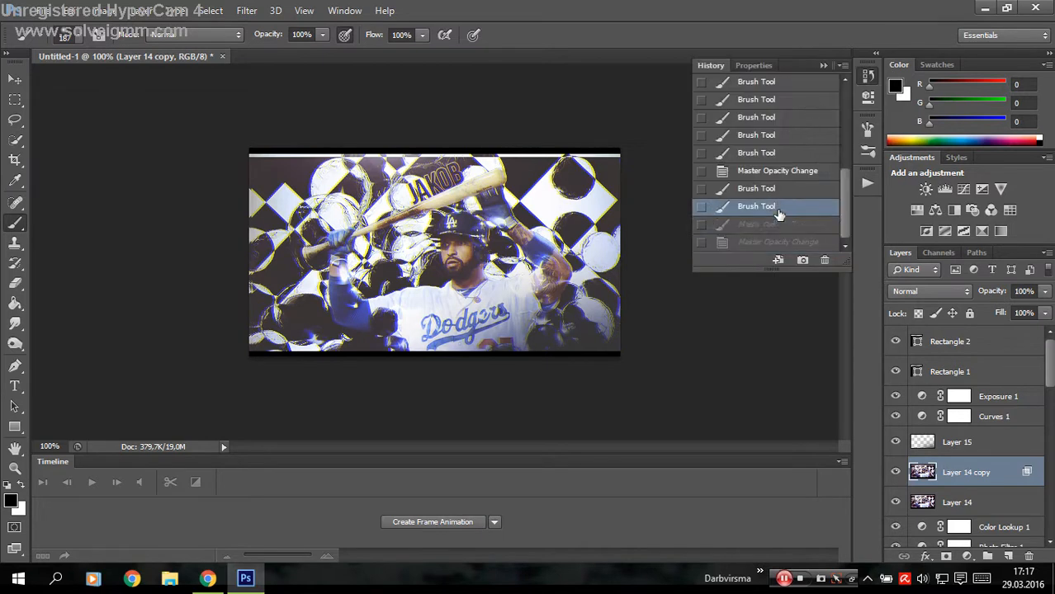
pyautogui.click(825, 65)
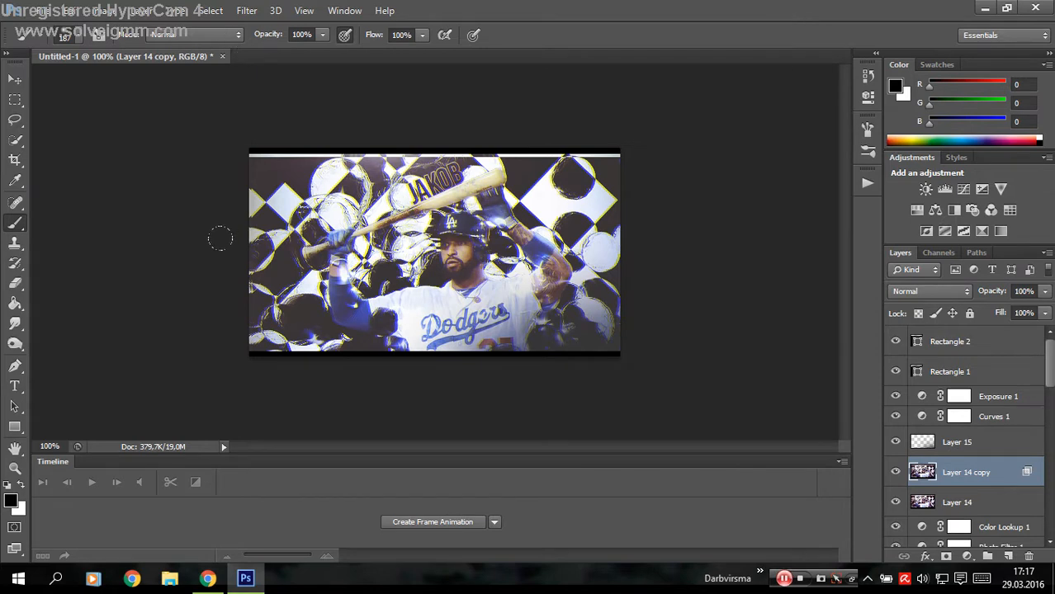
# Check the document's pixel dimensions and resolution without changing them.
pyautogui.click(105, 11)
pyautogui.click(132, 121)
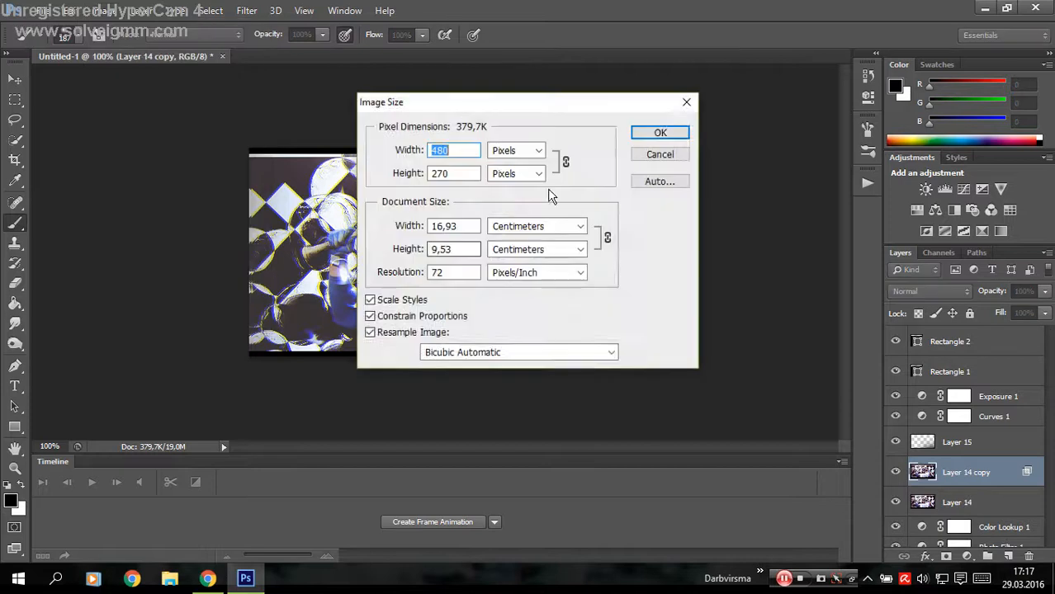
pyautogui.click(660, 155)
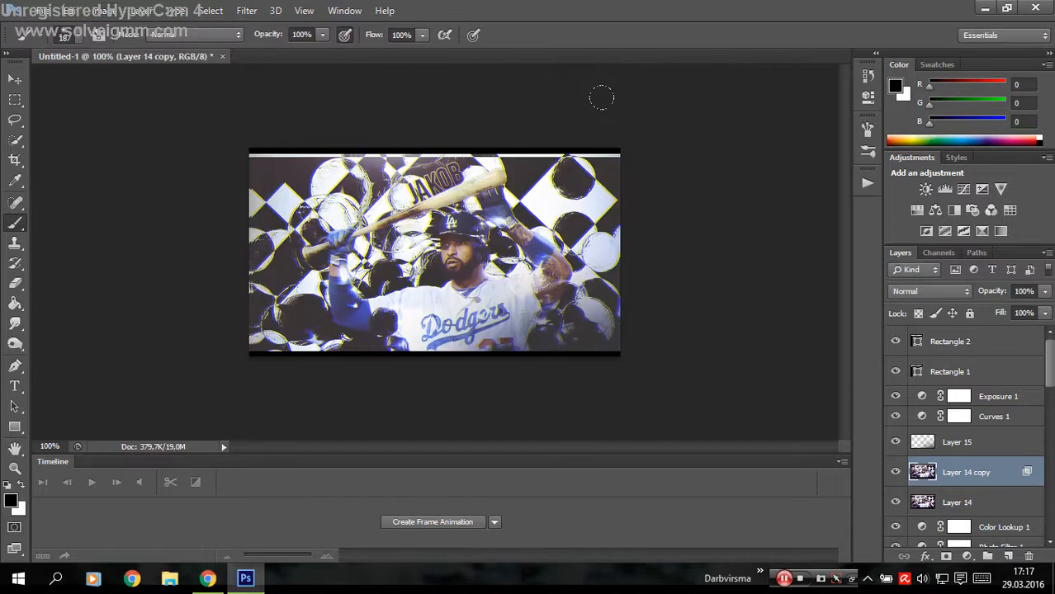
# Start saving a copy of the graphic in PNG format and browse to the Documents library.
pyautogui.click(41, 11)
pyautogui.click(75, 198)
pyautogui.click(278, 371)
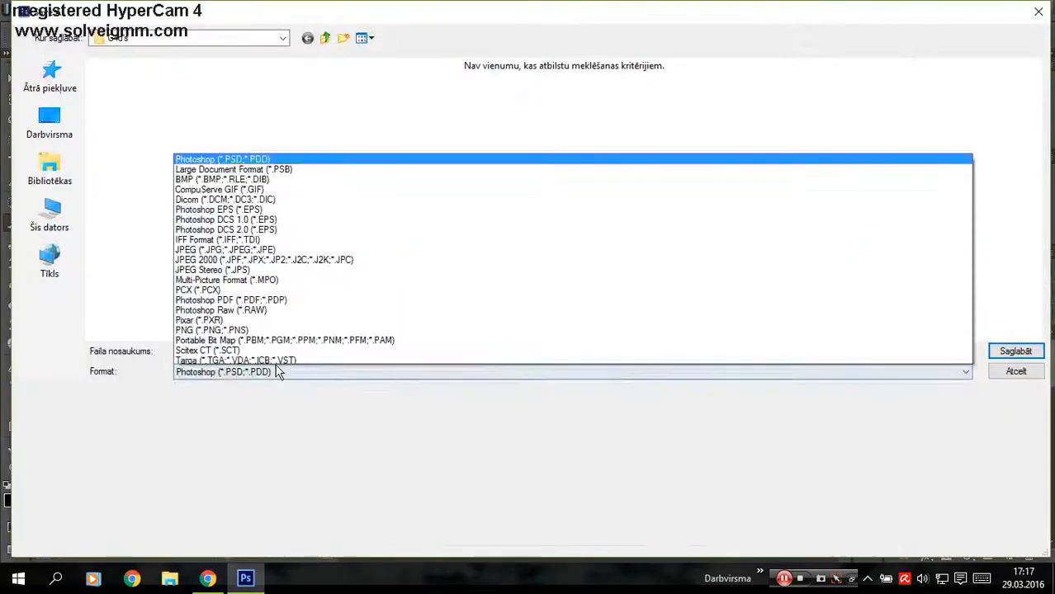
pyautogui.click(273, 319)
pyautogui.click(84, 172)
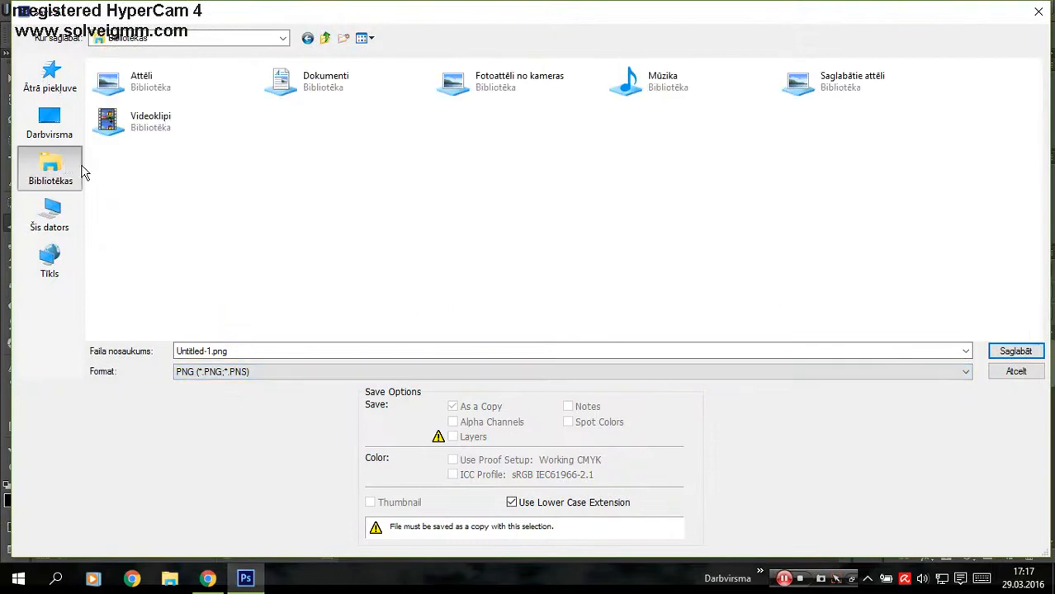
pyautogui.doubleClick(347, 80)
pyautogui.click(1015, 351)
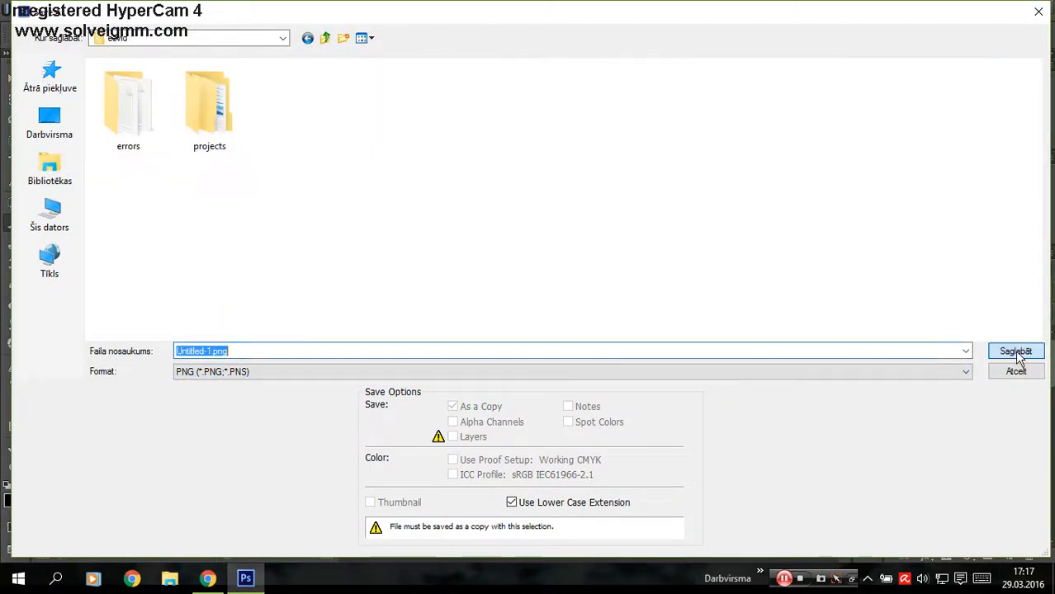
# Return to the Documents library as the save location and decline replacing the existing Untitled-1.png.
pyautogui.click(39, 173)
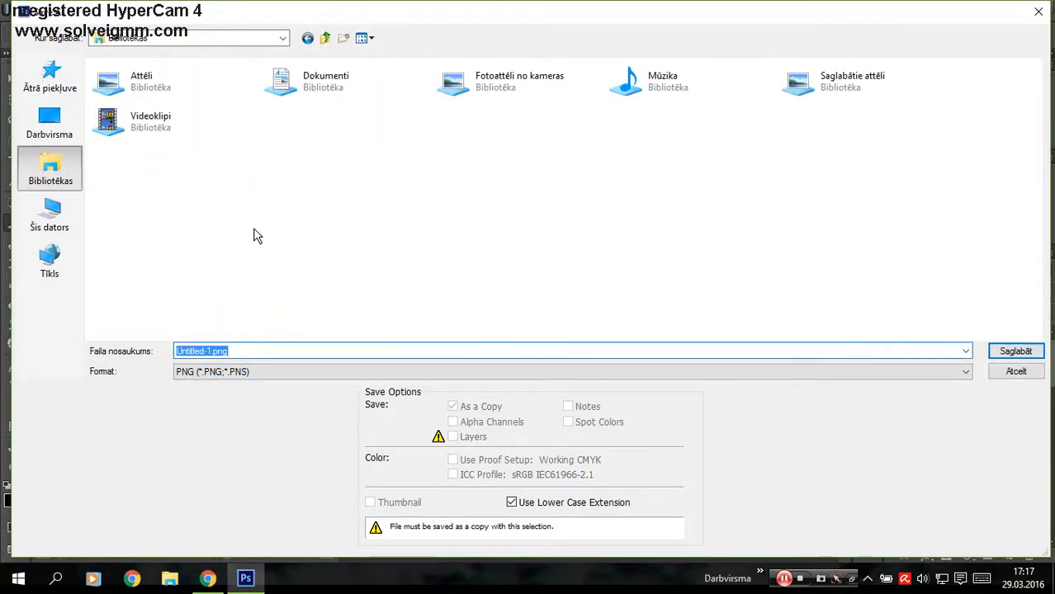
pyautogui.doubleClick(315, 91)
pyautogui.click(1015, 352)
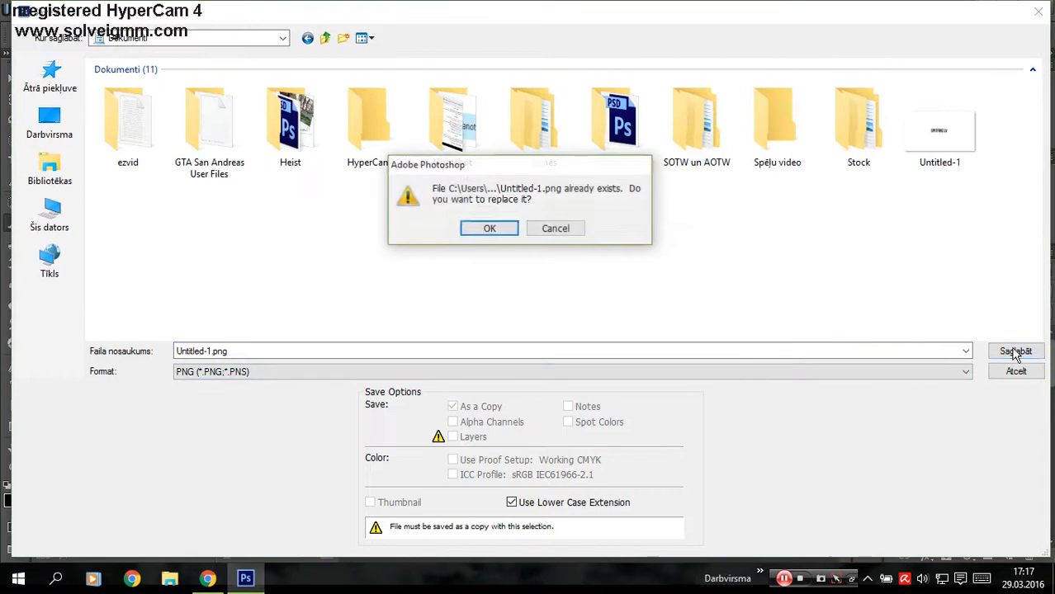
pyautogui.click(556, 229)
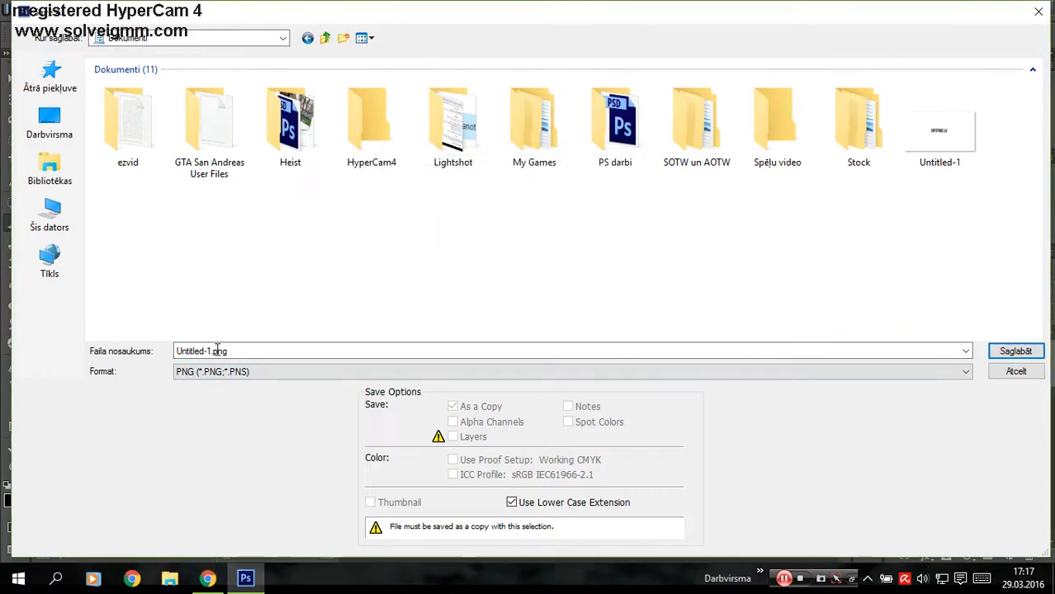
# Name the PNG copy tdthsytdr and save it with Smallest / Slow compression and no interlacing.
pyautogui.moveTo(216, 348); pyautogui.dragTo(90, 383)
pyautogui.write('tdhavit')
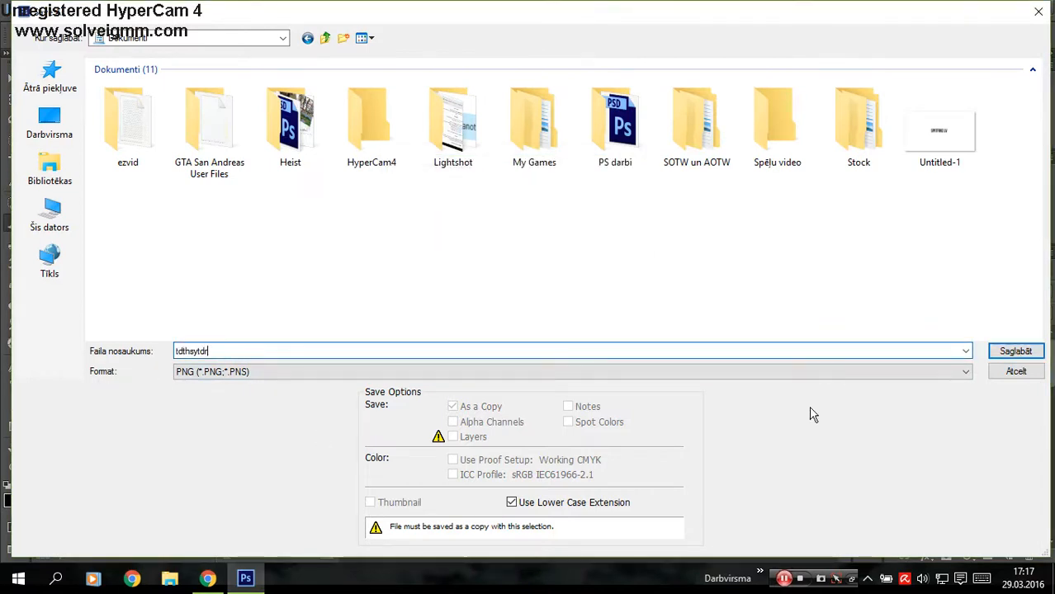
pyautogui.click(1016, 351)
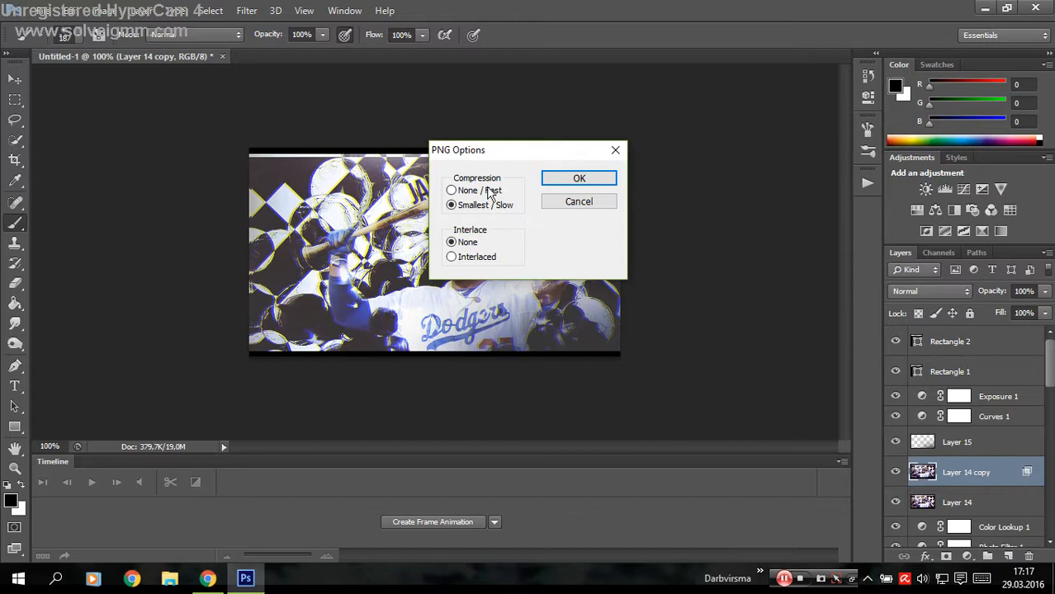
pyautogui.click(556, 184)
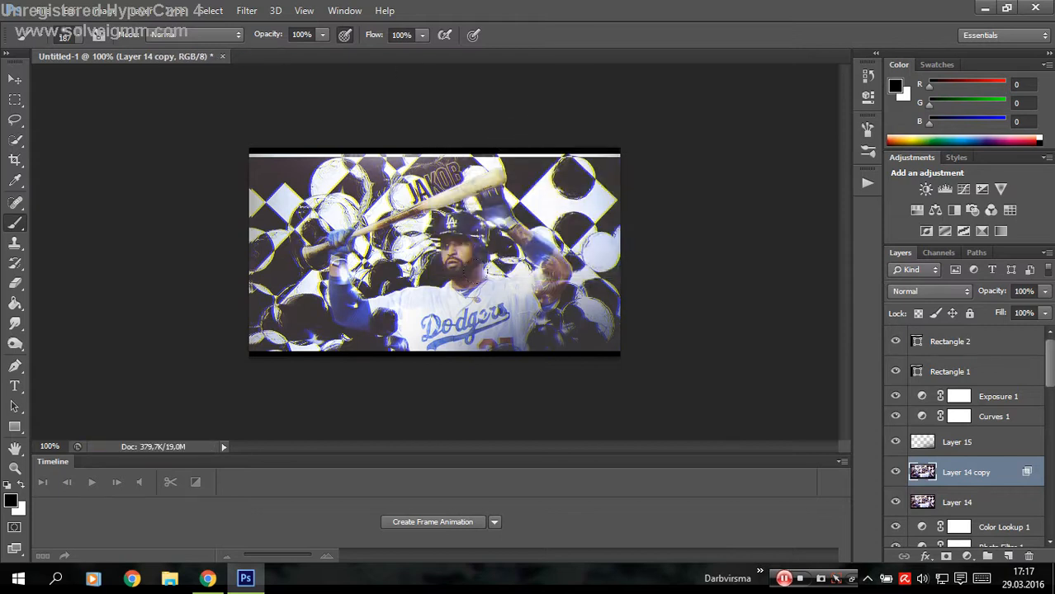